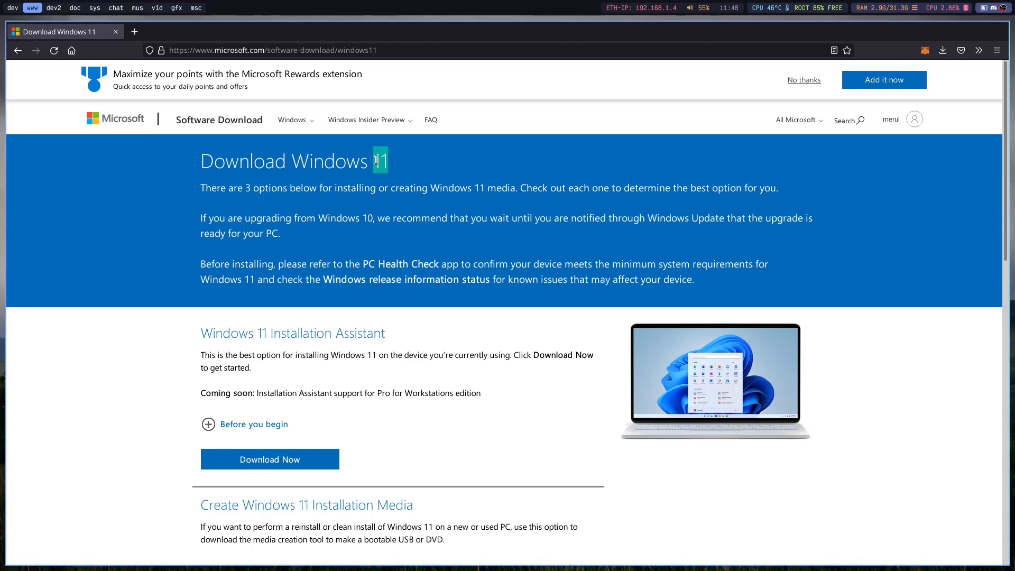
# Choose Windows 11 under the Disk Image (ISO) option and request its download.
pyautogui.tripleClick(311, 169)
pyautogui.click(336, 189)
pyautogui.scroll(-8, 356, 240)
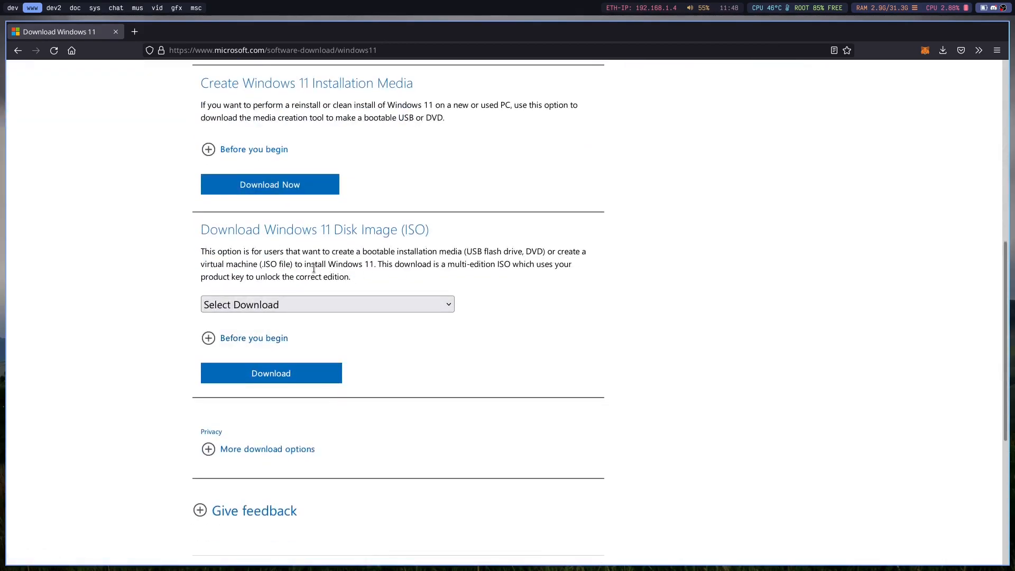
pyautogui.moveTo(149, 245); pyautogui.dragTo(433, 268)
pyautogui.click(343, 274)
pyautogui.moveTo(344, 274); pyautogui.dragTo(182, 245)
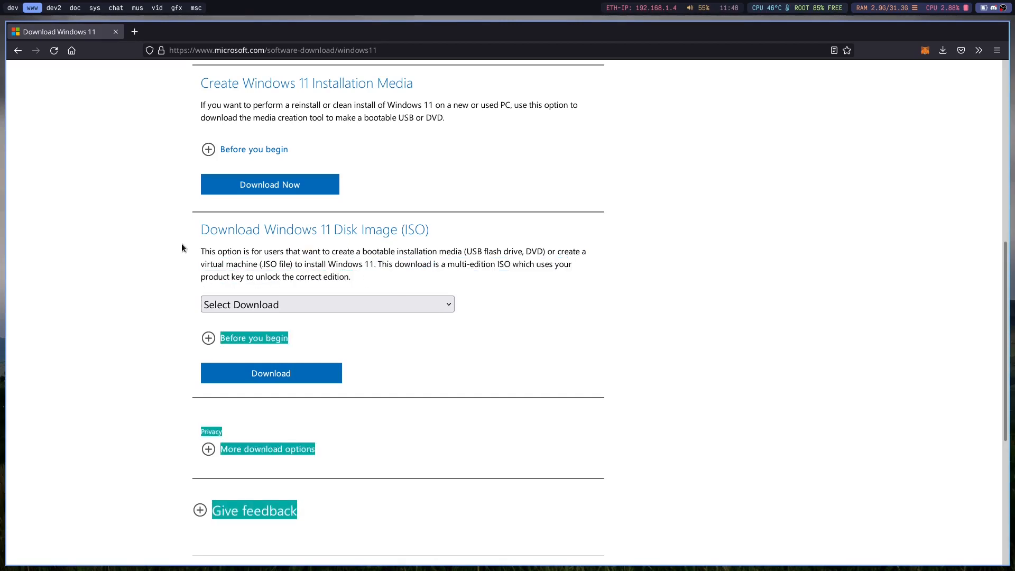
pyautogui.click(199, 229)
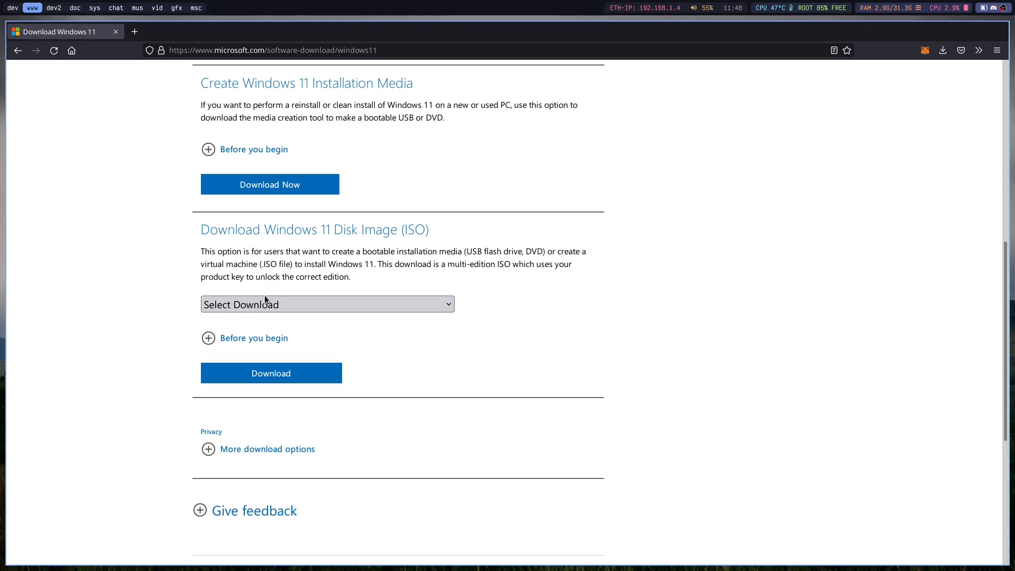
pyautogui.click(243, 304)
pyautogui.click(233, 343)
pyautogui.click(243, 374)
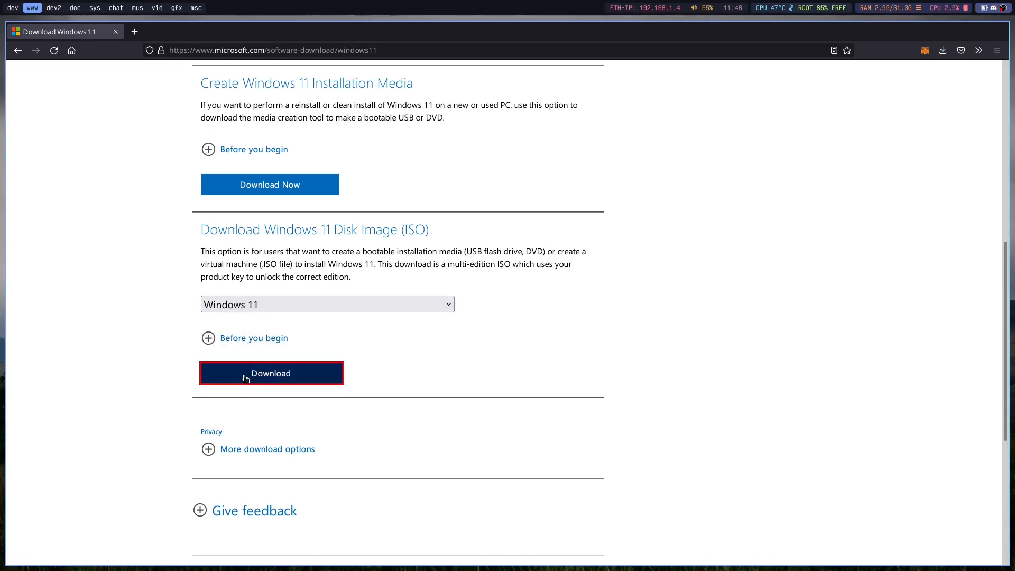
# Set the product language to English and confirm it.
pyautogui.scroll(-5, 238, 317)
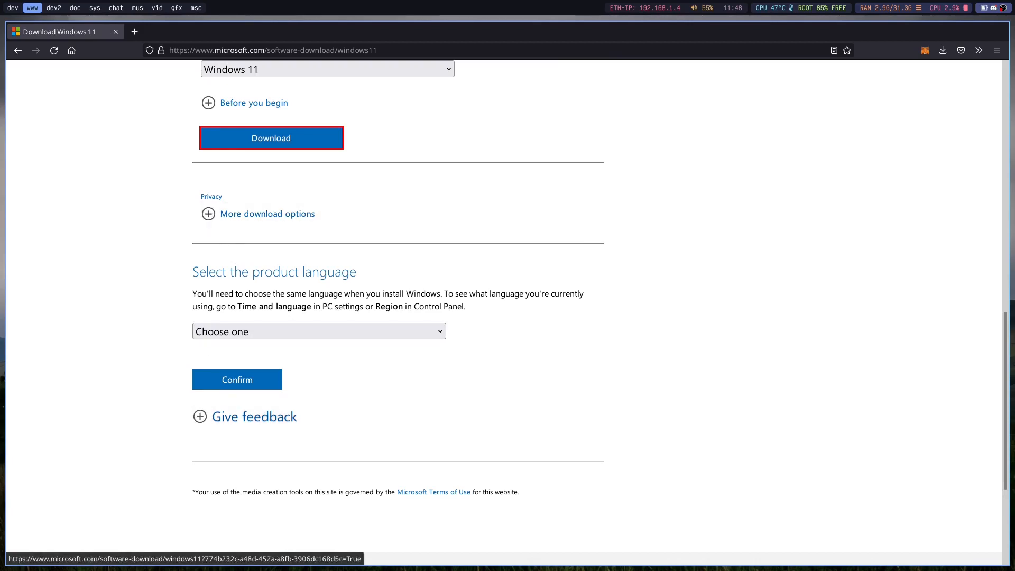
pyautogui.click(231, 337)
pyautogui.click(249, 278)
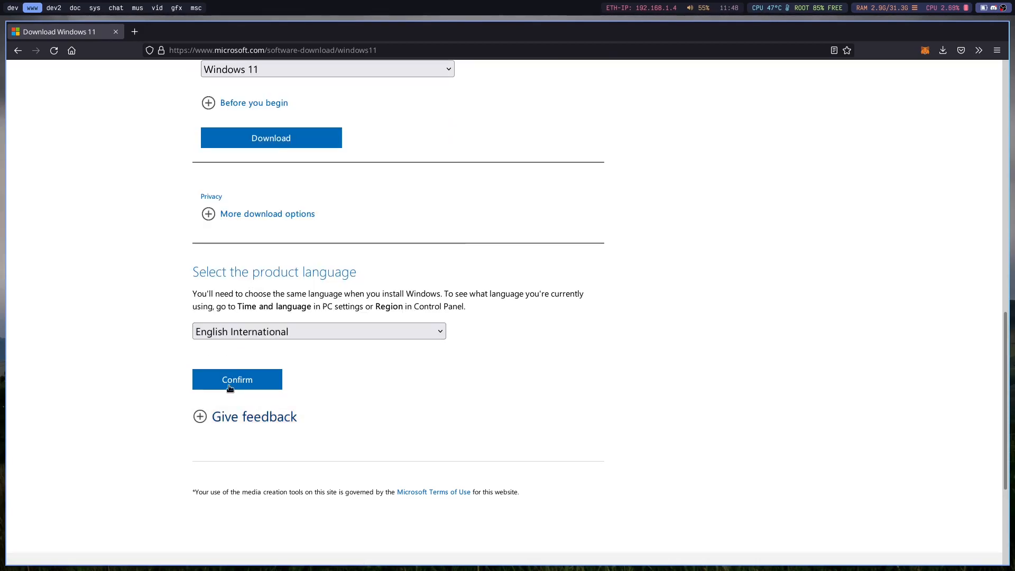
pyautogui.click(252, 332)
pyautogui.click(242, 256)
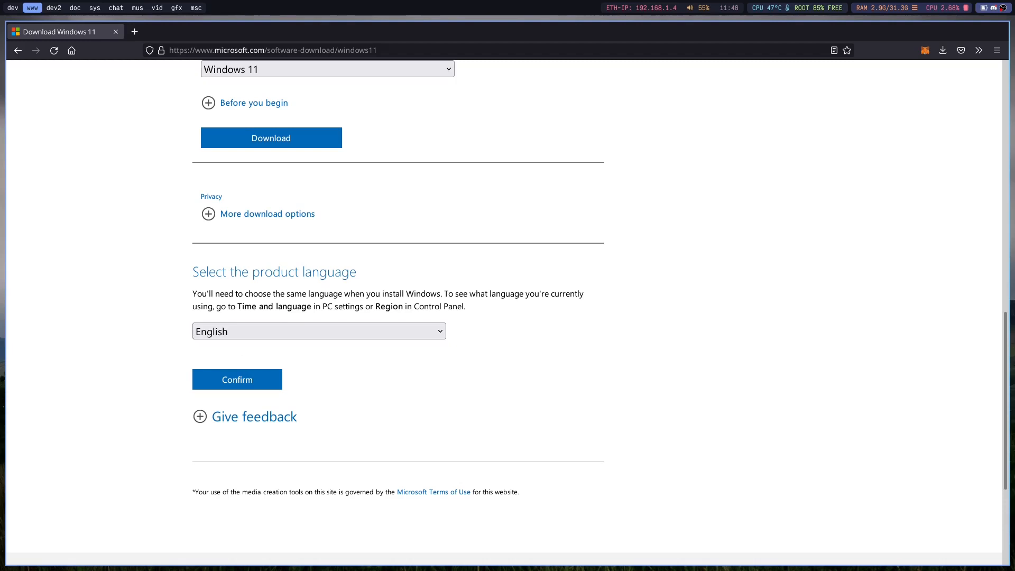
pyautogui.click(255, 380)
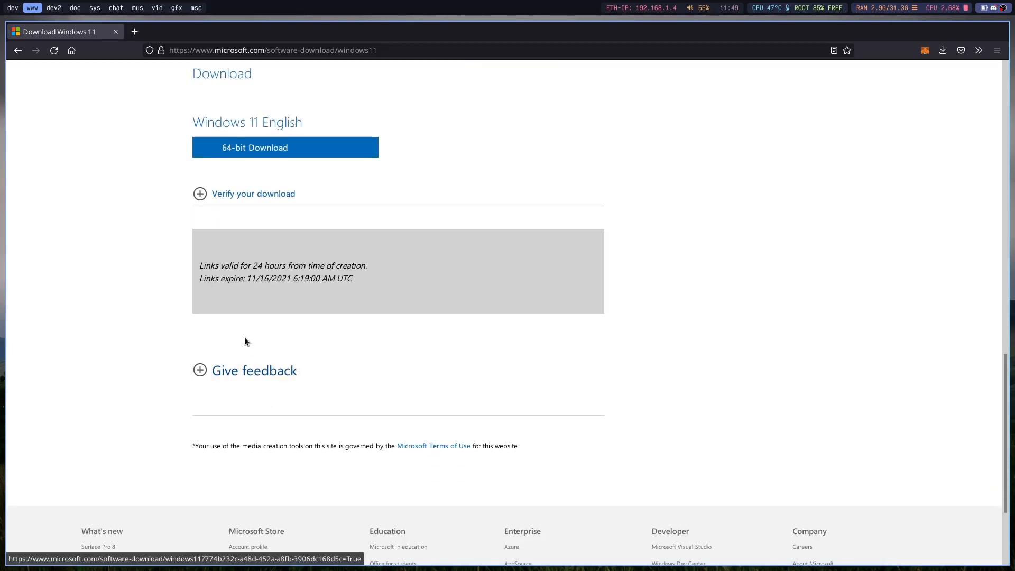
# Expand the download verification section and examine the table of SHA256 hashes.
pyautogui.click(244, 194)
pyautogui.scroll(-5, 251, 392)
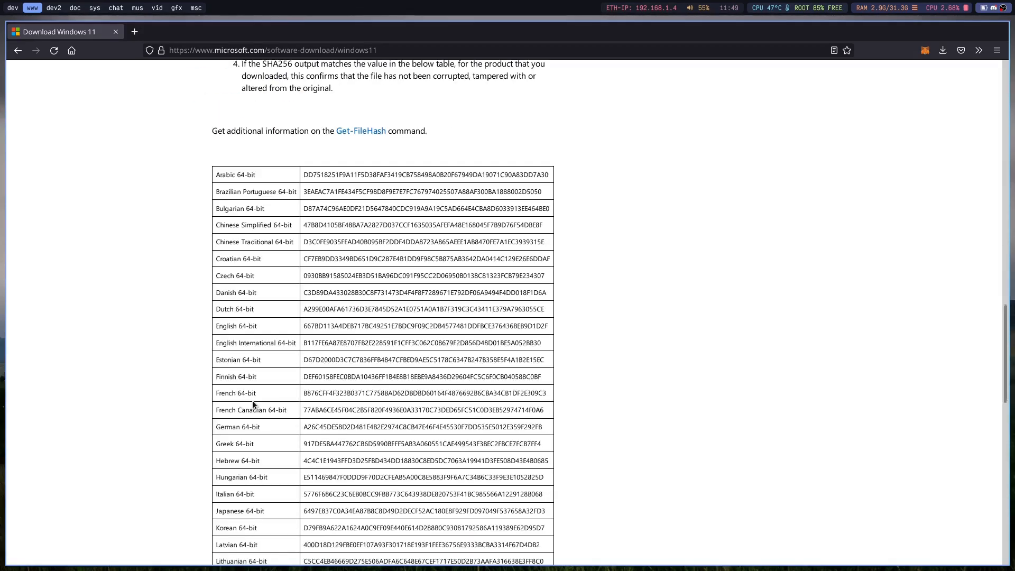
pyautogui.scroll(8, 252, 401)
# Download the 64-bit image Win11_English_x64.iso as a saved file and check its download progress.
pyautogui.click(244, 332)
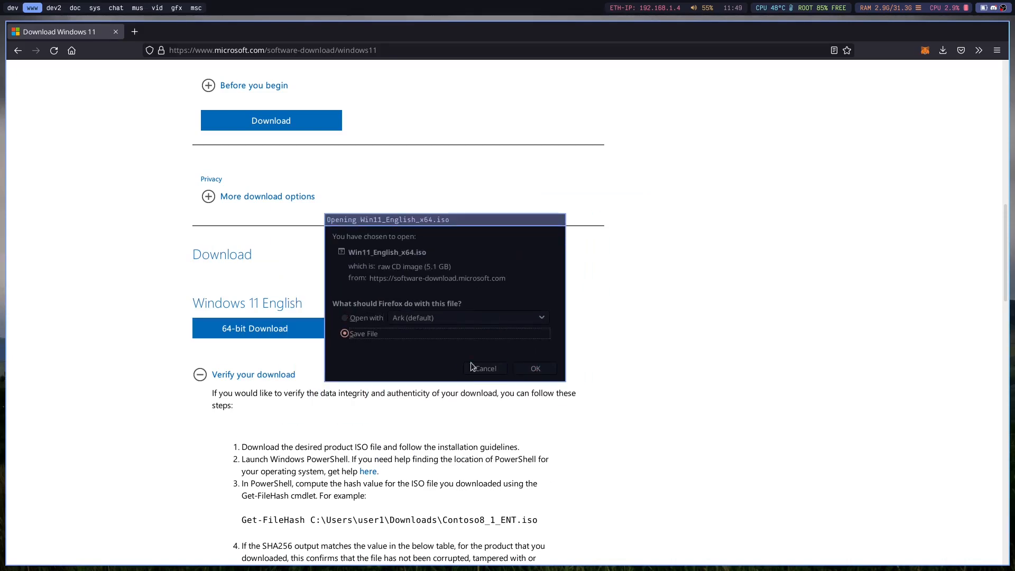
pyautogui.press('super+9')
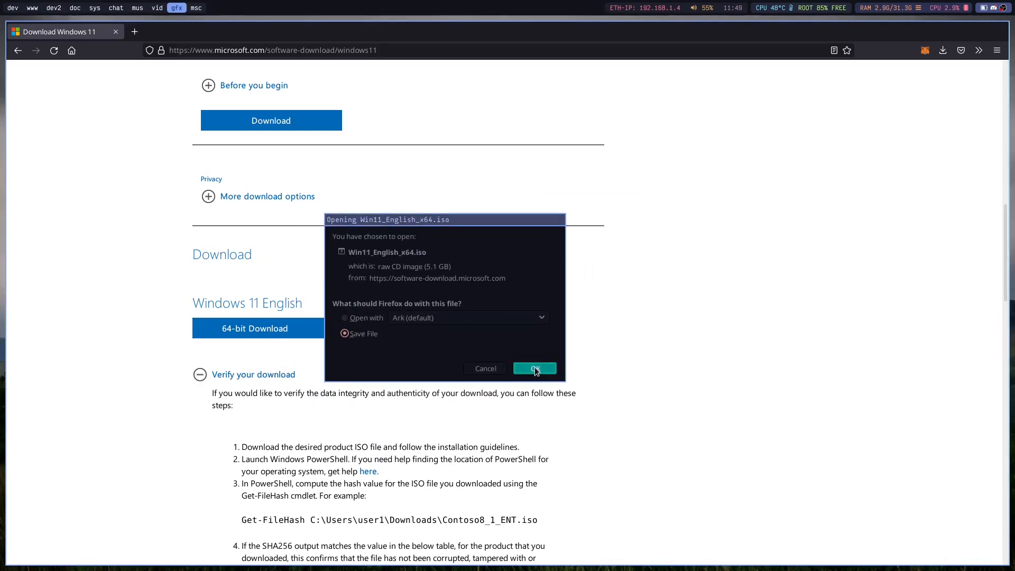
pyautogui.click(536, 369)
pyautogui.click(941, 50)
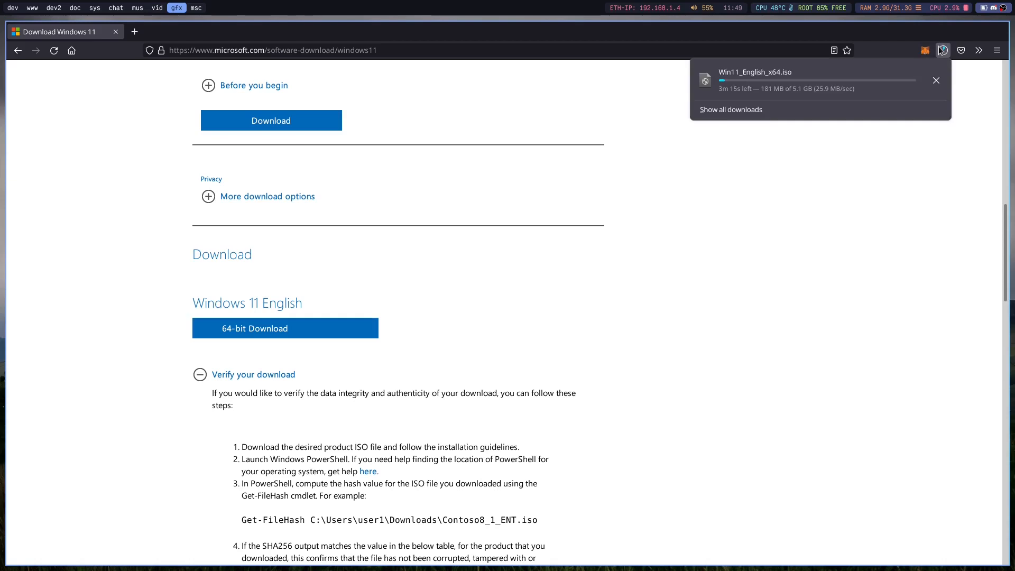
pyautogui.click(861, 172)
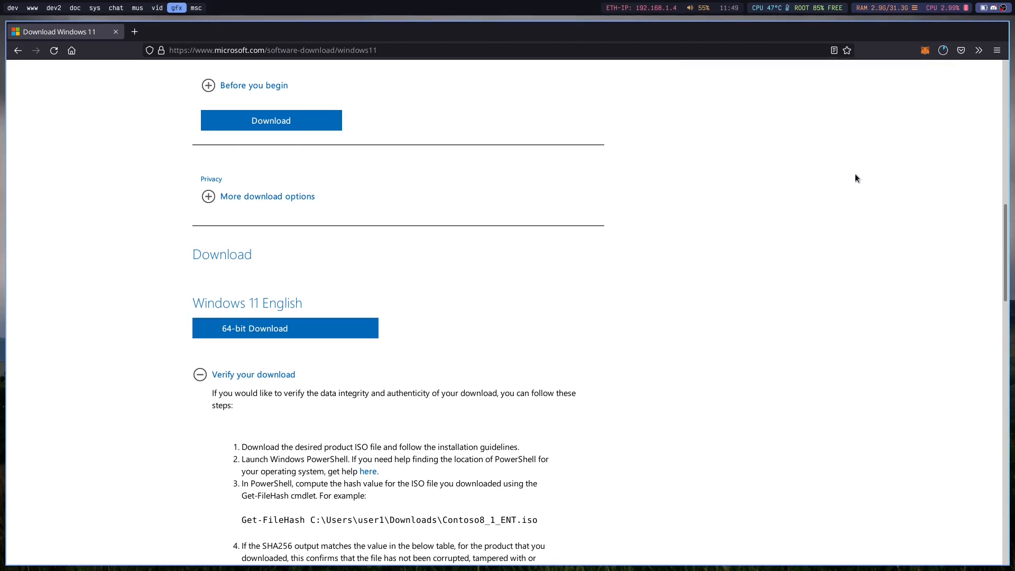
# Open a terminal beside the browser and load the Risingprism Single GPU Passthrough wiki in a new tab.
pyautogui.press('super+Return')
pyautogui.click(133, 36)
pyautogui.write('risi')
pyautogui.press('Down')
pyautogui.press('Down')
pyautogui.press('Down')
pyautogui.press('Down')
pyautogui.press('Down')
pyautogui.press('Down')
pyautogui.press('Down')
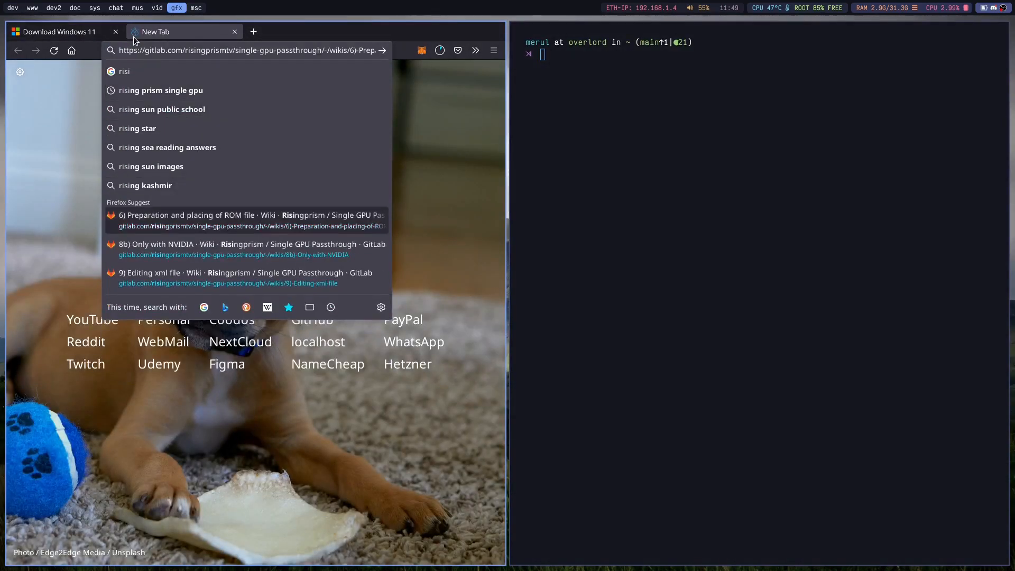
pyautogui.press('Return')
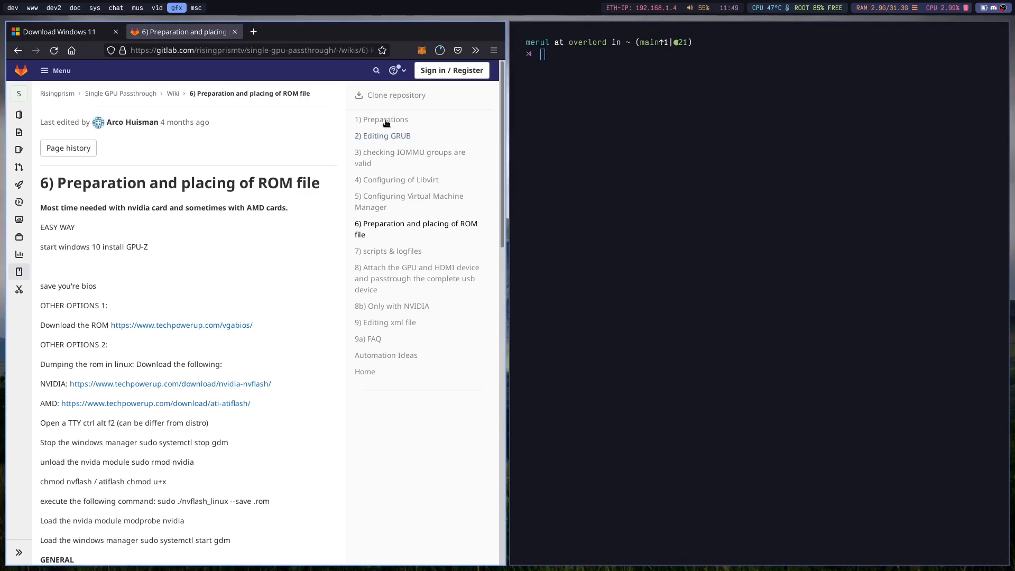
# Open the wiki's Preparations page and read the warnings about experience, configuration and UEFI support.
pyautogui.click(385, 123)
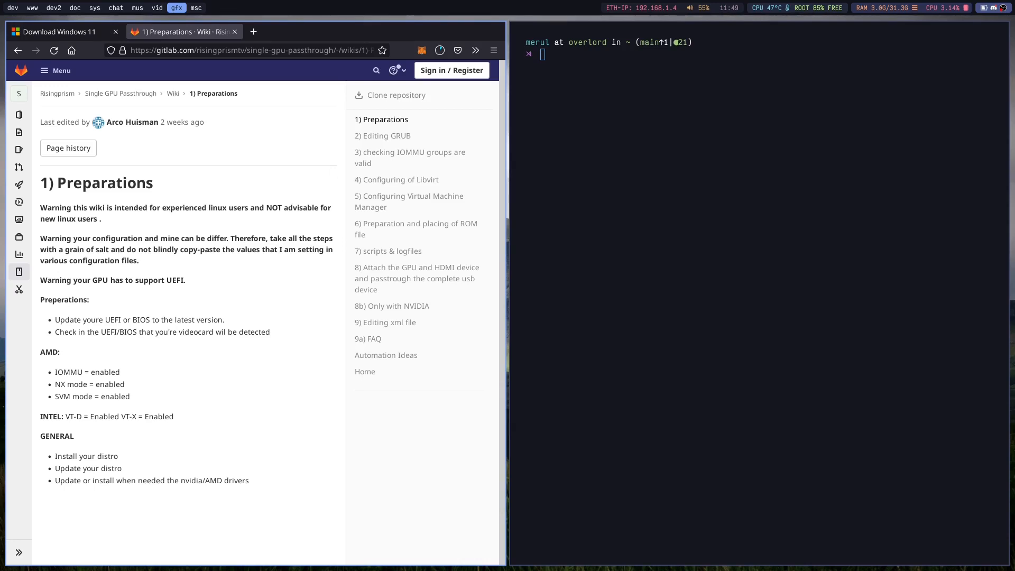
pyautogui.moveTo(40, 213)
pyautogui.mouseDown()
pyautogui.moveTo(217, 265)
pyautogui.moveTo(74, 230)
pyautogui.moveTo(39, 206)
pyautogui.moveTo(210, 302)
pyautogui.moveTo(40, 218)
pyautogui.moveTo(41, 208)
pyautogui.moveTo(114, 297)
pyautogui.moveTo(40, 208)
pyautogui.mouseUp()
pyautogui.click(217, 266)
pyautogui.click(208, 302)
pyautogui.click(41, 206)
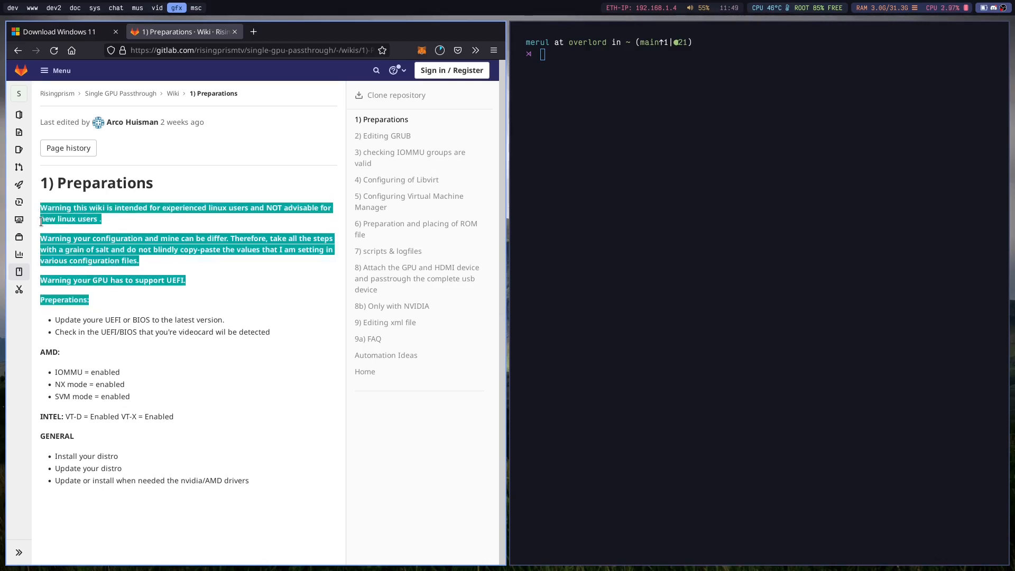
# Open the Editing GRUB page and examine the intel_iommu=on and amd_iommu=on parameters under Enable IOMMU.
pyautogui.click(391, 137)
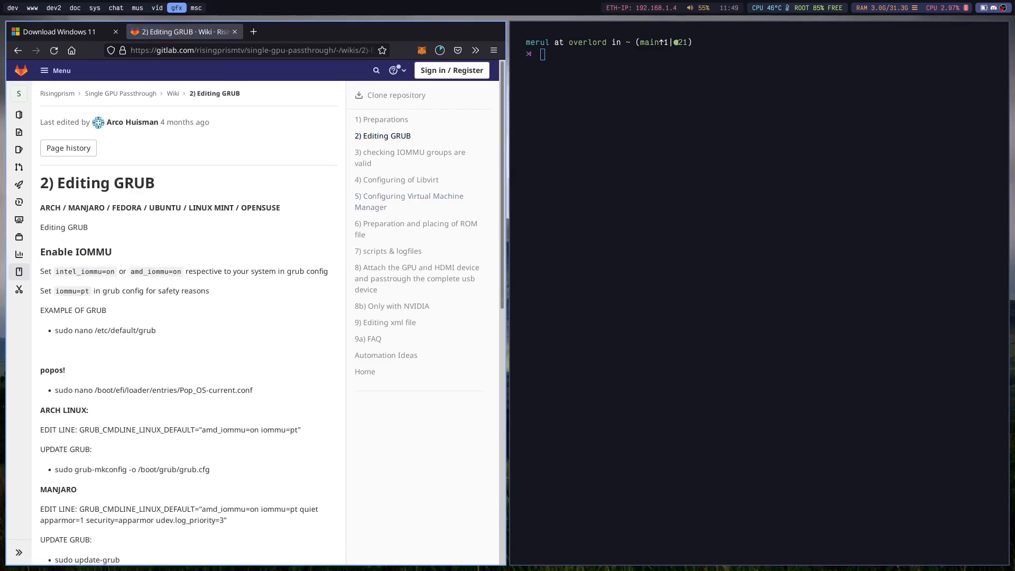
pyautogui.tripleClick(109, 271)
pyautogui.doubleClick(128, 277)
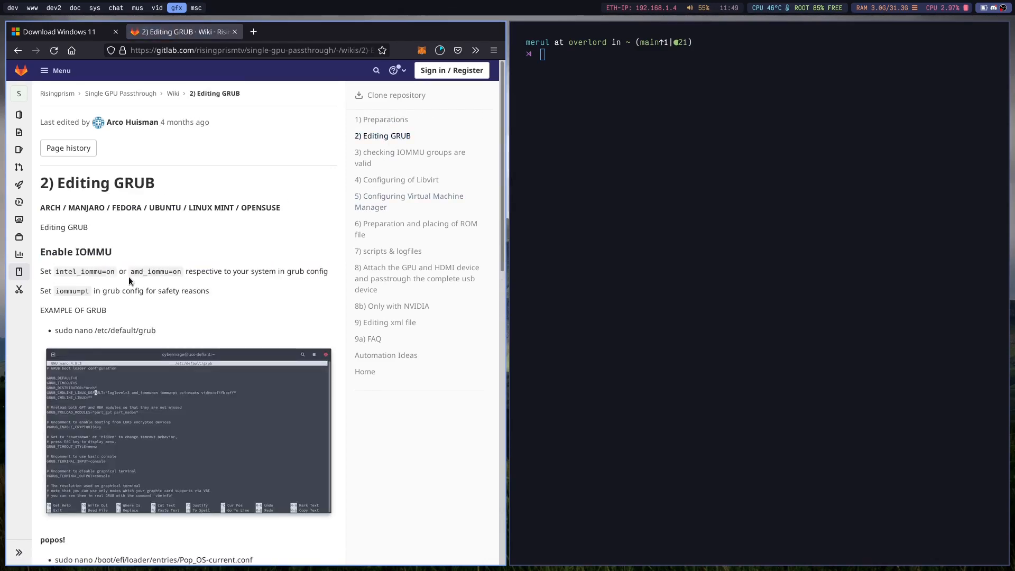
pyautogui.tripleClick(139, 269)
pyautogui.click(140, 269)
pyautogui.doubleClick(139, 270)
pyautogui.tripleClick(141, 271)
pyautogui.click(141, 269)
# Review the GRUB configuration example and the edit and update instructions for each distribution.
pyautogui.scroll(-3, 137, 259)
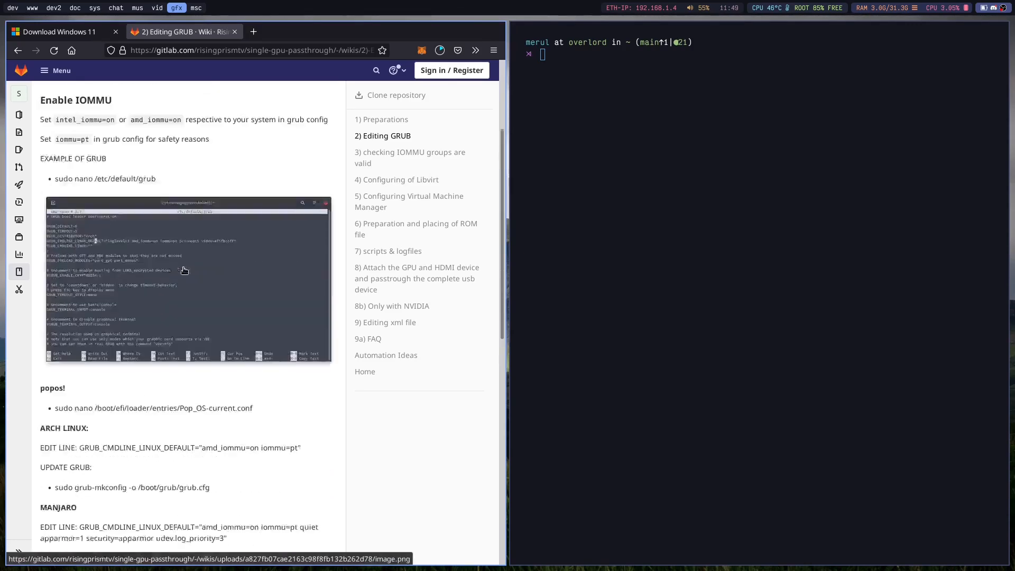
pyautogui.scroll(2, 126, 237)
pyautogui.scroll(-4, 82, 237)
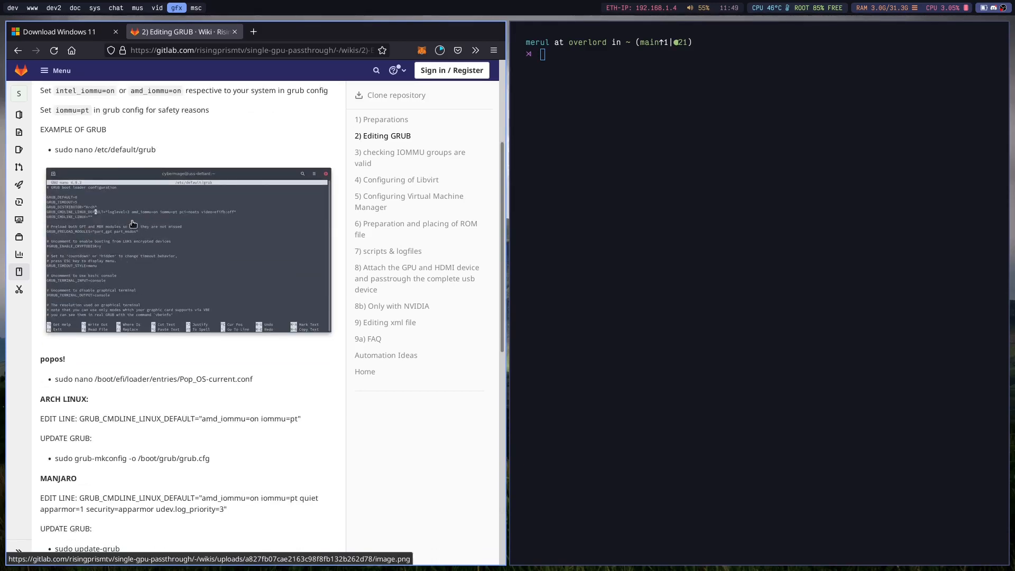
pyautogui.scroll(-2, 120, 229)
pyautogui.scroll(8, 146, 211)
pyautogui.tripleClick(87, 274)
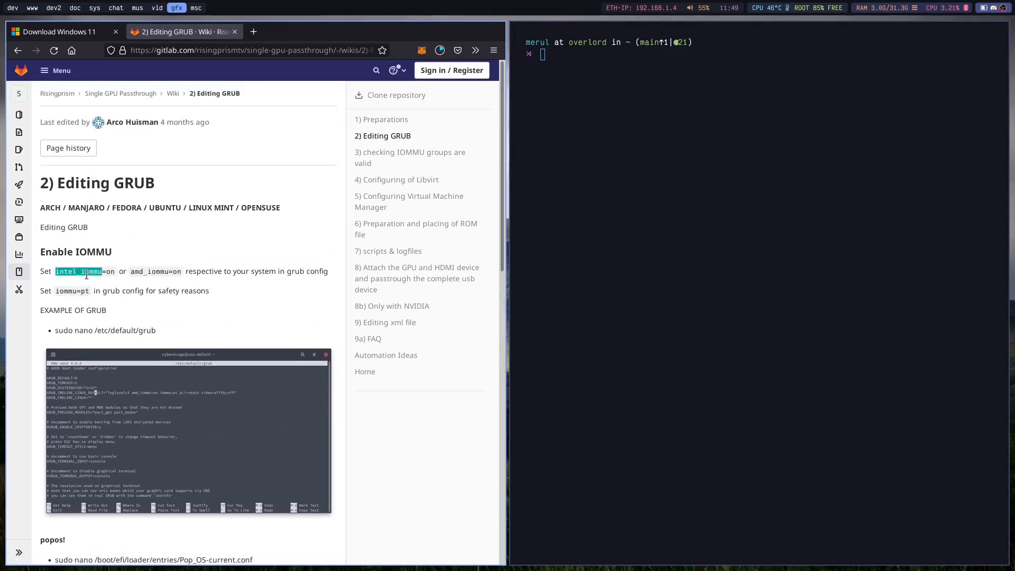
pyautogui.click(139, 277)
pyautogui.tripleClick(150, 270)
pyautogui.click(150, 268)
pyautogui.scroll(-5, 170, 296)
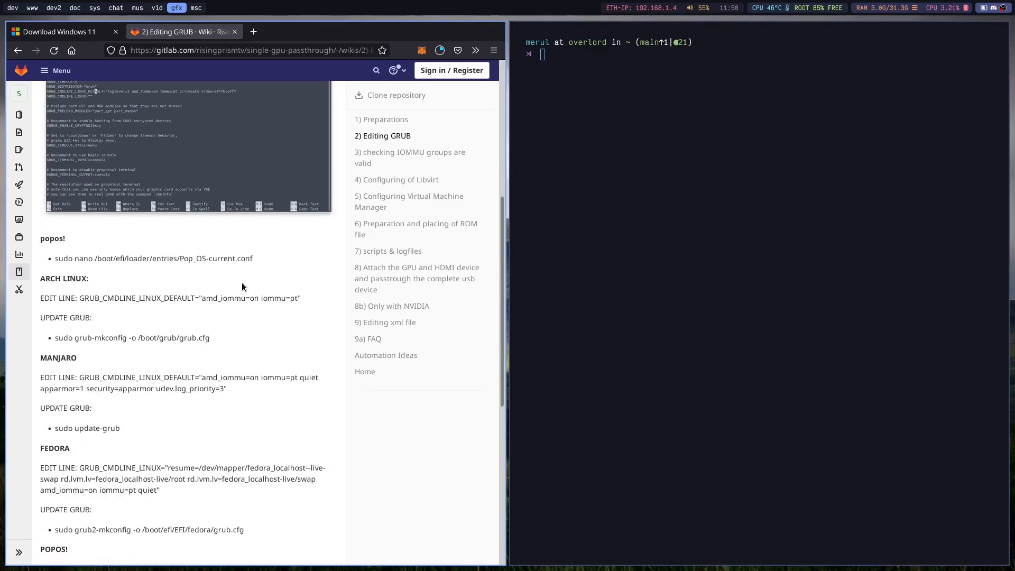
pyautogui.scroll(4, 141, 117)
pyautogui.scroll(-7, 188, 311)
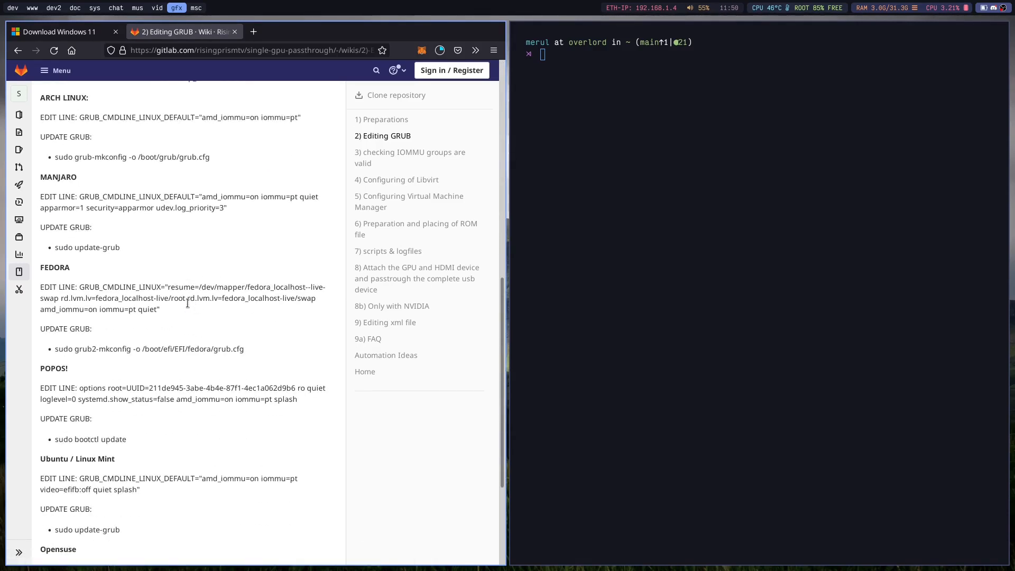
# Switch to the terminal, change to the /boot directory and list its contents.
pyautogui.press('super+j')
pyautogui.write('cd /boot/')
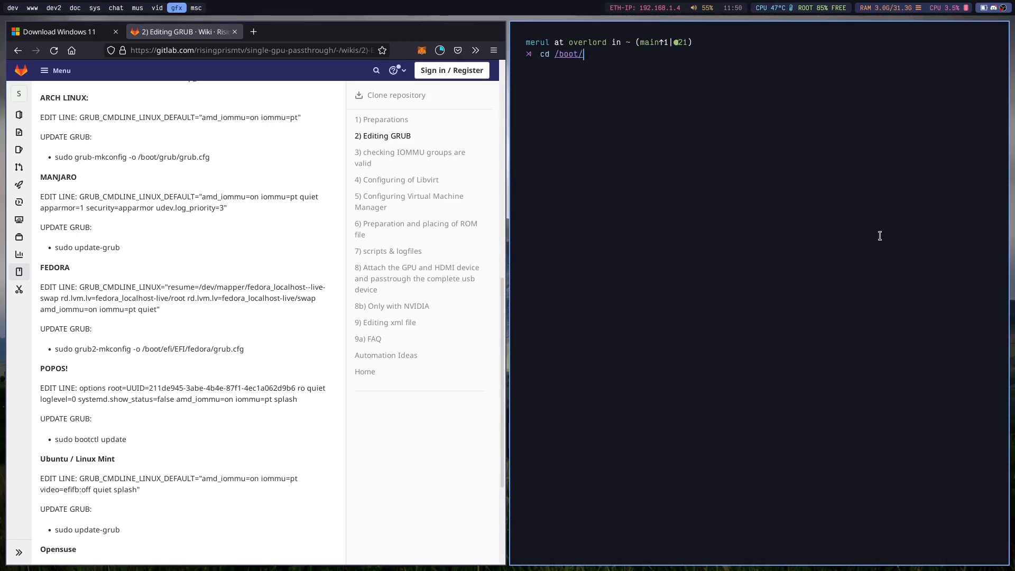
pyautogui.press('Return')
pyautogui.write('ls')
pyautogui.press('Return')
# Change to the loader/entries directory and list its files.
pyautogui.write('cd Entloader/entries/')
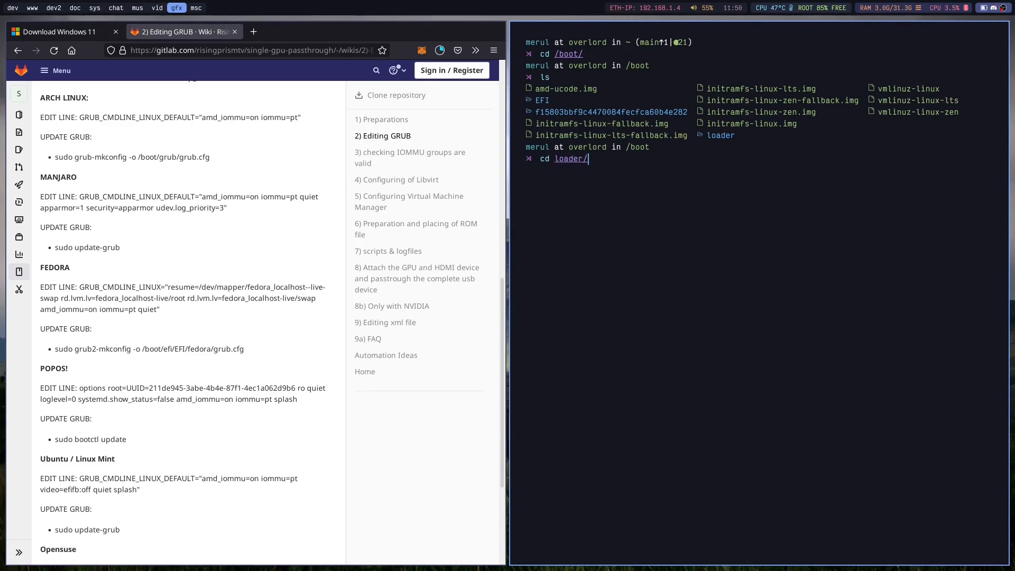
pyautogui.press('Return')
pyautogui.write('ls')
pyautogui.press('Return')
# Open 2021-09-20_08-11-37.conf in vim and go to the initramfs-linux.img line.
pyautogui.write('vim 20')
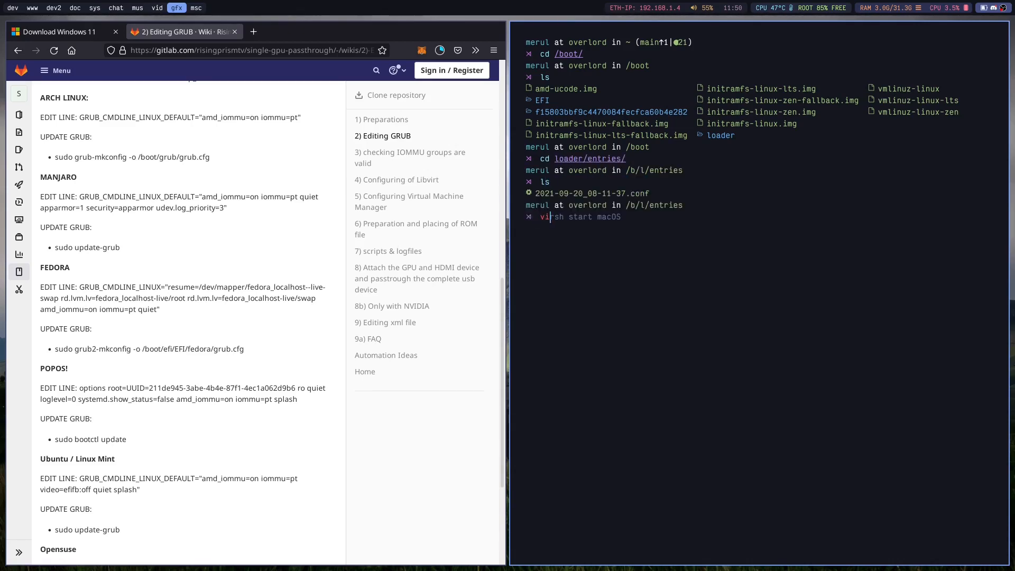
pyautogui.press('Right')
pyautogui.press('Return')
pyautogui.press('j')
pyautogui.press('j')
pyautogui.press('j')
pyautogui.press('j')
pyautogui.press('j')
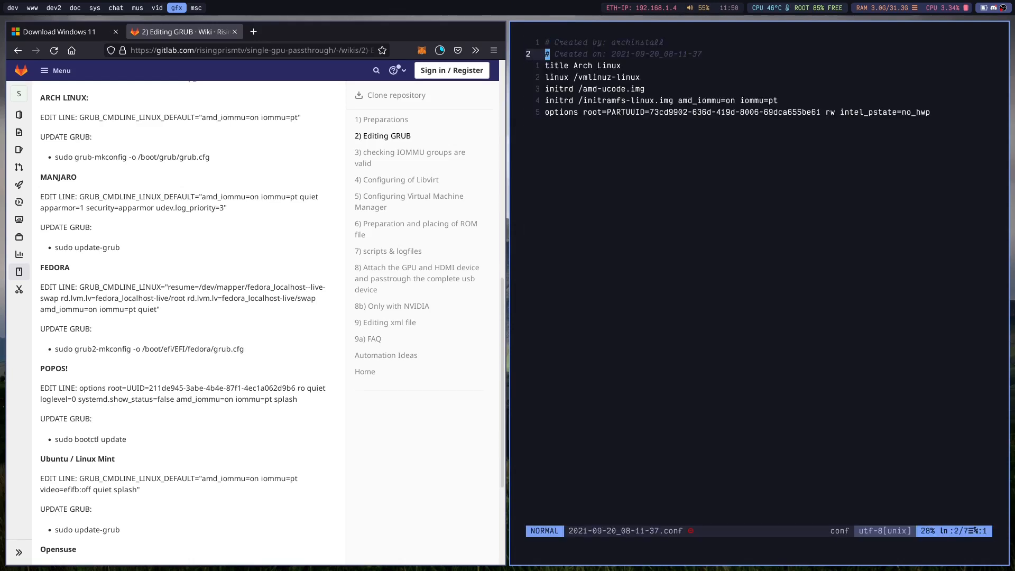
# Select the amd_iommu=on parameter on the initramfs-linux.img line in visual mode.
pyautogui.press('w')
pyautogui.press('w')
pyautogui.press('w')
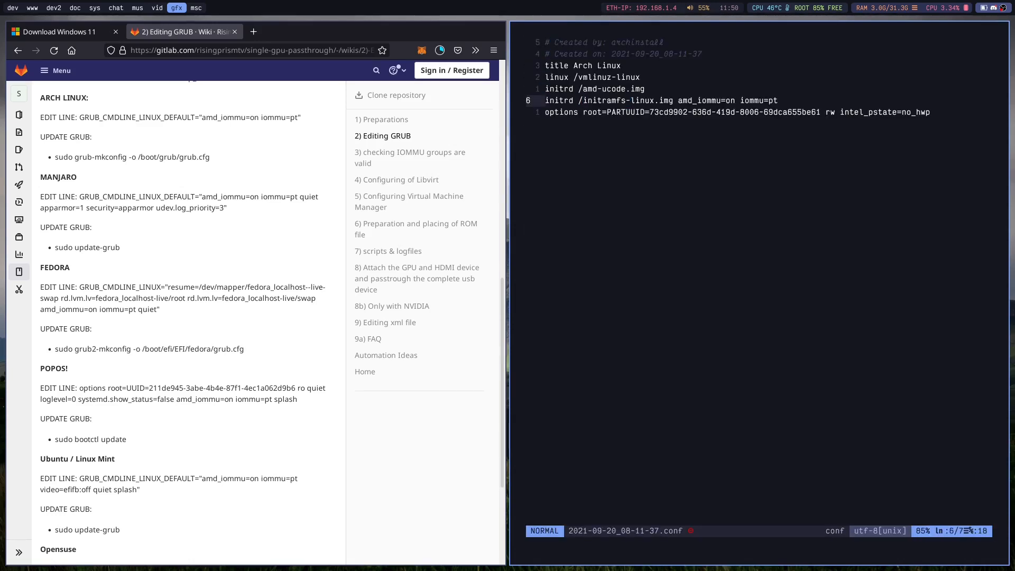
pyautogui.press('w')
pyautogui.press('w')
pyautogui.press('w')
pyautogui.press('h')
pyautogui.press('h')
pyautogui.press('h')
pyautogui.press('h')
pyautogui.press('h')
pyautogui.press('h')
pyautogui.press('h')
pyautogui.press('h')
pyautogui.press('h')
pyautogui.press('h')
pyautogui.press('h')
pyautogui.press('h')
pyautogui.press('h')
pyautogui.press('h')
pyautogui.press('h')
pyautogui.press('h')
pyautogui.press('h')
pyautogui.press('h')
pyautogui.press('h')
pyautogui.press('h')
pyautogui.press('h')
pyautogui.press('l')
pyautogui.press('l')
pyautogui.press('l')
pyautogui.press('l')
pyautogui.press('l')
pyautogui.press('l')
pyautogui.press('l')
pyautogui.press('l')
pyautogui.press('l')
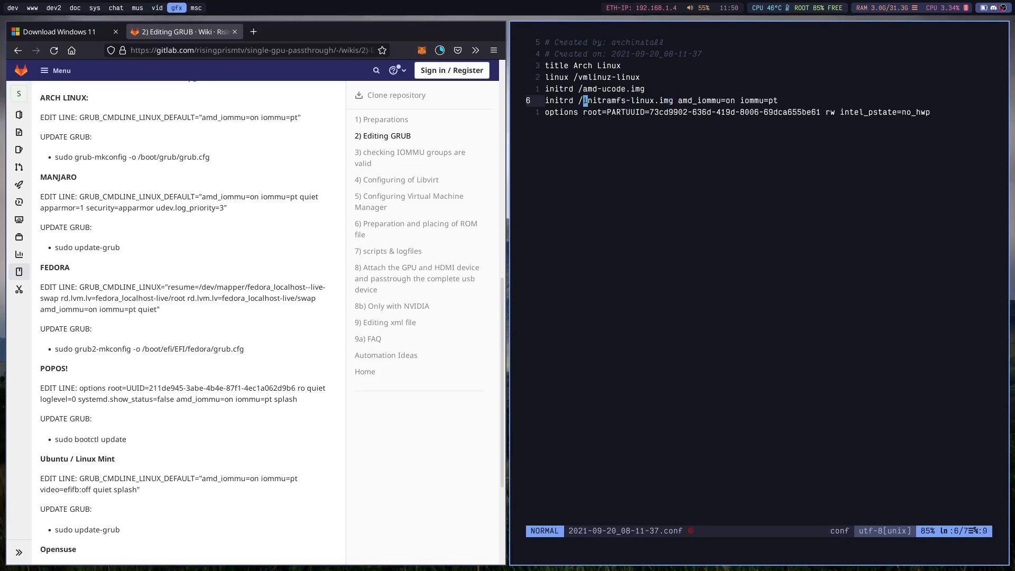
pyautogui.press('l')
pyautogui.press('l')
pyautogui.press('l')
pyautogui.press('l')
pyautogui.press('h')
pyautogui.press('l')
pyautogui.press('l')
pyautogui.press('l')
pyautogui.press('l')
pyautogui.press('l')
pyautogui.press('l')
pyautogui.press('l')
pyautogui.press('l')
pyautogui.press('l')
pyautogui.press('l')
pyautogui.press('l')
pyautogui.press('l')
pyautogui.press('h')
pyautogui.press('h')
pyautogui.press('h')
pyautogui.press('v')
pyautogui.press('l')
pyautogui.press('l')
pyautogui.press('l')
pyautogui.press('l')
pyautogui.press('l')
pyautogui.press('l')
pyautogui.press('l')
pyautogui.press('l')
pyautogui.press('l')
pyautogui.press('l')
pyautogui.press('l')
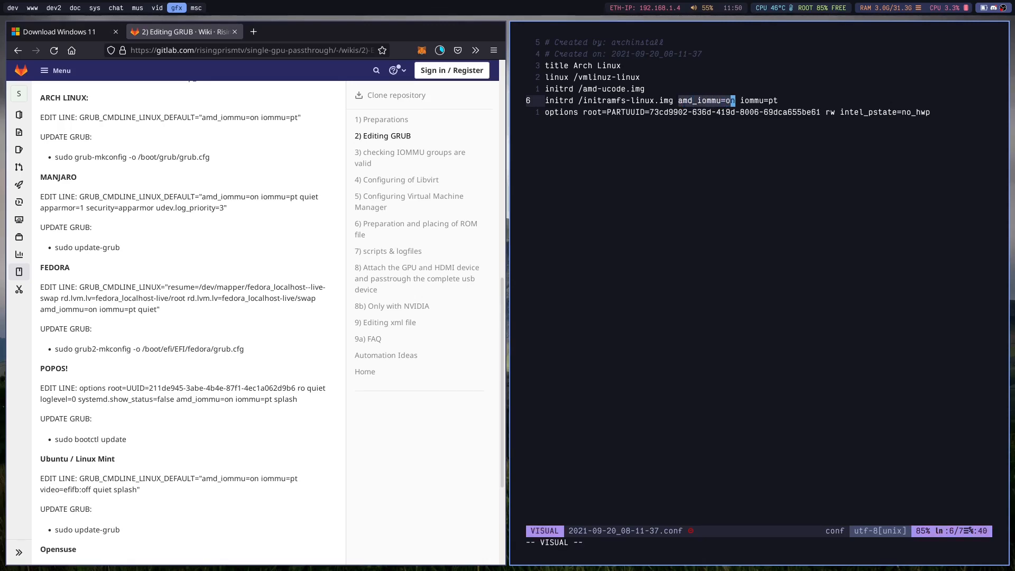
# Select the iommu=pt parameter on the same line in visual mode, then quit vim without saving.
pyautogui.press('Escape')
pyautogui.press('l')
pyautogui.press('l')
pyautogui.press('v')
pyautogui.press('l')
pyautogui.press('l')
pyautogui.press('l')
pyautogui.press('l')
pyautogui.press('l')
pyautogui.press('l')
pyautogui.press('l')
pyautogui.press('l')
pyautogui.press('Escape')
pyautogui.write(':q!')
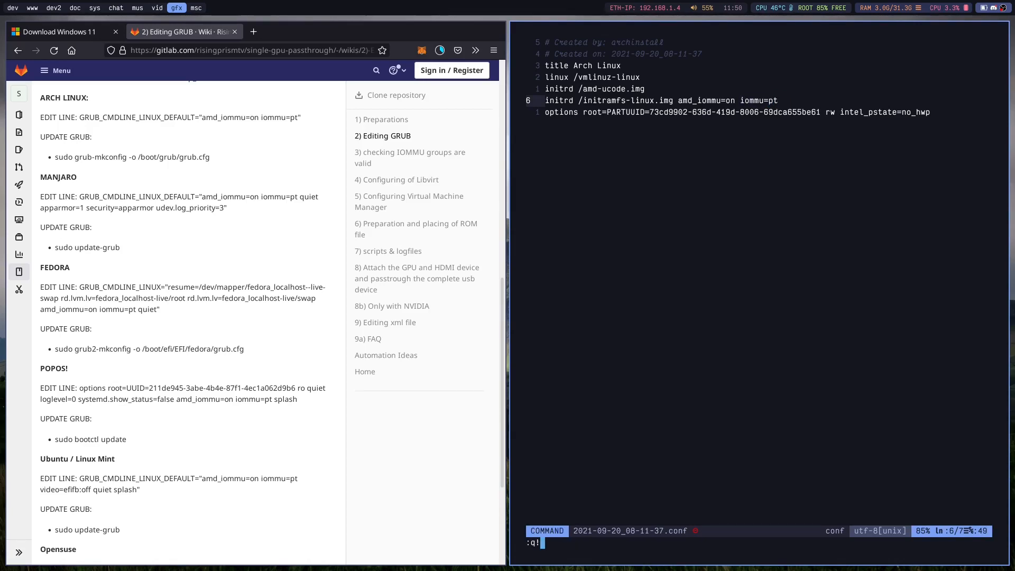
pyautogui.press('Return')
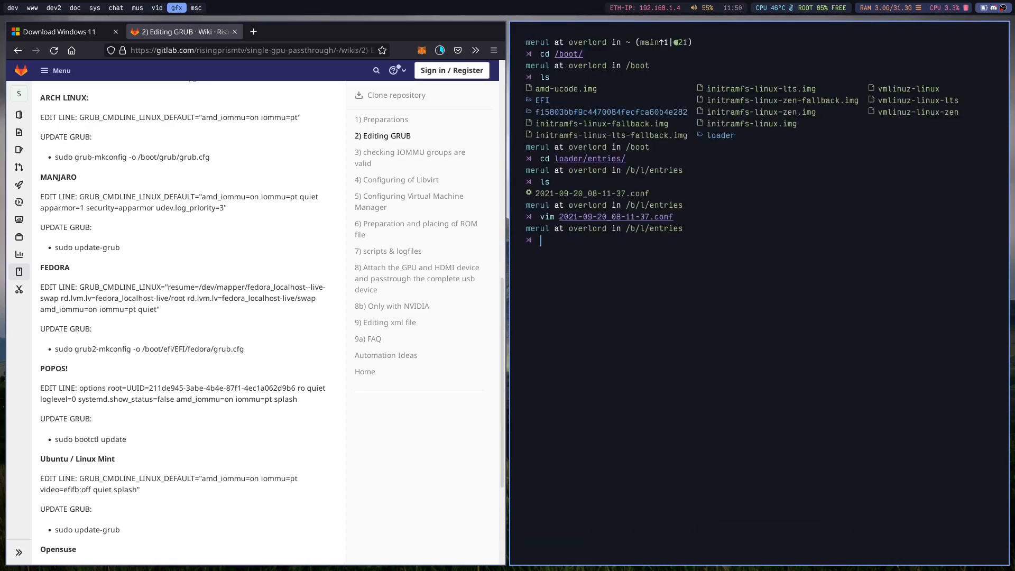
# Open the wiki page on checking that IOMMU groups are valid and copy its bash script.
pyautogui.scroll(-3, 277, 195)
pyautogui.scroll(10, 277, 196)
pyautogui.scroll(-10, 277, 195)
pyautogui.click(373, 162)
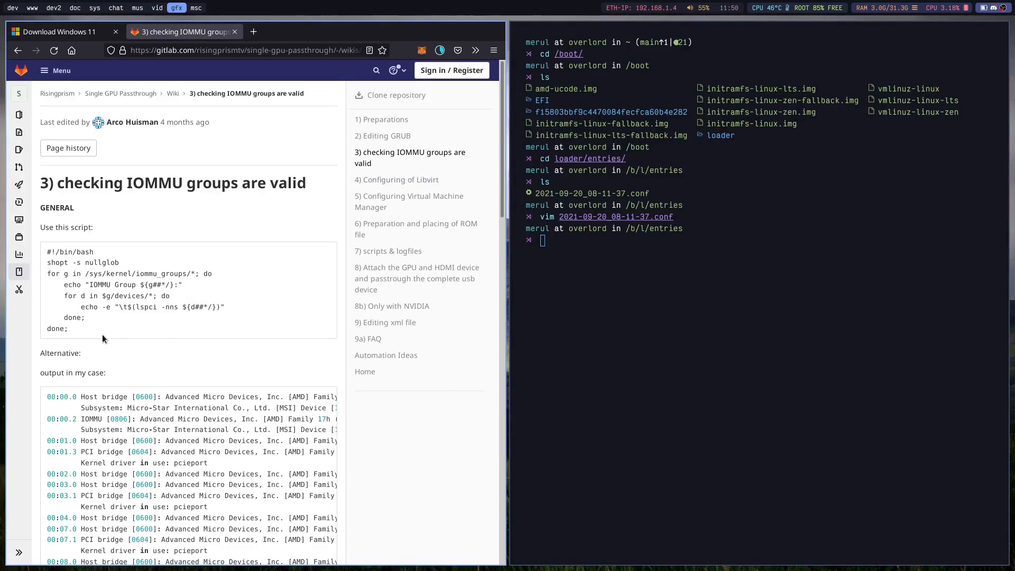
pyautogui.moveTo(103, 336); pyautogui.dragTo(47, 251)
pyautogui.rightClick(53, 258)
pyautogui.click(62, 269)
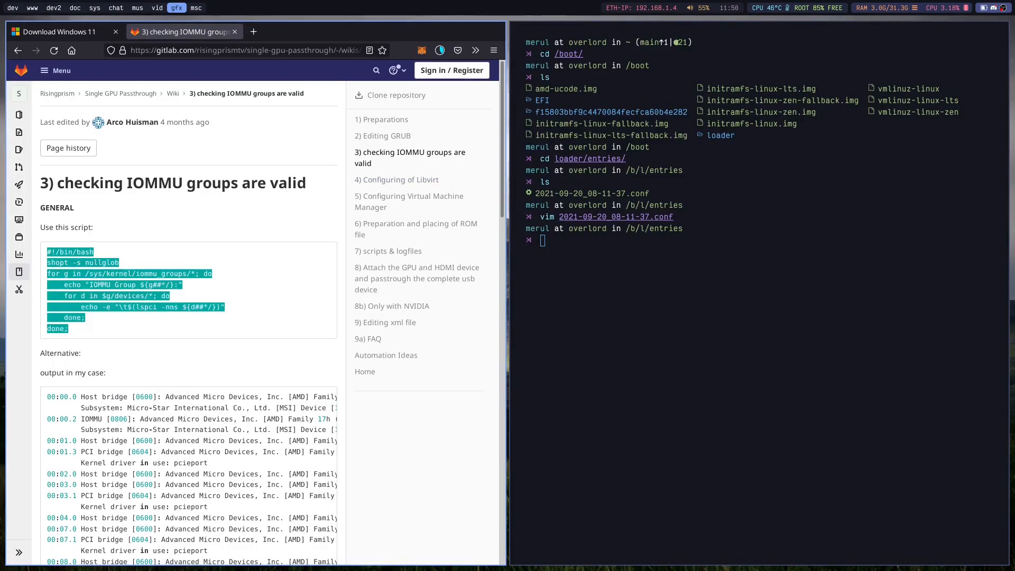
# Run the copied IOMMU script in a bash shell and examine the listed groups with the terminal in full screen.
pyautogui.write('bash')
pyautogui.press('Return')
pyautogui.hotkey('ctrl', 'shift', 'v')
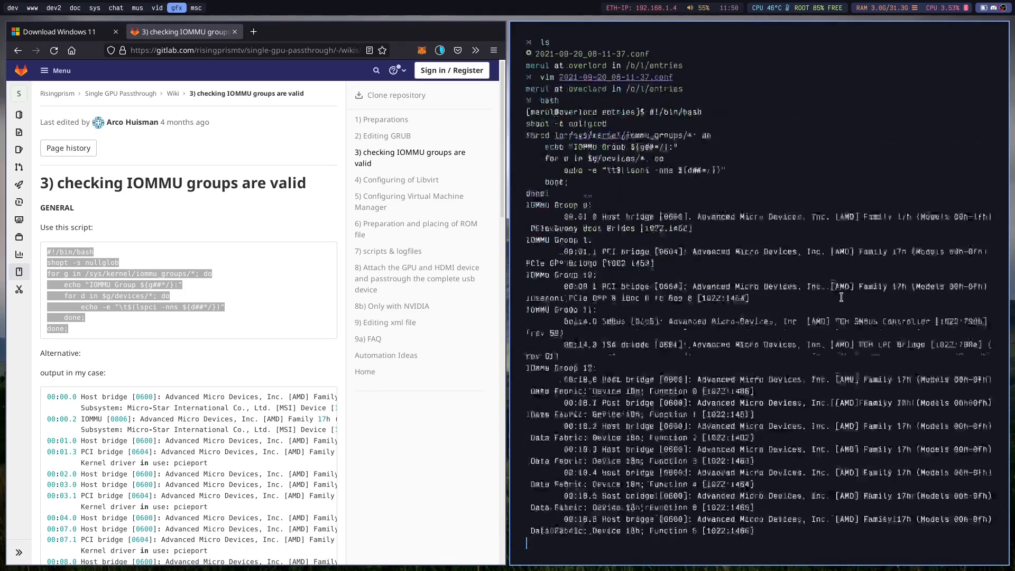
pyautogui.scroll(2, 709, 316)
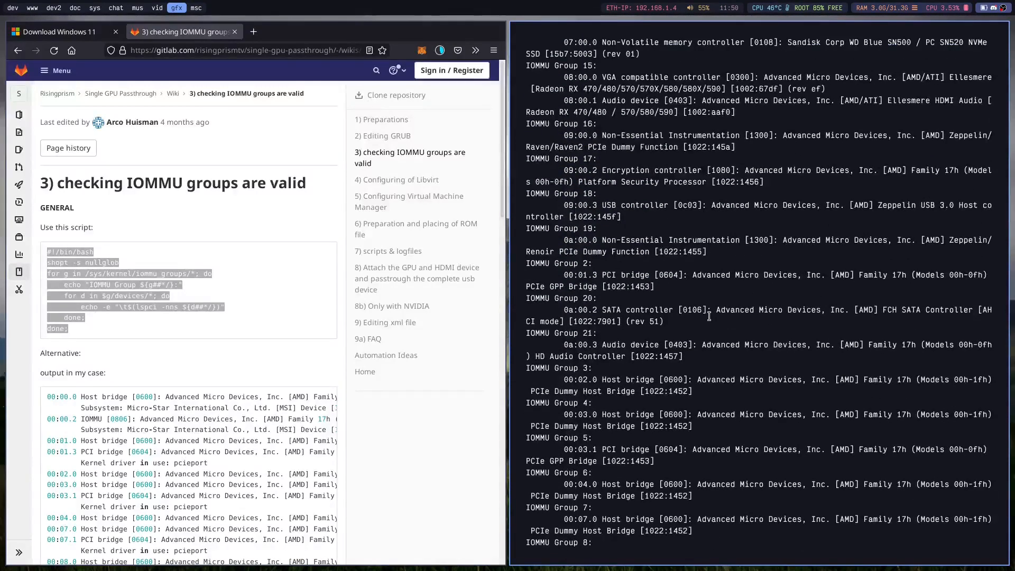
pyautogui.press('super+f')
pyautogui.scroll(9, 230, 243)
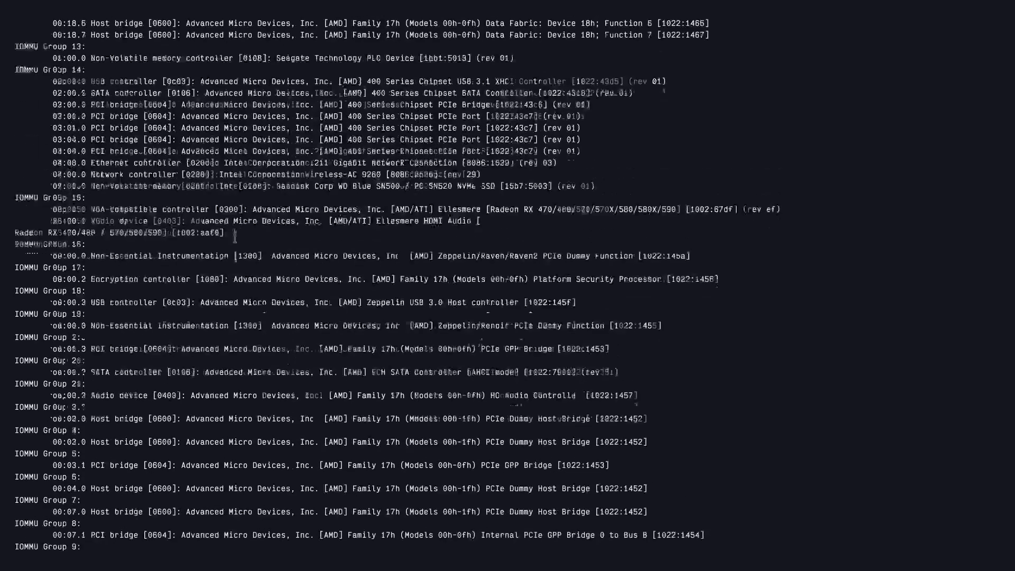
pyautogui.scroll(4, 235, 239)
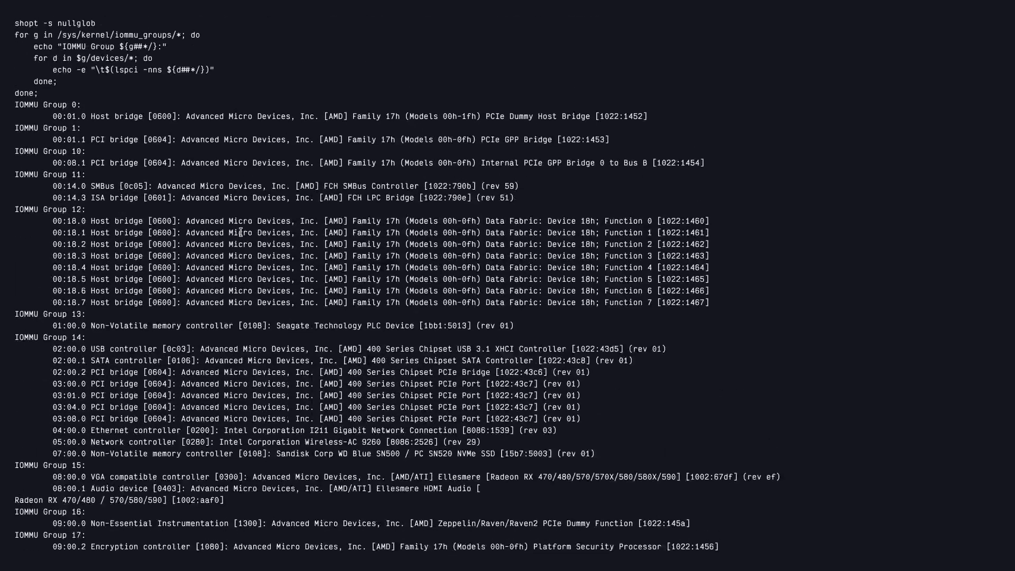
pyautogui.scroll(-3, 255, 312)
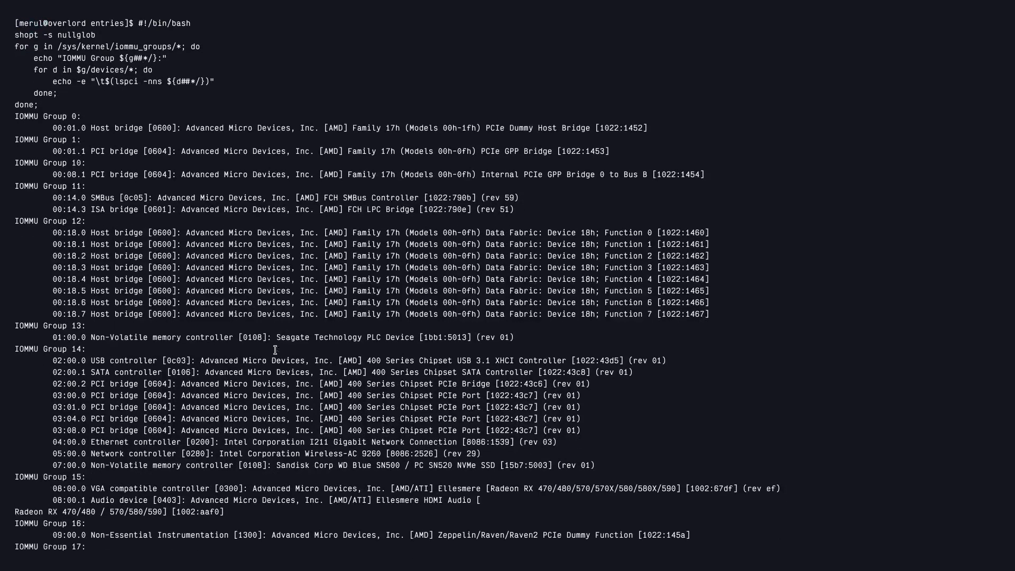
pyautogui.scroll(-12, 279, 364)
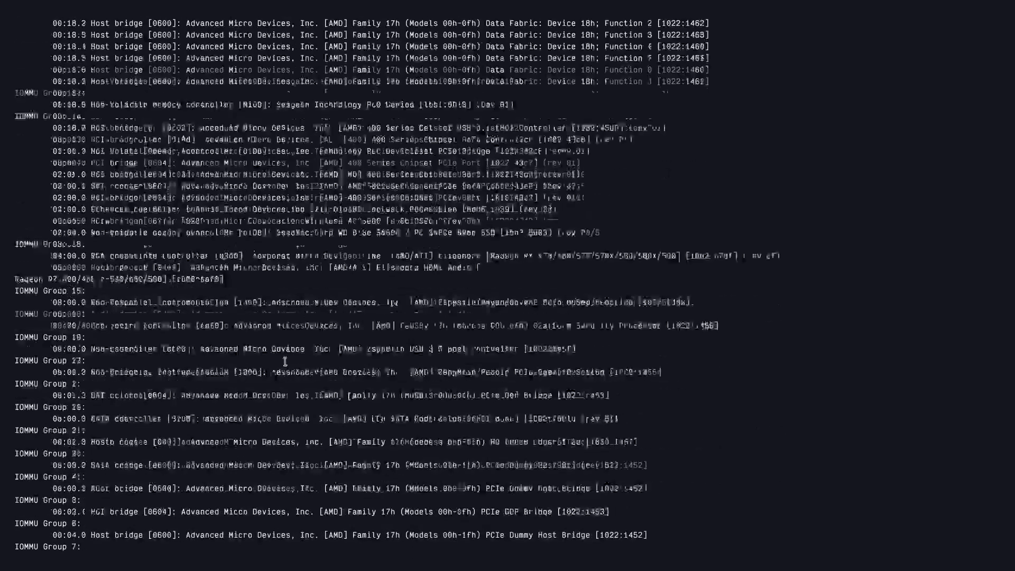
pyautogui.write('clear')
pyautogui.press('Return')
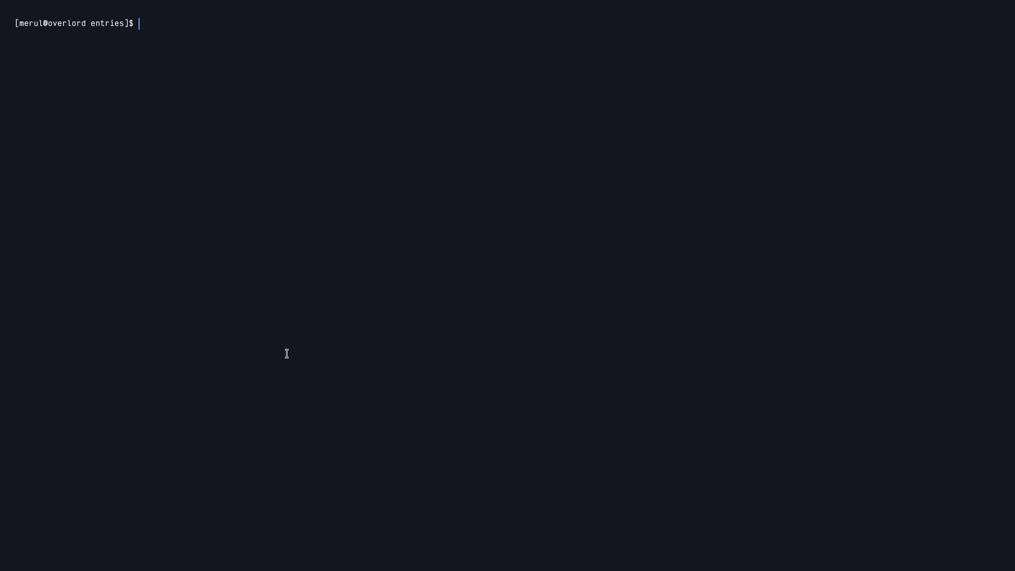
pyautogui.press('Up')
pyautogui.press('Up')
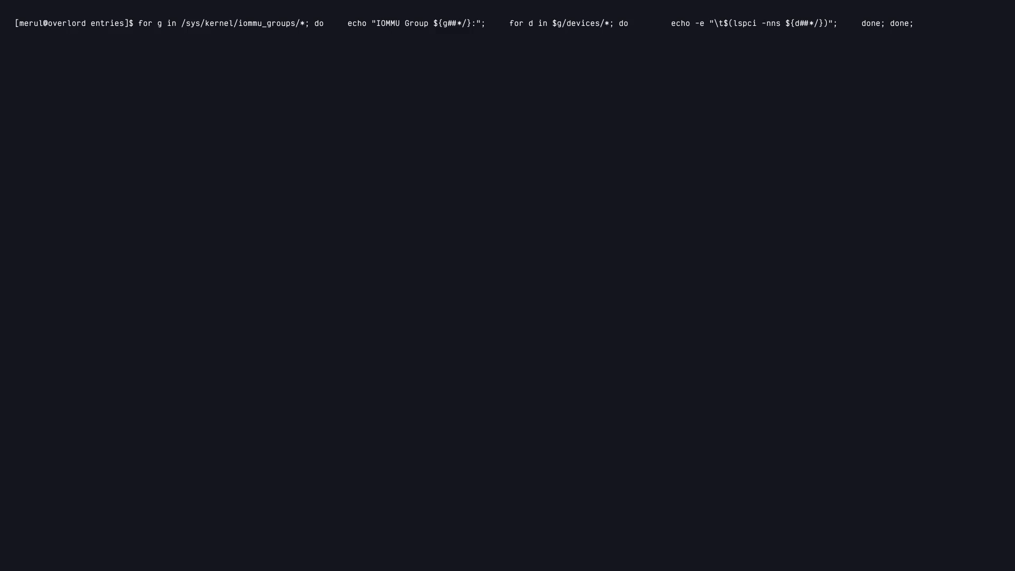
pyautogui.press('BackSpace')
pyautogui.press('BackSpace')
pyautogui.press('BackSpace')
pyautogui.press('BackSpace')
pyautogui.press('BackSpace')
pyautogui.press('BackSpace')
pyautogui.press('BackSpace')
pyautogui.press('BackSpace')
pyautogui.press('BackSpace')
pyautogui.press('BackSpace')
pyautogui.press('BackSpace')
pyautogui.press('BackSpace')
pyautogui.press('BackSpace')
pyautogui.press('BackSpace')
pyautogui.press('BackSpace')
pyautogui.press('BackSpace')
pyautogui.press('BackSpace')
pyautogui.press('BackSpace')
pyautogui.press('BackSpace')
pyautogui.press('BackSpace')
pyautogui.press('BackSpace')
pyautogui.press('BackSpace')
pyautogui.press('BackSpace')
pyautogui.press('BackSpace')
pyautogui.press('BackSpace')
pyautogui.press('BackSpace')
pyautogui.press('BackSpace')
pyautogui.press('BackSpace')
pyautogui.press('BackSpace')
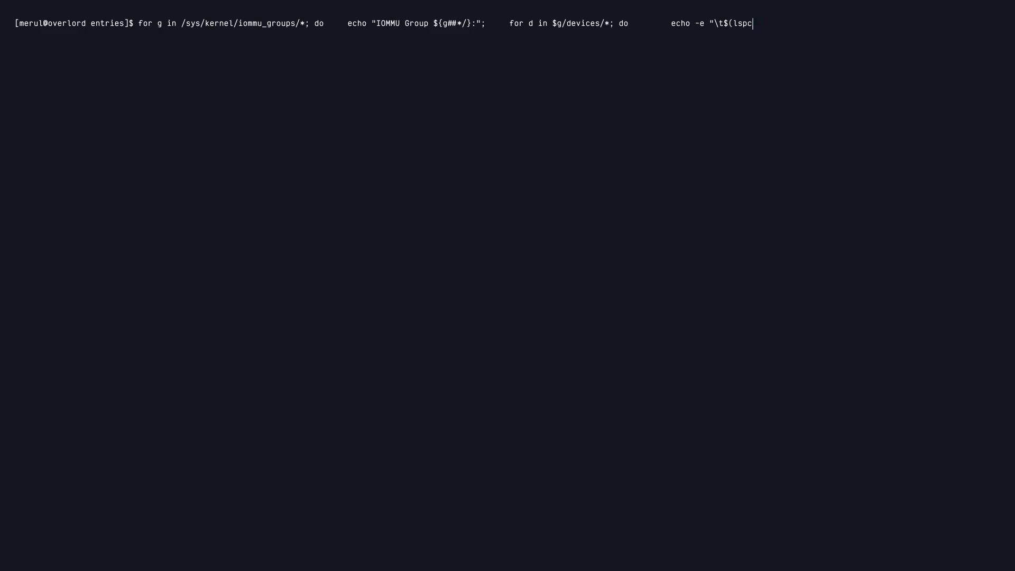
pyautogui.hotkey('ctrl', 'c')
pyautogui.write('ls')
pyautogui.press('Return')
pyautogui.write('clear')
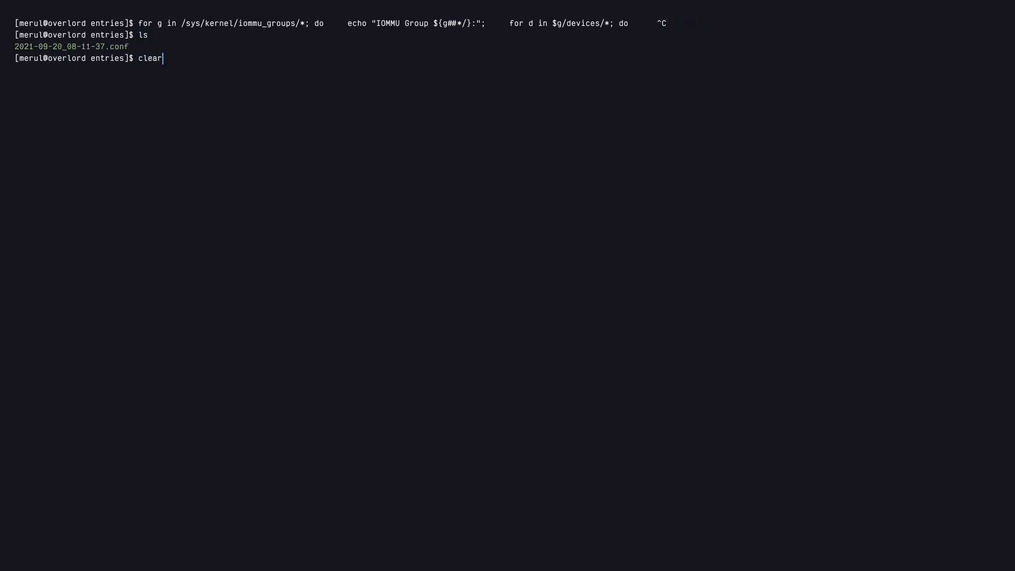
pyautogui.press('Return')
# Try to run the IOMMU group loop again with its output piped to grep "570".
pyautogui.press('Up')
pyautogui.press('Up')
pyautogui.press('Up')
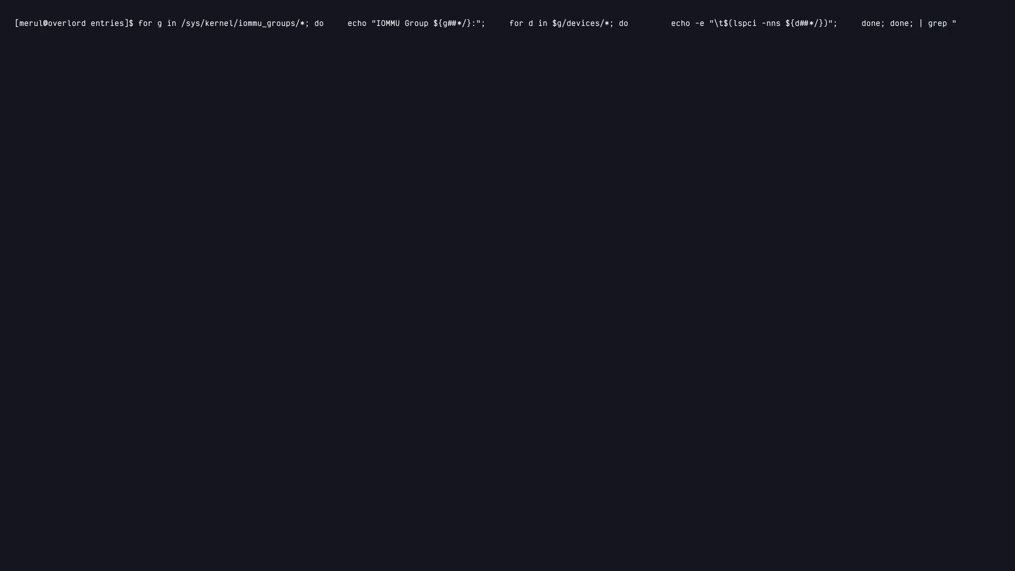
pyautogui.write('"')
pyautogui.press('Return')
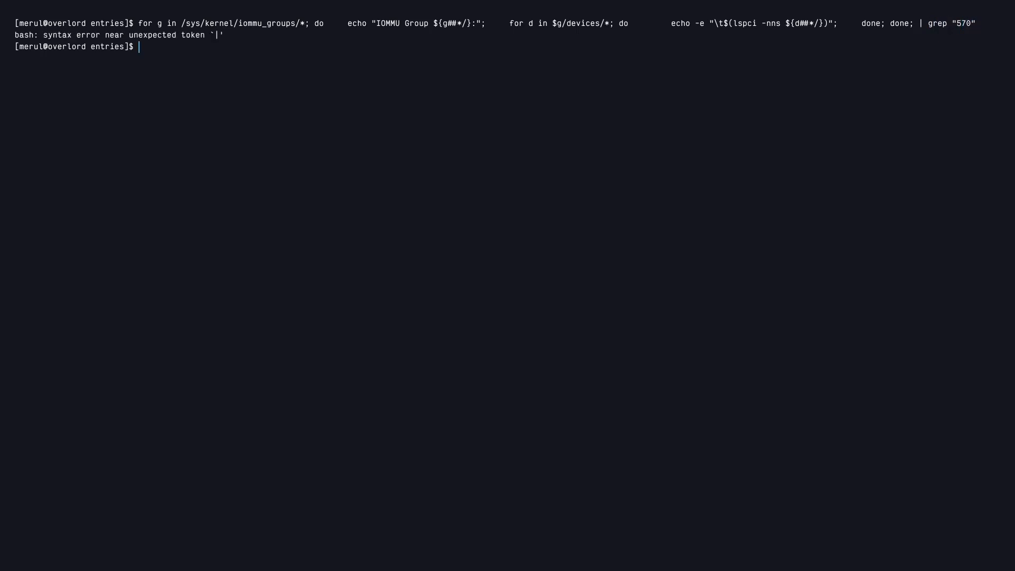
# Rerun the IOMMU group loop without the grep filter and highlight the whole IOMMU Group 15 block in the output.
pyautogui.press('Up')
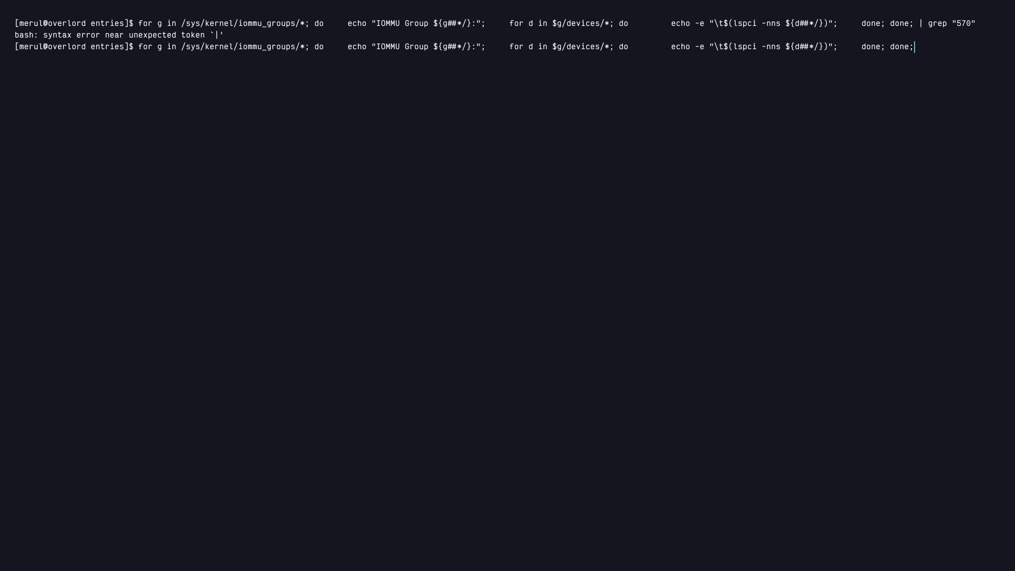
pyautogui.press('Return')
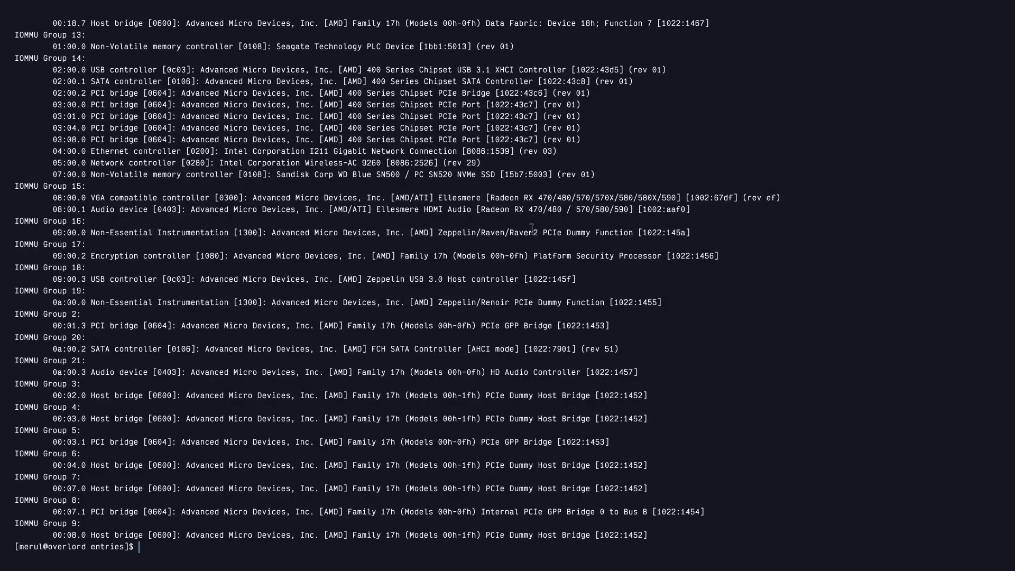
pyautogui.moveTo(379, 187); pyautogui.dragTo(139, 209)
pyautogui.click(67, 195)
pyautogui.click(140, 205)
pyautogui.moveTo(16, 178)
pyautogui.mouseDown()
pyautogui.moveTo(58, 196)
pyautogui.moveTo(236, 222)
pyautogui.moveTo(15, 197)
pyautogui.mouseUp()
pyautogui.click(236, 222)
pyautogui.scroll(1, 187, 214)
pyautogui.click(74, 213)
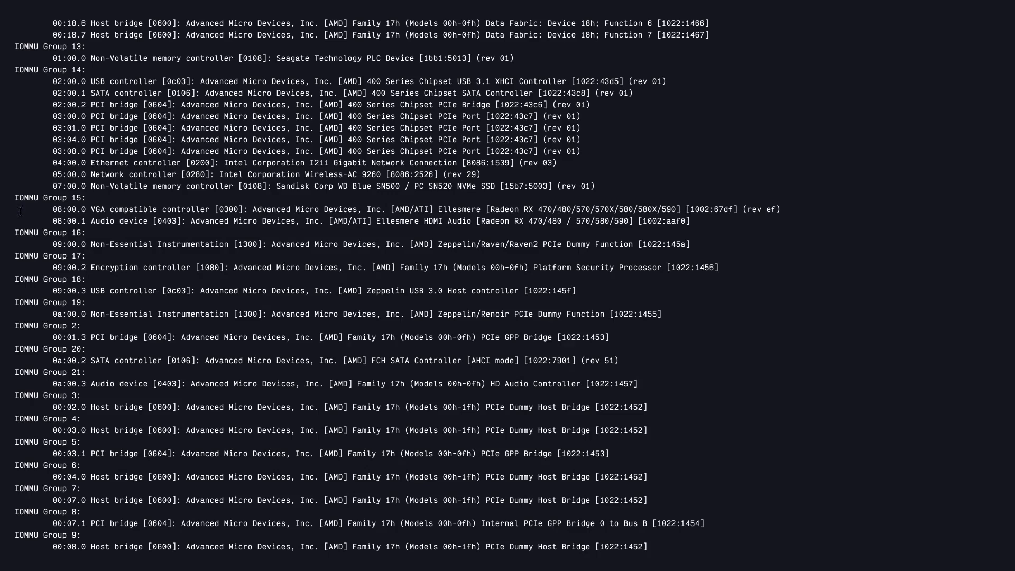
pyautogui.moveTo(15, 200); pyautogui.dragTo(827, 225)
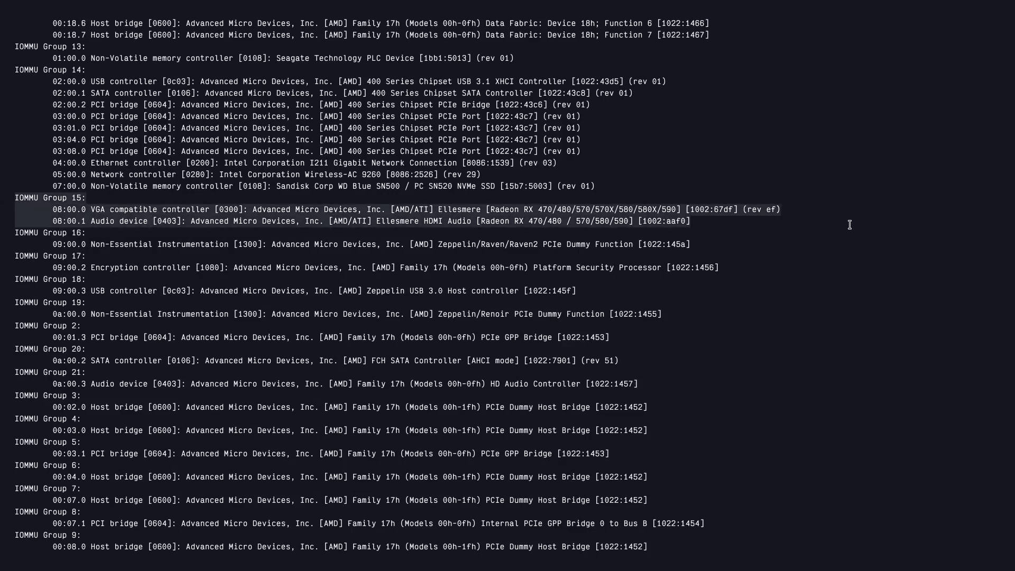
pyautogui.click(851, 224)
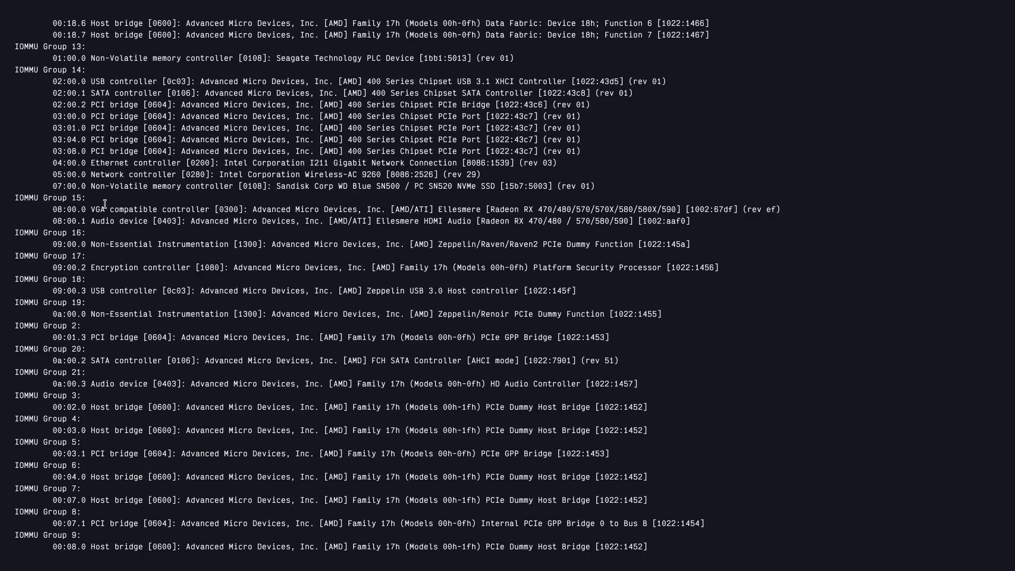
# Examine the VGA compatible controller and HDMI audio device lines under IOMMU Group 15, highlighting them and the group heading.
pyautogui.moveTo(49, 214); pyautogui.dragTo(575, 217)
pyautogui.click(40, 207)
pyautogui.click(76, 216)
pyautogui.click(576, 216)
pyautogui.moveTo(160, 211); pyautogui.dragTo(308, 213)
pyautogui.click(300, 215)
pyautogui.moveTo(227, 207); pyautogui.dragTo(564, 209)
pyautogui.moveTo(54, 213); pyautogui.dragTo(713, 224)
pyautogui.click(766, 229)
pyautogui.click(34, 211)
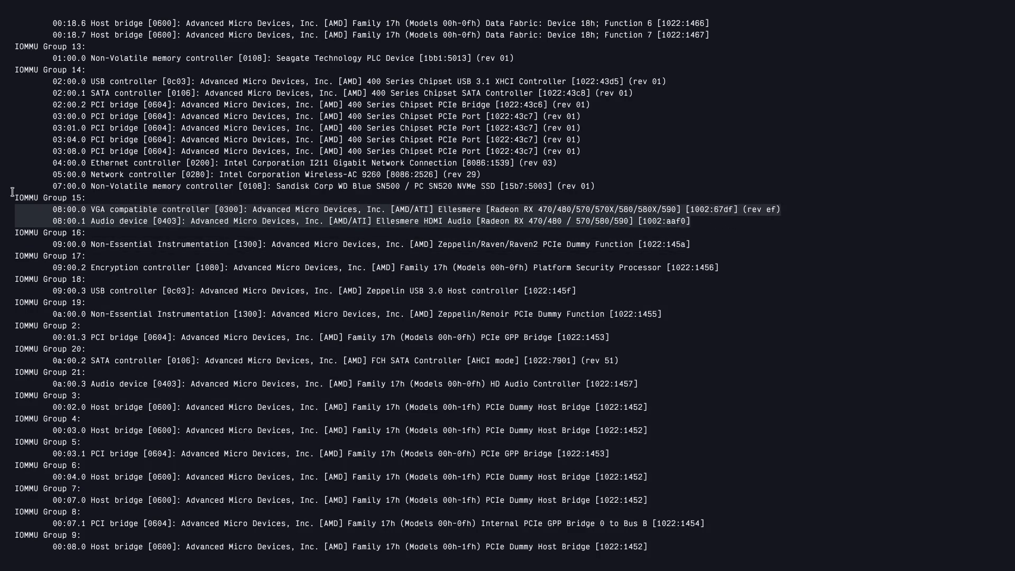
pyautogui.moveTo(11, 191); pyautogui.dragTo(87, 199)
pyautogui.click(121, 201)
# Leave full screen, close the terminal and open the wiki page "4) Configuring of Libvirt".
pyautogui.press('super+f')
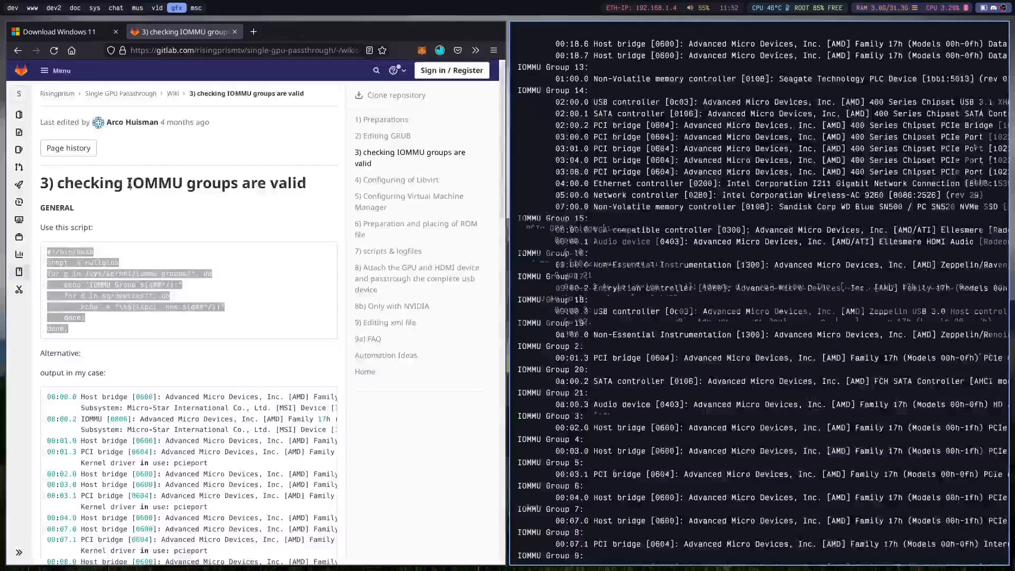
pyautogui.press('super+q')
pyautogui.scroll(-10, 338, 309)
pyautogui.scroll(10, 464, 322)
pyautogui.click(887, 183)
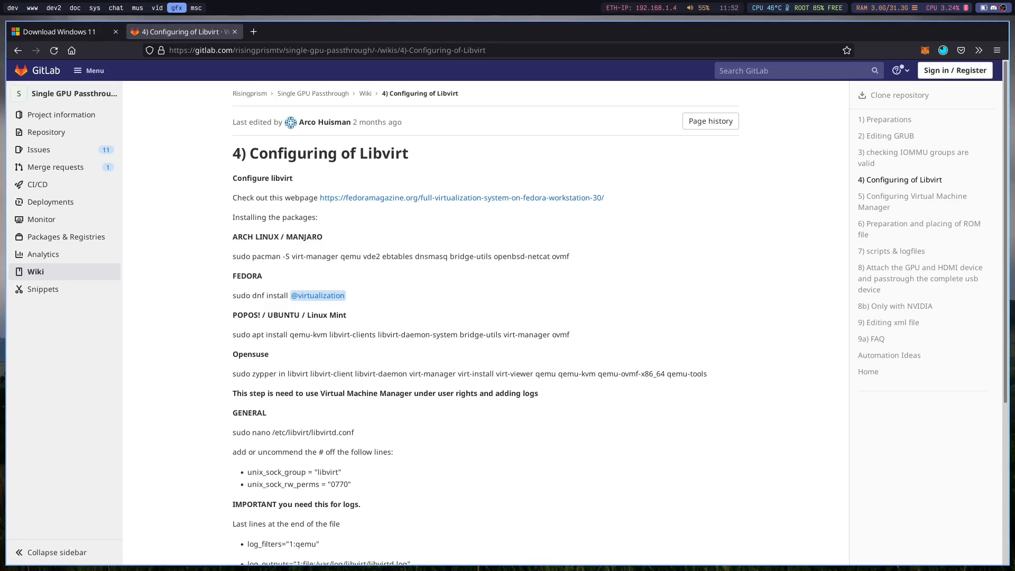
# Look over the package installation commands, highlighting the Arch Linux / Manjaro one, and the libvirt configuration instructions on the page.
pyautogui.tripleClick(270, 296)
pyautogui.tripleClick(285, 257)
pyautogui.click(234, 250)
pyautogui.moveTo(228, 256); pyautogui.dragTo(581, 280)
pyautogui.click(392, 281)
pyautogui.scroll(-5, 312, 325)
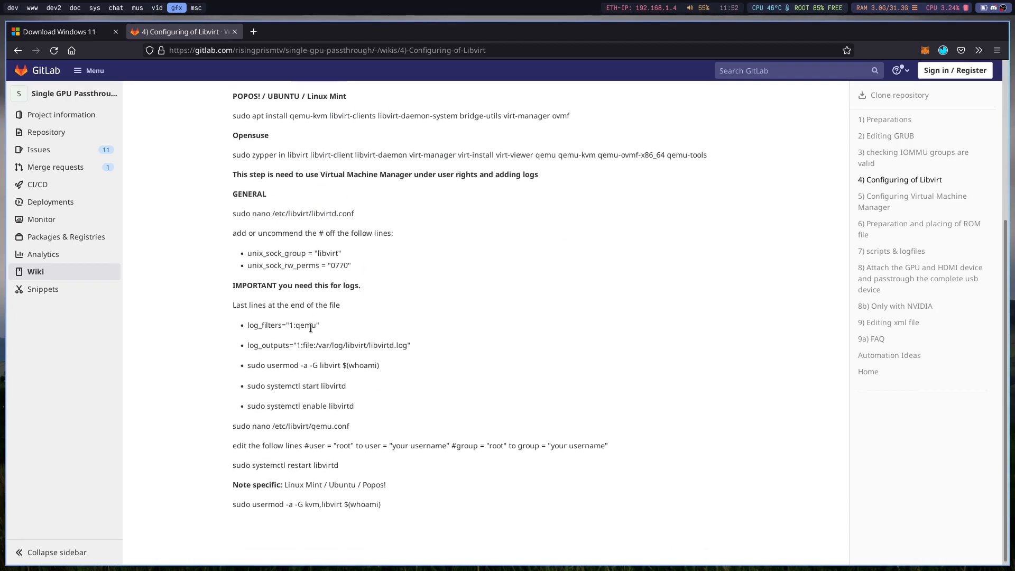
pyautogui.scroll(5, 311, 328)
# Run the wiki's Arch Linux pacman command in a new terminal, enter the sudo password and decline the installation with n.
pyautogui.tripleClick(255, 257)
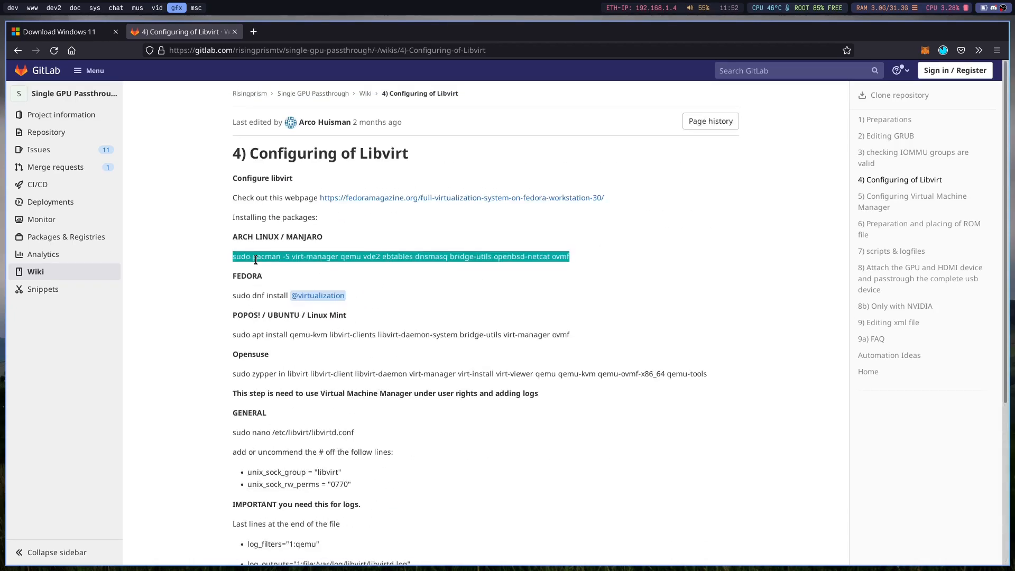
pyautogui.press('super+Return')
pyautogui.hotkey('ctrl', 'shift', 'v')
pyautogui.press('Return')
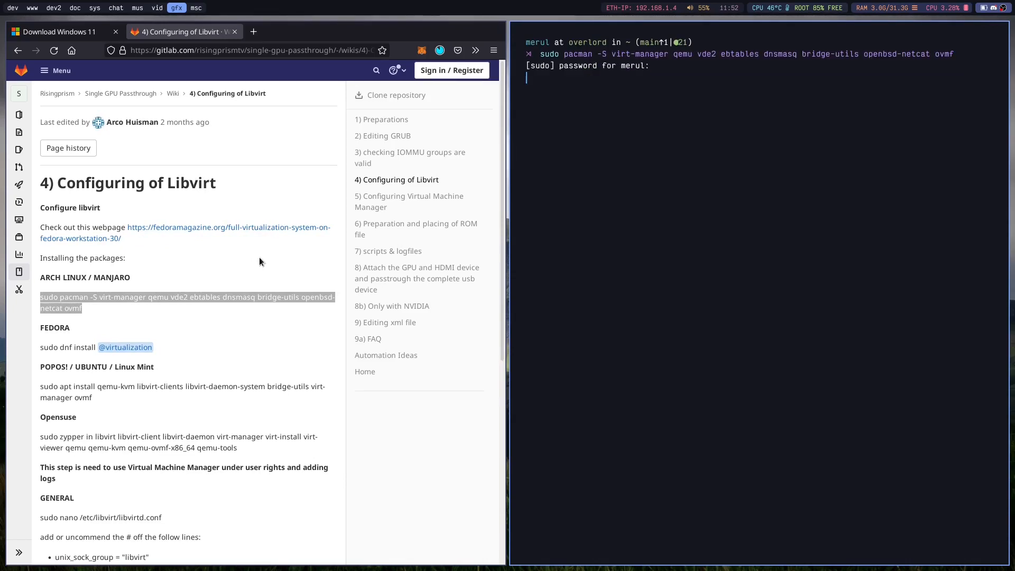
pyautogui.press('Return')
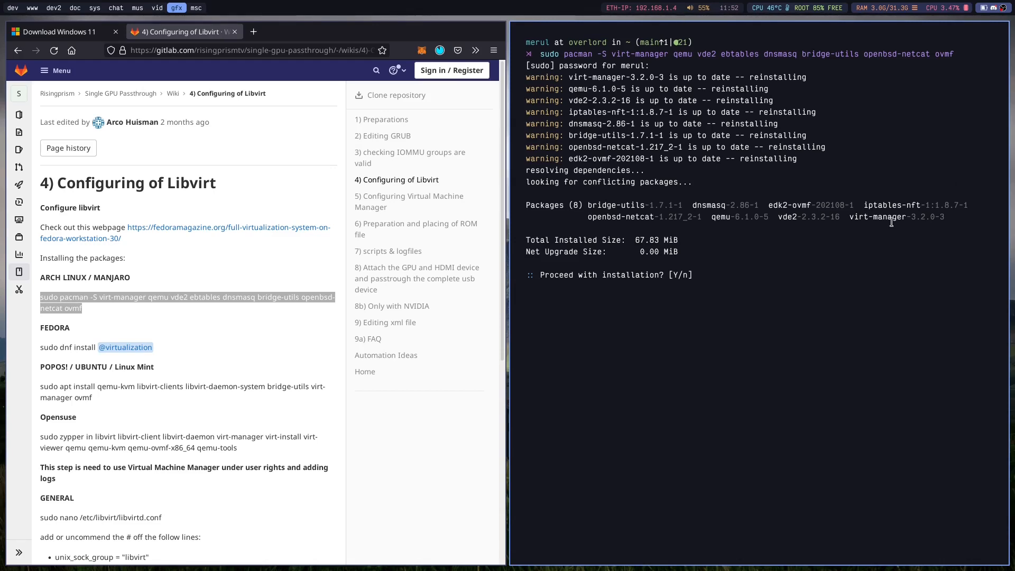
pyautogui.press('Return')
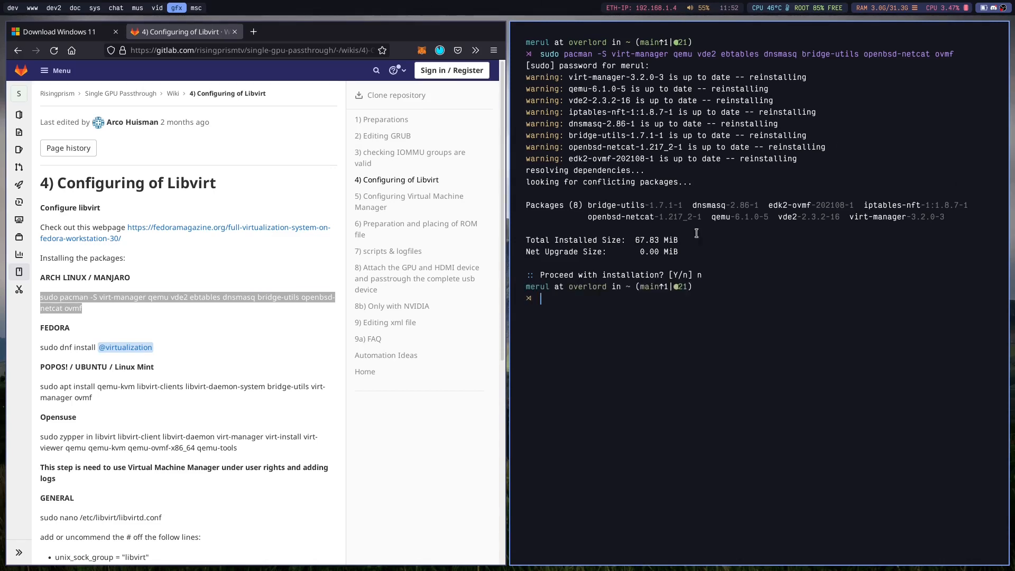
# Find the GENERAL section on the libvirt wiki page and select the command sudo nano /etc/libvirt/libvirtd.conf.
pyautogui.scroll(-3, 155, 316)
pyautogui.scroll(-2, 155, 316)
pyautogui.doubleClick(97, 265)
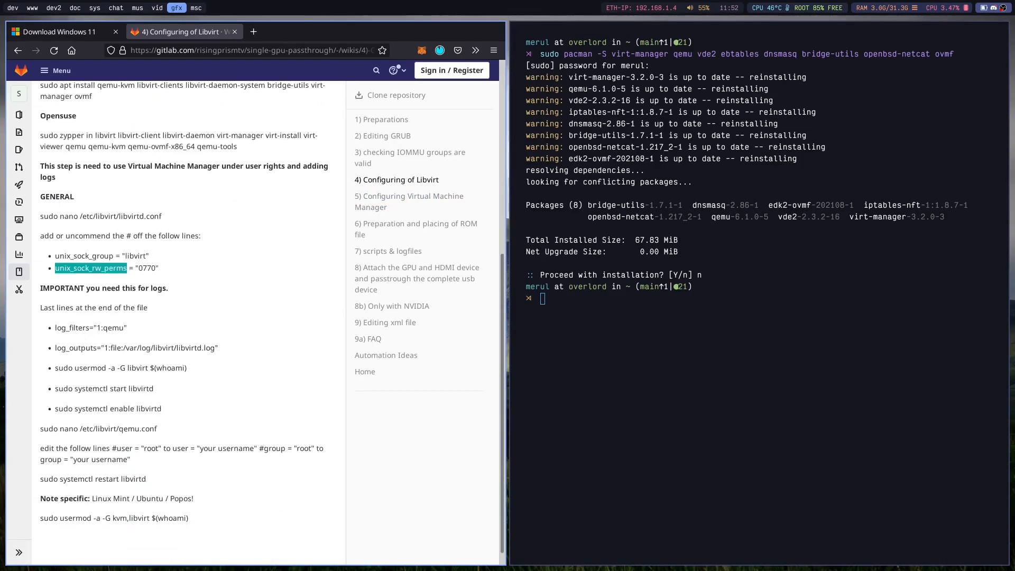
pyautogui.tripleClick(91, 218)
pyautogui.click(90, 219)
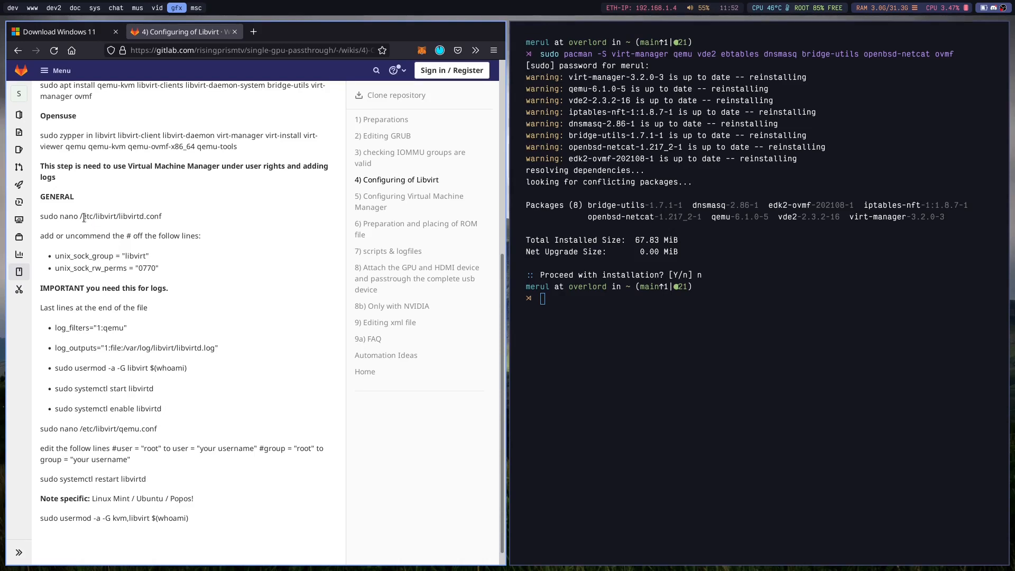
pyautogui.tripleClick(132, 213)
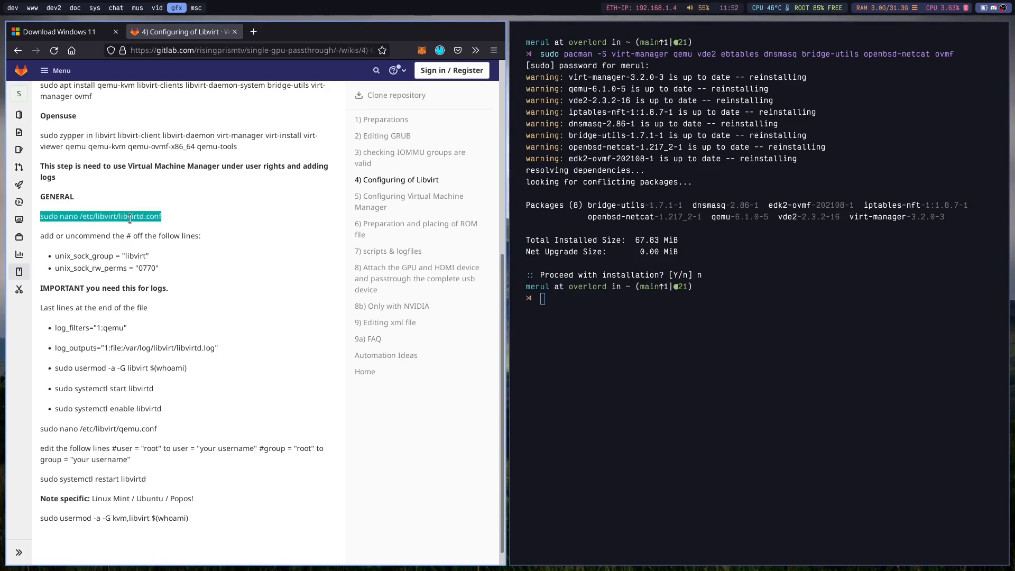
# Paste the command into the terminal, replace nano with vim and open /etc/libvirt/libvirtd.conf with sudo.
pyautogui.middleClick(967, 416)
pyautogui.press('Left')
pyautogui.press('Left')
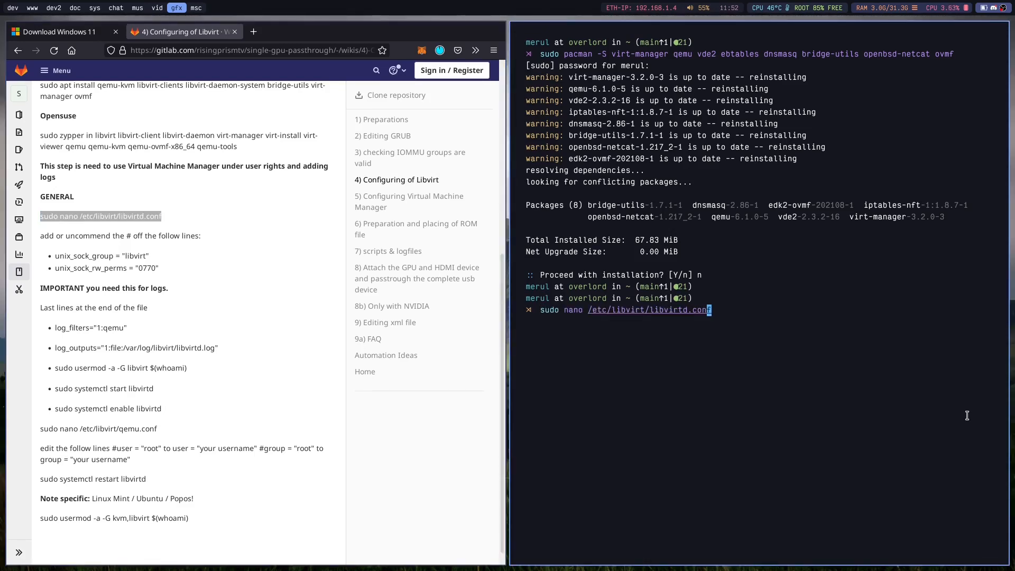
pyautogui.press('Left')
pyautogui.press('Left')
pyautogui.press('Left')
pyautogui.press('Left')
pyautogui.press('Left')
pyautogui.press('Left')
pyautogui.press('Left')
pyautogui.press('Left')
pyautogui.press('Left')
pyautogui.press('Left')
pyautogui.press('Left')
pyautogui.press('Left')
pyautogui.press('Left')
pyautogui.press('Left')
pyautogui.press('Left')
pyautogui.press('Left')
pyautogui.press('Left')
pyautogui.press('Left')
pyautogui.press('Left')
pyautogui.press('Left')
pyautogui.press('BackSpace')
pyautogui.press('BackSpace')
pyautogui.press('BackSpace')
pyautogui.press('BackSpace')
pyautogui.write('vim')
pyautogui.press('Return')
# Search libvirtd.conf for "unix_s" to reach the unix_sock_group line.
pyautogui.press('j')
pyautogui.press('j')
pyautogui.press('j')
pyautogui.click(259, 376)
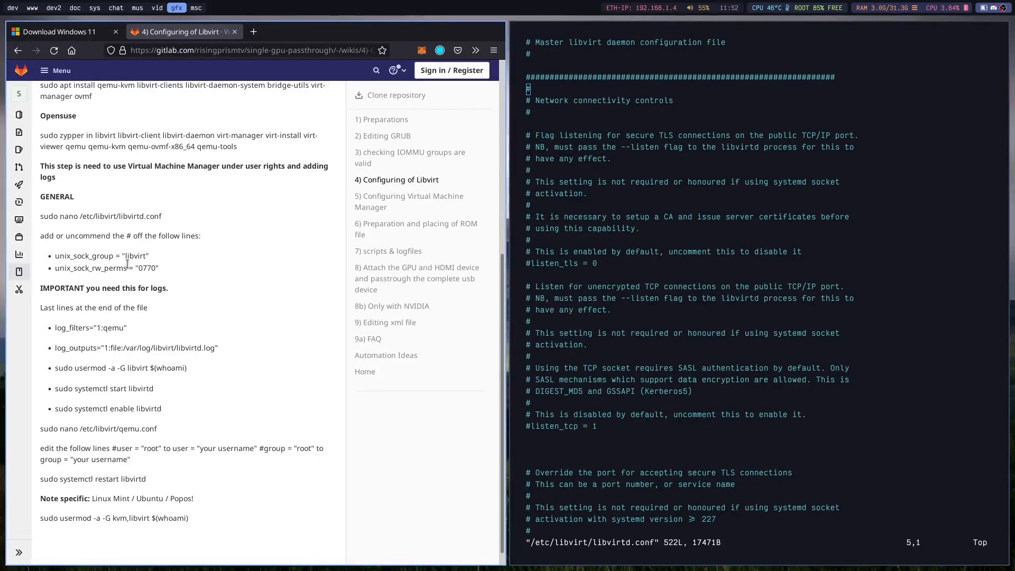
pyautogui.click(818, 349)
pyautogui.write('/unix_s')
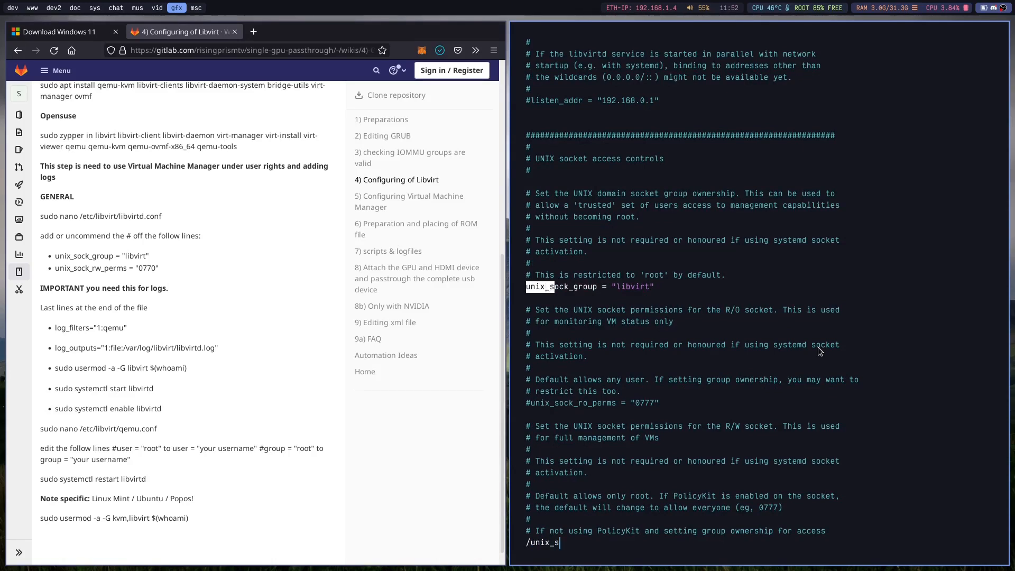
pyautogui.press('Return')
# Check the unix_sock_group line, then go down to the unix_sock_rw_perms line and check its value.
pyautogui.press('w')
pyautogui.press('w')
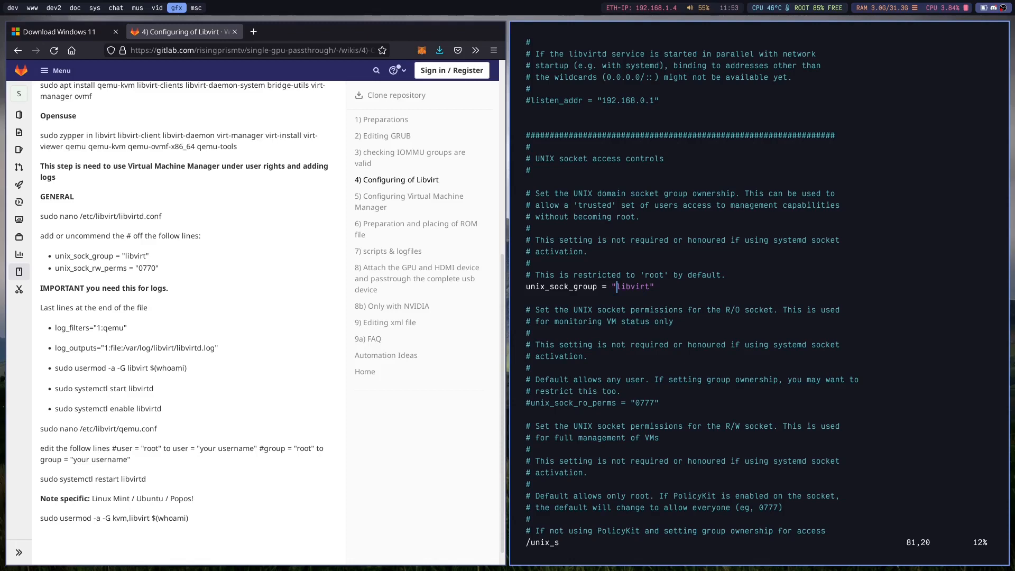
pyautogui.press('j')
pyautogui.press('j')
pyautogui.press('j')
pyautogui.press('j')
pyautogui.press('j')
pyautogui.press('j')
pyautogui.press('j')
pyautogui.press('j')
pyautogui.press('j')
pyautogui.press('j')
pyautogui.press('j')
pyautogui.press('j')
pyautogui.press('j')
pyautogui.press('j')
pyautogui.press('j')
pyautogui.press('j')
pyautogui.press('j')
pyautogui.press('j')
pyautogui.press('j')
pyautogui.press('j')
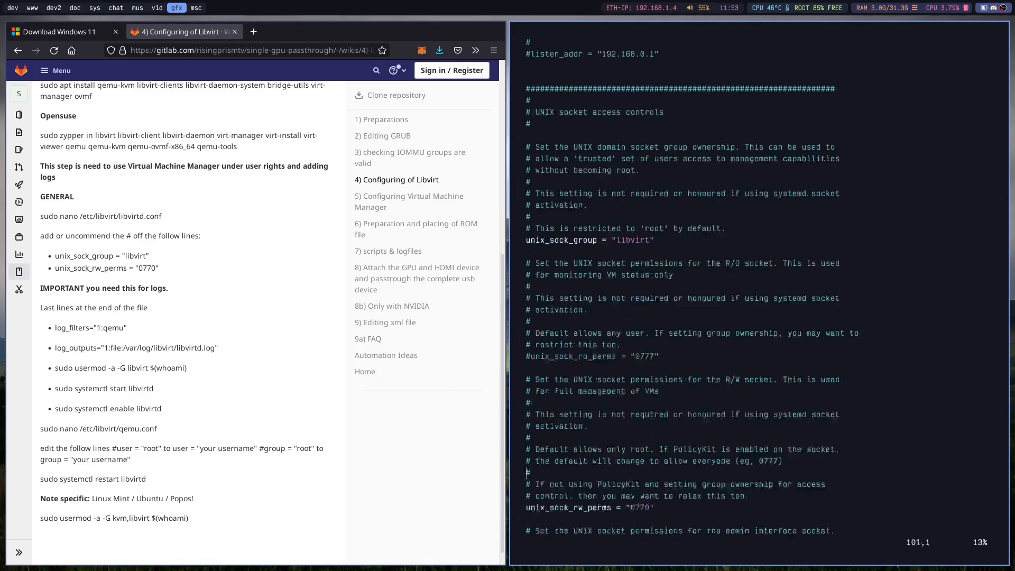
pyautogui.press('j')
pyautogui.press('j')
pyautogui.press('j')
pyautogui.press('w')
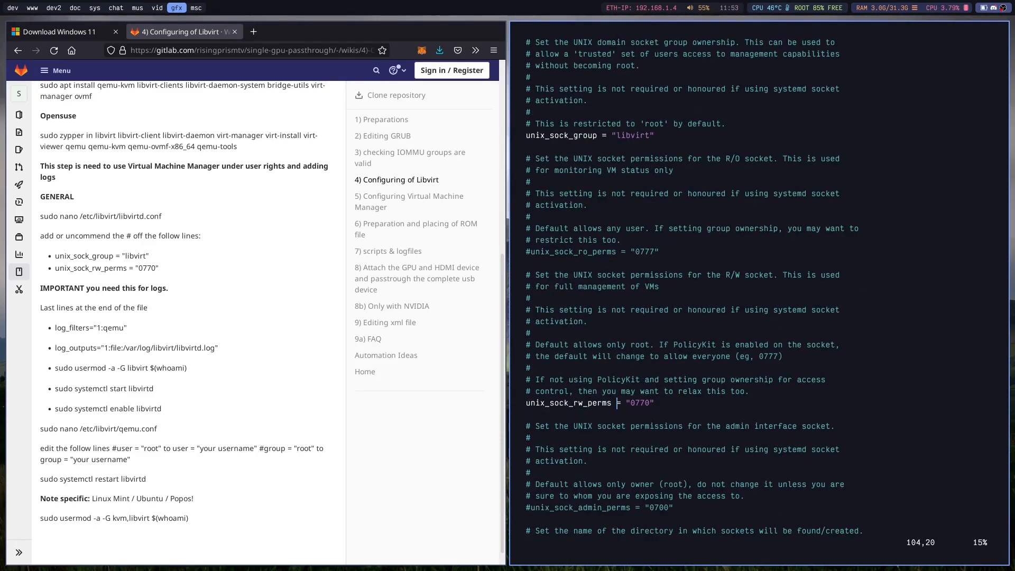
pyautogui.press('l')
pyautogui.press('l')
pyautogui.press('l')
pyautogui.press('l')
# Go to the end of libvirtd.conf to check the log_filters and log_outputs lines.
pyautogui.press('j')
pyautogui.press('j')
pyautogui.press('j')
pyautogui.press('j')
pyautogui.press('j')
pyautogui.press('j')
pyautogui.hotkey('shift', 'g')
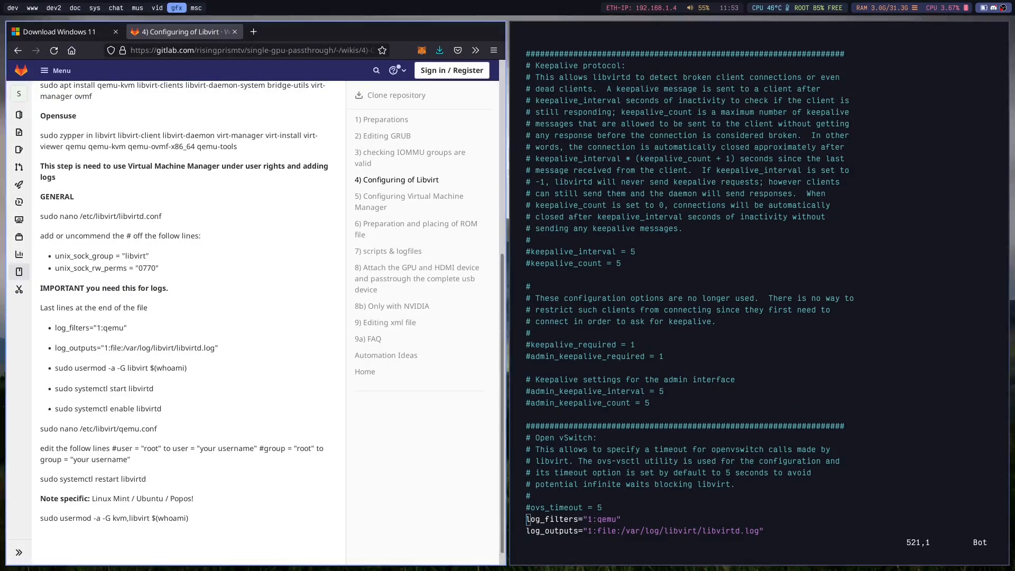
# Compare the log_filters and log_outputs lines in libvirtd.conf with the wiki's values and close the file.
pyautogui.doubleClick(560, 521)
pyautogui.click(585, 520)
pyautogui.tripleClick(585, 521)
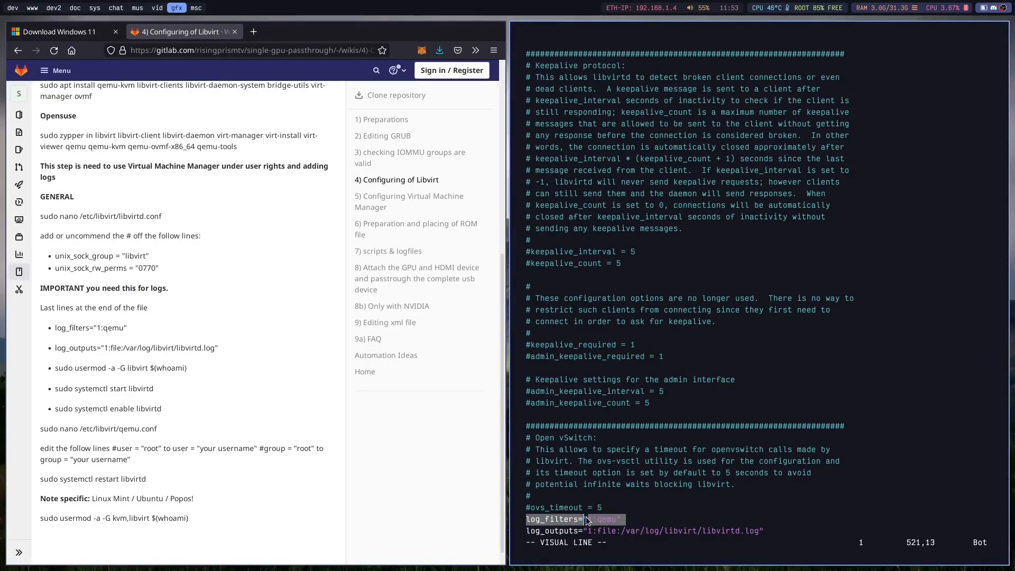
pyautogui.click(580, 529)
pyautogui.tripleClick(579, 529)
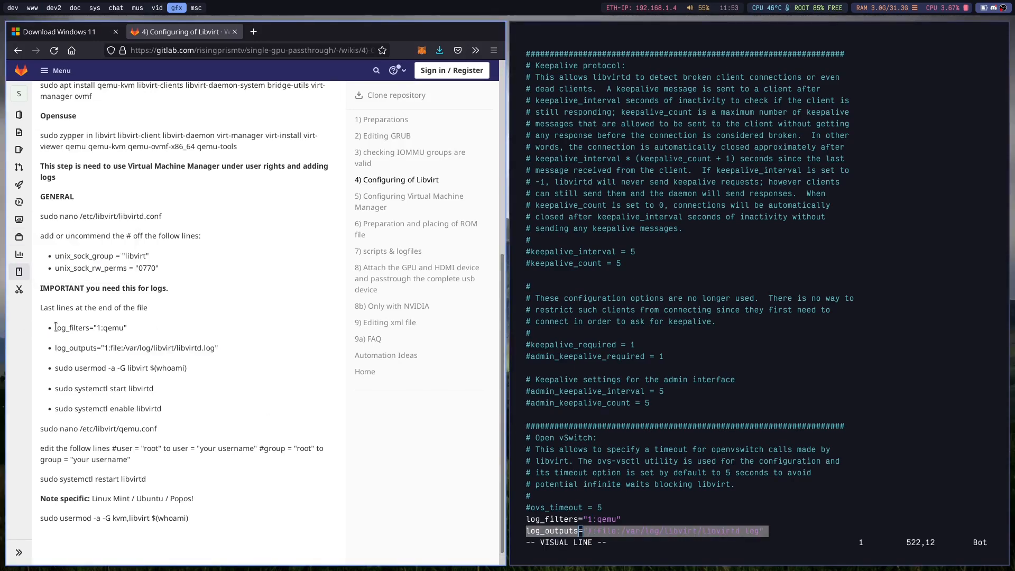
pyautogui.press('Escape')
pyautogui.scroll(-3, 688, 455)
pyautogui.click(678, 390)
pyautogui.write(':q')
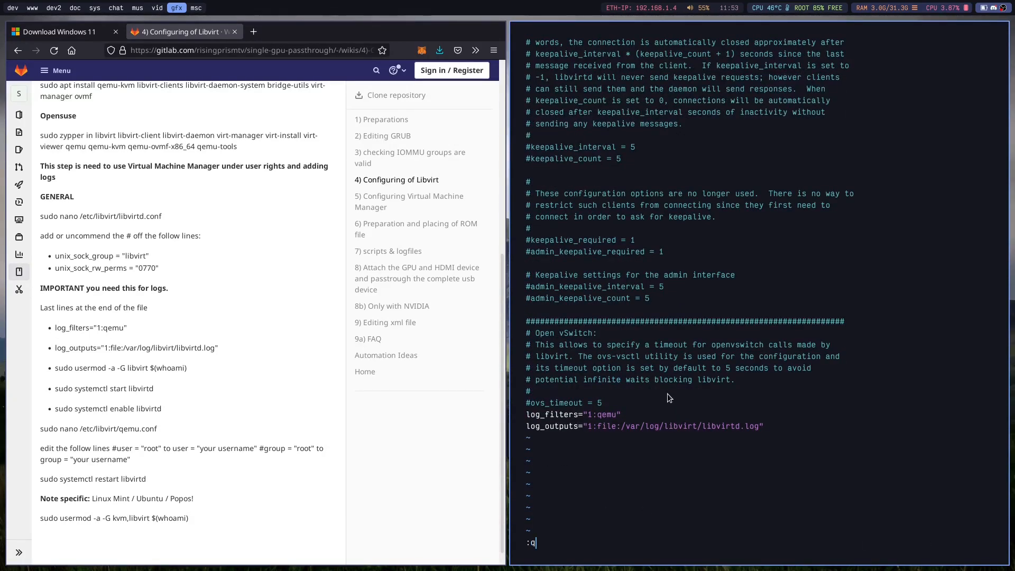
pyautogui.press('Return')
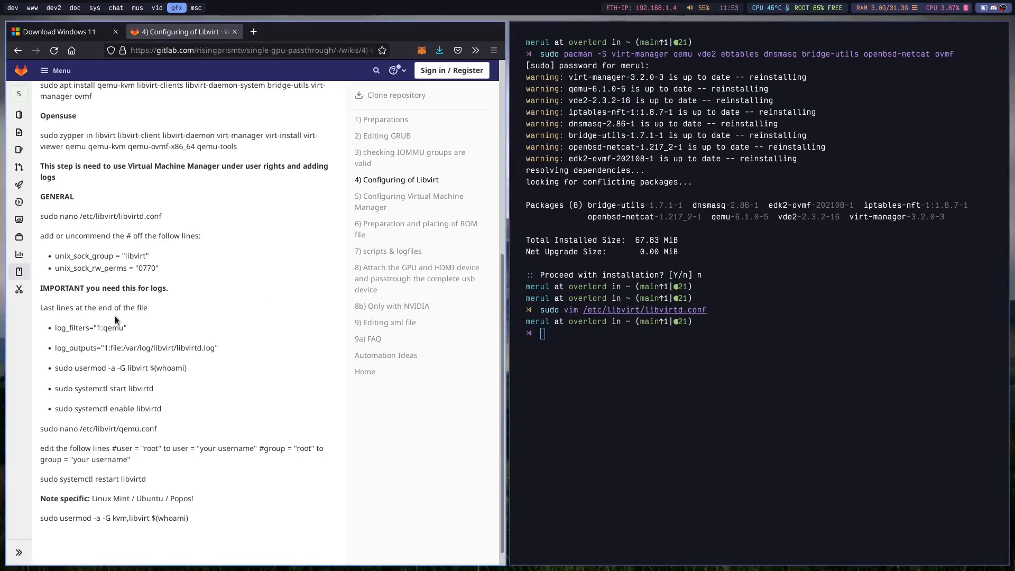
# Copy the wiki's usermod command into the terminal, remove its dollar sign and run it as sudo usermod -a -G libvirt (whoami).
pyautogui.tripleClick(123, 370)
pyautogui.click(119, 370)
pyautogui.moveTo(187, 369); pyautogui.dragTo(136, 370)
pyautogui.click(41, 373)
pyautogui.moveTo(55, 370); pyautogui.dragTo(195, 369)
pyautogui.press('super+c')
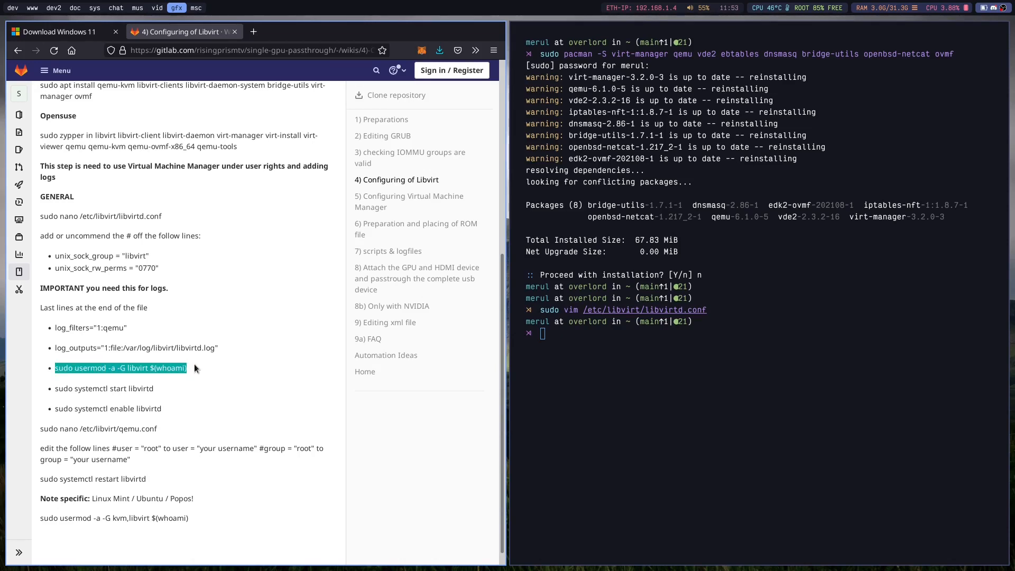
pyautogui.press('Return')
pyautogui.middleClick(887, 313)
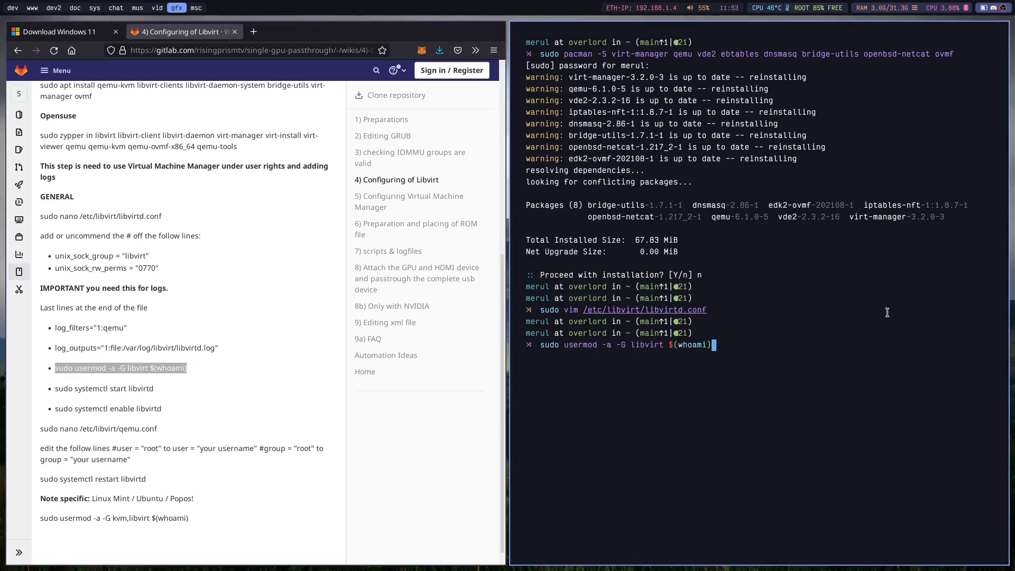
pyautogui.press('Left')
pyautogui.press('Left')
pyautogui.press('Left')
pyautogui.press('Left')
pyautogui.press('Left')
pyautogui.press('Left')
pyautogui.press('Left')
pyautogui.press('Left')
pyautogui.press('BackSpace')
pyautogui.write('$')
pyautogui.press('Return')
# Start and enable the libvirtd service by running the wiki's two systemctl commands with sudo.
pyautogui.click(104, 386)
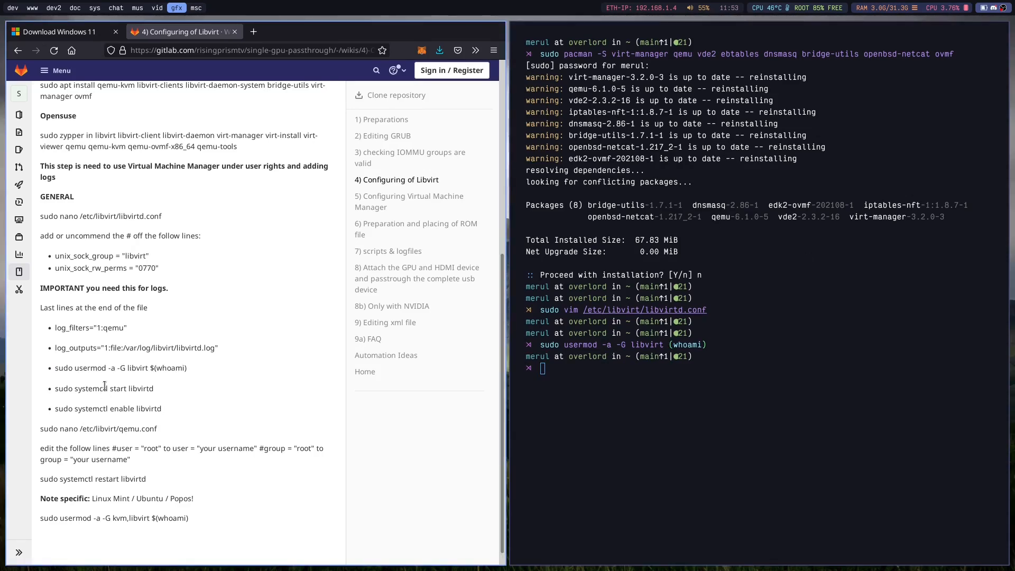
pyautogui.tripleClick(104, 386)
pyautogui.middleClick(643, 385)
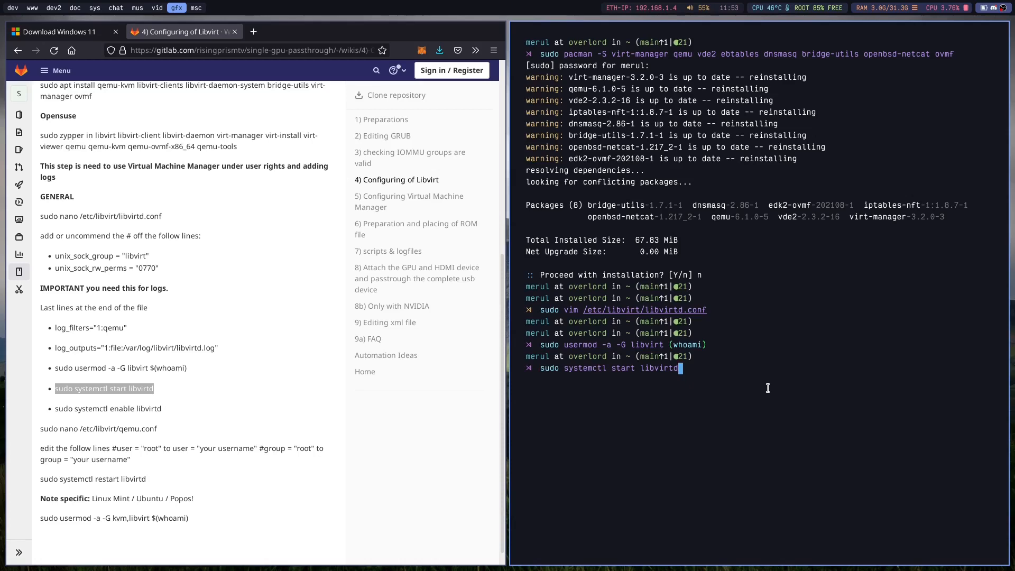
pyautogui.press('Return')
pyautogui.tripleClick(99, 410)
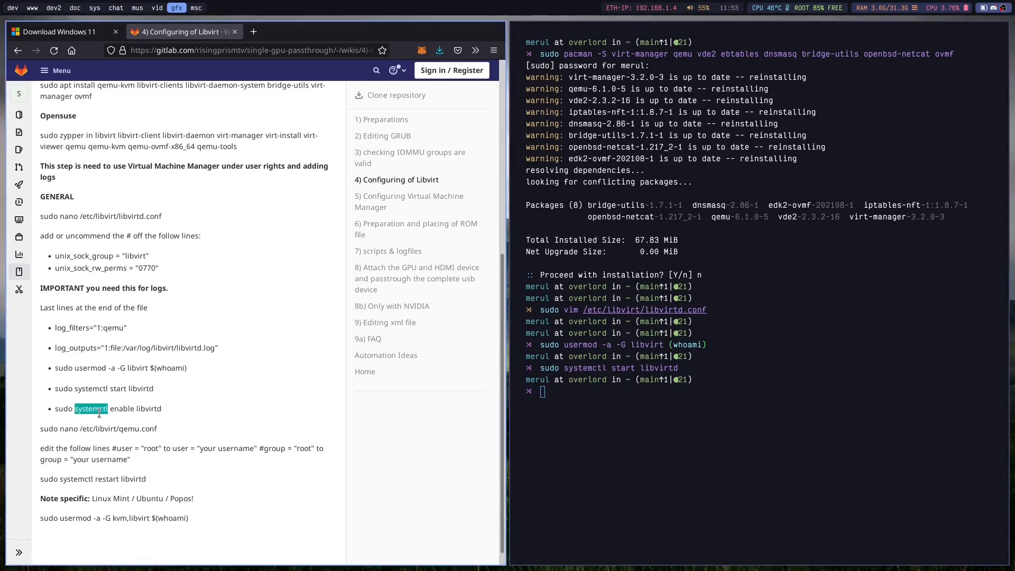
pyautogui.middleClick(764, 448)
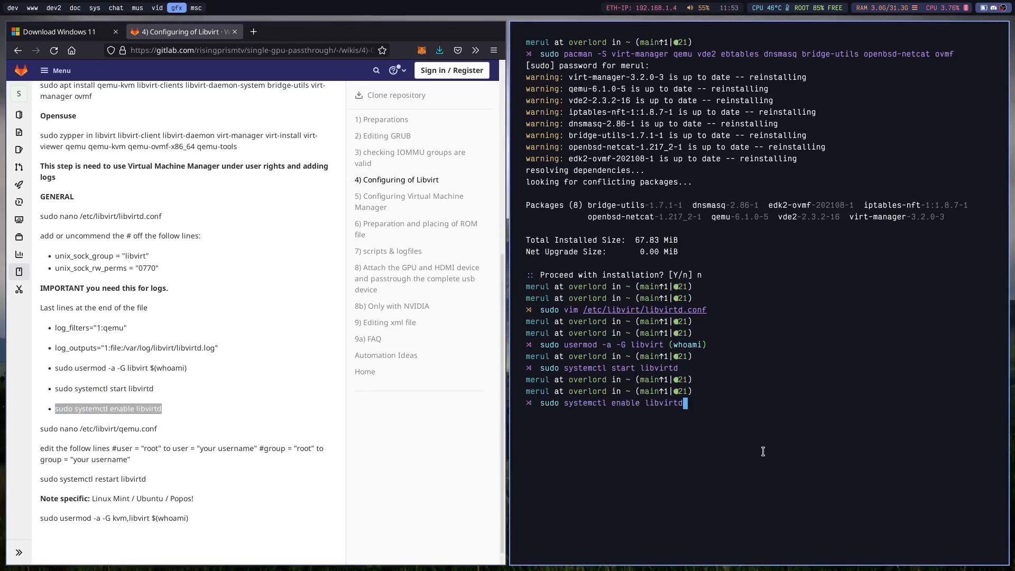
pyautogui.press('Return')
# Copy the wiki's qemu.conf command into the terminal, replace nano with vim and open /etc/libvirt/qemu.conf with sudo.
pyautogui.tripleClick(107, 426)
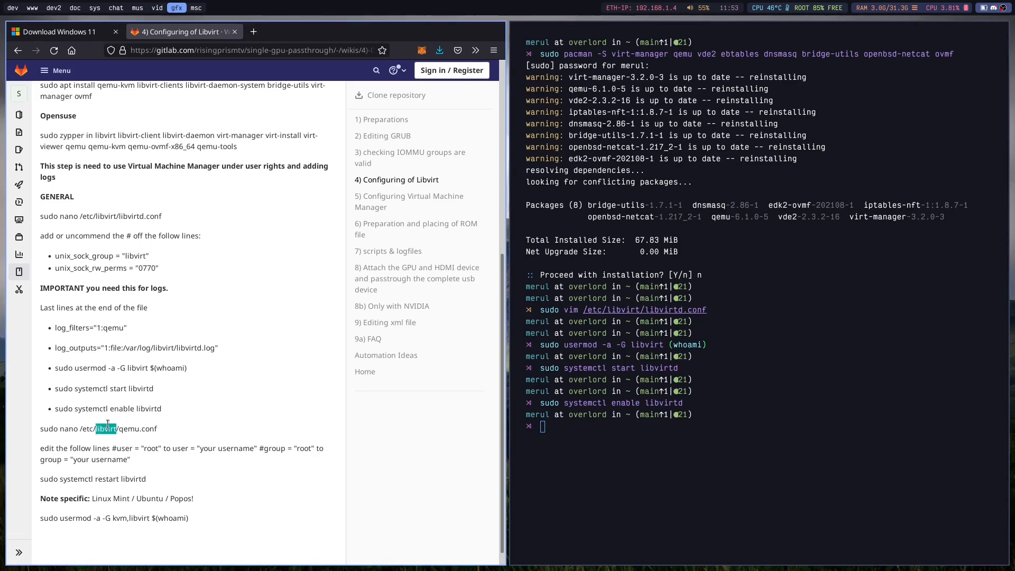
pyautogui.middleClick(752, 444)
pyautogui.press('Left')
pyautogui.press('Left')
pyautogui.press('Left')
pyautogui.press('Left')
pyautogui.press('Left')
pyautogui.press('Left')
pyautogui.press('Left')
pyautogui.press('Left')
pyautogui.press('Left')
pyautogui.press('Left')
pyautogui.press('Left')
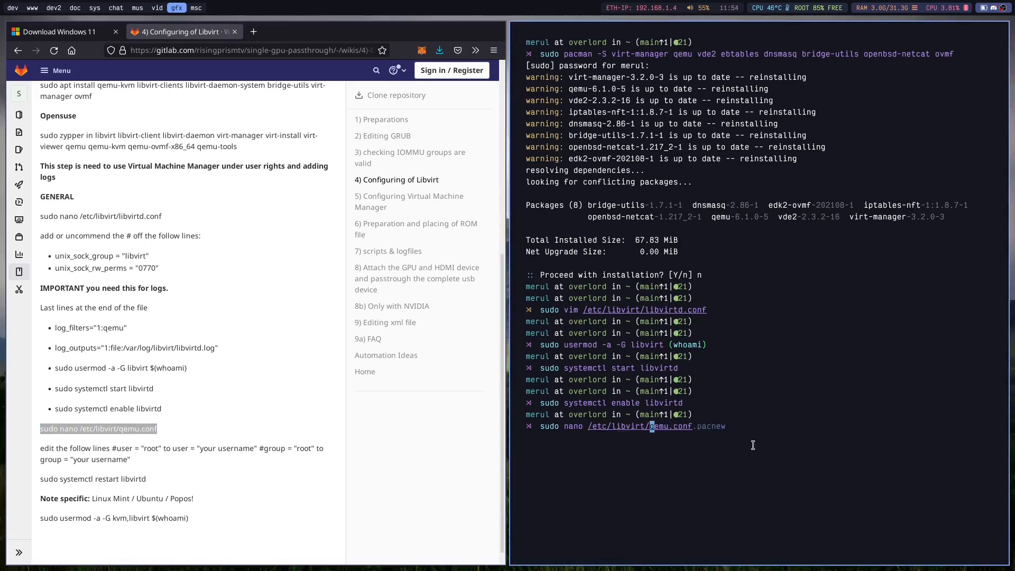
pyautogui.press('Left')
pyautogui.press('Left')
pyautogui.press('Left')
pyautogui.press('Left')
pyautogui.press('Left')
pyautogui.press('Left')
pyautogui.press('Left')
pyautogui.press('Left')
pyautogui.press('Left')
pyautogui.press('Left')
pyautogui.press('Left')
pyautogui.press('Left')
pyautogui.press('Left')
pyautogui.press('Right')
pyautogui.press('BackSpace')
pyautogui.press('BackSpace')
pyautogui.press('BackSpace')
pyautogui.press('BackSpace')
pyautogui.write('vi')
pyautogui.press('Return')
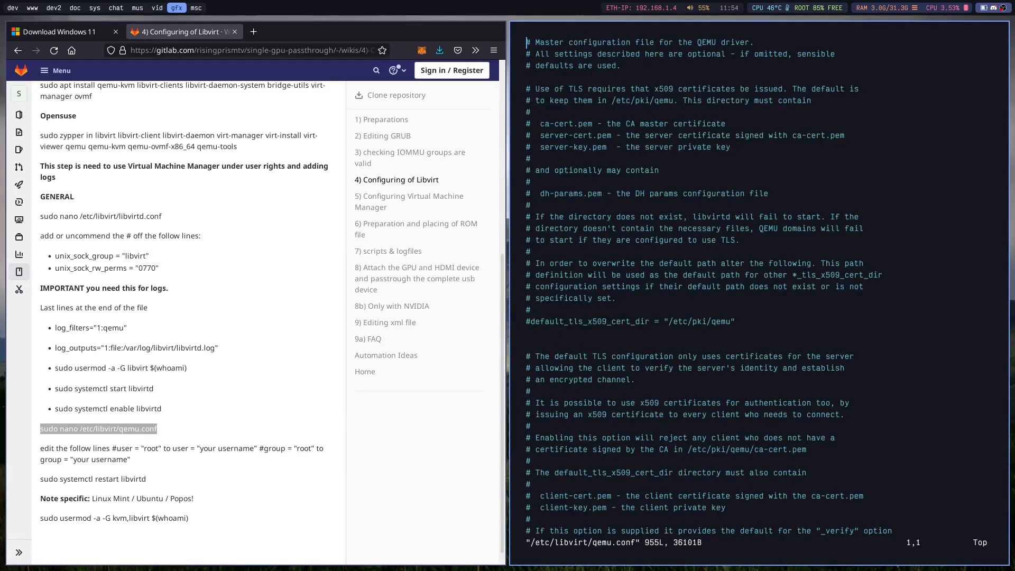
# Read the wiki's instruction on the user and group lines and search qemu.conf for "user".
pyautogui.click(62, 447)
pyautogui.moveTo(111, 451); pyautogui.dragTo(142, 450)
pyautogui.click(144, 451)
pyautogui.click(807, 411)
pyautogui.write('/')
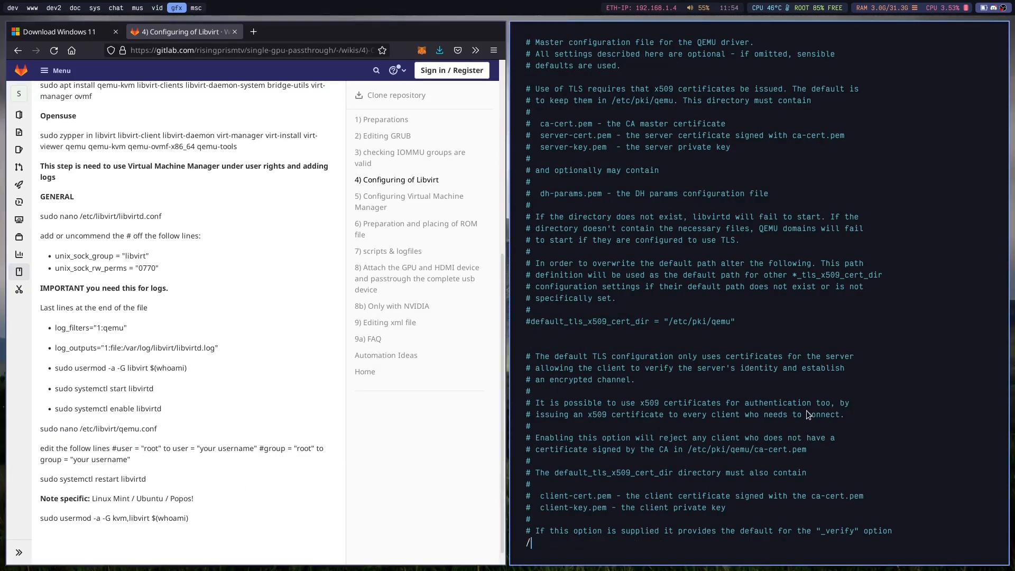
pyautogui.write('user')
pyautogui.press('Return')
pyautogui.press('n')
pyautogui.press('m')
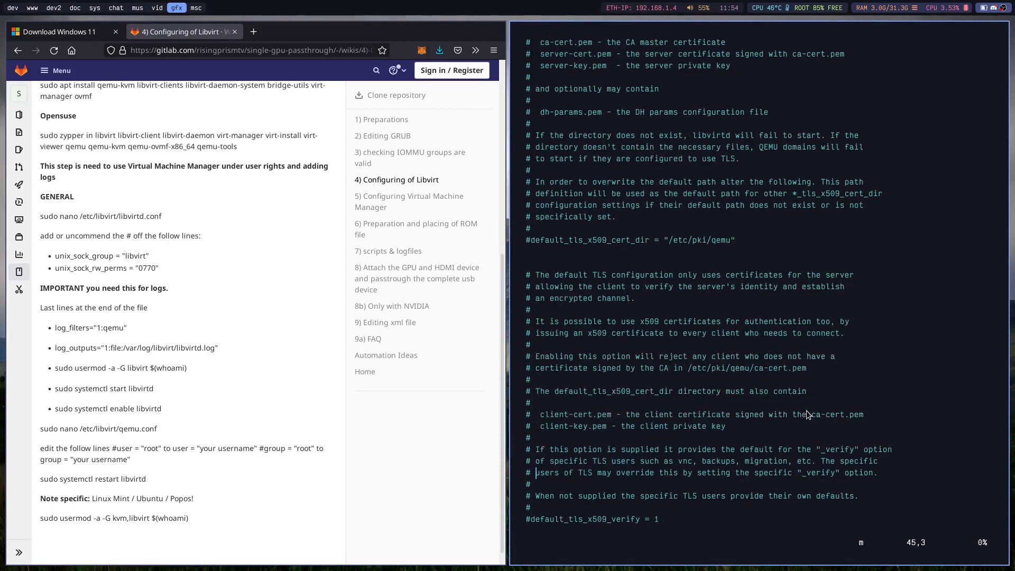
pyautogui.press('n')
pyautogui.press('n')
pyautogui.press('n')
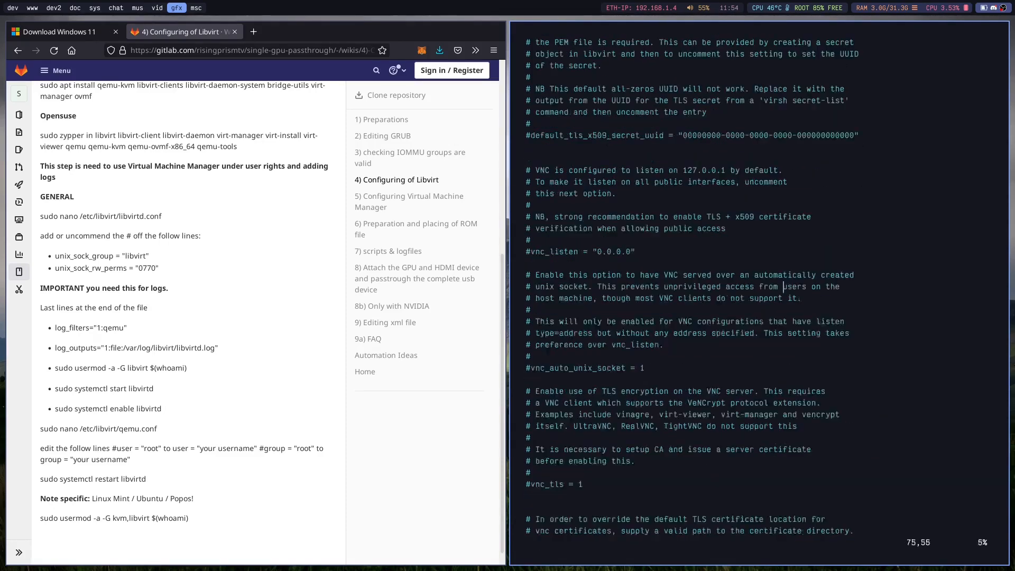
# Go down to the user and group lines in qemu.conf, check their values and quit without saving.
pyautogui.press('j')
pyautogui.press('j')
pyautogui.press('j')
pyautogui.press('j')
pyautogui.press('j')
pyautogui.press('j')
pyautogui.press('j')
pyautogui.press('j')
pyautogui.press('j')
pyautogui.press('j')
pyautogui.press('j')
pyautogui.press('j')
pyautogui.press('j')
pyautogui.hotkey('ctrl', 'e')
pyautogui.press('j')
pyautogui.press('j')
pyautogui.press('j')
pyautogui.press('j')
pyautogui.press('j')
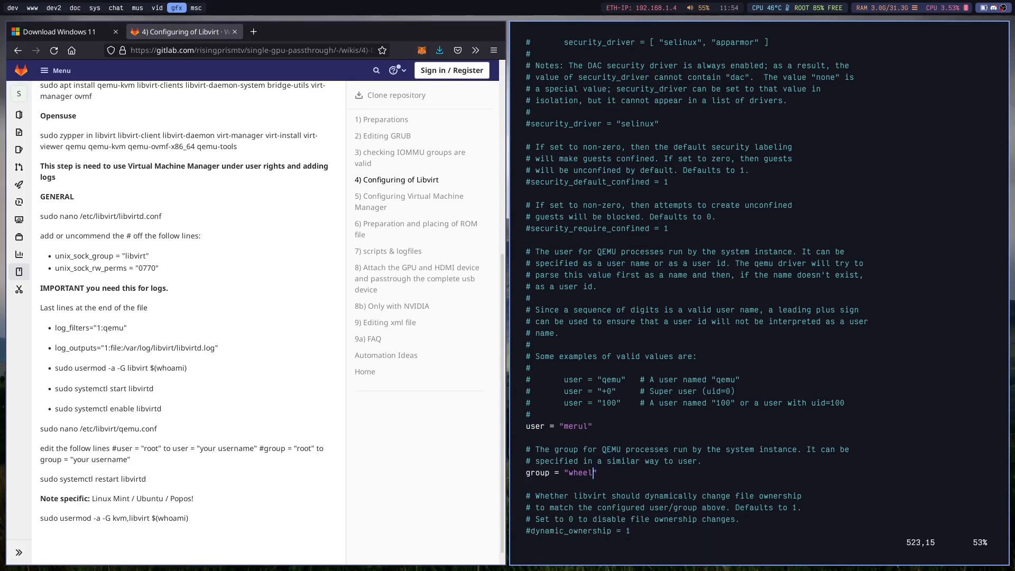
pyautogui.press('k')
pyautogui.press('j')
pyautogui.press('j')
pyautogui.press('j')
pyautogui.press('j')
pyautogui.press('j')
pyautogui.press('j')
pyautogui.press('j')
pyautogui.press('j')
pyautogui.press('j')
pyautogui.press('j')
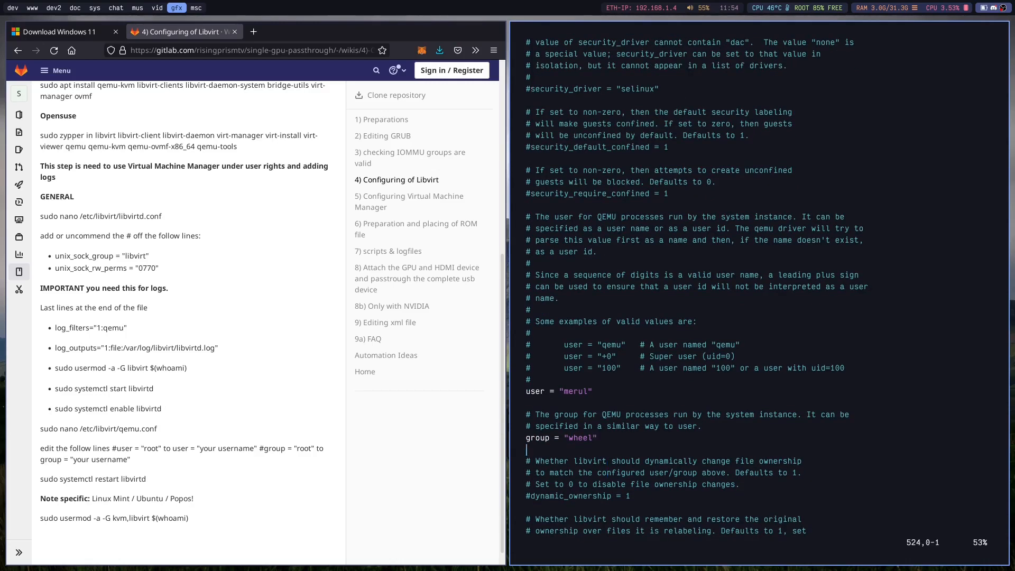
pyautogui.press('j')
pyautogui.press('j')
pyautogui.write(':q!')
pyautogui.press('Return')
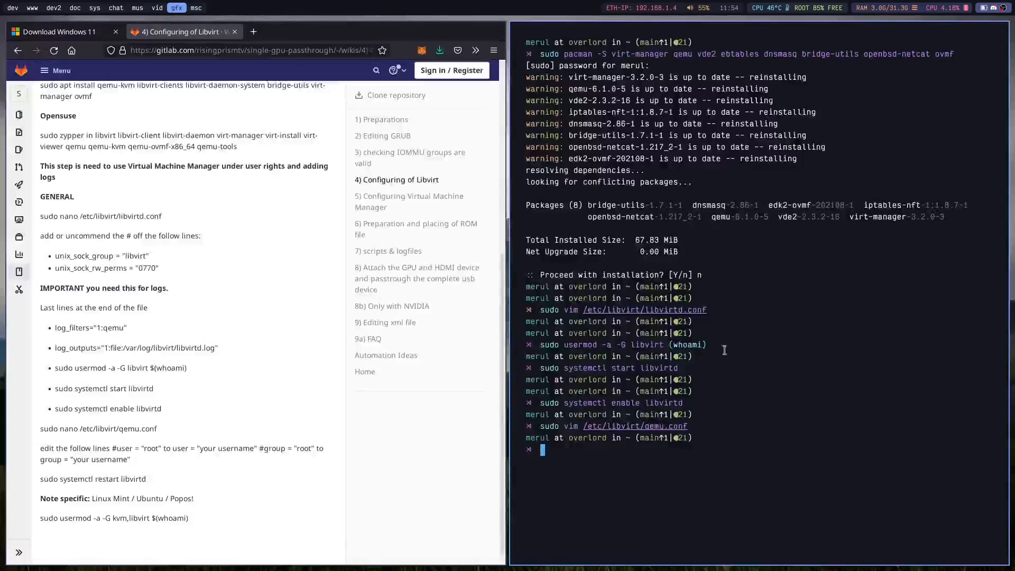
# Read the wiki's note for Linux Mint / Ubuntu / Popos and its kvm,libvirt usermod command.
pyautogui.doubleClick(144, 498)
pyautogui.click(150, 504)
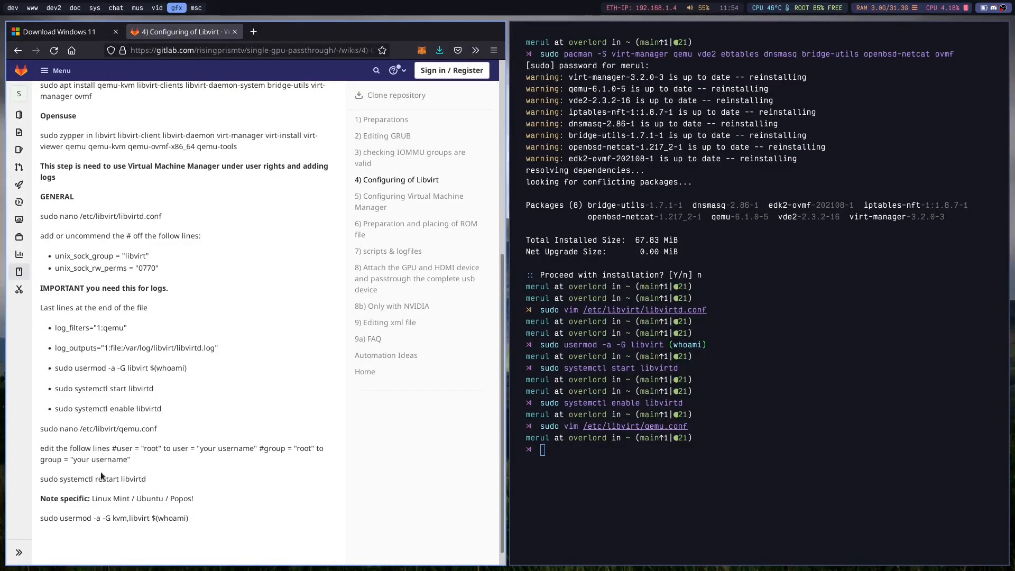
pyautogui.tripleClick(153, 519)
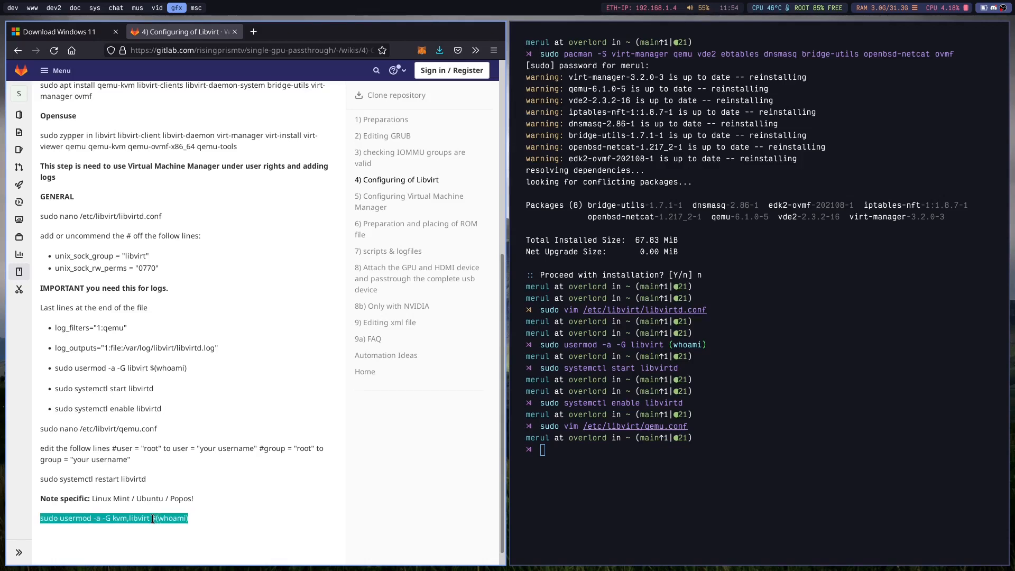
pyautogui.click(152, 519)
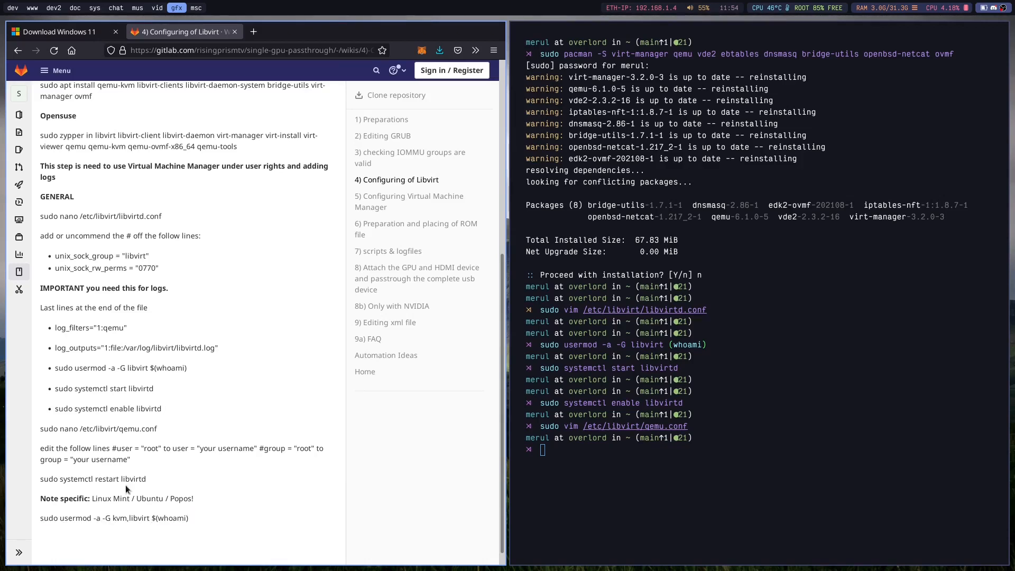
pyautogui.tripleClick(119, 518)
pyautogui.click(108, 520)
pyautogui.moveTo(92, 500); pyautogui.dragTo(279, 509)
pyautogui.click(279, 508)
pyautogui.moveTo(69, 504); pyautogui.dragTo(276, 497)
pyautogui.click(276, 498)
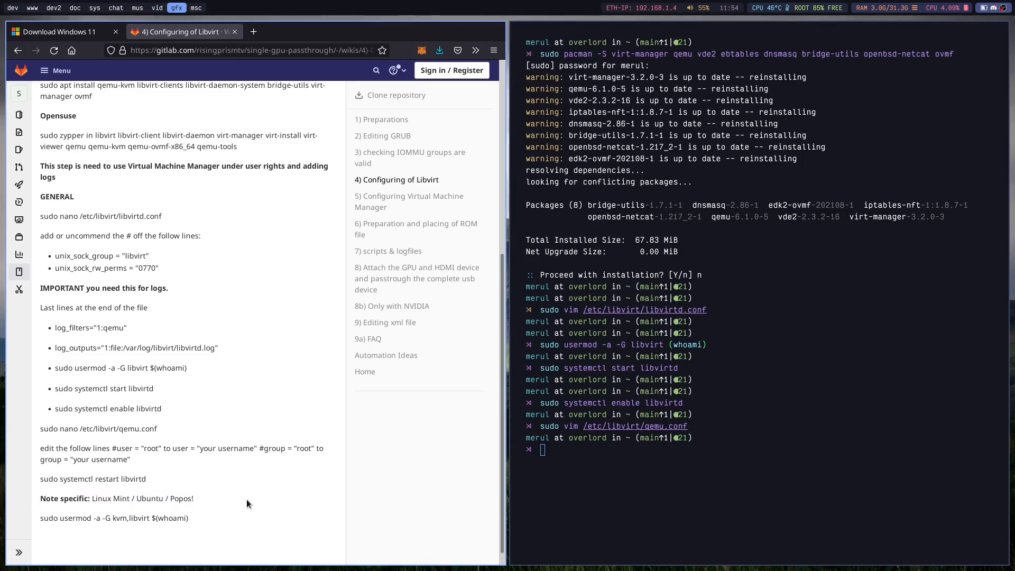
pyautogui.tripleClick(145, 520)
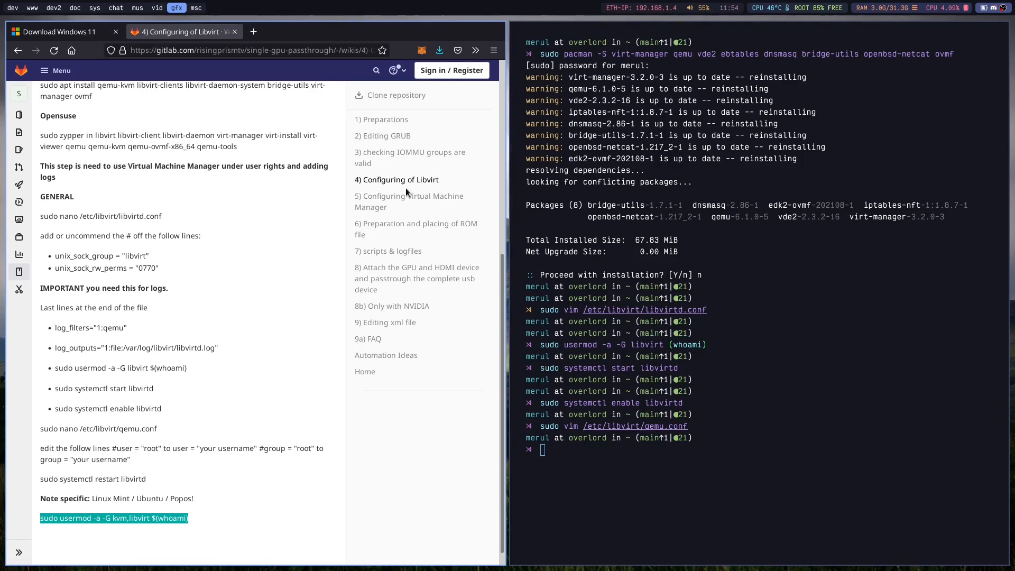
# Run btw in the terminal to view the system information, and clear the terminal.
pyautogui.write('btw')
pyautogui.press('Return')
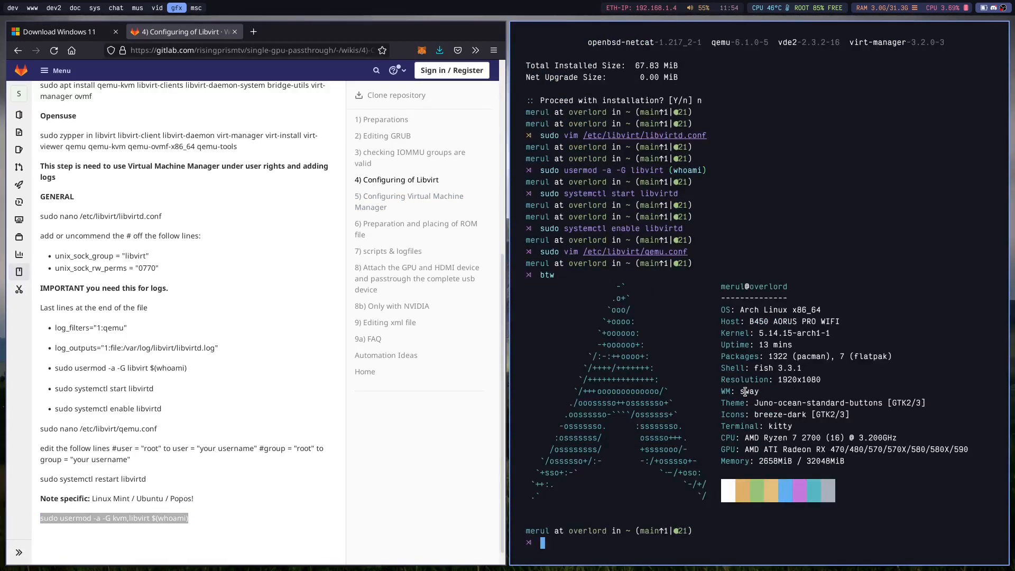
pyautogui.hotkey('ctrl', 'l')
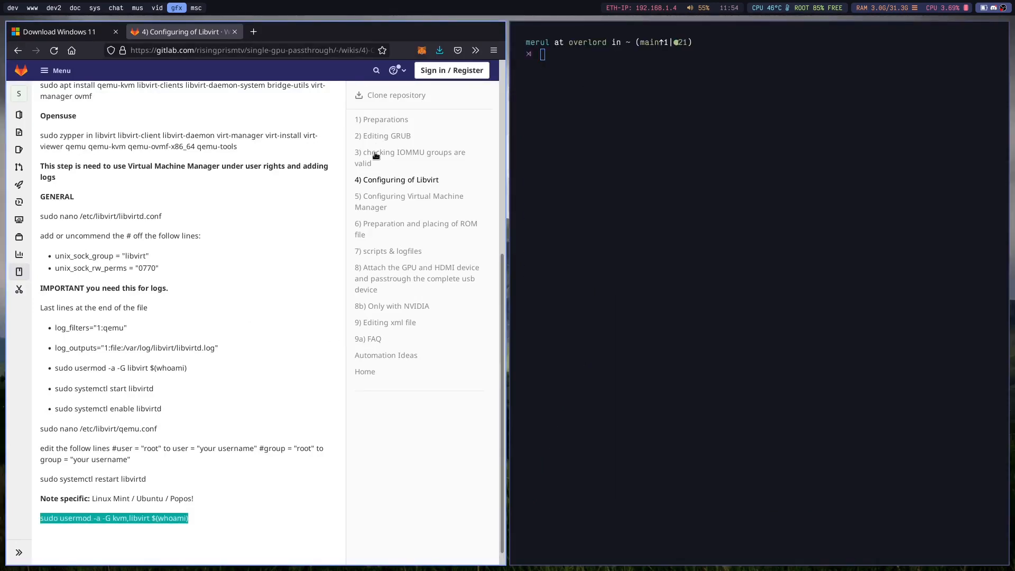
# Open the wiki page "5) Configuring Virtual Machine Manager" and check the browser's download status of Win11_English_x64.iso.
pyautogui.click(402, 199)
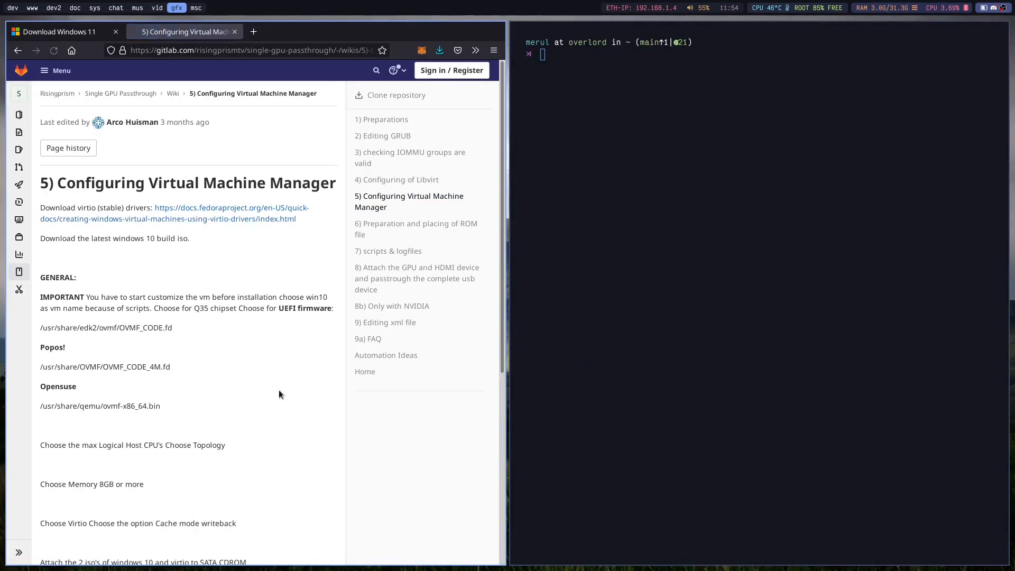
pyautogui.scroll(-3, 264, 370)
pyautogui.scroll(3, 246, 350)
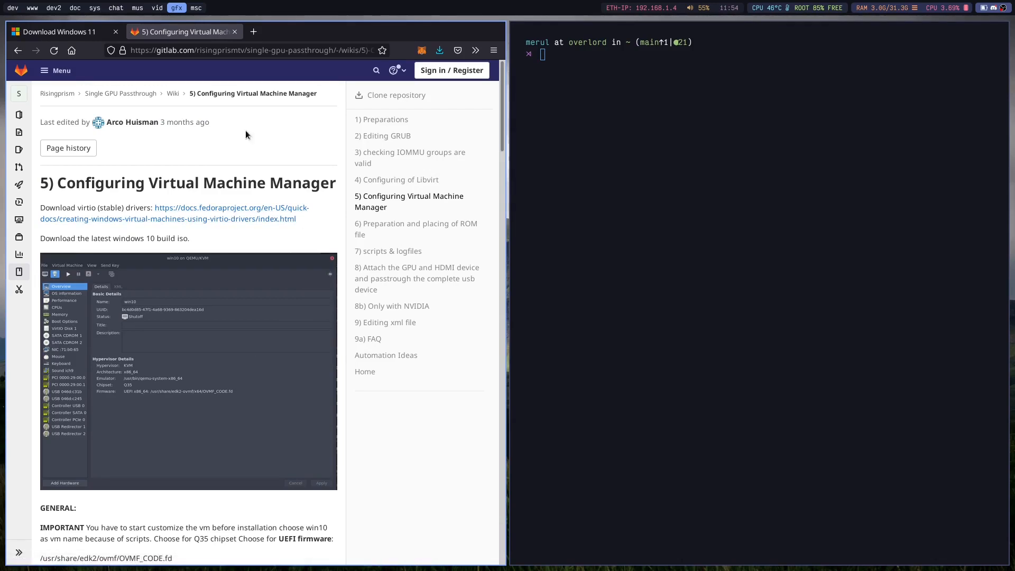
pyautogui.click(439, 50)
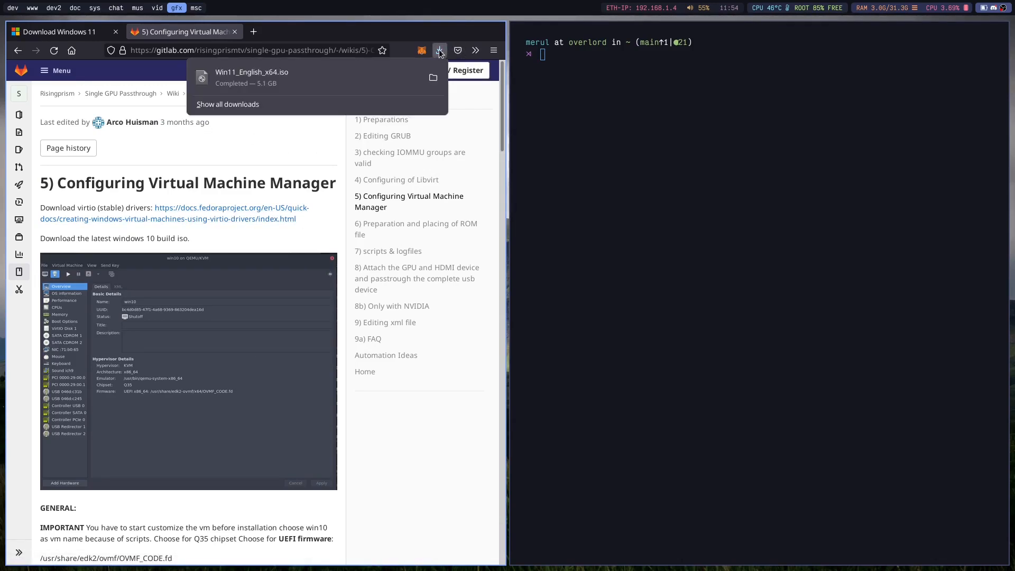
pyautogui.click(286, 158)
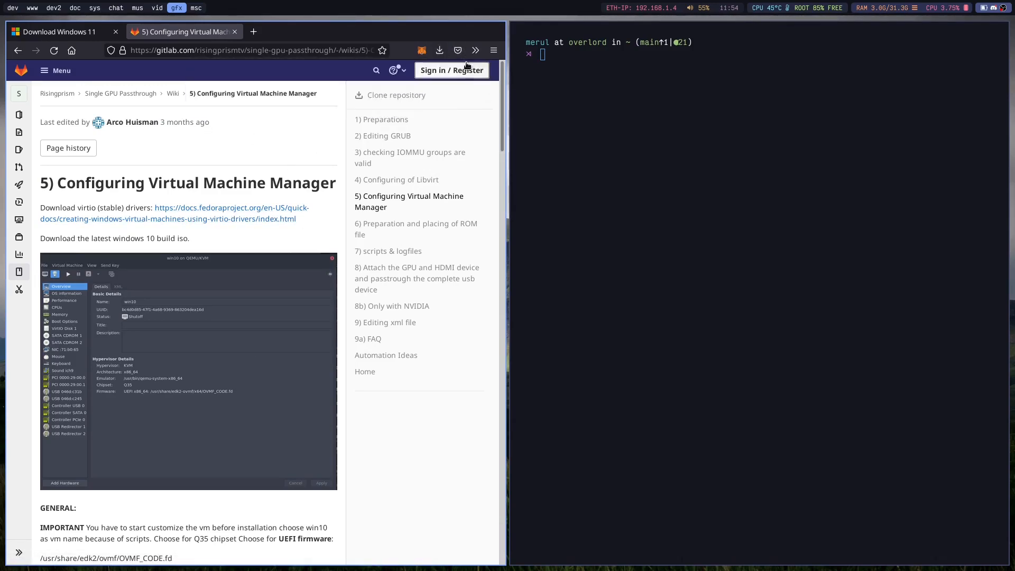
pyautogui.click(440, 50)
pyautogui.click(248, 178)
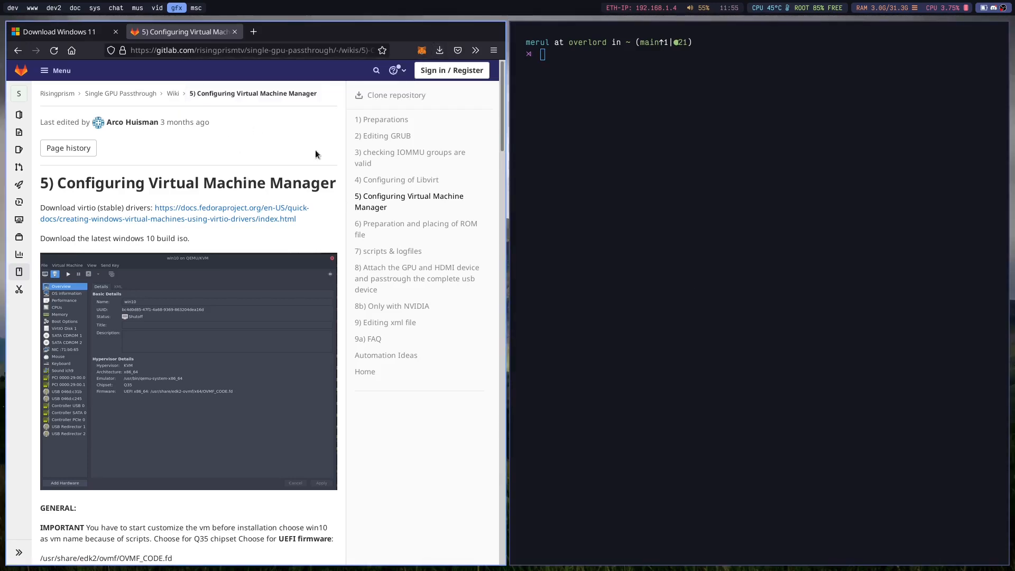
# Launch Virtual Machine Manager on the empty sys workspace and start creating a new virtual machine.
pyautogui.press('super+5')
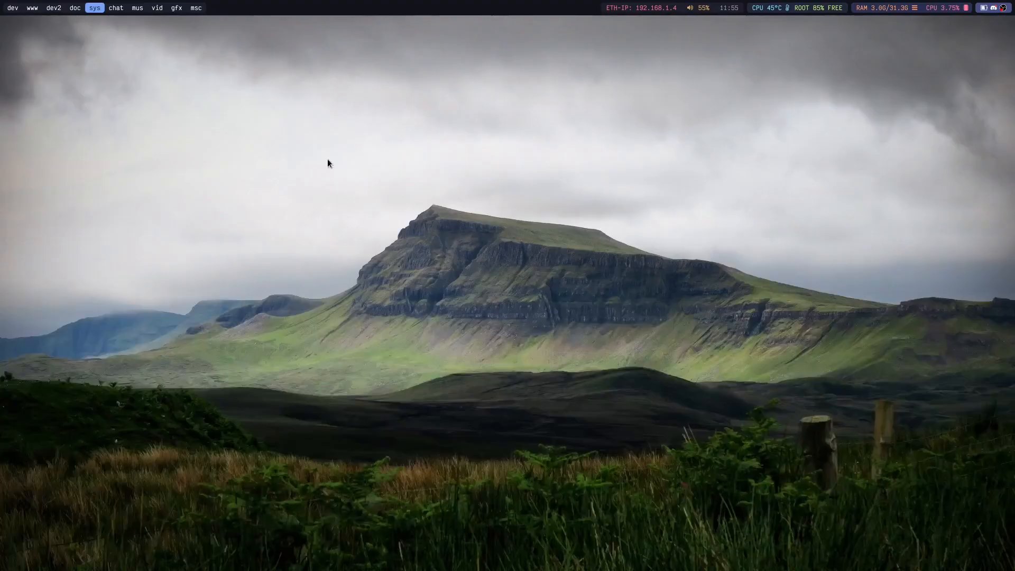
pyautogui.press('super+d')
pyautogui.write('vir')
pyautogui.press('Return')
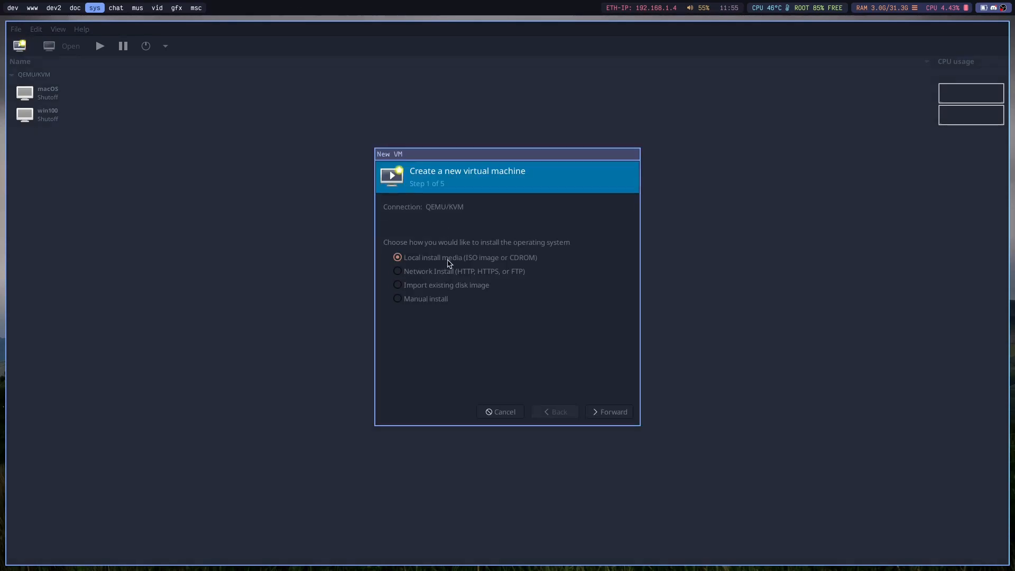
# Choose local install media and select Win11_English_x64.iso from the Downloads storage pool.
pyautogui.click(604, 407)
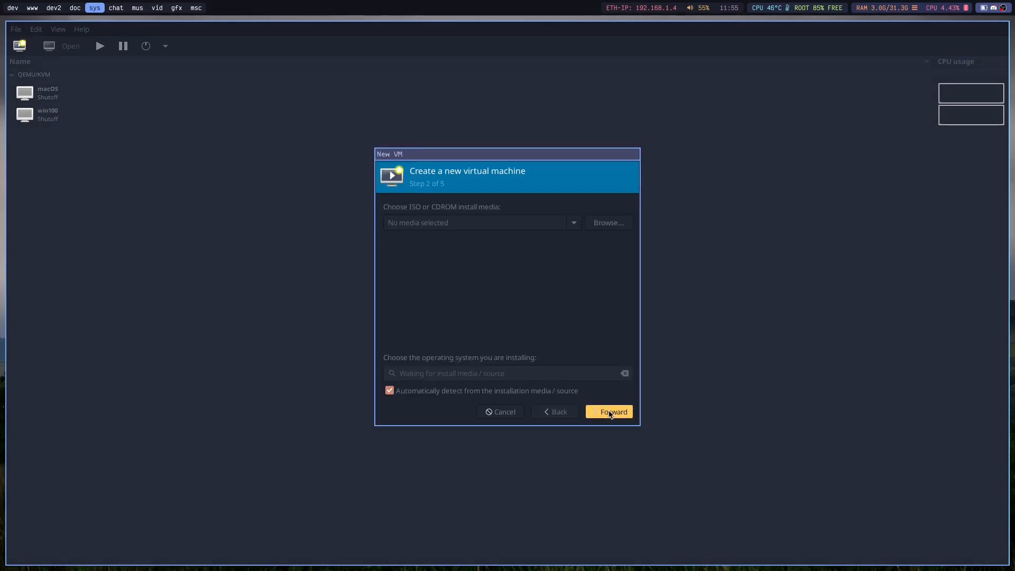
pyautogui.click(608, 223)
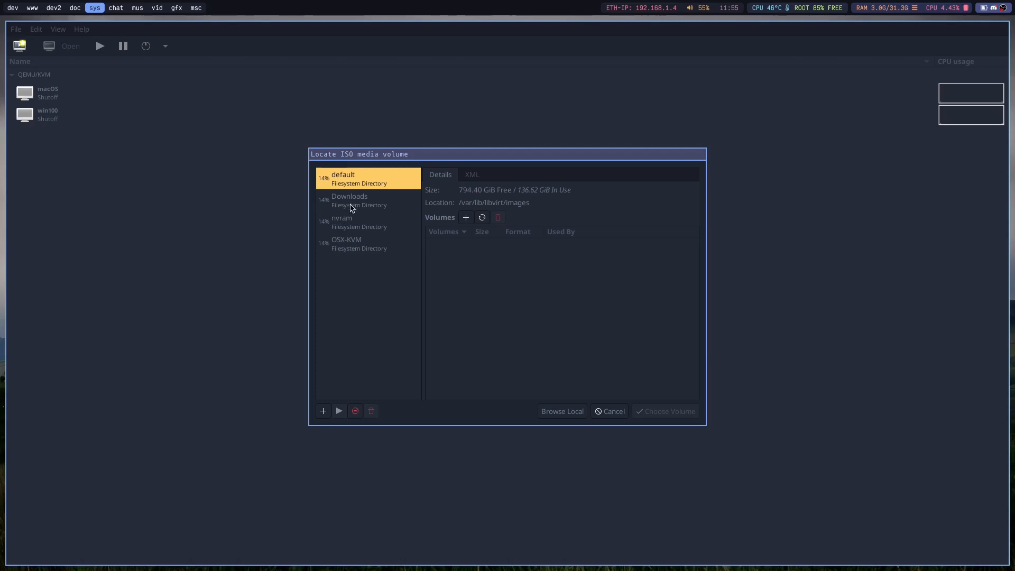
pyautogui.click(356, 210)
pyautogui.scroll(-15, 507, 361)
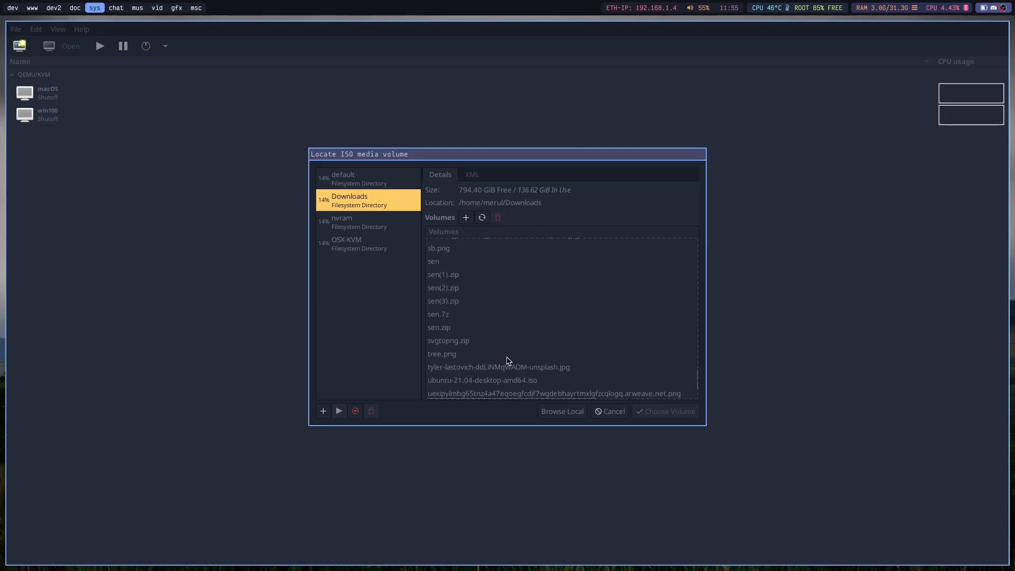
pyautogui.doubleClick(463, 394)
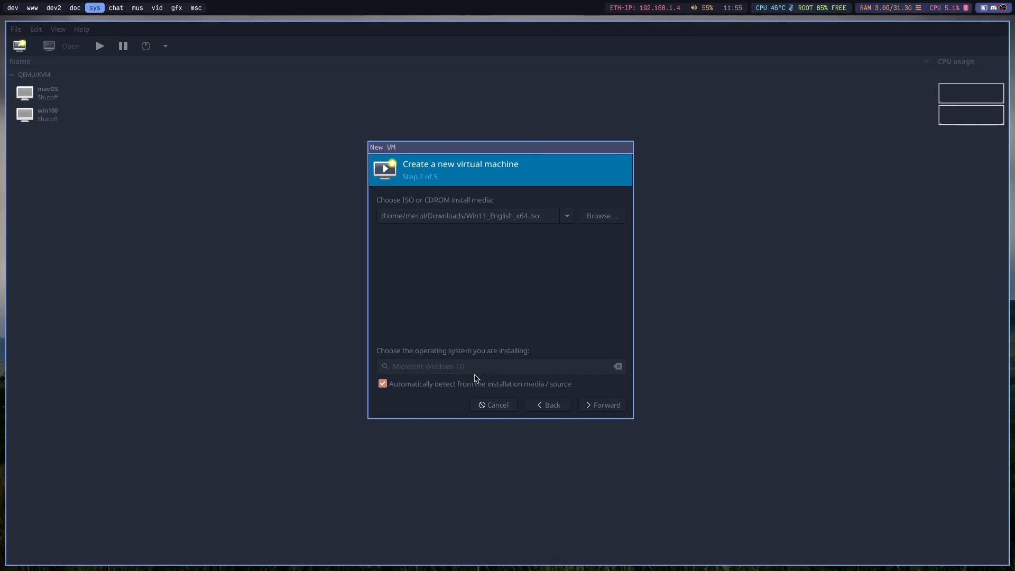
# Accept the install media and set the virtual machine's memory to 16000 and its CPUs to 4.
pyautogui.click(616, 408)
pyautogui.doubleClick(432, 213)
pyautogui.press('BackSpace')
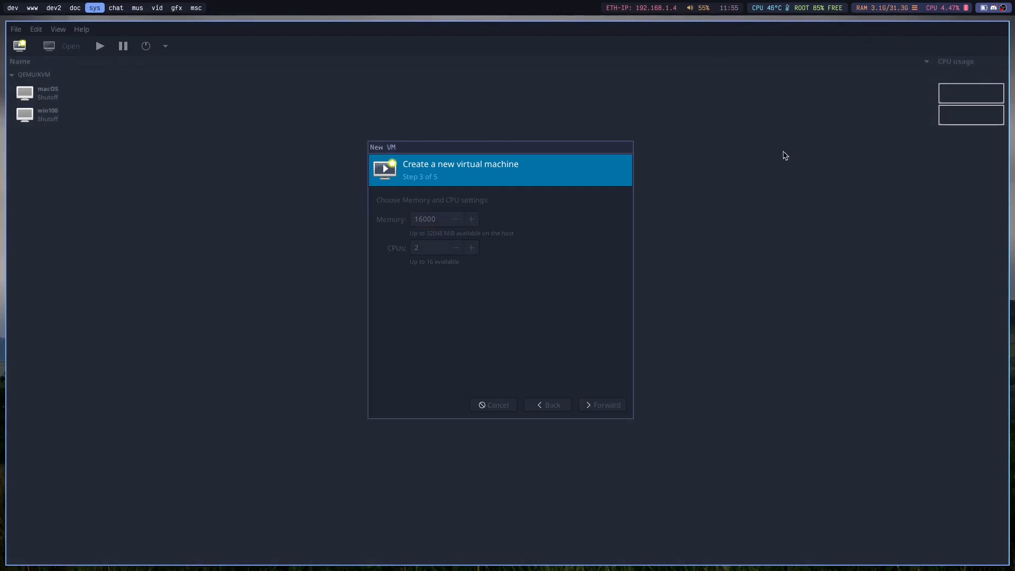
pyautogui.click(432, 248)
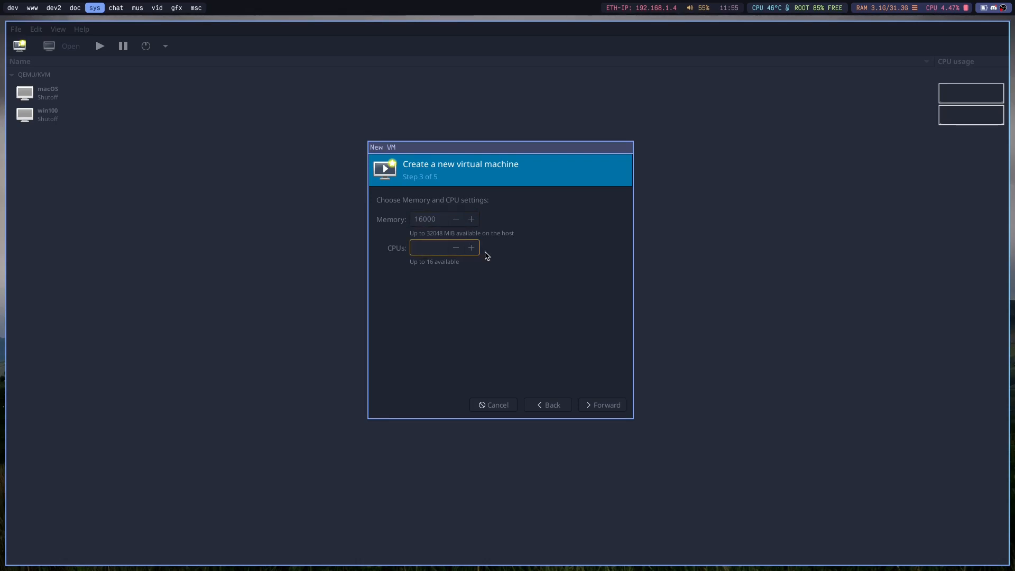
pyautogui.click(589, 407)
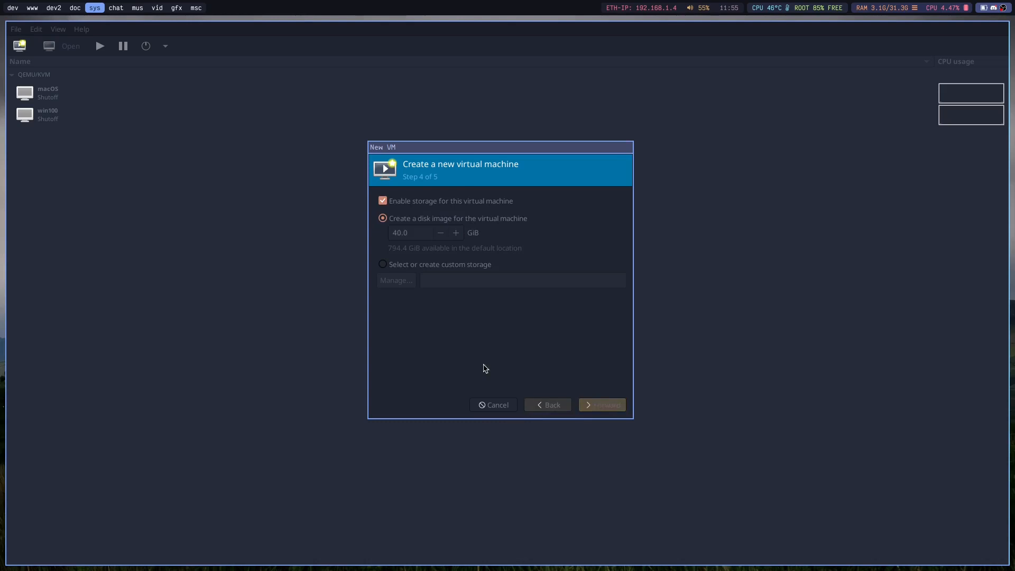
# Set the virtual machine's new disk image size to 86.3 GiB and continue to the final setup stage.
pyautogui.click(456, 234)
pyautogui.moveTo(458, 236); pyautogui.dragTo(458, 237)
pyautogui.click(445, 234)
pyautogui.click(446, 233)
pyautogui.click(445, 234)
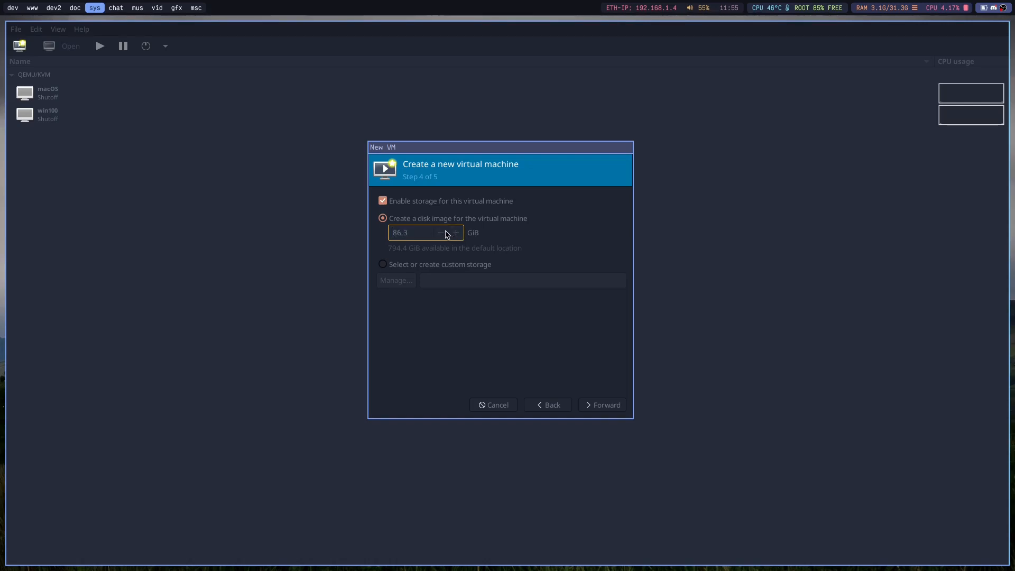
pyautogui.click(606, 402)
# Name the virtual machine win11 and finish the wizard with configuration customization before install enabled.
pyautogui.click(447, 219)
pyautogui.press('BackSpace')
pyautogui.write('11')
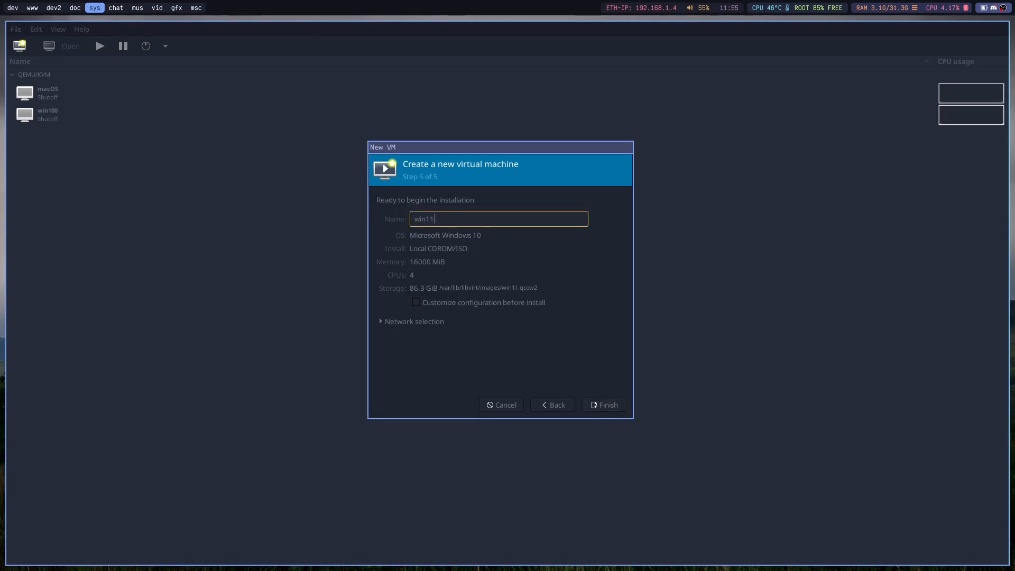
pyautogui.click(416, 302)
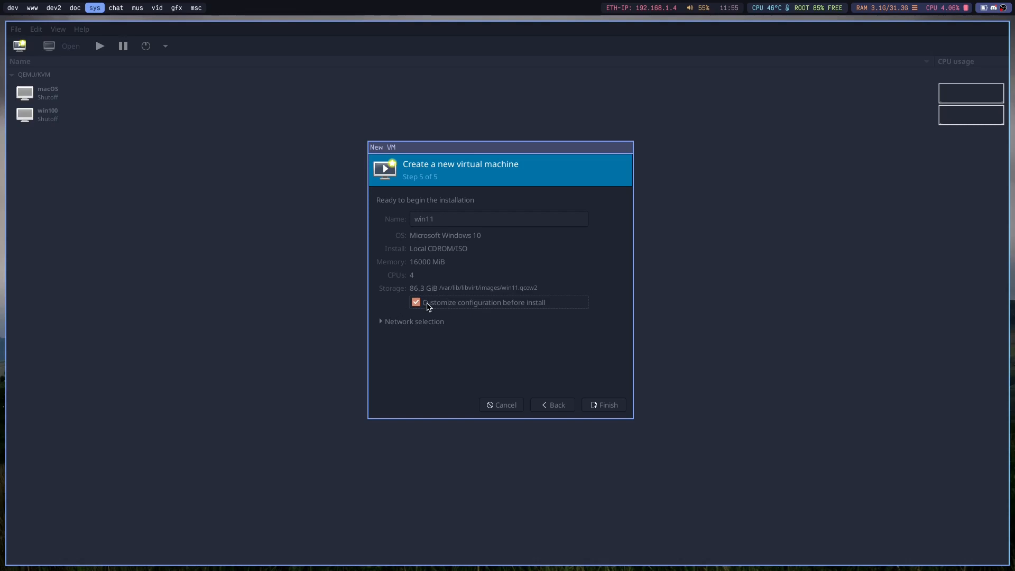
pyautogui.click(603, 406)
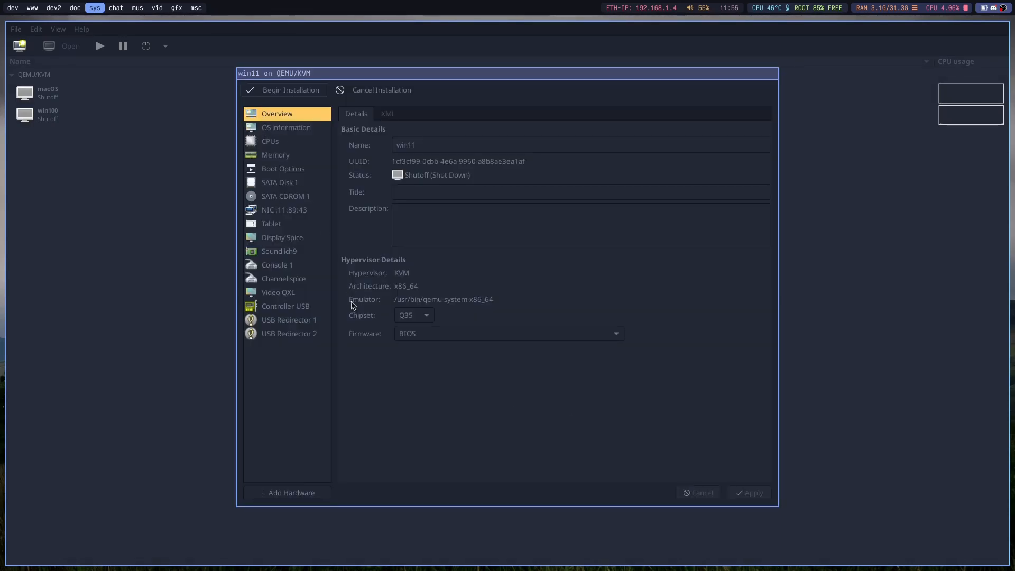
# Set the win11 firmware to UEFI x86_64: /usr/share/edk2-ovmf/x64/OVMF_CODE.secboot.fd, keeping the Q35 chipset.
pyautogui.click(409, 336)
pyautogui.click(410, 333)
pyautogui.click(413, 339)
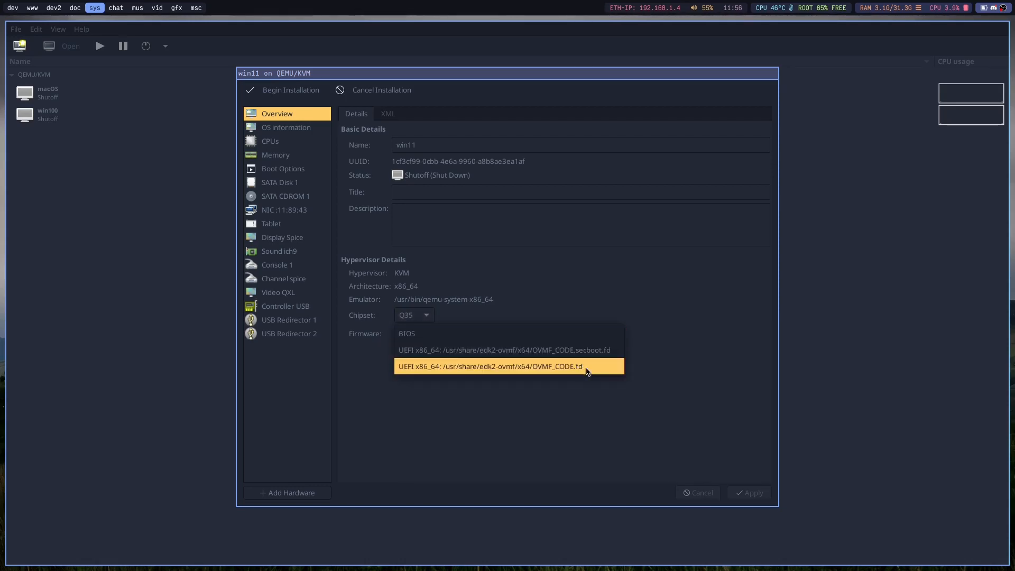
pyautogui.click(561, 370)
pyautogui.click(439, 334)
pyautogui.click(478, 322)
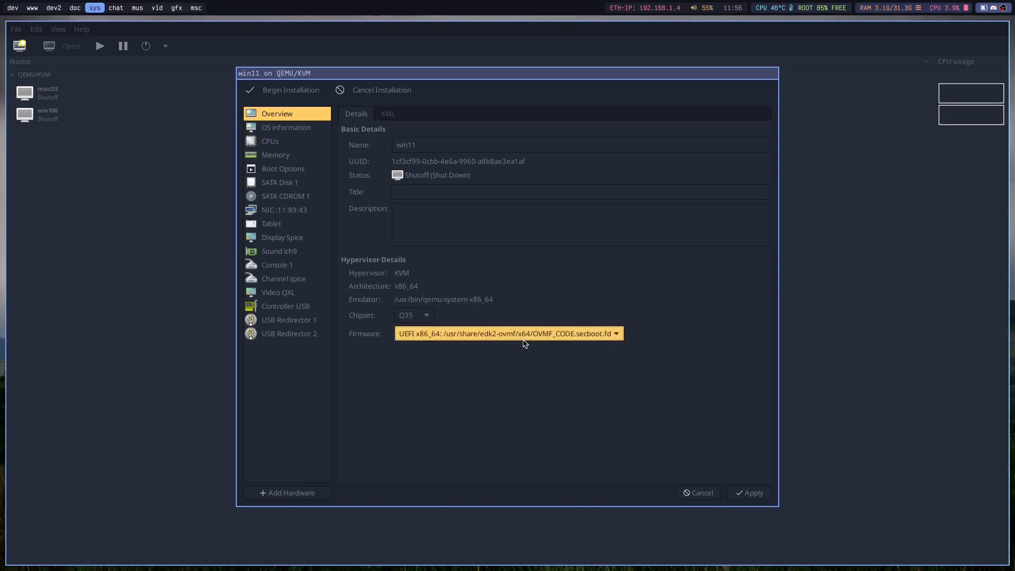
# Look through the host PCI devices available to win11, and close the list without adding any.
pyautogui.click(287, 493)
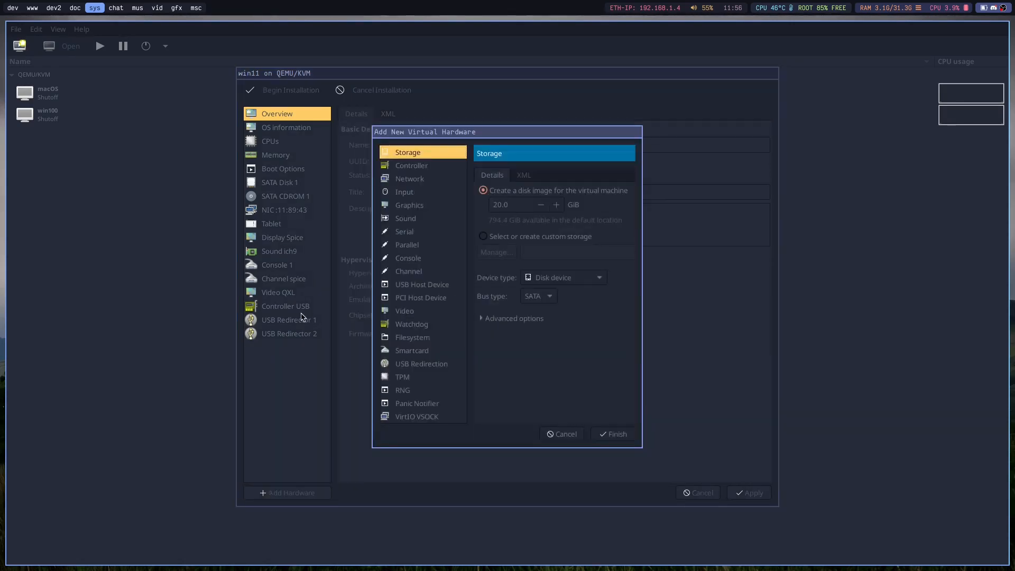
pyautogui.click(428, 299)
pyautogui.scroll(-2, 639, 286)
pyautogui.moveTo(691, 383); pyautogui.dragTo(761, 386)
pyautogui.scroll(-3, 581, 344)
pyautogui.scroll(4, 488, 366)
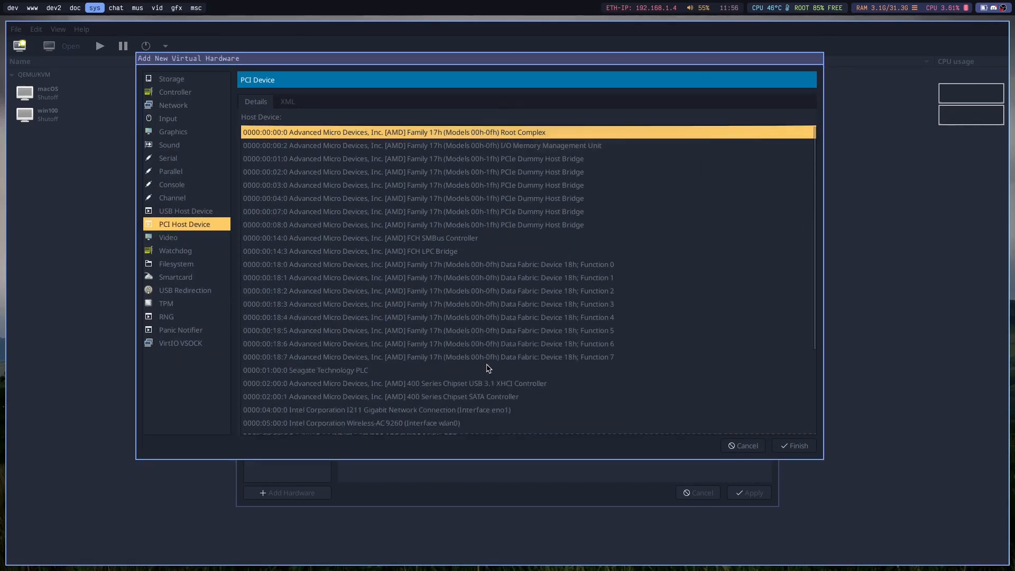
pyautogui.scroll(-1, 580, 363)
pyautogui.scroll(1, 581, 365)
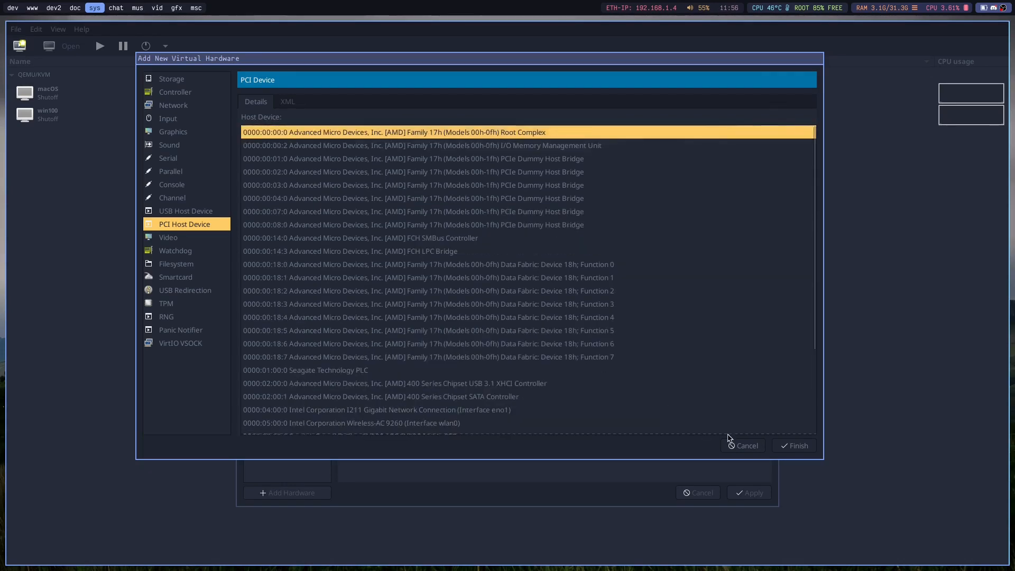
pyautogui.click(741, 445)
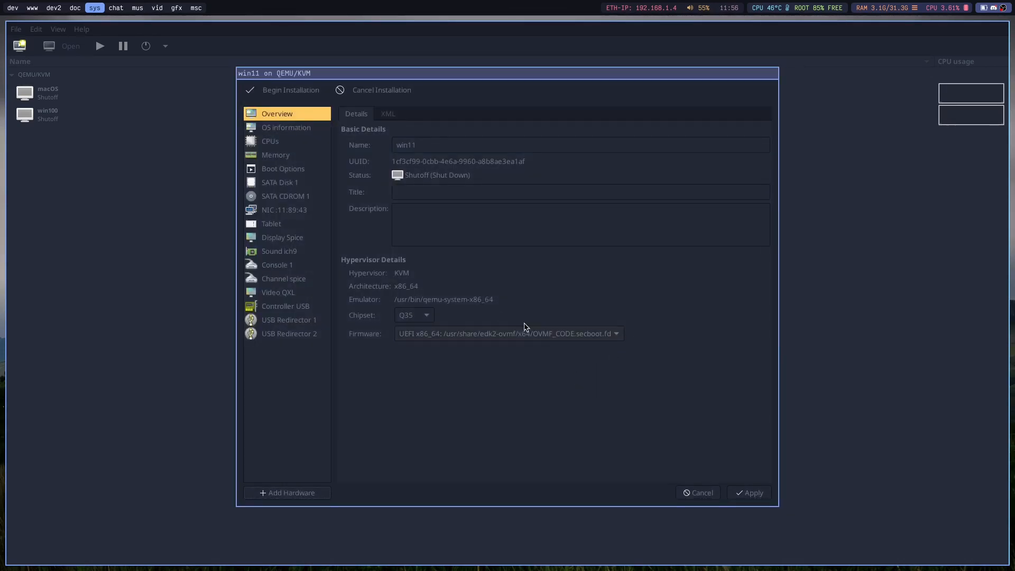
# Apply the win11 configuration, boot it from the install media and start Windows Setup in English (United States).
pyautogui.click(750, 493)
pyautogui.click(294, 90)
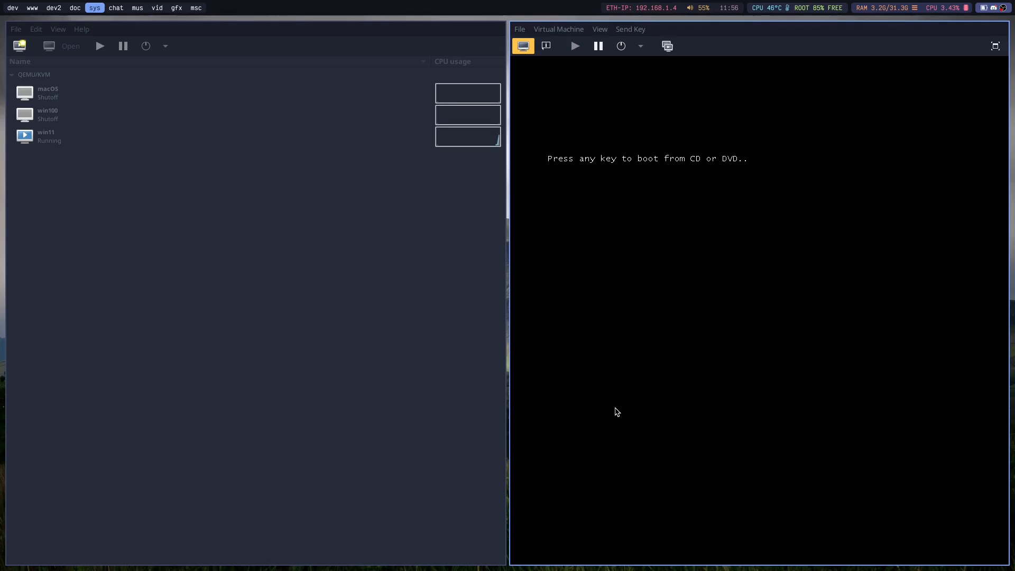
pyautogui.press('Return')
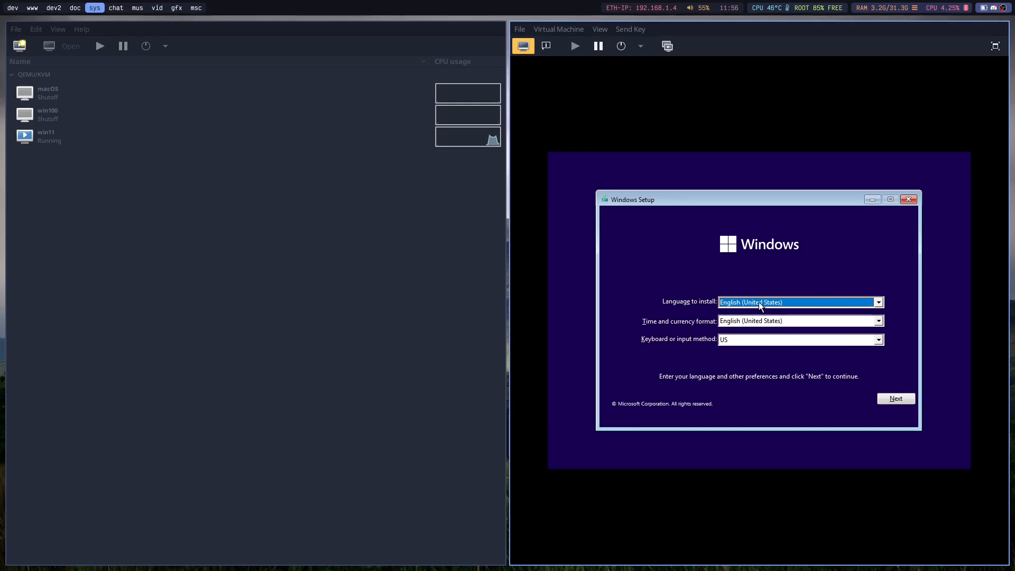
pyautogui.click(898, 400)
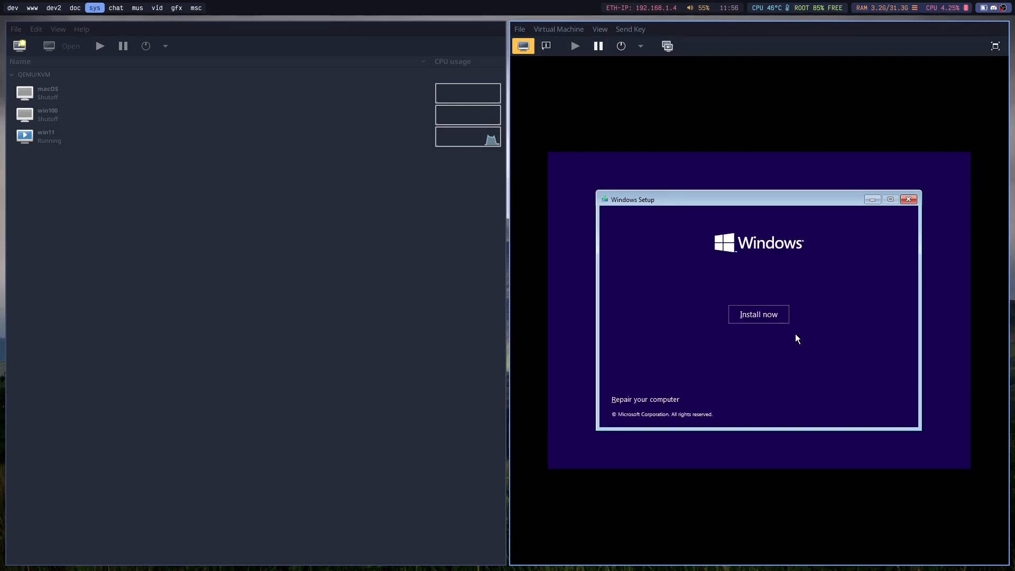
pyautogui.click(763, 318)
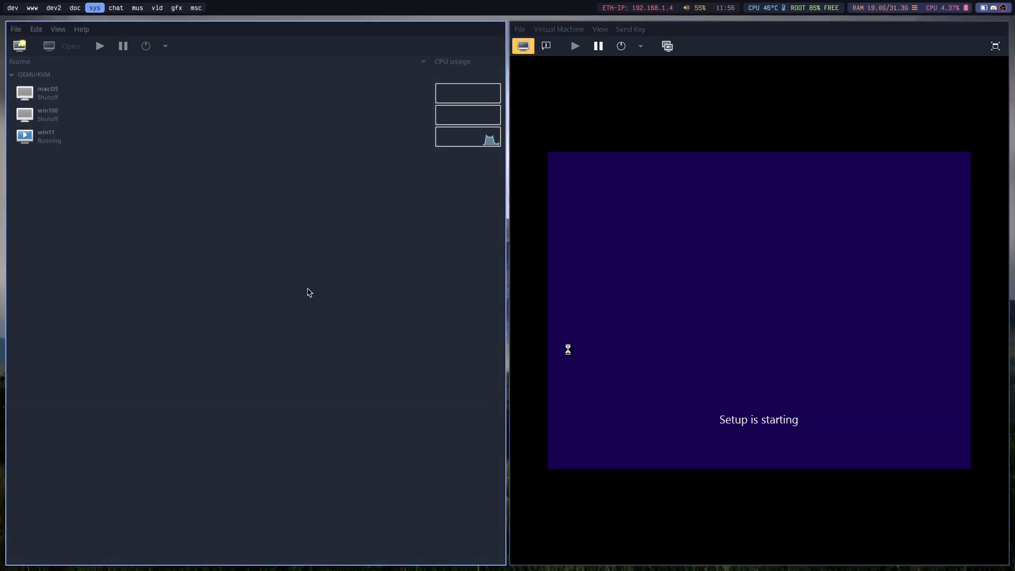
# Open the win100 machine's hardware details and examine SATA Disk 1's source path and advanced options.
pyautogui.click(289, 288)
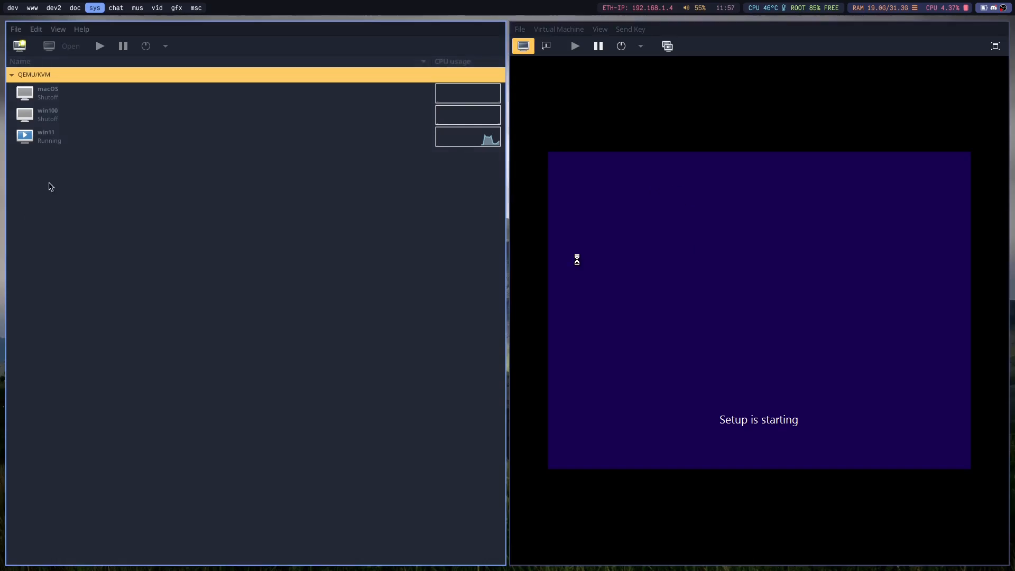
pyautogui.click(58, 141)
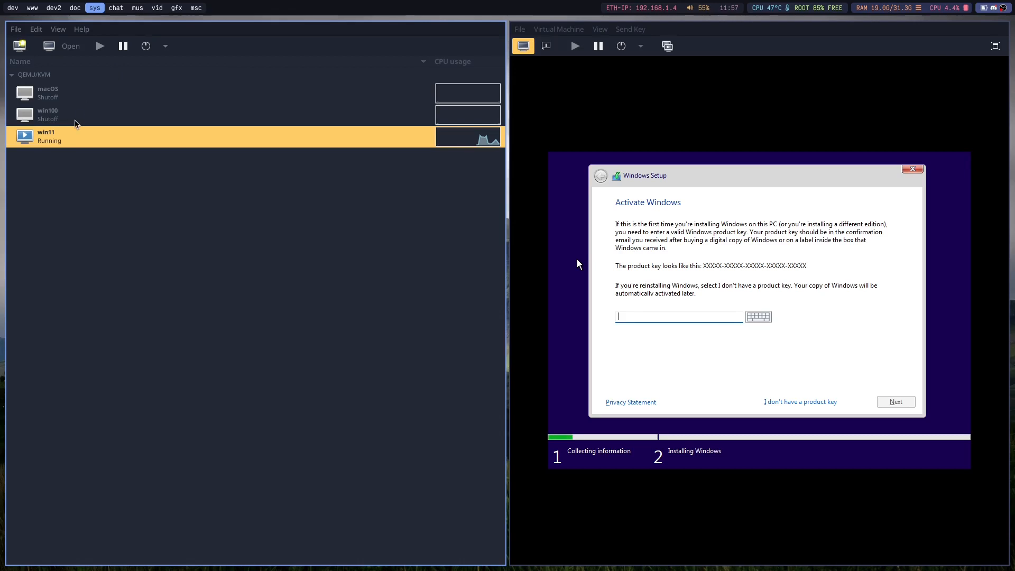
pyautogui.click(74, 117)
pyautogui.doubleClick(75, 118)
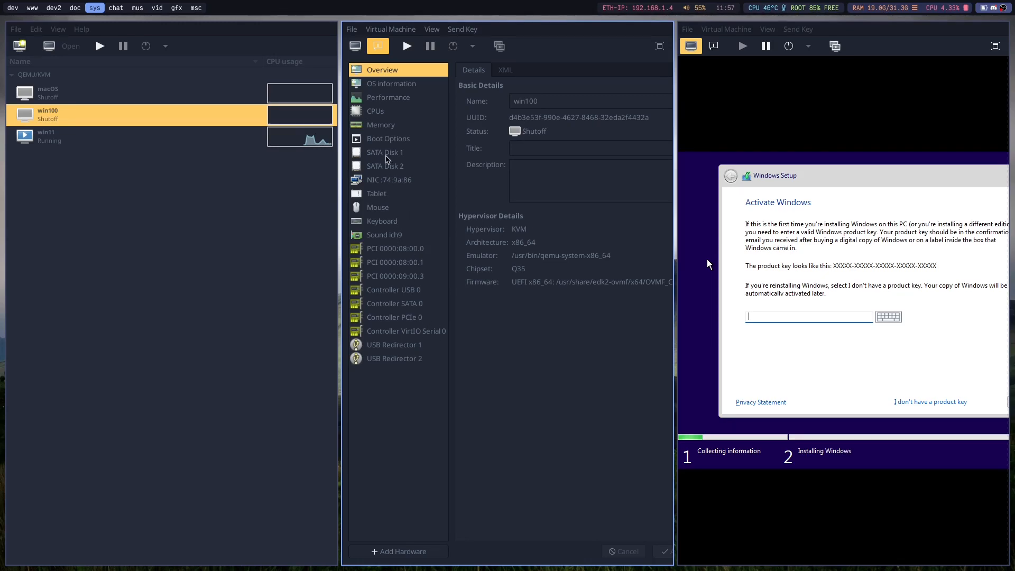
pyautogui.click(388, 153)
pyautogui.click(494, 153)
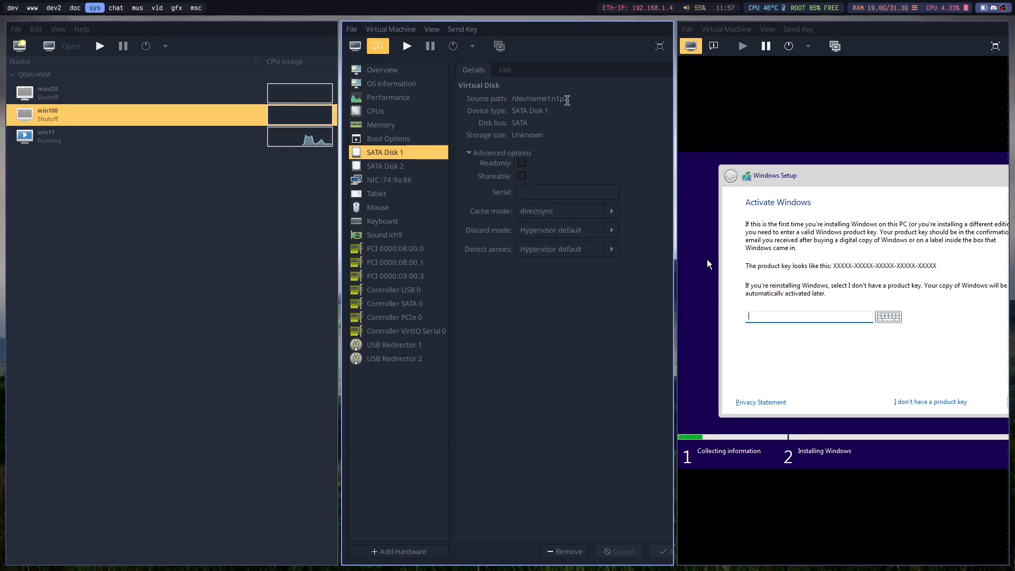
pyautogui.moveTo(513, 94); pyautogui.dragTo(604, 105)
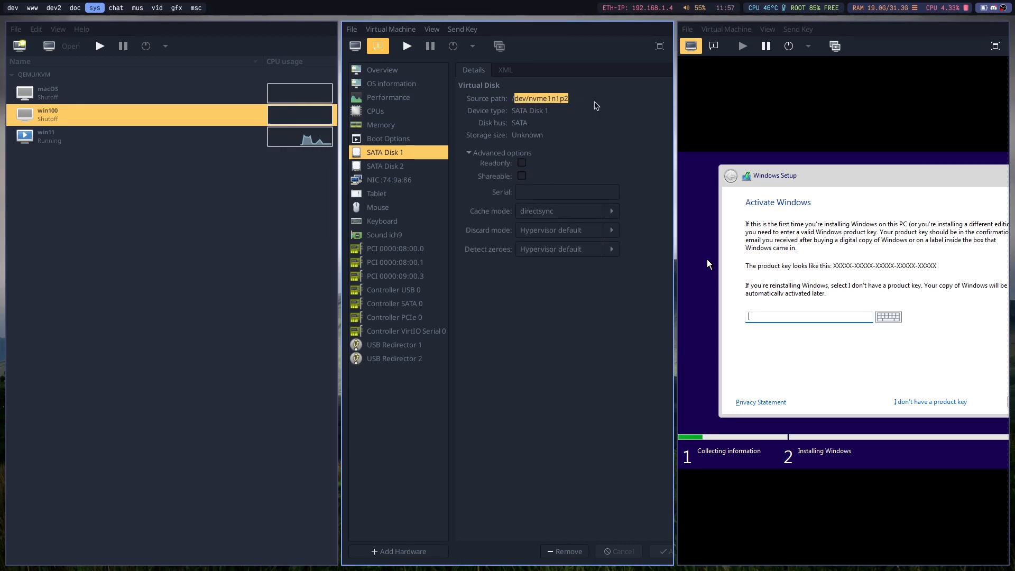
# Try adding custom storage to win100 with a path starting /dev/sd, and cancel the new hardware.
pyautogui.click(399, 551)
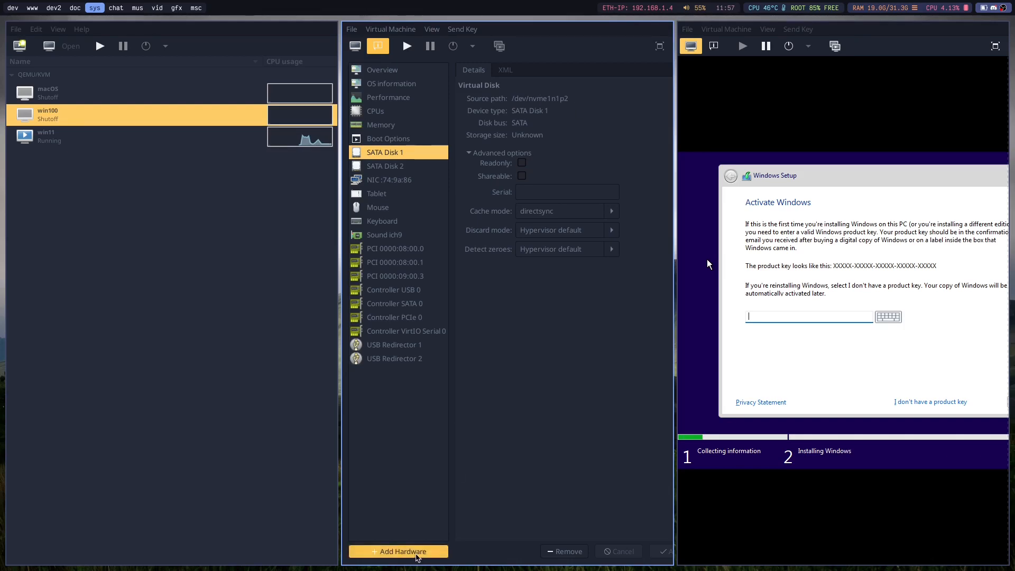
pyautogui.click(501, 238)
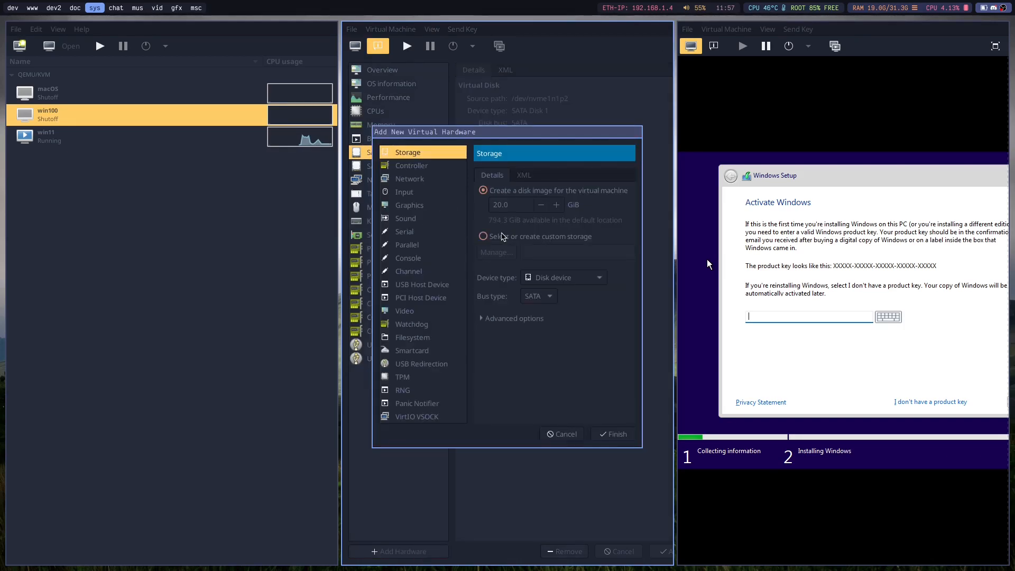
pyautogui.click(535, 251)
pyautogui.write('/dev/sd')
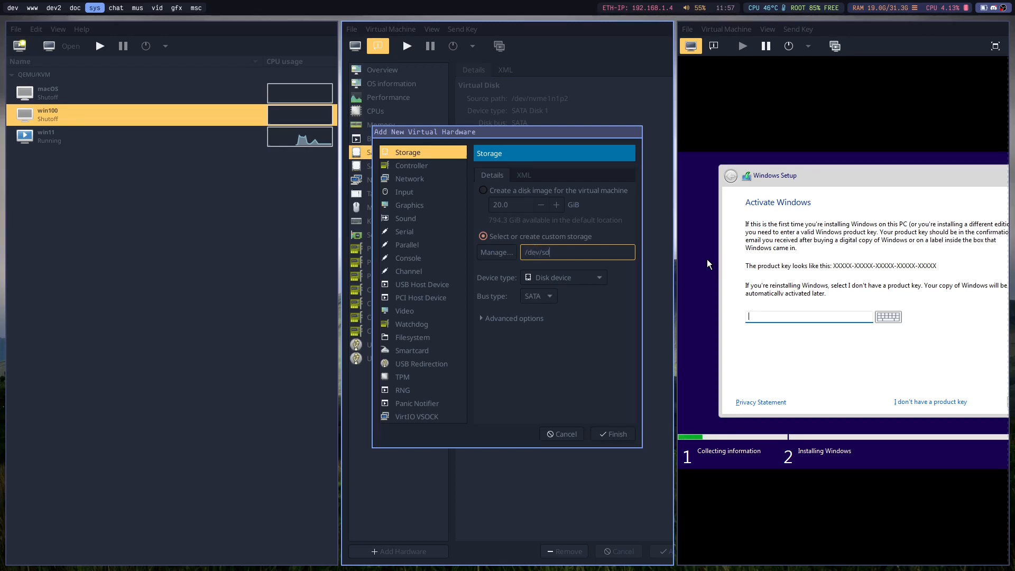
pyautogui.press('BackSpace')
pyautogui.press('BackSpace')
pyautogui.press('BackSpace')
pyautogui.press('BackSpace')
pyautogui.press('BackSpace')
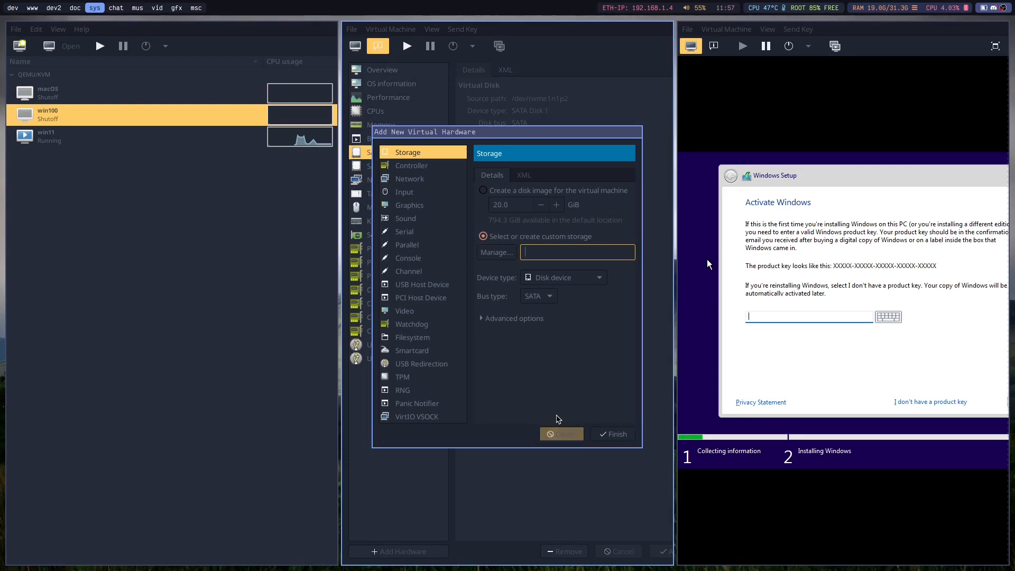
pyautogui.click(564, 434)
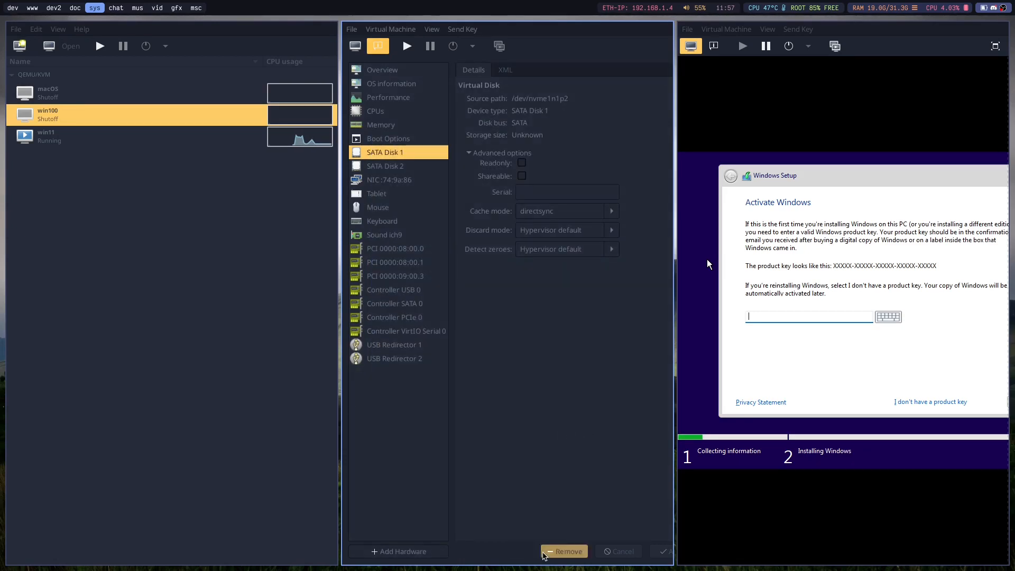
# Close the win100 details window and widen the win11 console beside the machine list.
pyautogui.click(351, 29)
pyautogui.click(372, 51)
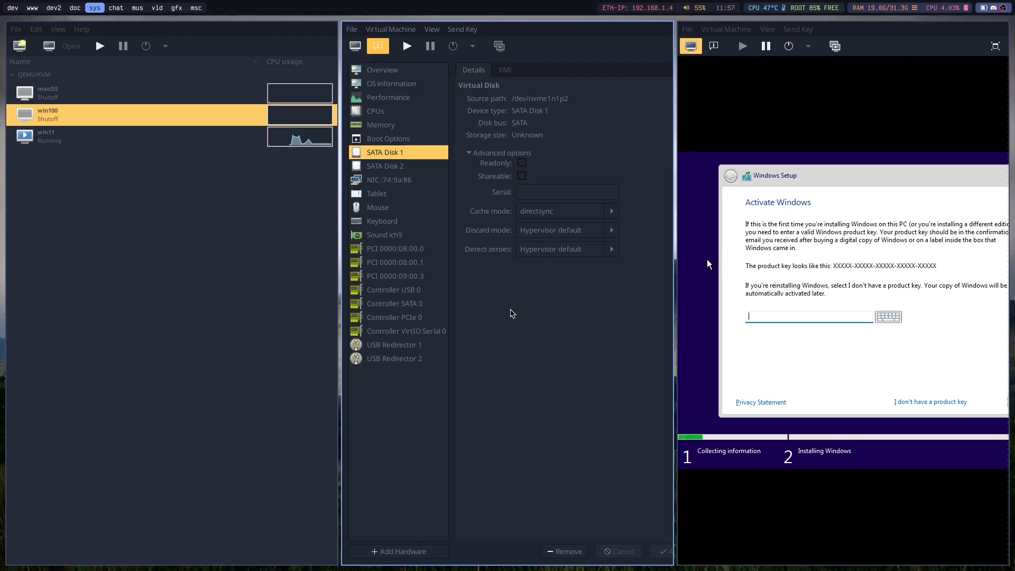
pyautogui.hotkey('ctrl', 'w')
pyautogui.moveTo(502, 292); pyautogui.dragTo(296, 310)
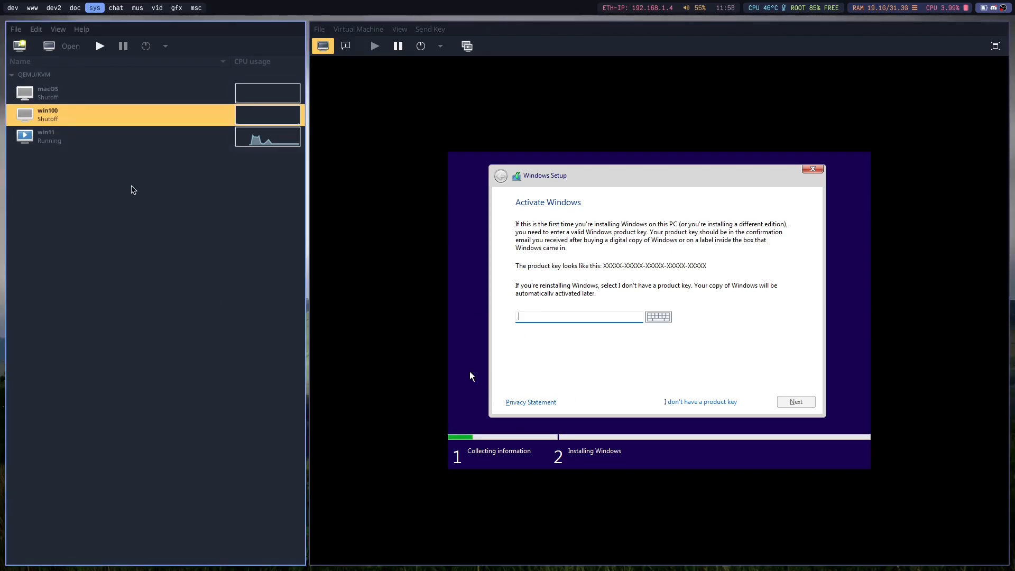
# Continue Windows Setup without a product key and choose Windows 11 Pro as the edition to install.
pyautogui.click(707, 402)
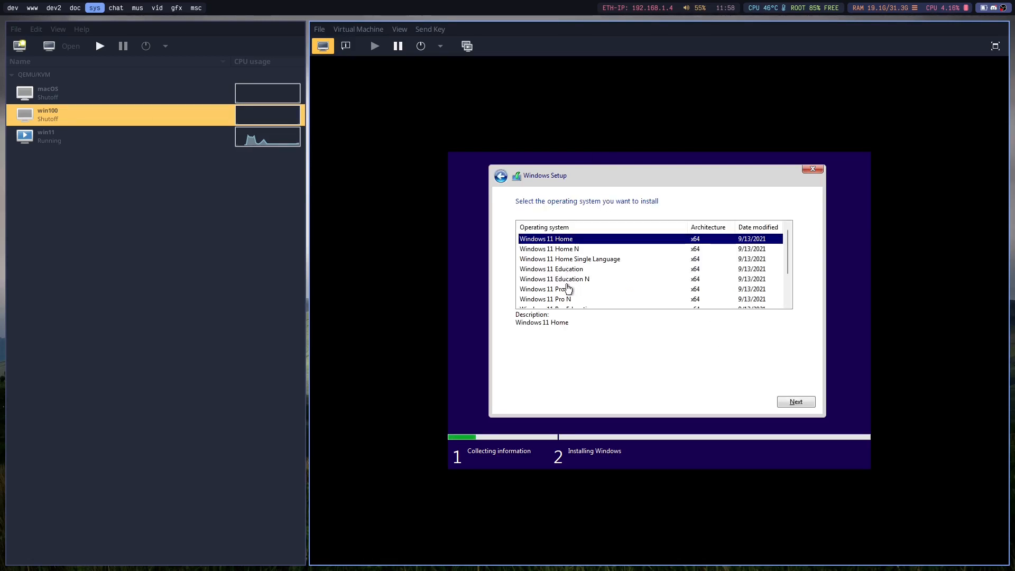
pyautogui.click(566, 289)
pyautogui.click(793, 403)
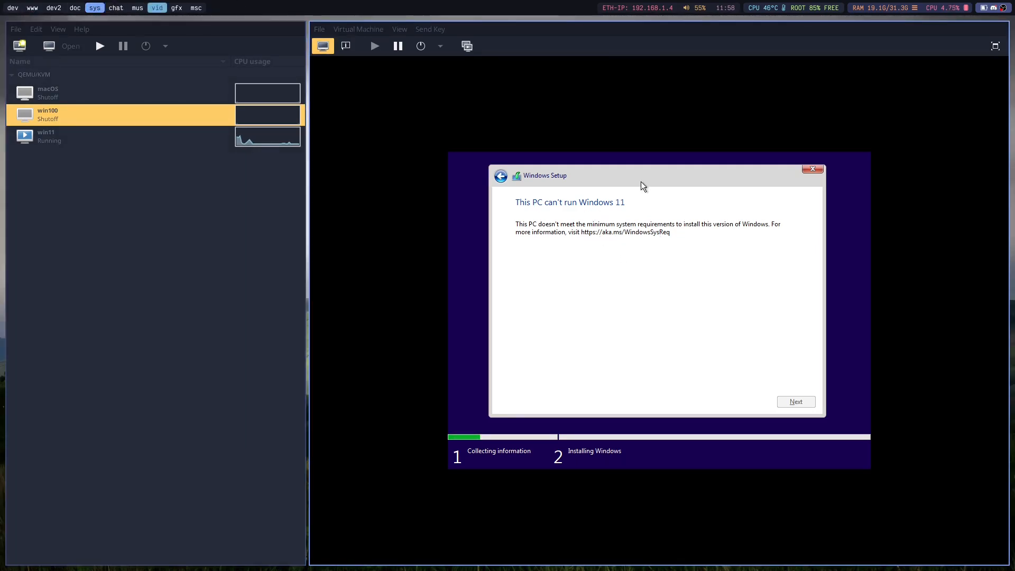
pyautogui.click(22, 7)
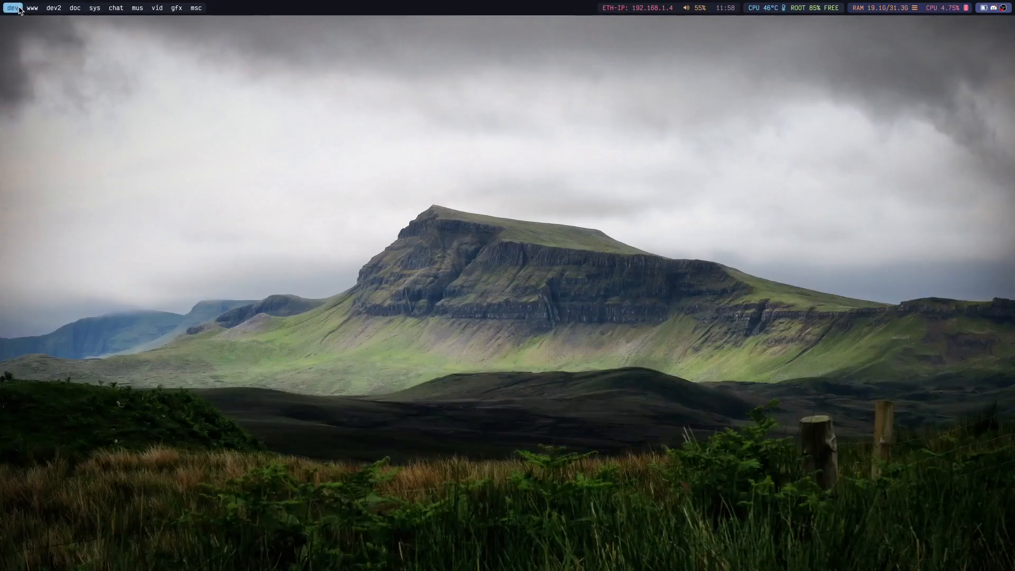
pyautogui.click(60, 9)
pyautogui.click(73, 9)
pyautogui.press('super+3')
pyautogui.press('super+9')
pyautogui.scroll(-1, 320, 247)
pyautogui.scroll(-6, 320, 247)
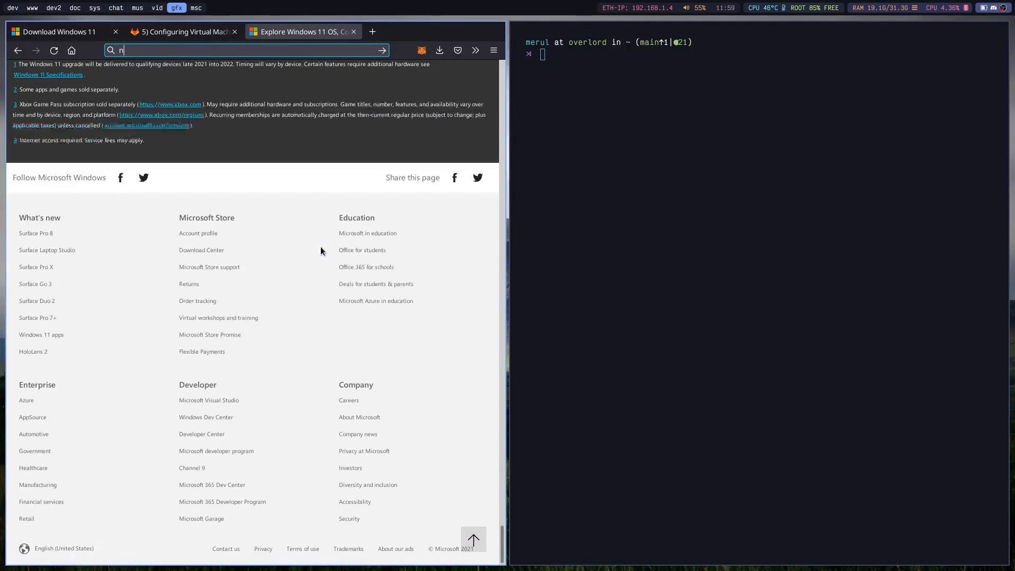
pyautogui.scroll(12, 321, 247)
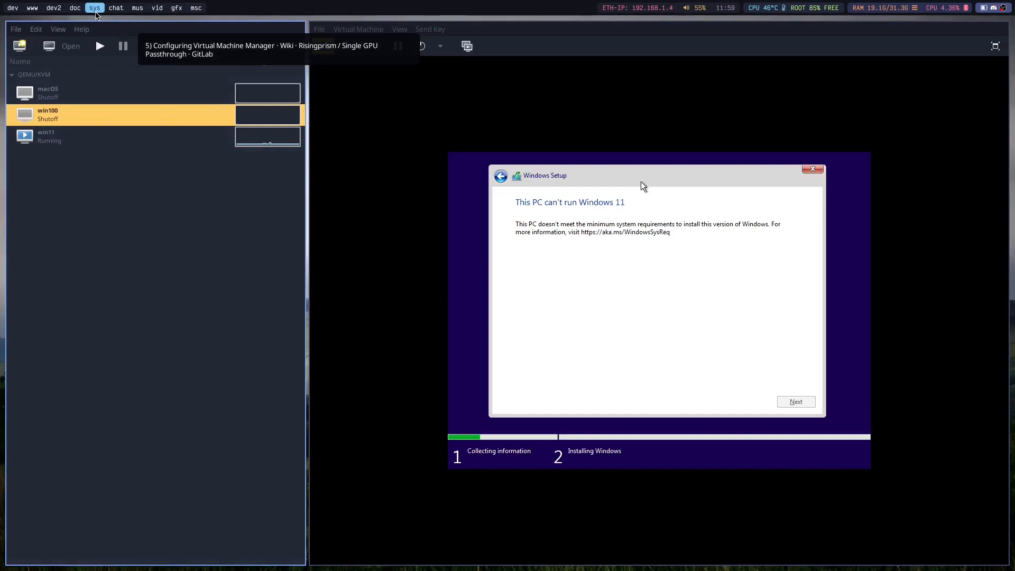
# Return to the win11 console and close the Windows Setup window.
pyautogui.click(95, 8)
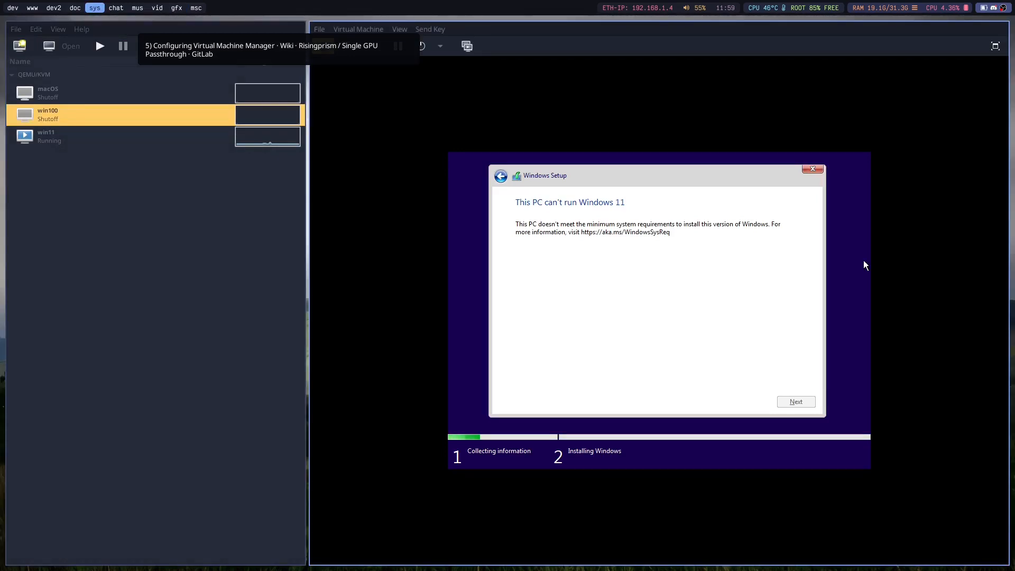
pyautogui.click(815, 170)
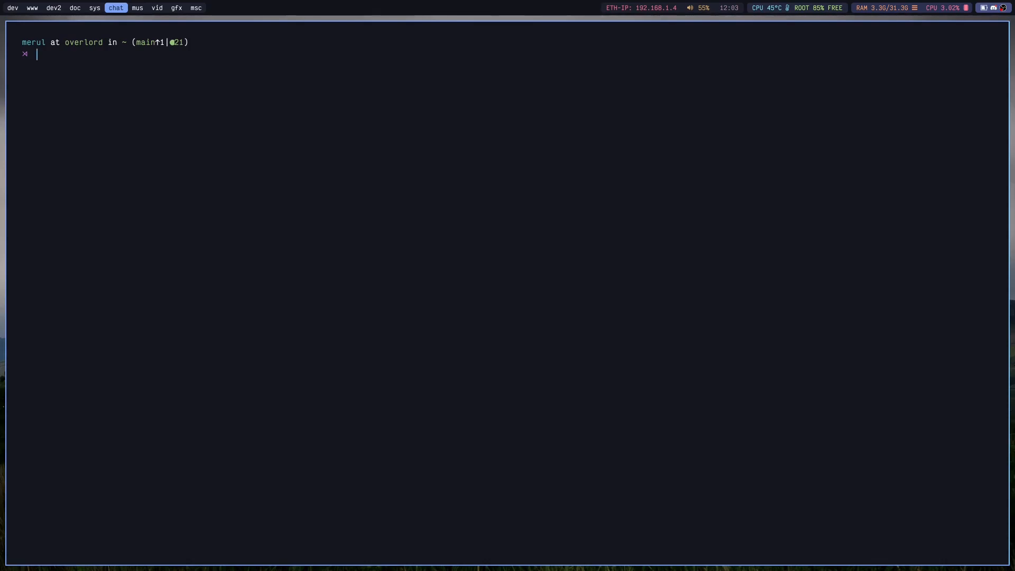
# Install the swtpm package with pacman from the terminal and accept the installation.
pyautogui.write('sudo pacamn -S swtpm')
pyautogui.press('Return')
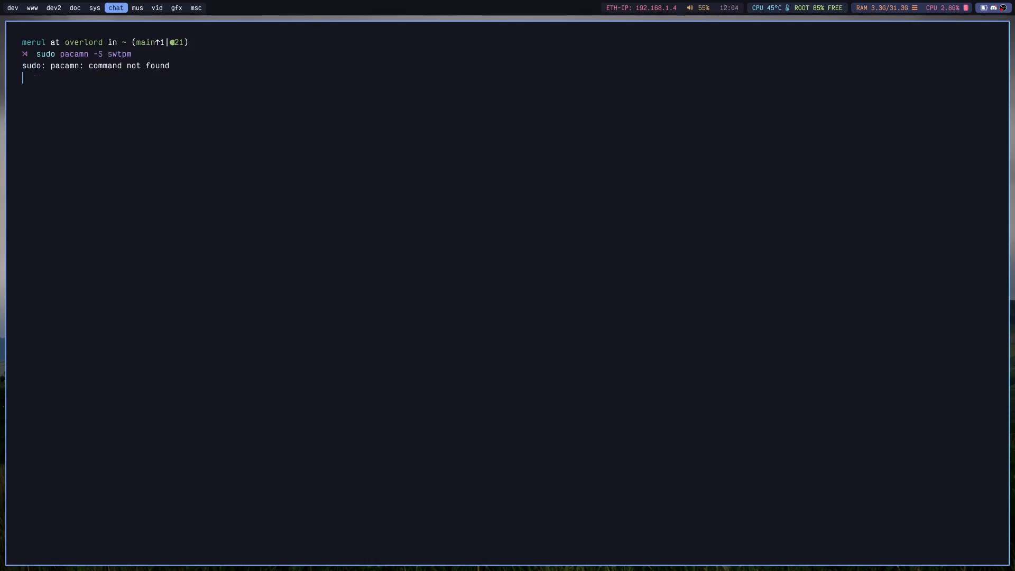
pyautogui.press('Up')
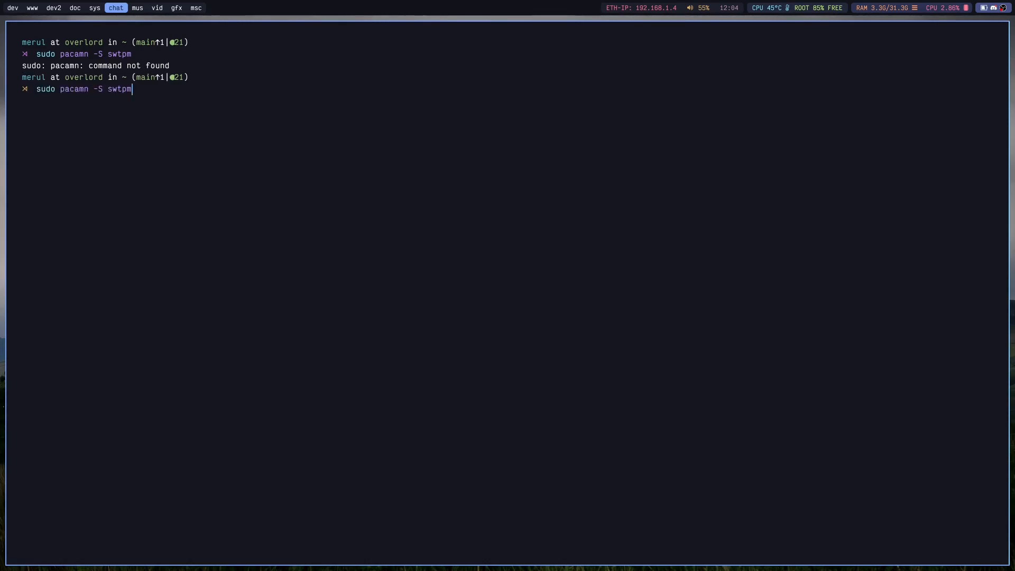
pyautogui.press('Left')
pyautogui.press('Left')
pyautogui.press('Left')
pyautogui.press('Left')
pyautogui.press('Left')
pyautogui.press('Left')
pyautogui.press('BackSpace')
pyautogui.press('BackSpace')
pyautogui.write('ma')
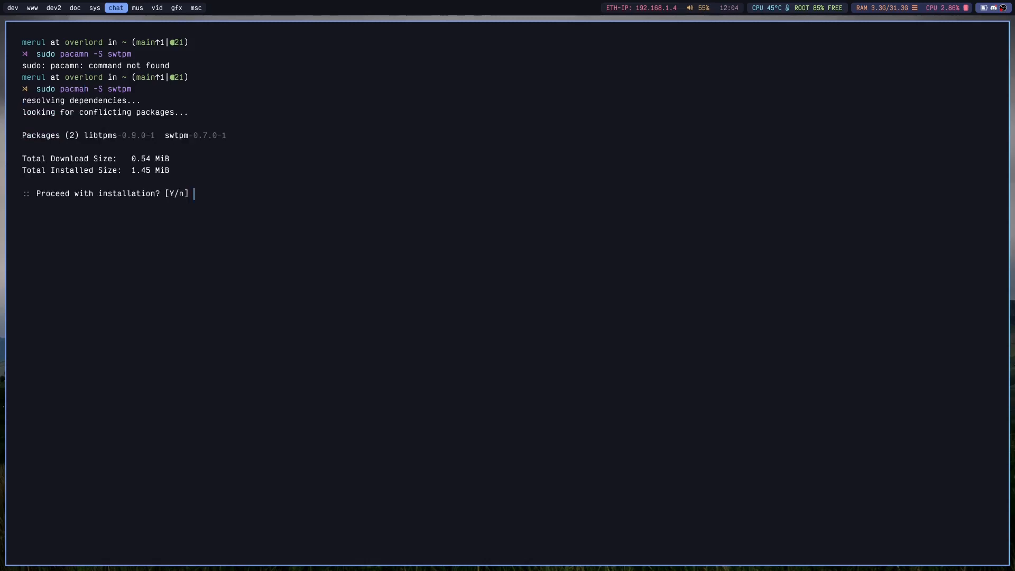
pyautogui.press('Return')
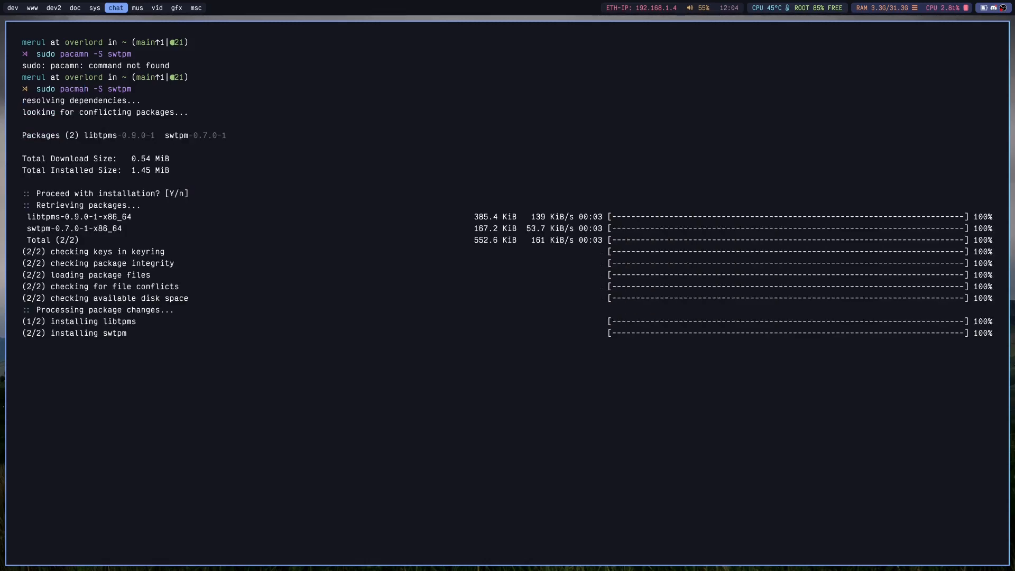
# Replace the leftover terminal in the sys workspace with virt-manager and open the win11 machine.
pyautogui.press('super+5')
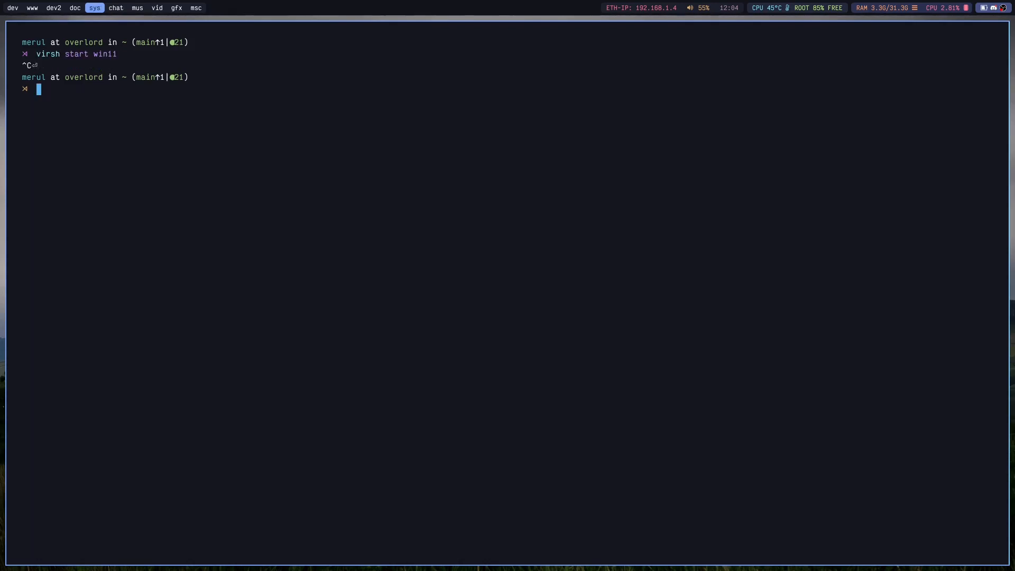
pyautogui.press('super+q')
pyautogui.press('super+d')
pyautogui.write('vir')
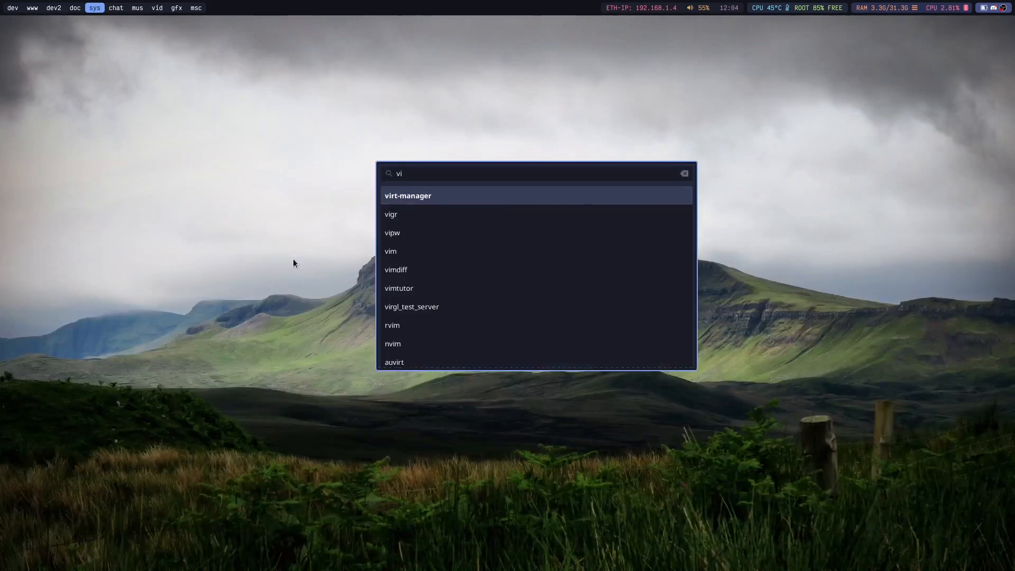
pyautogui.press('Return')
pyautogui.click(64, 133)
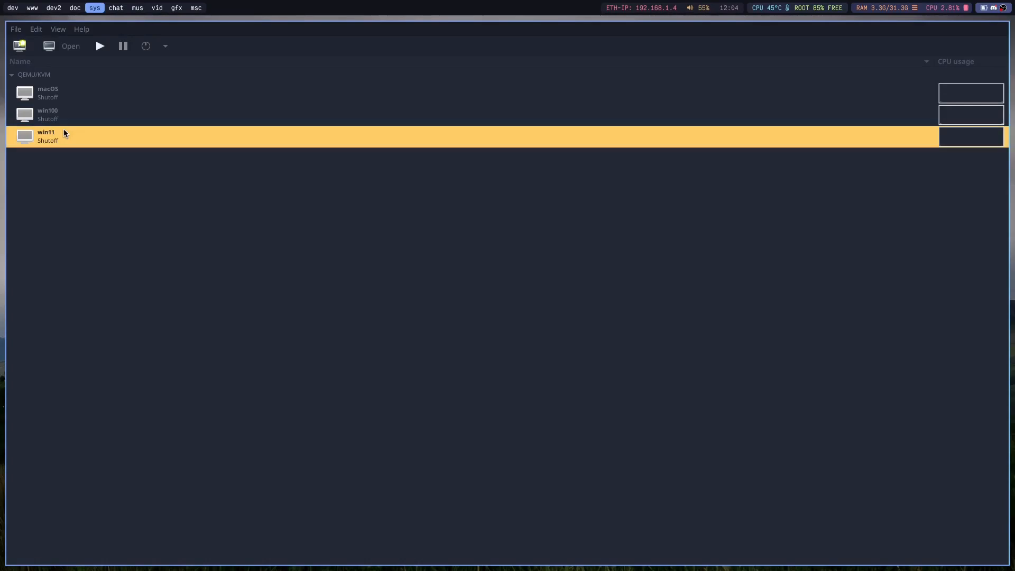
pyautogui.doubleClick(64, 133)
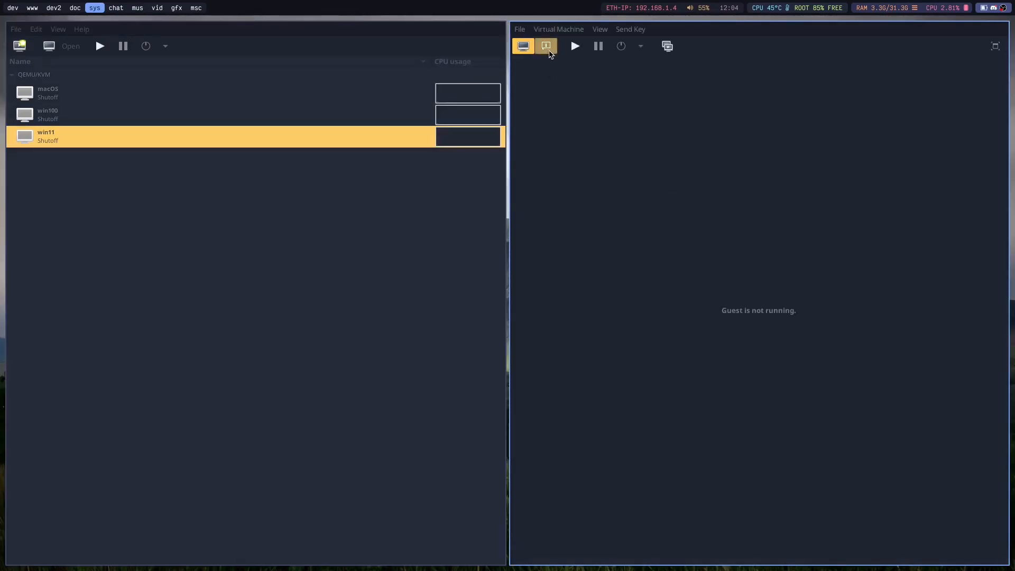
# Remove the PCI 0000:09:00.2 host device from win11's hardware and confirm the removal.
pyautogui.click(546, 46)
pyautogui.click(555, 294)
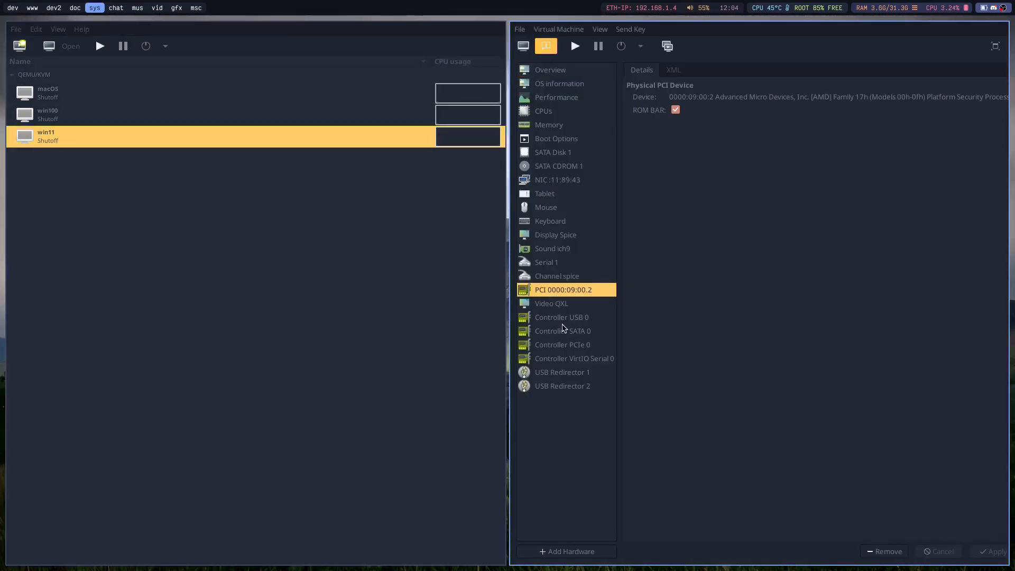
pyautogui.click(888, 552)
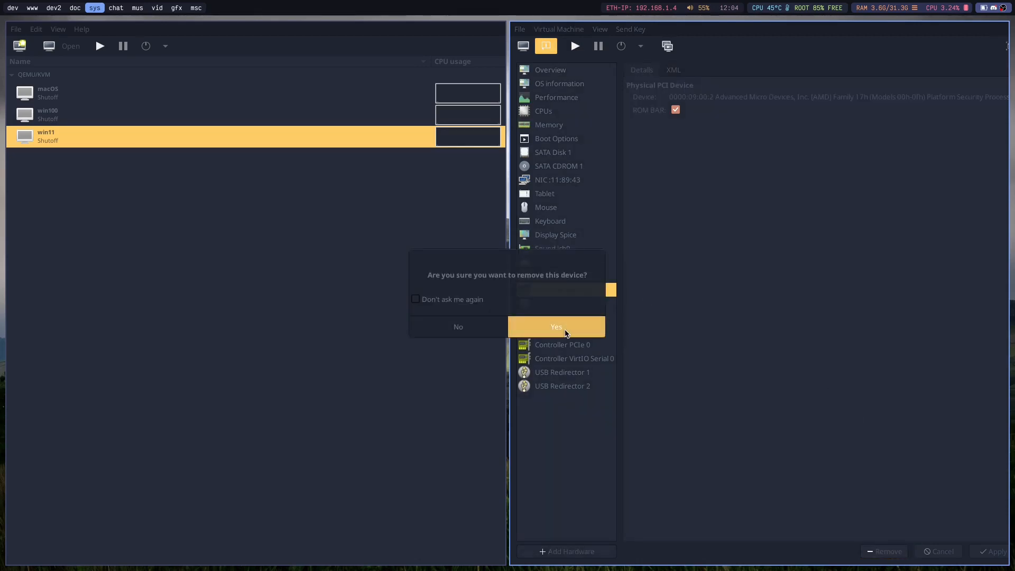
pyautogui.click(564, 332)
# Add a TPM to win11 with model CRB, emulated device backend and version 2.0, and close the machine list window.
pyautogui.click(581, 553)
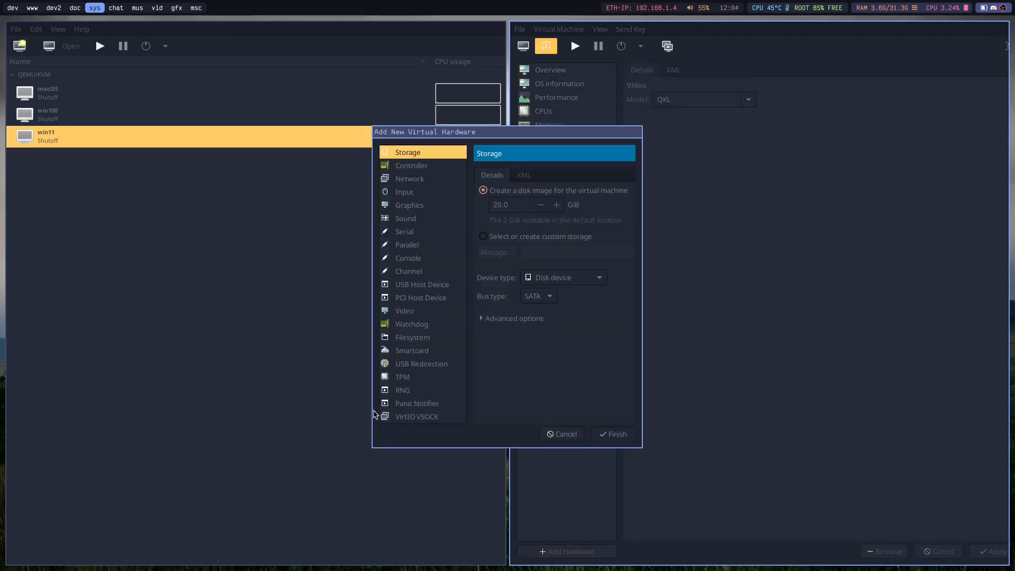
pyautogui.click(408, 378)
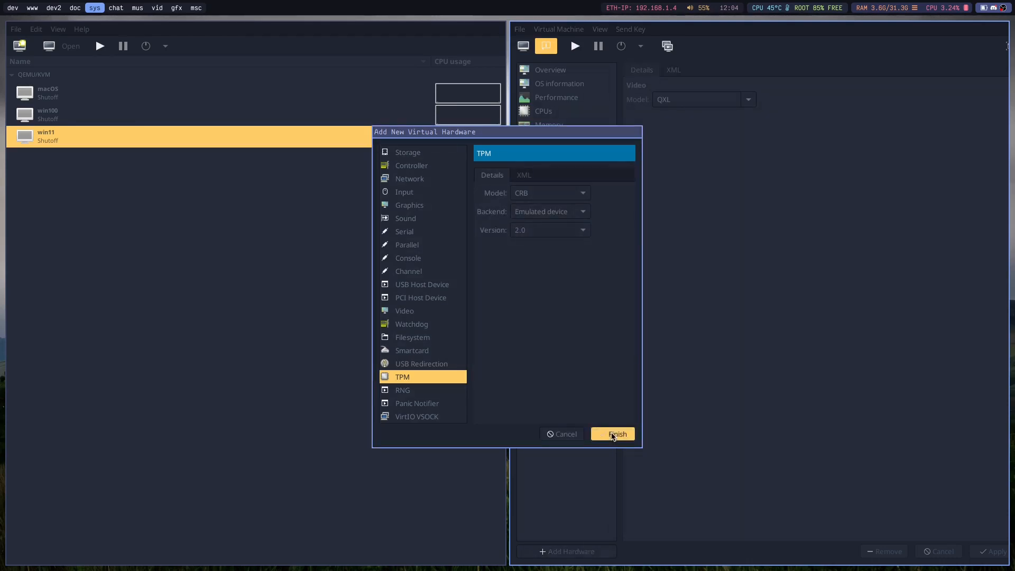
pyautogui.click(616, 433)
pyautogui.press('super+q')
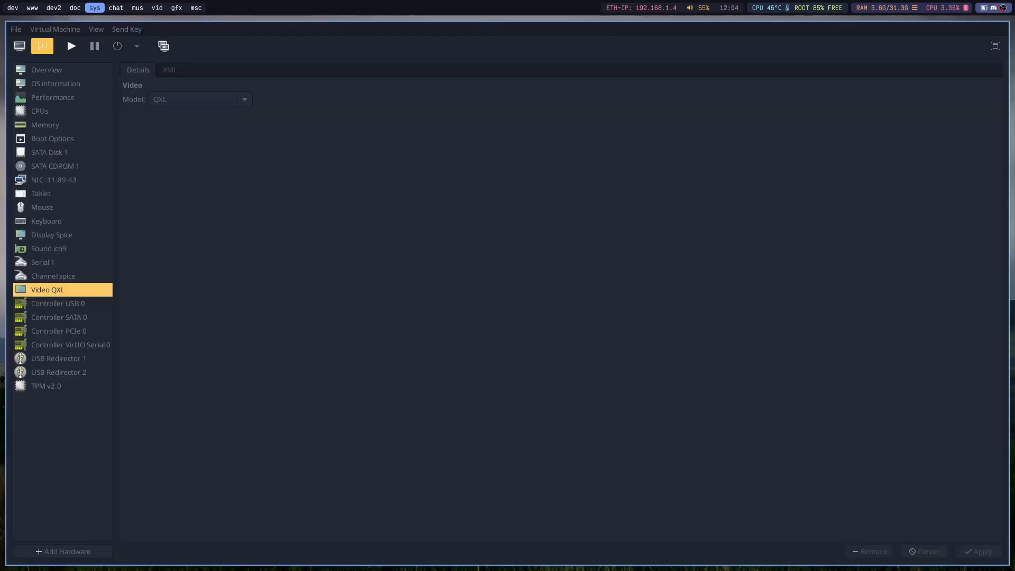
# Start win11 in its console and go from the UEFI shell to the firmware's Boot Manager.
pyautogui.click(19, 46)
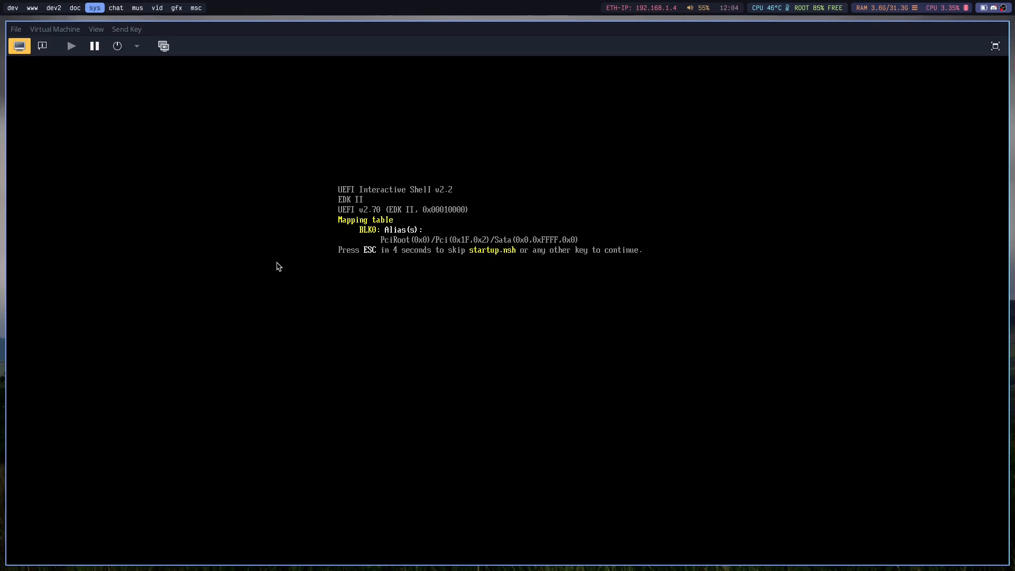
pyautogui.press('Return')
pyautogui.press('Return')
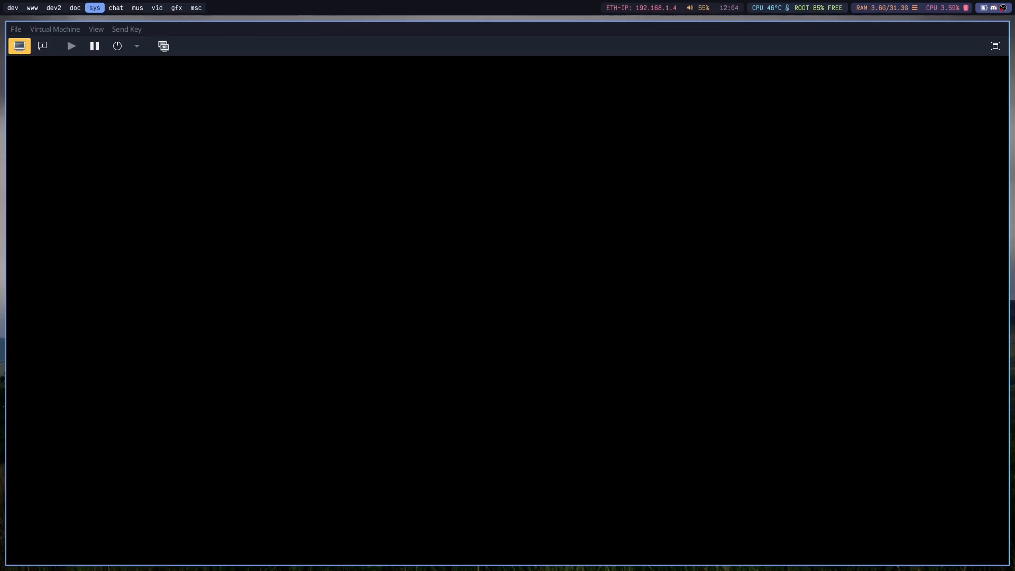
pyautogui.press('Down')
# Boot win11 from the UEFI QEMU DVD-ROM entry and confirm booting from the disc.
pyautogui.press('Down')
pyautogui.press('Return')
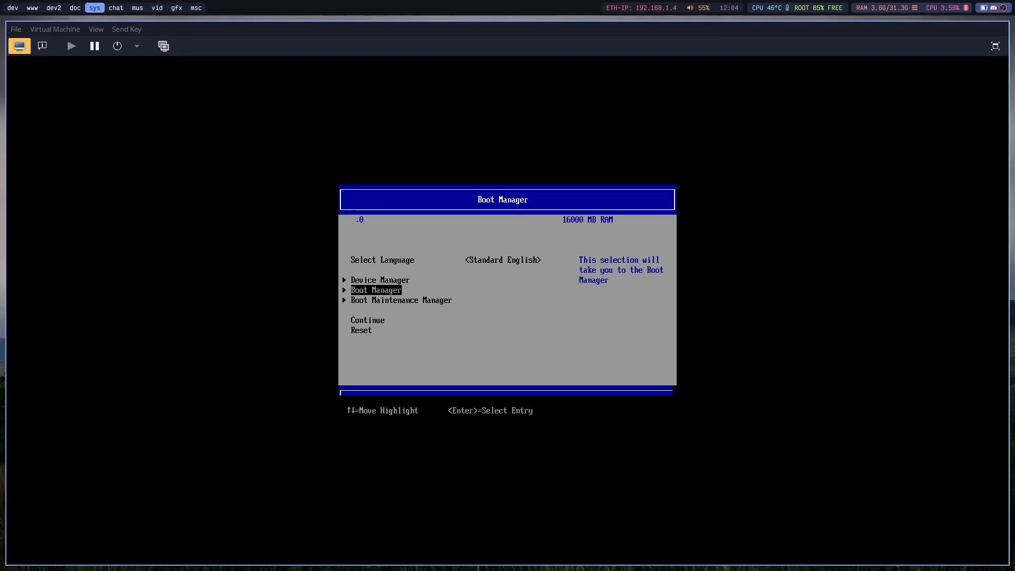
pyautogui.press('Down')
pyautogui.press('Up')
pyautogui.press('Down')
pyautogui.press('Down')
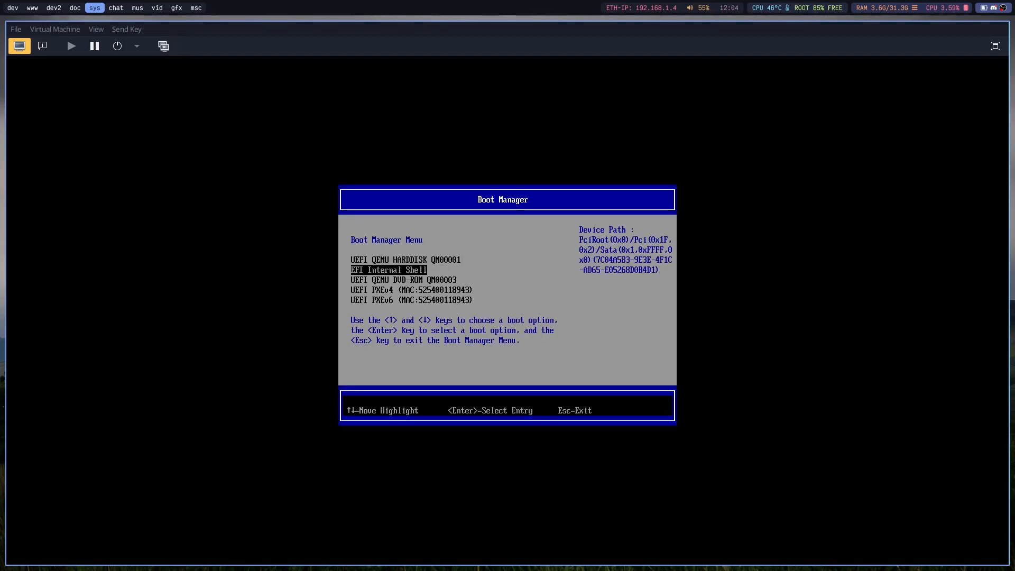
pyautogui.press('Return')
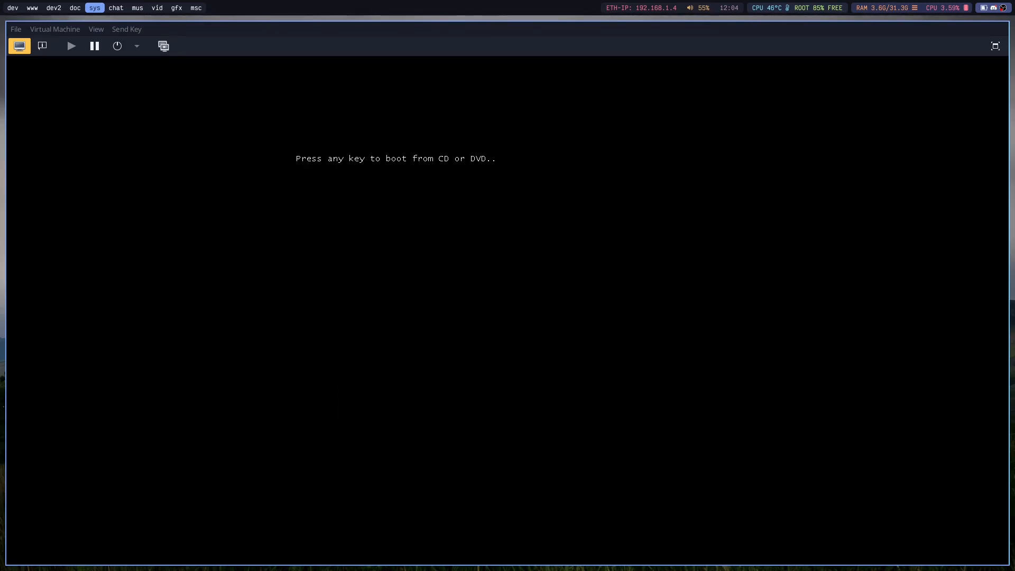
pyautogui.press('Return')
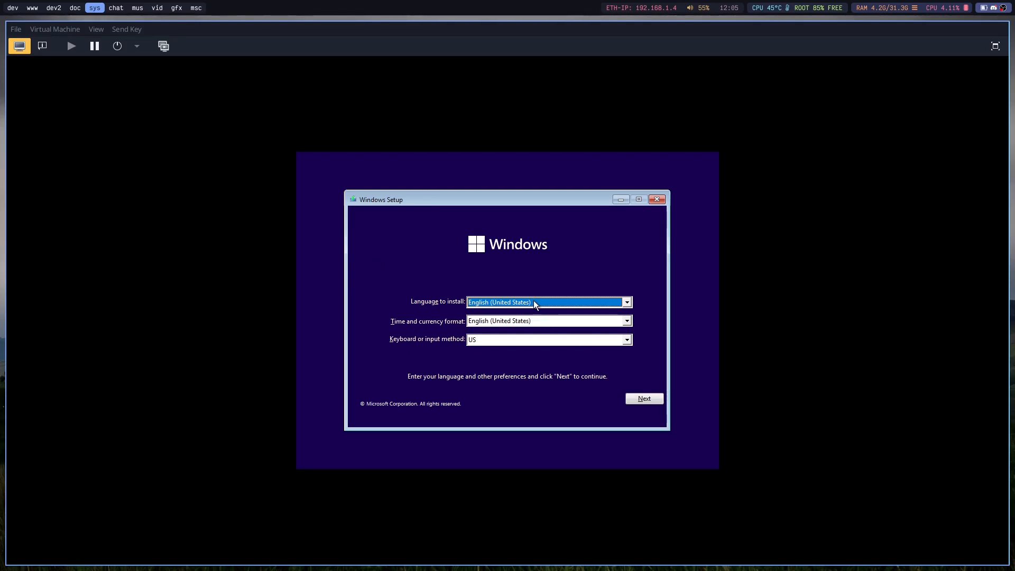
# Start the Windows installation in English (United States) without a product key and choose the Windows 11 Pro edition.
pyautogui.click(633, 399)
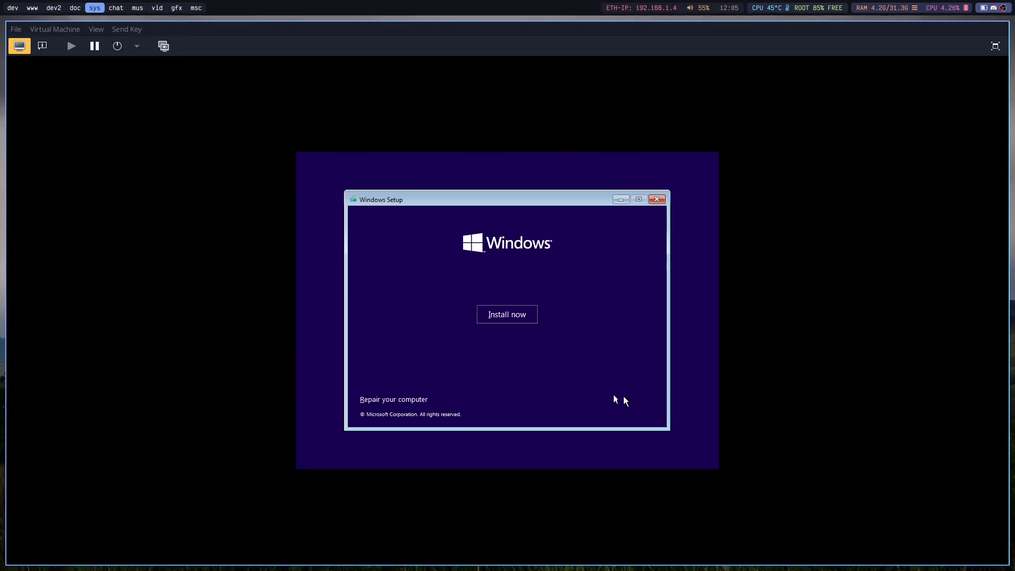
pyautogui.click(493, 311)
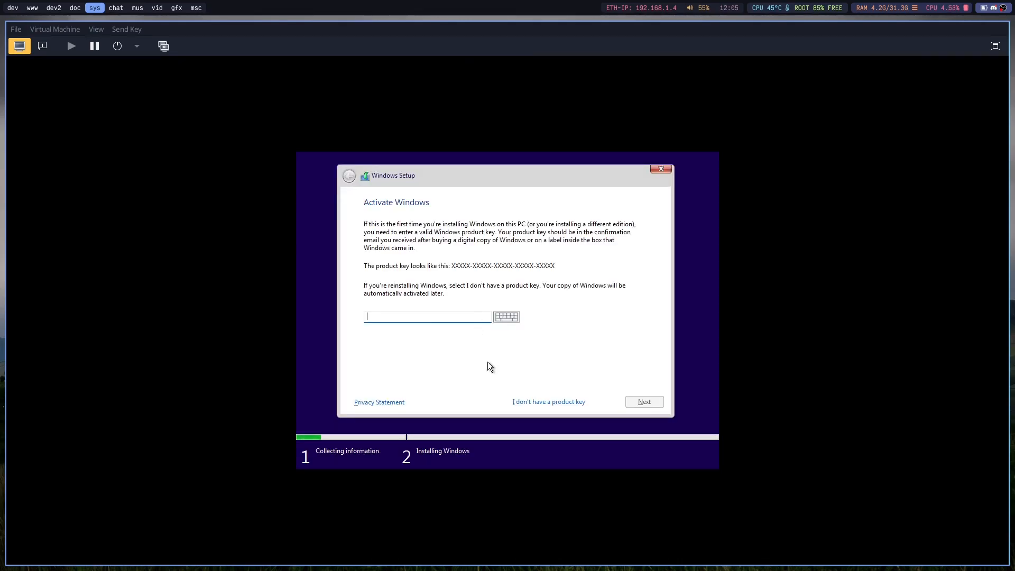
pyautogui.click(526, 403)
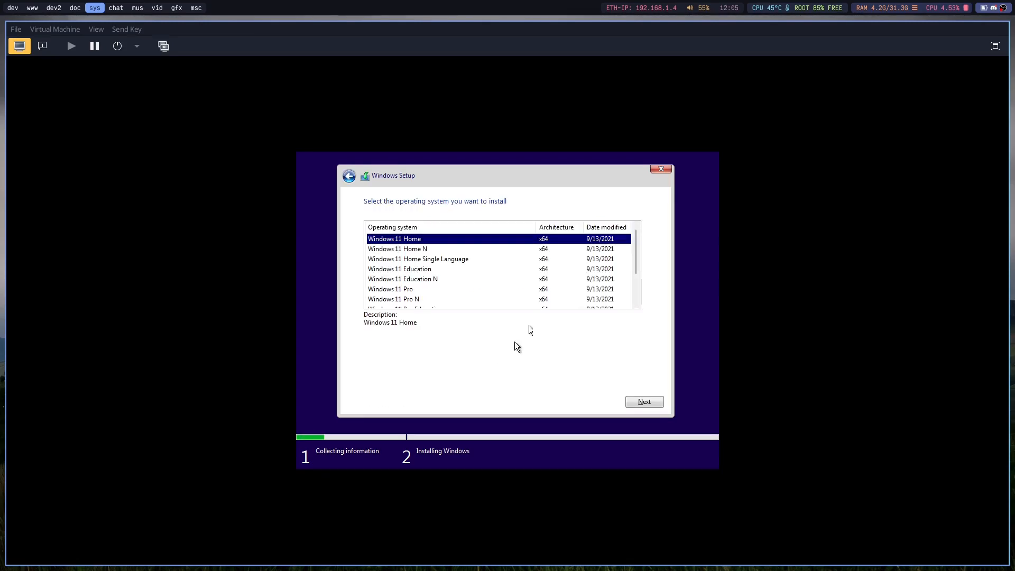
pyautogui.click(491, 290)
pyautogui.click(644, 401)
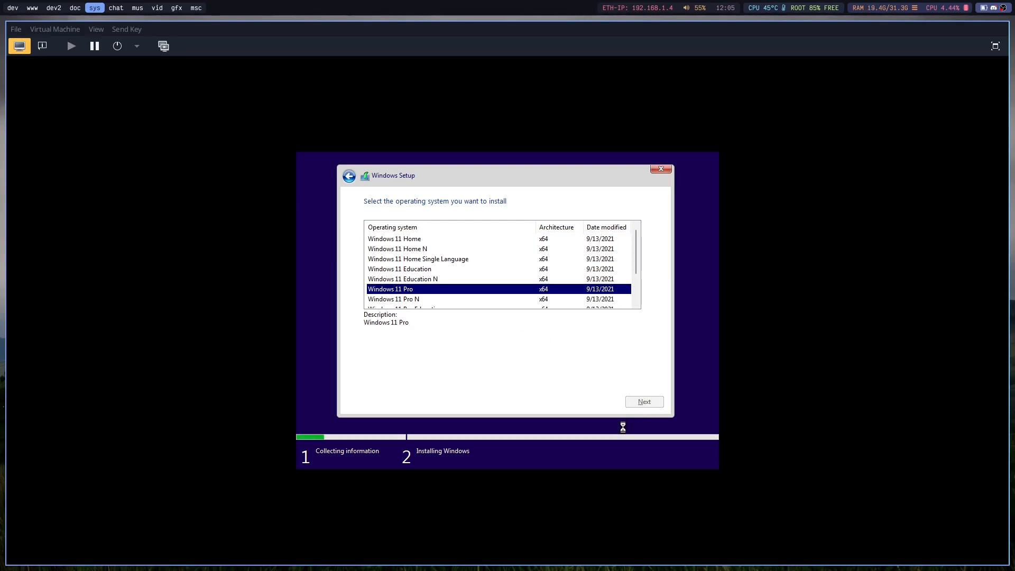
# Accept the license terms and begin a custom installation on Drive 0 Unallocated Space.
pyautogui.click(406, 379)
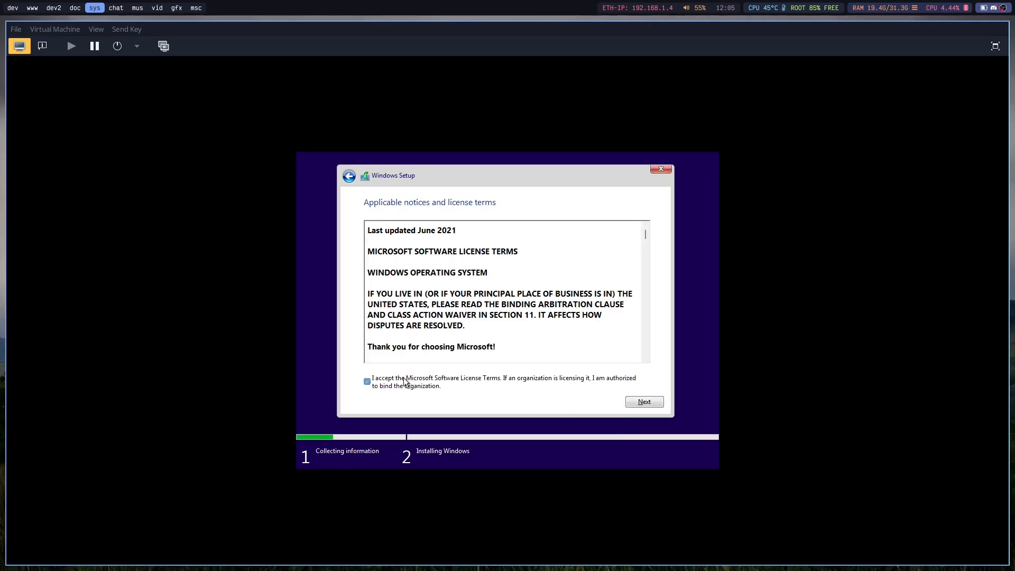
pyautogui.click(644, 401)
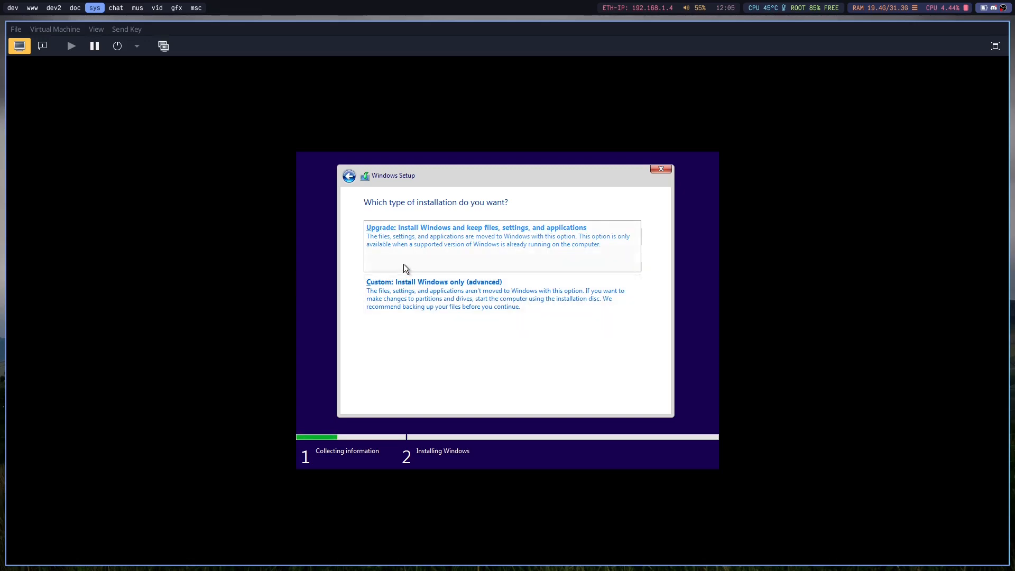
pyautogui.click(399, 281)
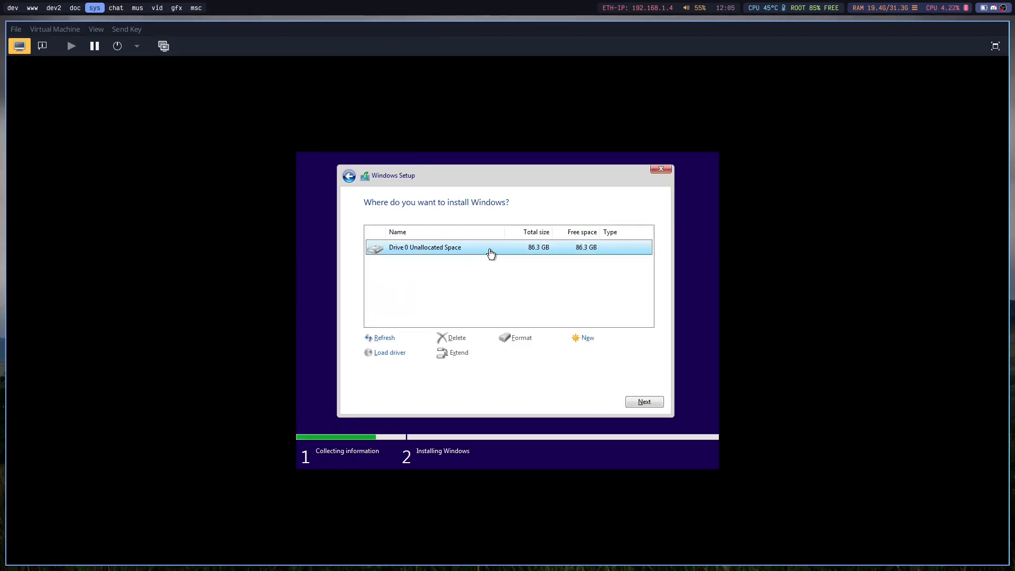
pyautogui.click(636, 400)
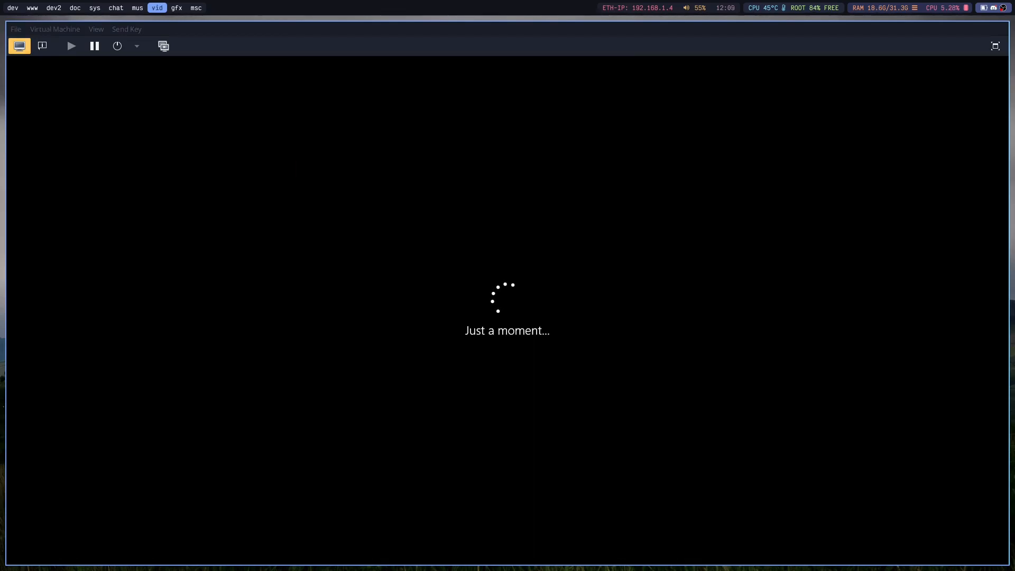
# Return to the win11 console and select India as the country or region in the initial Windows setup.
pyautogui.press('super+5')
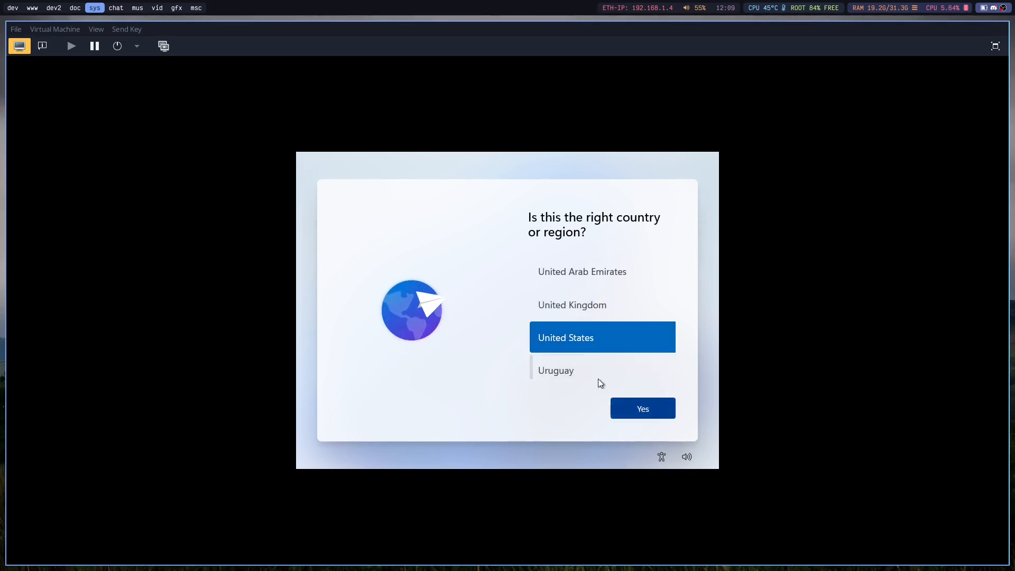
pyautogui.scroll(12, 587, 344)
pyautogui.scroll(20, 591, 354)
pyautogui.scroll(20, 594, 353)
pyautogui.scroll(3, 589, 355)
pyautogui.click(564, 331)
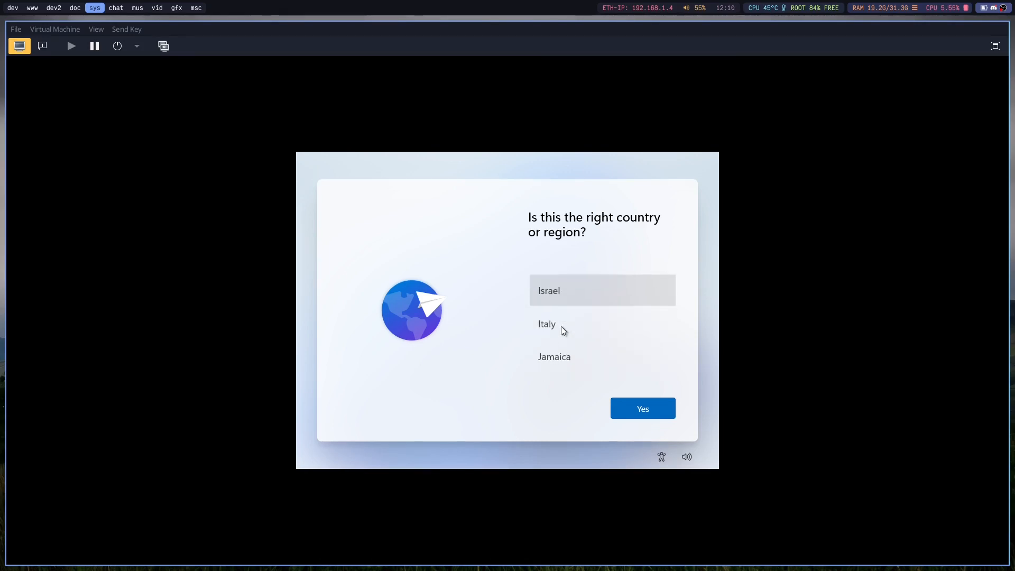
pyautogui.scroll(-3, 564, 331)
pyautogui.scroll(8, 564, 331)
pyautogui.scroll(2, 564, 331)
pyautogui.click(562, 334)
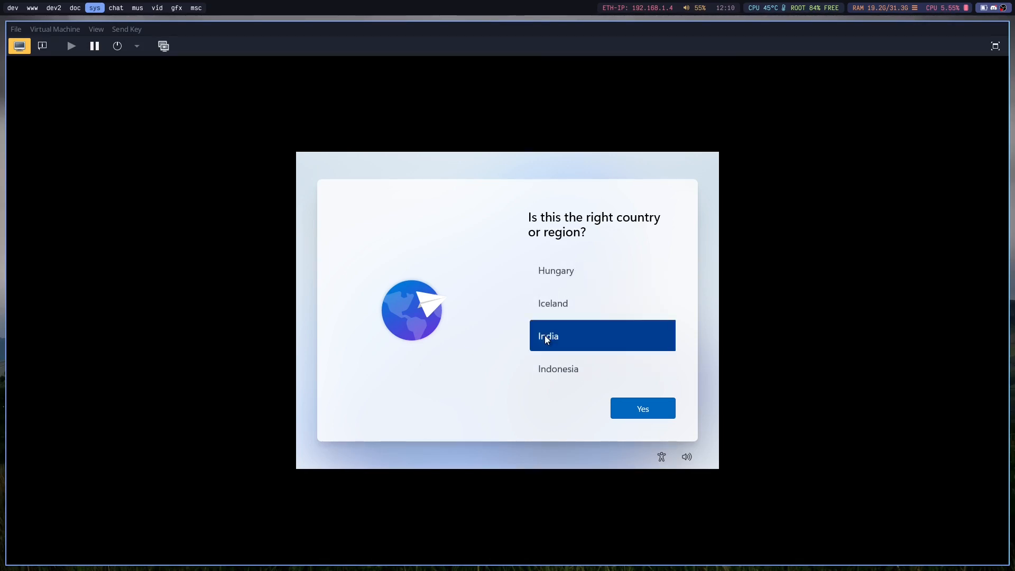
# Confirm India as the region, accept the US keyboard layout and skip adding a second layout.
pyautogui.click(622, 408)
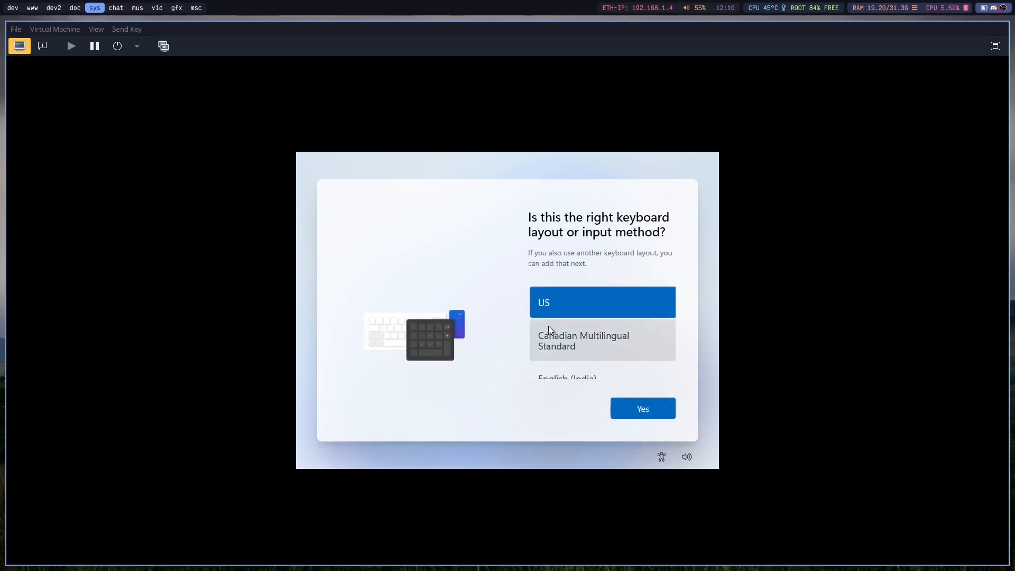
pyautogui.click(644, 409)
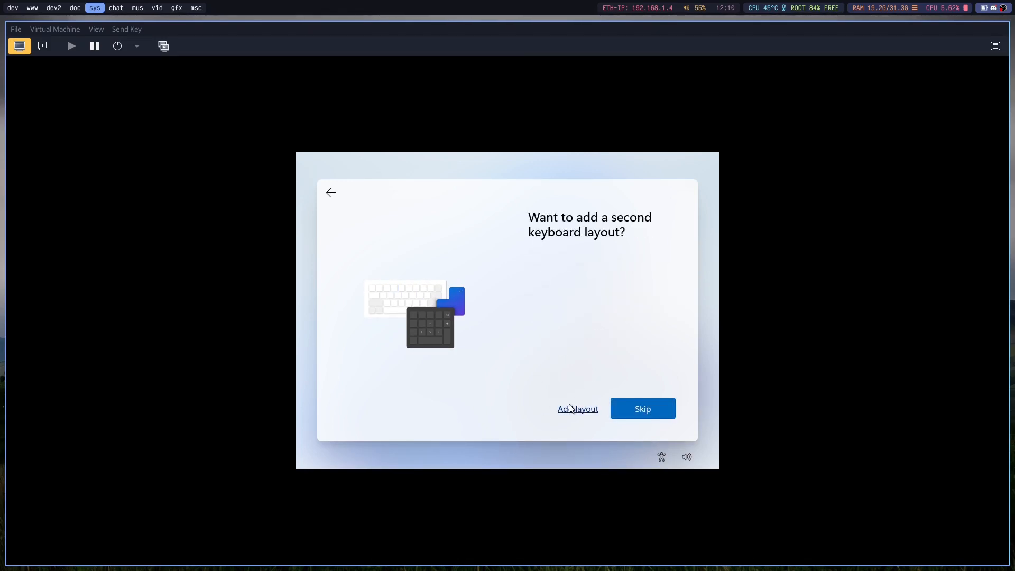
pyautogui.click(633, 413)
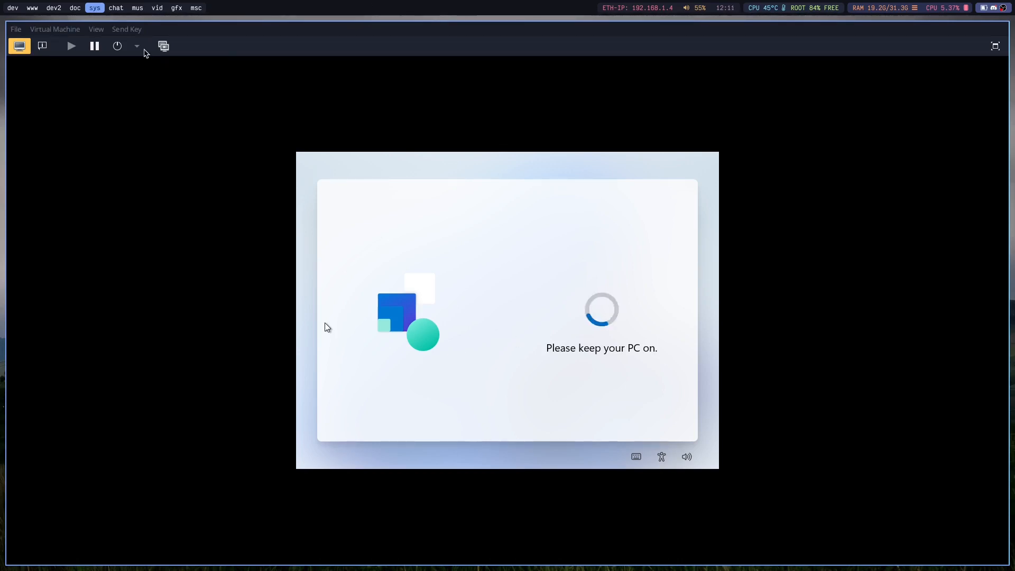
pyautogui.click(137, 47)
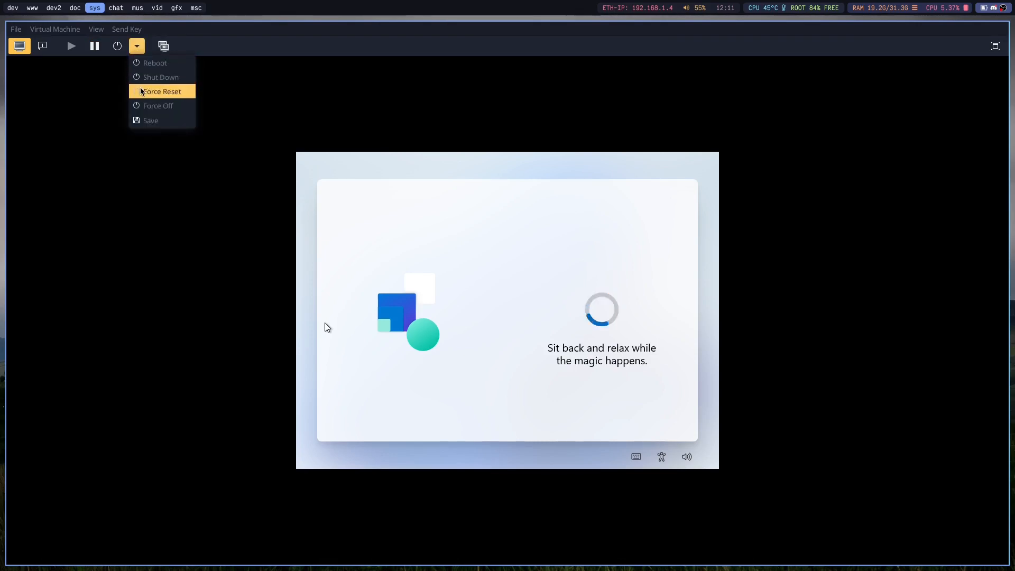
pyautogui.click(433, 34)
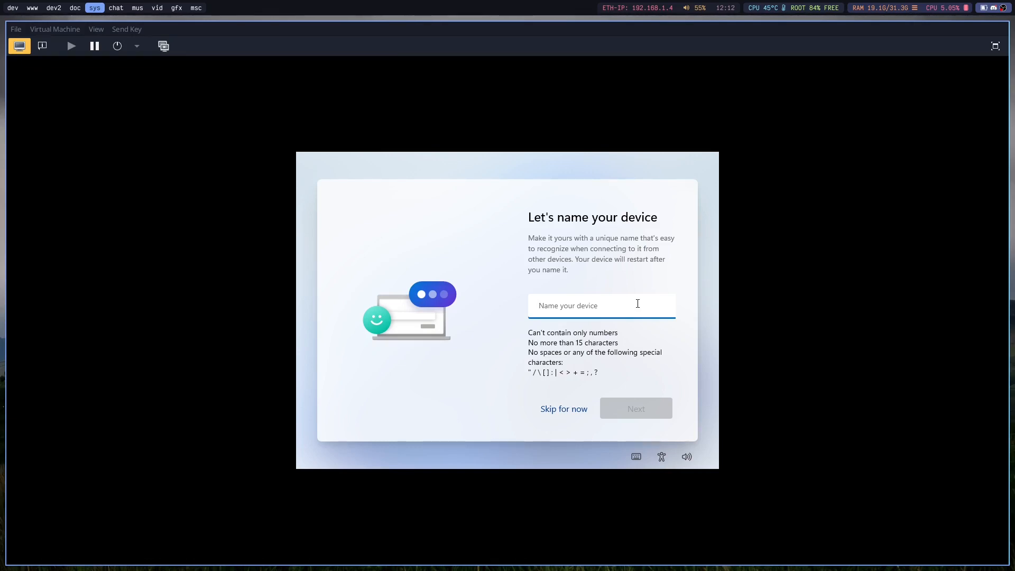
# Name the Windows device billy and continue the setup.
pyautogui.write('billy')
pyautogui.click(635, 412)
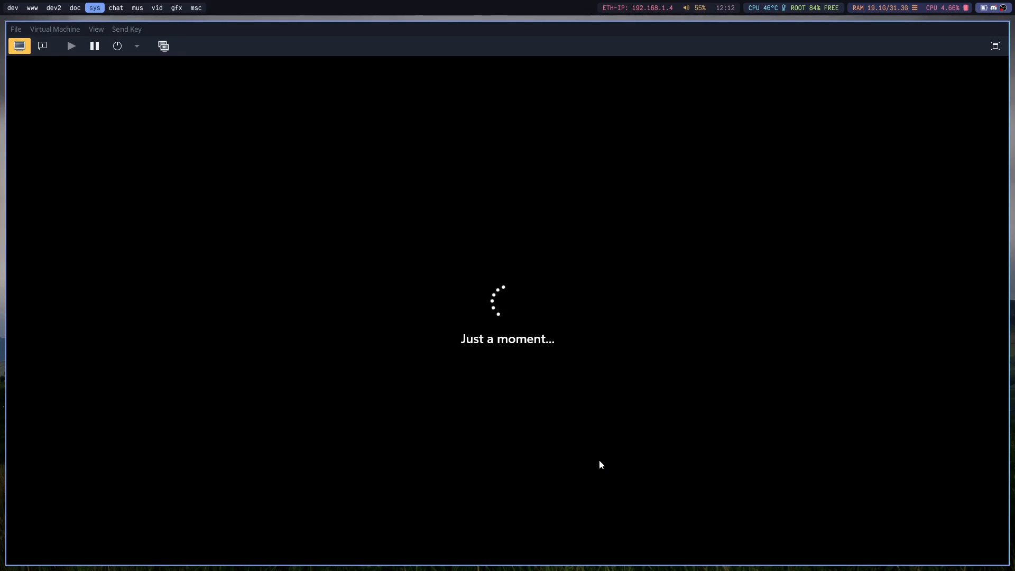
pyautogui.press('super+8')
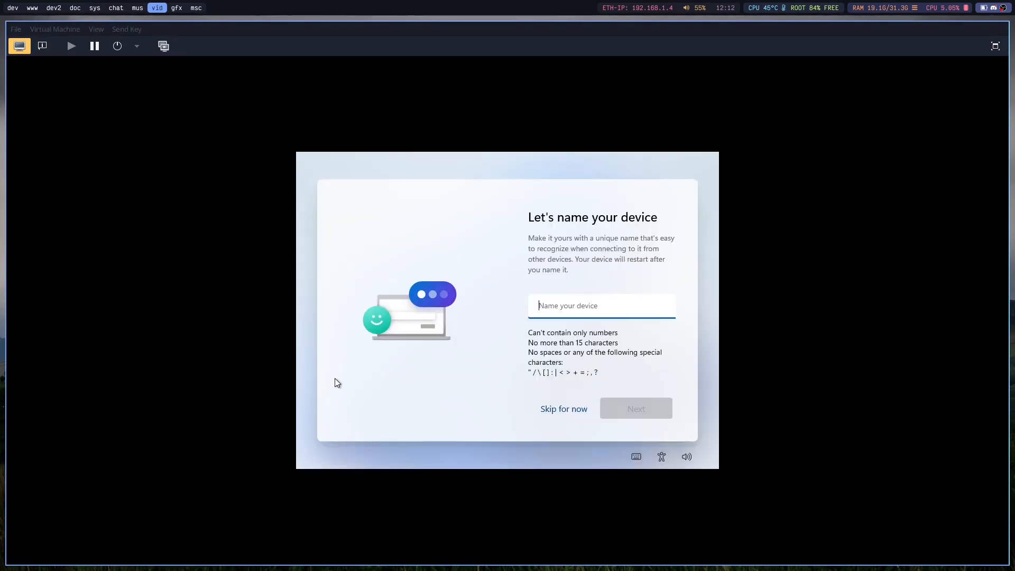
pyautogui.press('super+5')
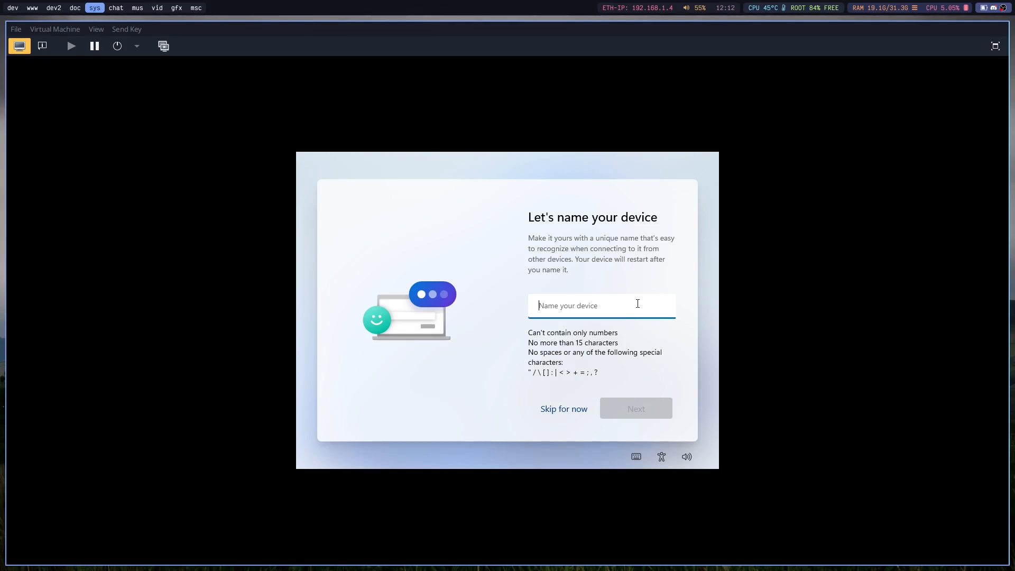
pyautogui.write('billy')
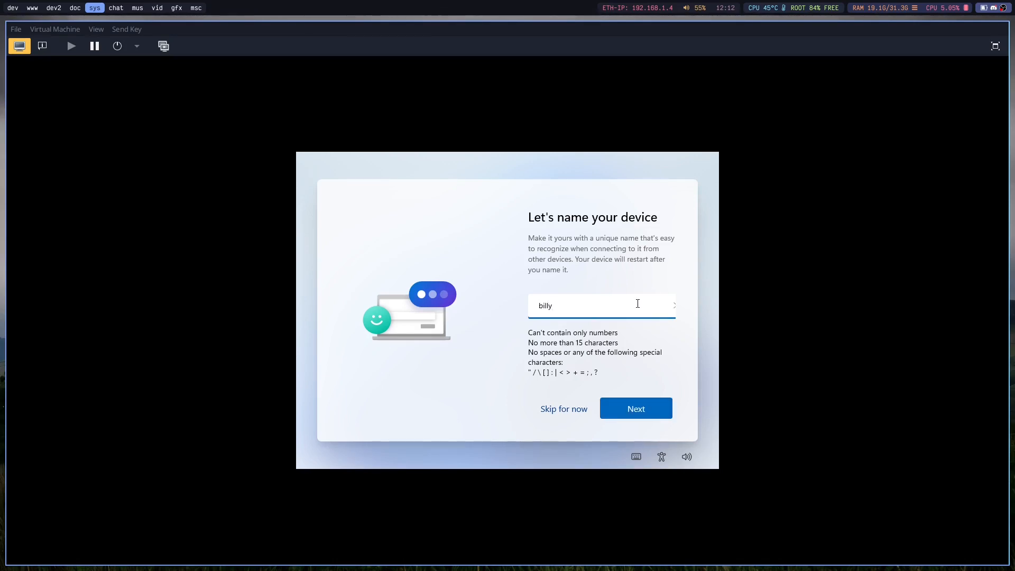
pyautogui.click(636, 413)
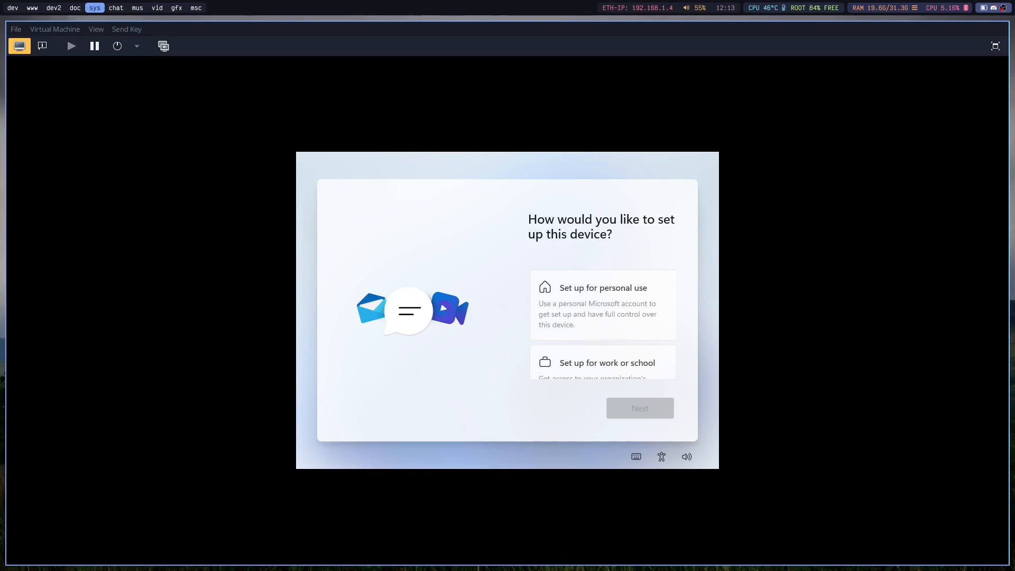
# Choose to set up the device for personal use and look over the Microsoft account sign-in page.
pyautogui.click(662, 304)
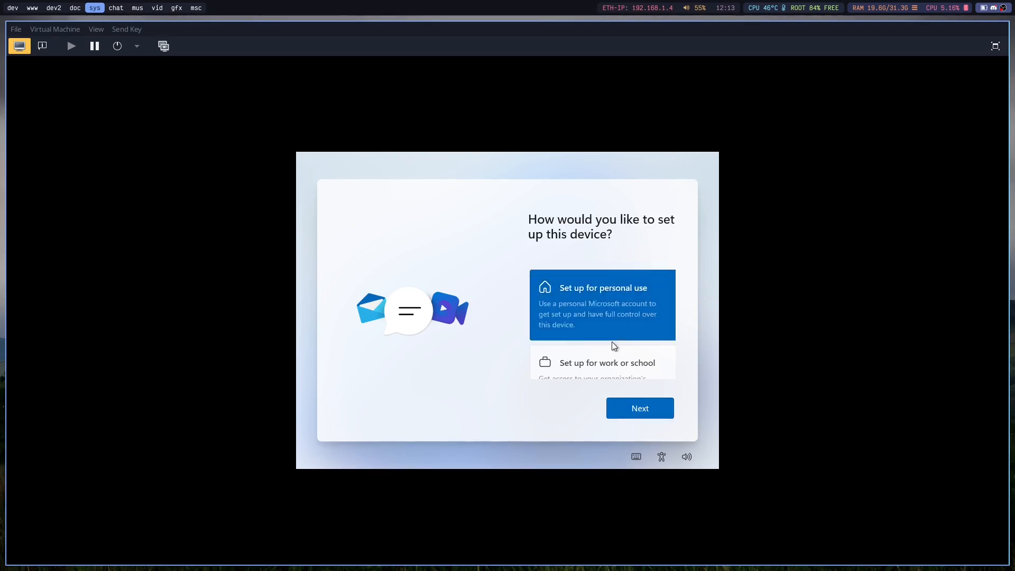
pyautogui.click(635, 416)
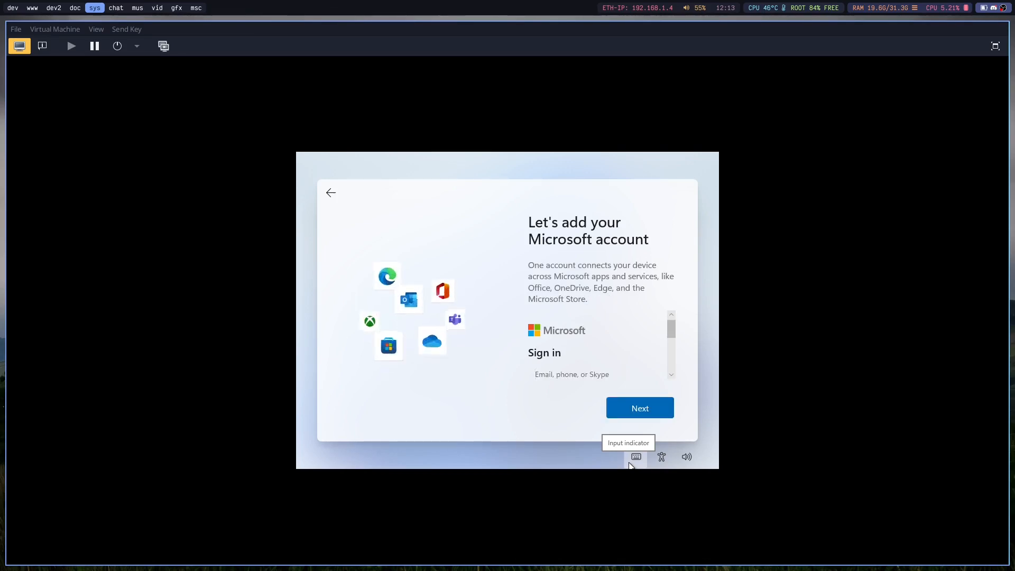
pyautogui.scroll(-3, 584, 369)
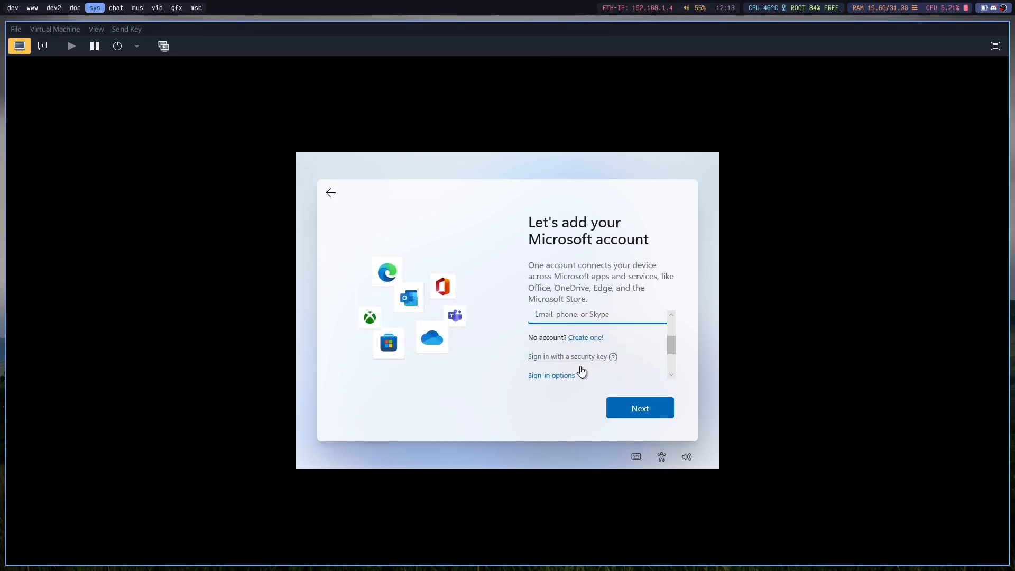
pyautogui.scroll(4, 534, 346)
pyautogui.scroll(-1, 535, 347)
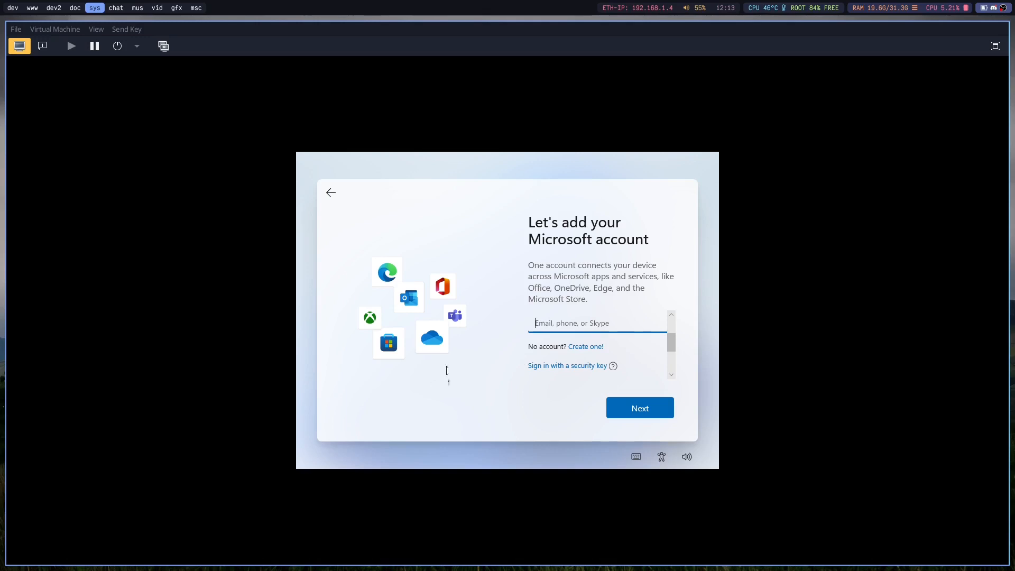
pyautogui.scroll(2, 585, 334)
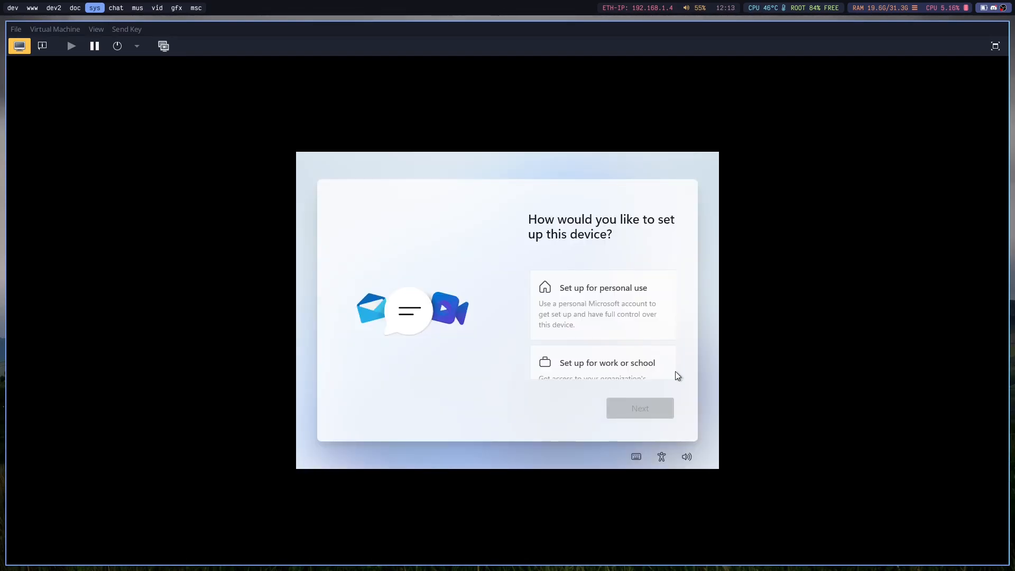
pyautogui.click(662, 304)
pyautogui.click(635, 417)
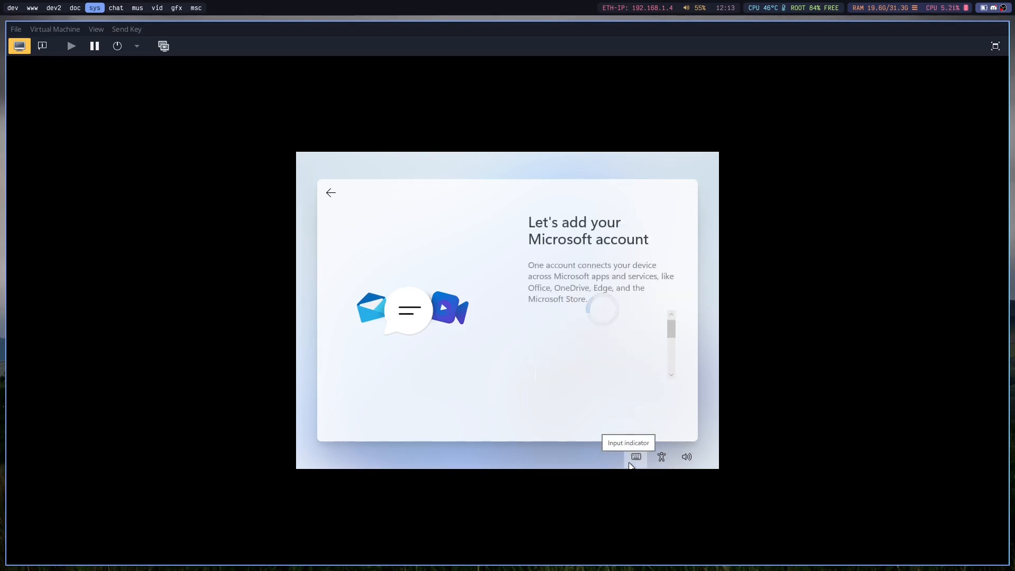
pyautogui.scroll(-2, 608, 330)
pyautogui.scroll(3, 532, 341)
pyautogui.scroll(-2, 529, 349)
pyautogui.scroll(2, 577, 335)
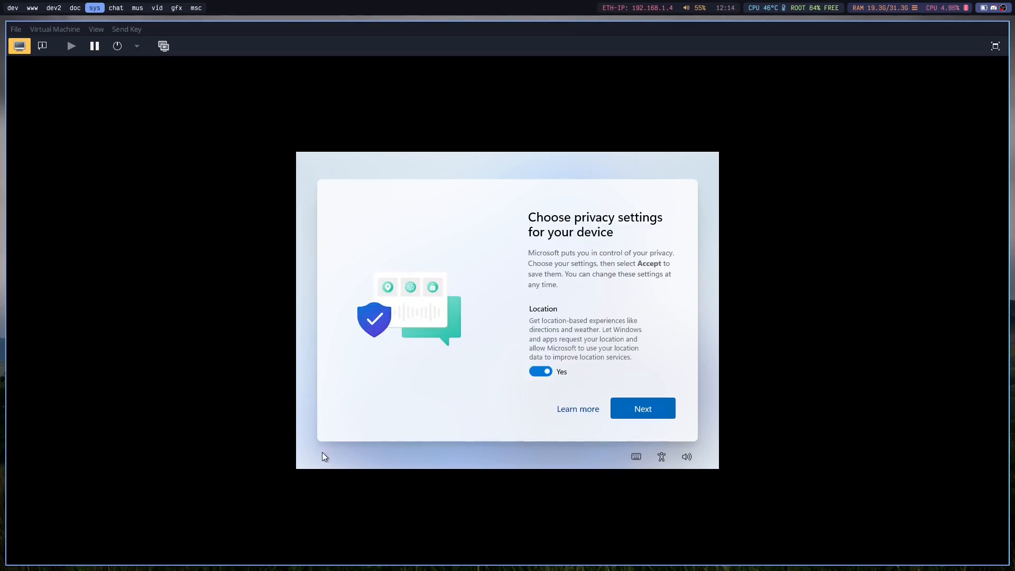
# Switch off Location and other data-sharing options in the device privacy settings and continue.
pyautogui.click(535, 373)
pyautogui.scroll(-3, 556, 377)
pyautogui.scroll(-5, 548, 338)
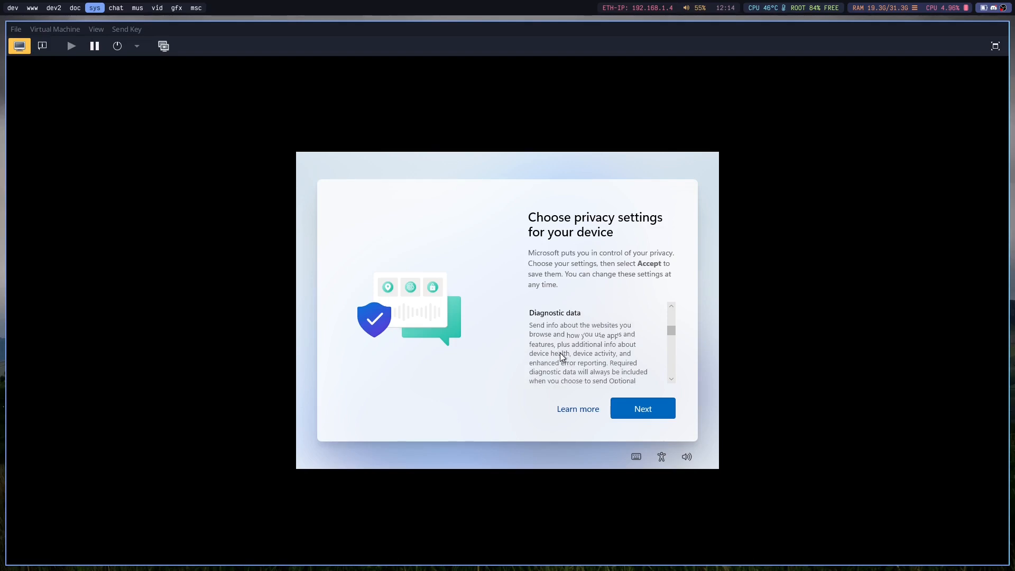
pyautogui.scroll(-5, 557, 354)
pyautogui.click(540, 364)
pyautogui.scroll(-3, 607, 344)
pyautogui.click(635, 416)
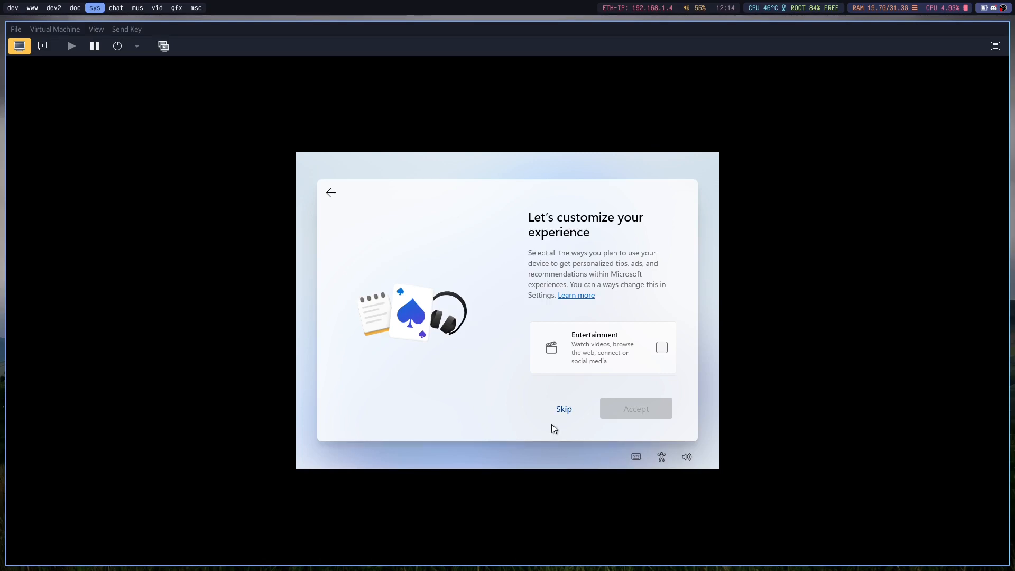
# Skip the experience customization and choose to save files only to this PC instead of OneDrive.
pyautogui.click(562, 410)
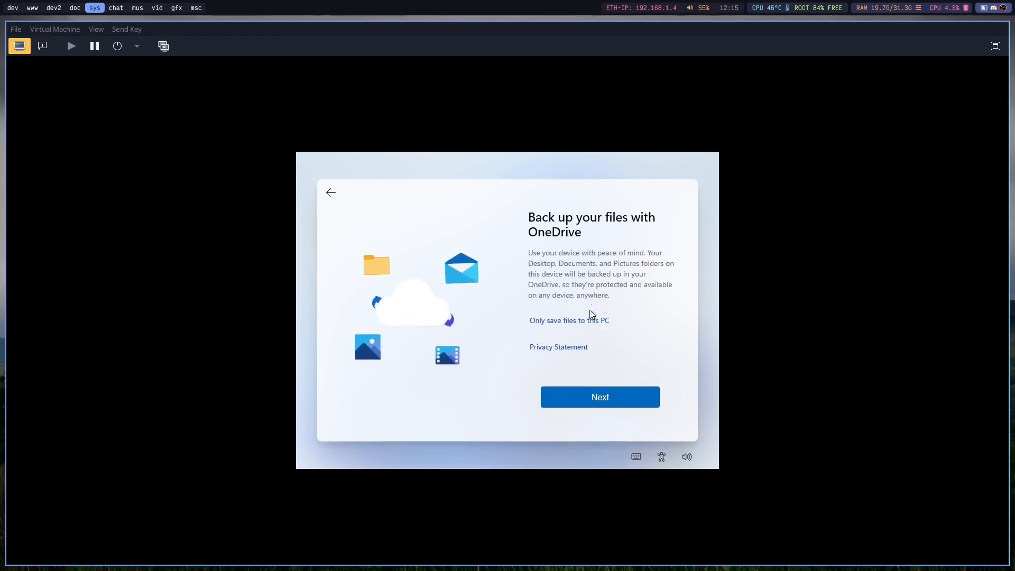
pyautogui.click(589, 321)
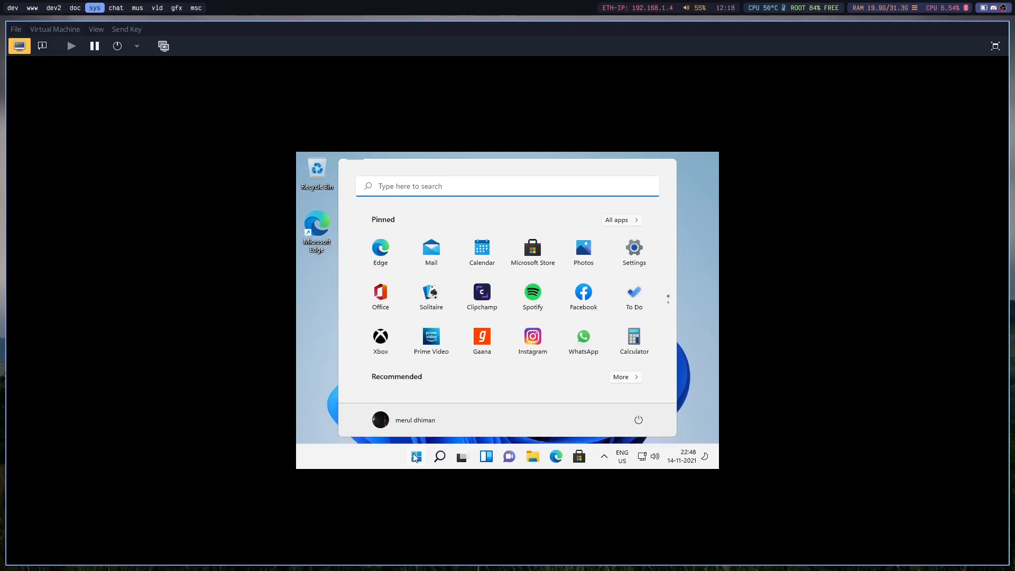
# Shut down the Windows 11 guest from within its desktop.
pyautogui.click(415, 456)
pyautogui.click(415, 456)
pyautogui.click(416, 455)
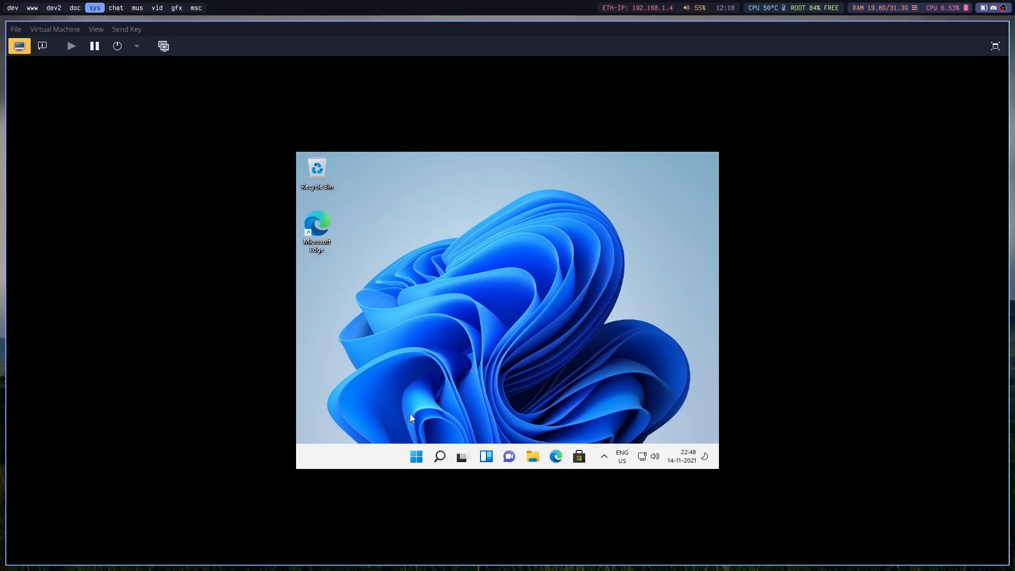
pyautogui.click(418, 461)
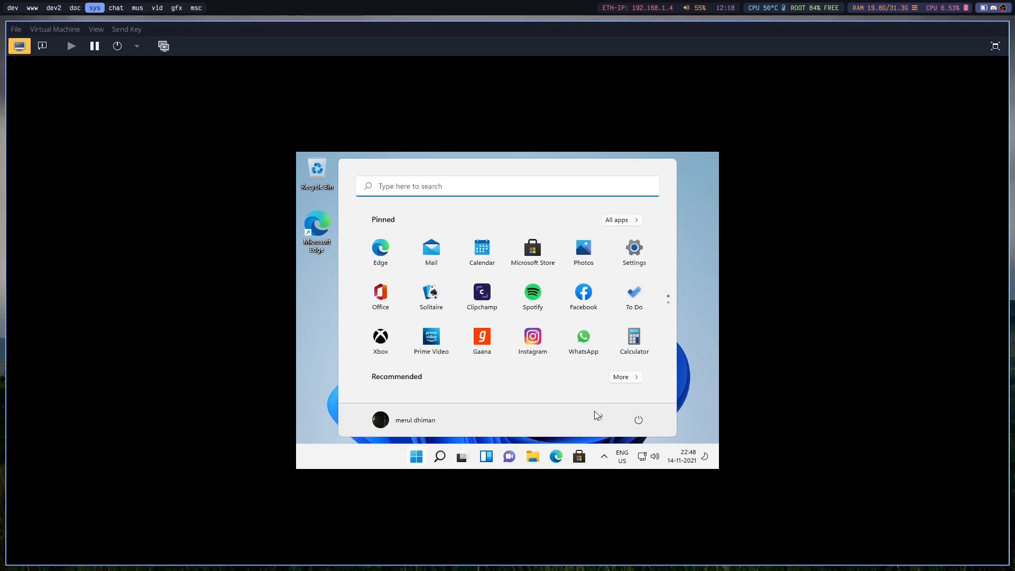
pyautogui.click(638, 420)
pyautogui.click(632, 382)
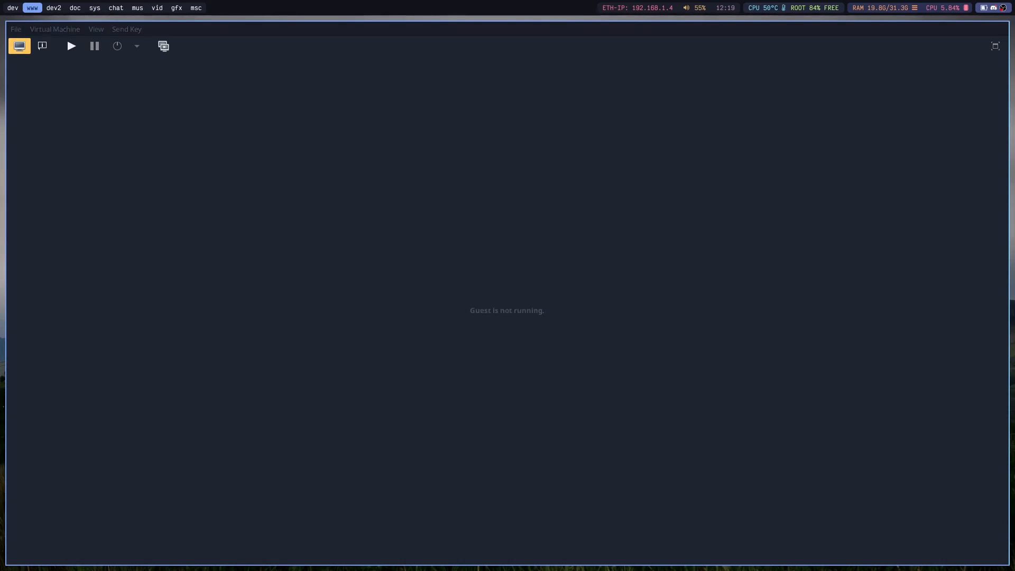
# Switch to the web browser beside the virtual machine window and open the Risingprism wiki page "6) Preparation and placing of ROM file".
pyautogui.moveTo(0, 202); pyautogui.dragTo(25, 352)
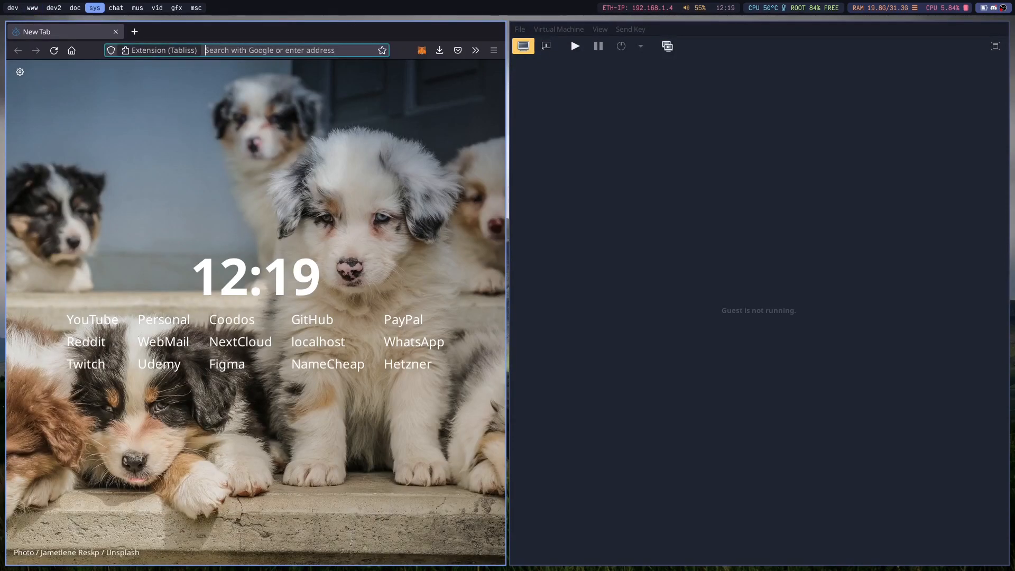
pyautogui.click(237, 50)
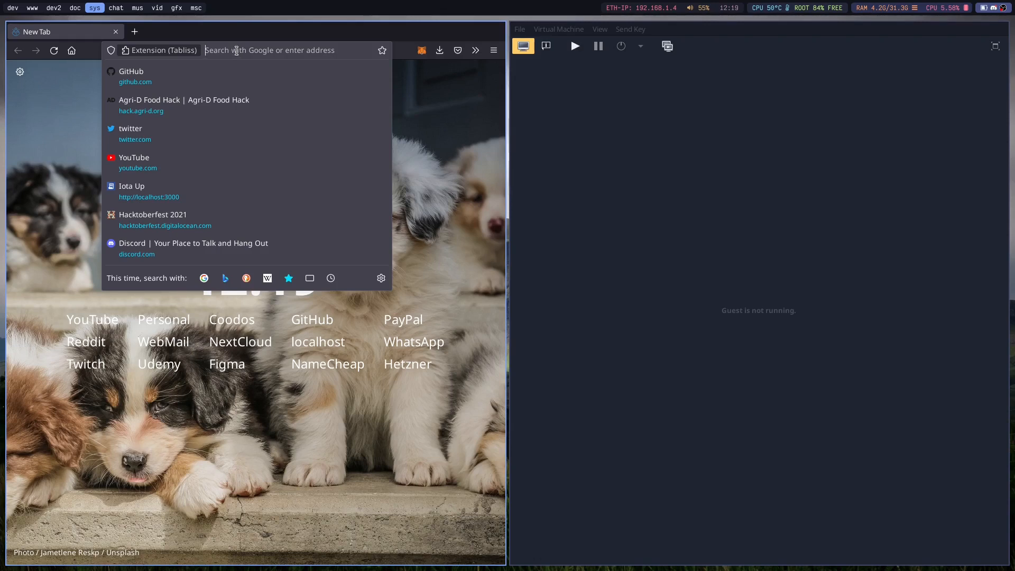
pyautogui.write('risig')
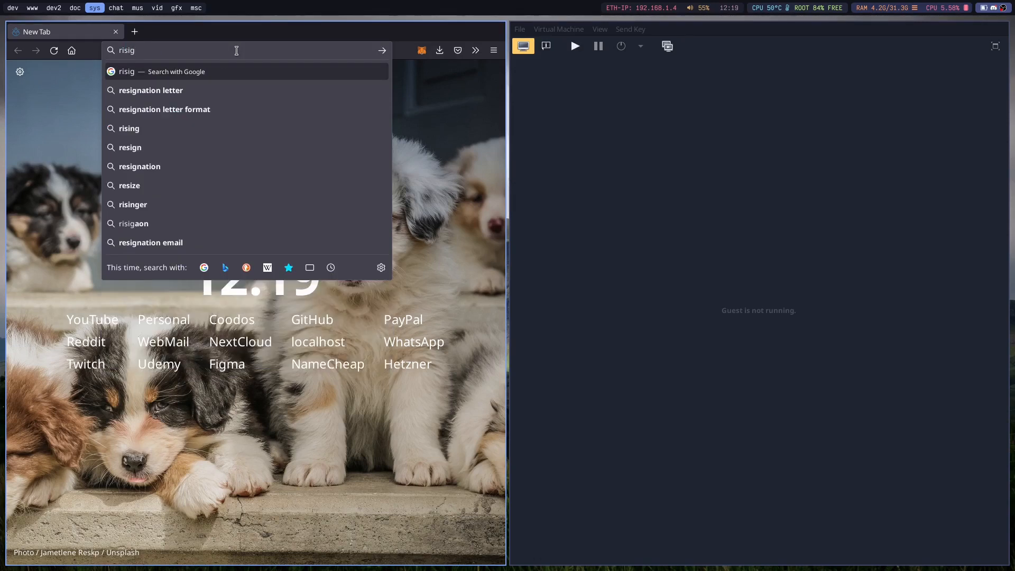
pyautogui.press('Down')
pyautogui.press('Down')
pyautogui.press('Down')
pyautogui.press('Down')
pyautogui.press('Down')
pyautogui.press('Down')
pyautogui.press('Down')
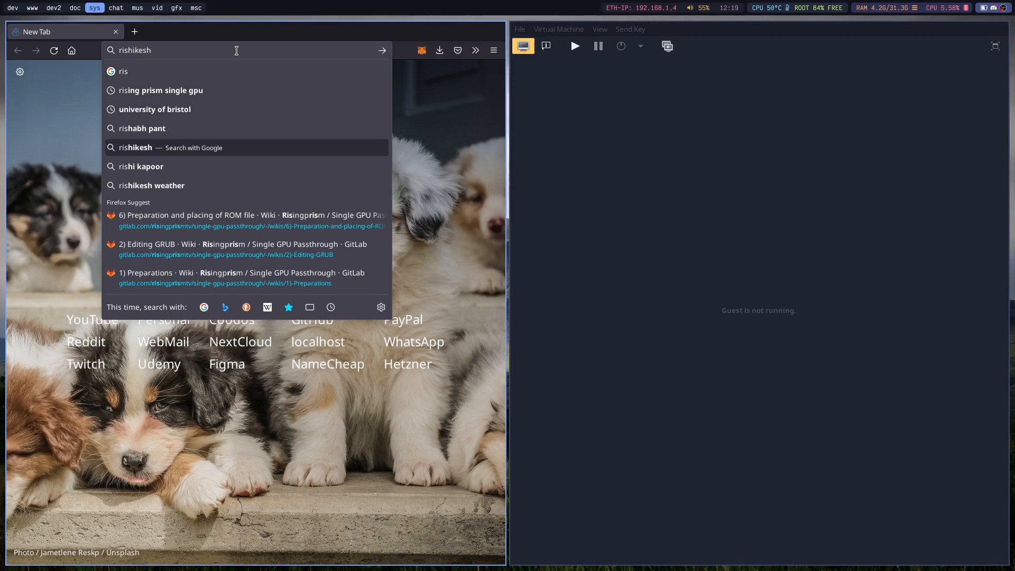
pyautogui.press('Return')
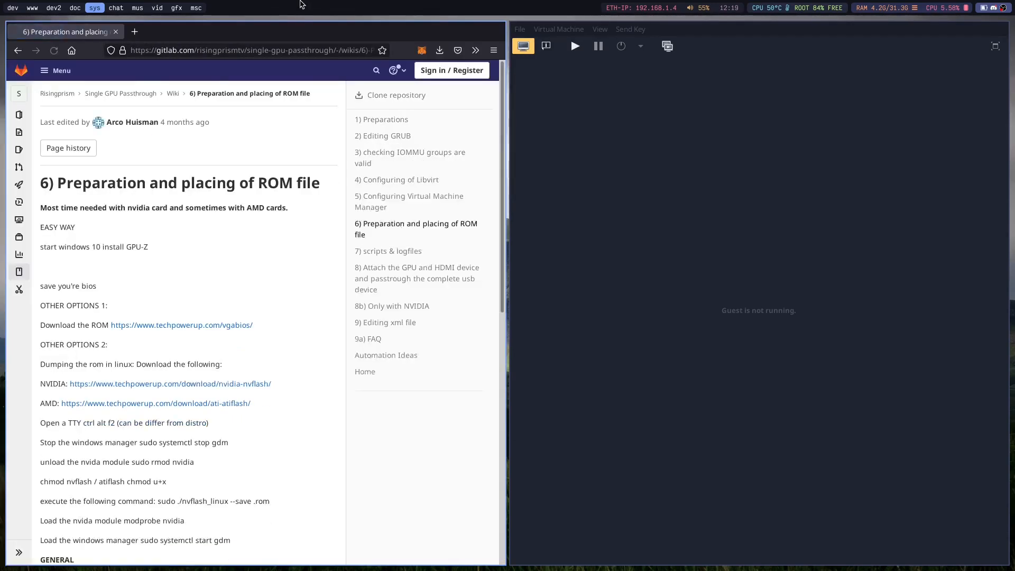
# Open the wiki's techpowerup vgabios link in a new tab, then read the ROM download and Linux dumping options on the wiki page.
pyautogui.scroll(-4, 216, 299)
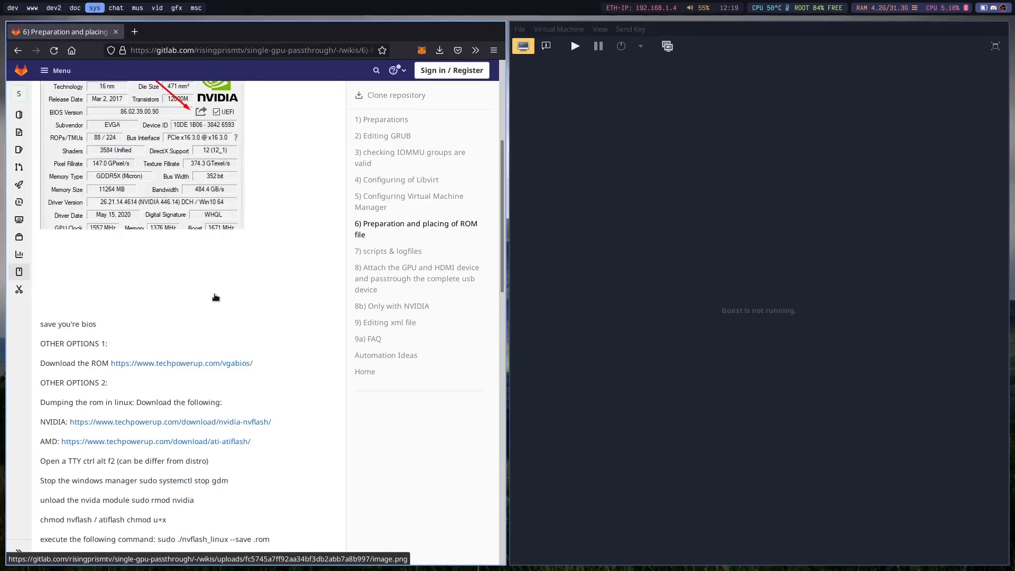
pyautogui.middleClick(190, 363)
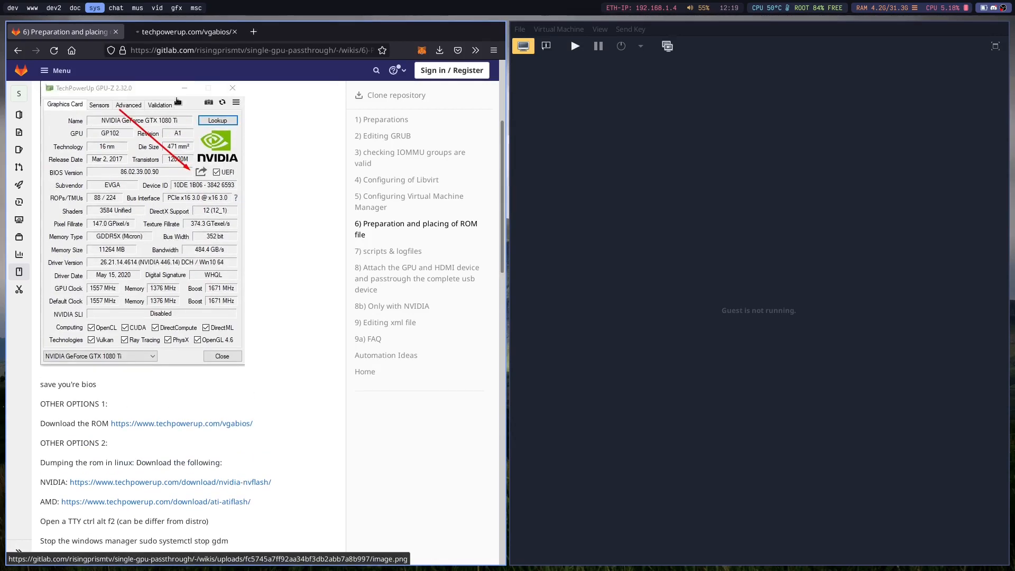
pyautogui.click(180, 31)
pyautogui.click(63, 31)
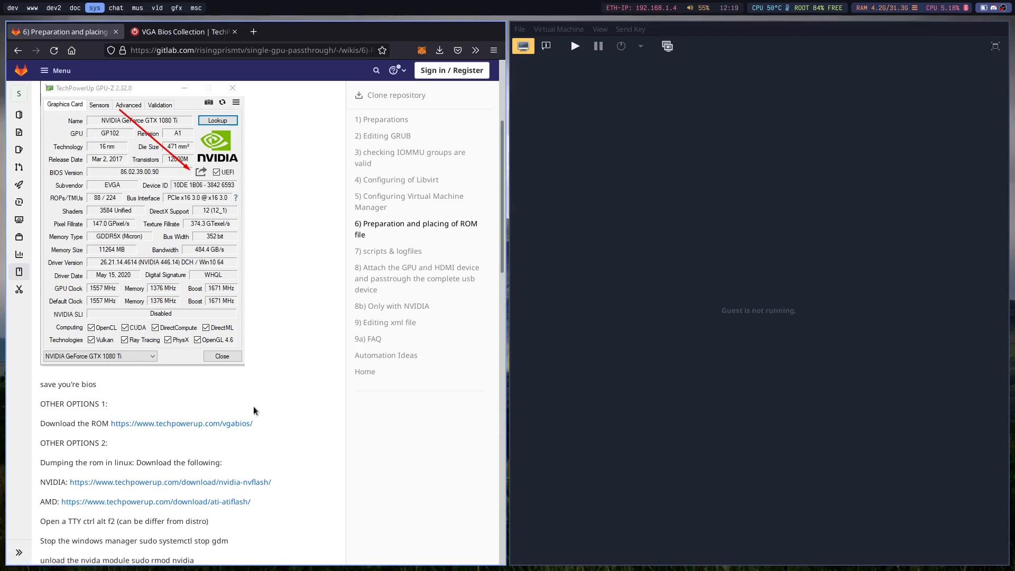
pyautogui.scroll(3, 165, 423)
pyautogui.scroll(-3, 205, 504)
pyautogui.moveTo(274, 424); pyautogui.dragTo(101, 423)
pyautogui.click(186, 447)
pyautogui.moveTo(50, 462); pyautogui.dragTo(294, 465)
pyautogui.click(296, 465)
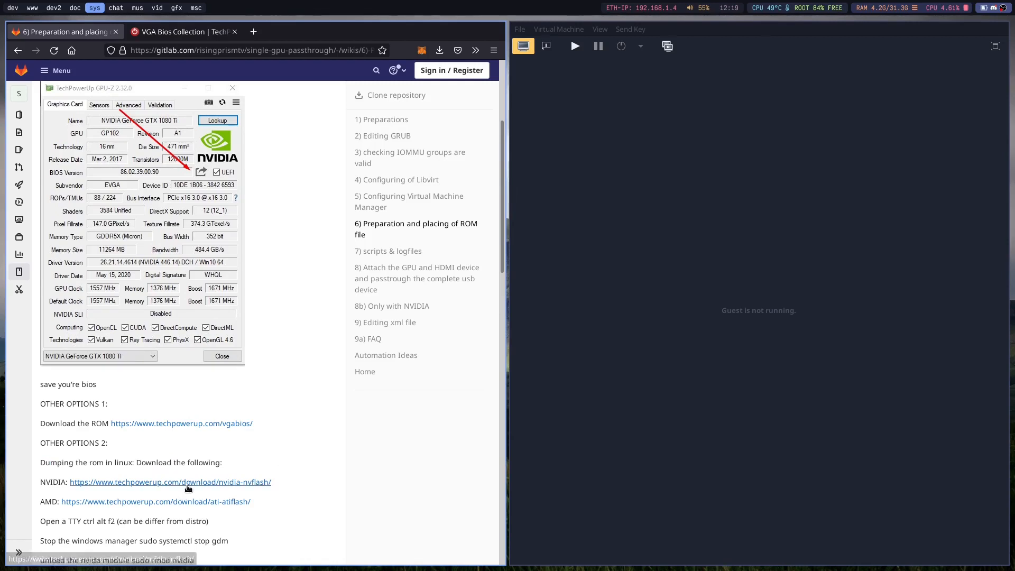
# Open the wiki's NVIDIA nvflash link in a new tab and examine the NVFlash downloads and supported cards.
pyautogui.scroll(1, 189, 489)
pyautogui.scroll(-1, 192, 482)
pyautogui.middleClick(209, 481)
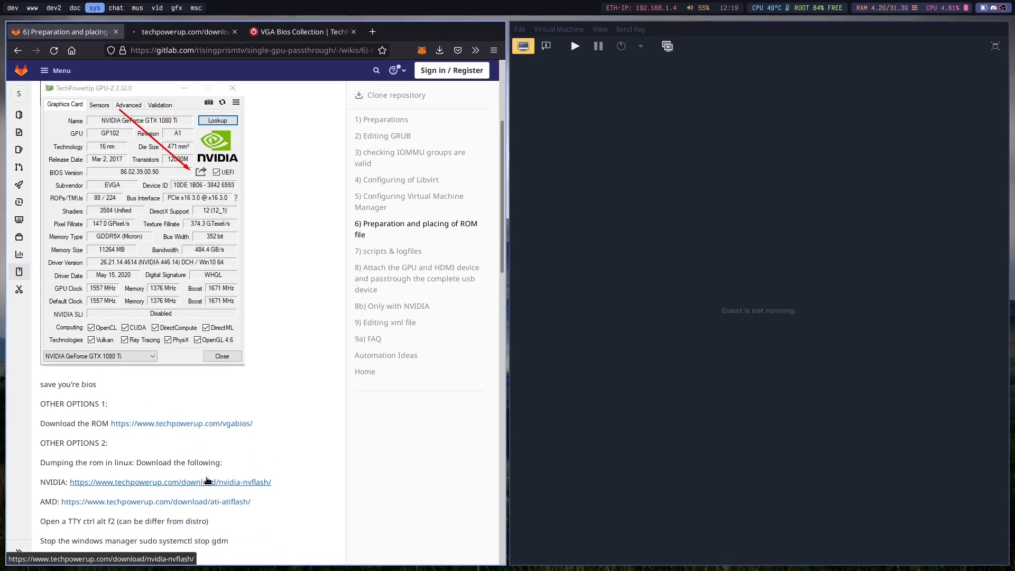
pyautogui.click(180, 32)
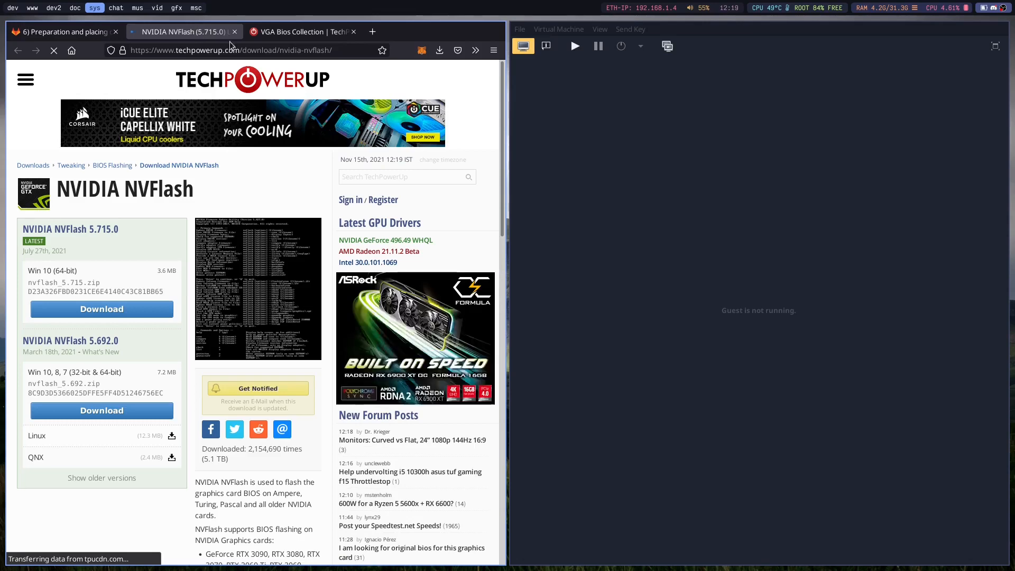
pyautogui.scroll(-7, 207, 274)
pyautogui.scroll(-1, 210, 276)
pyautogui.scroll(8, 214, 282)
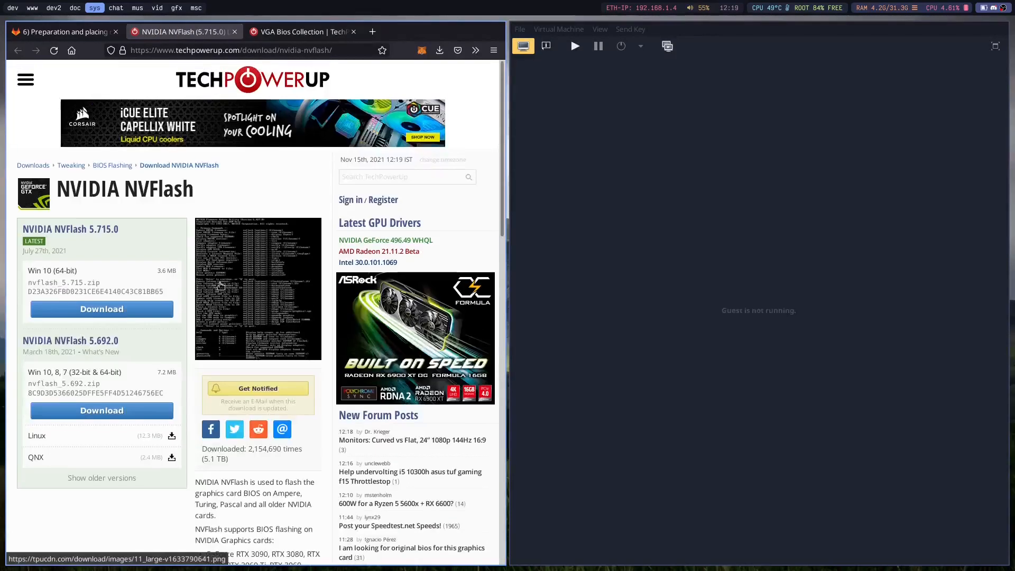
pyautogui.scroll(-8, 216, 287)
pyautogui.scroll(6, 213, 283)
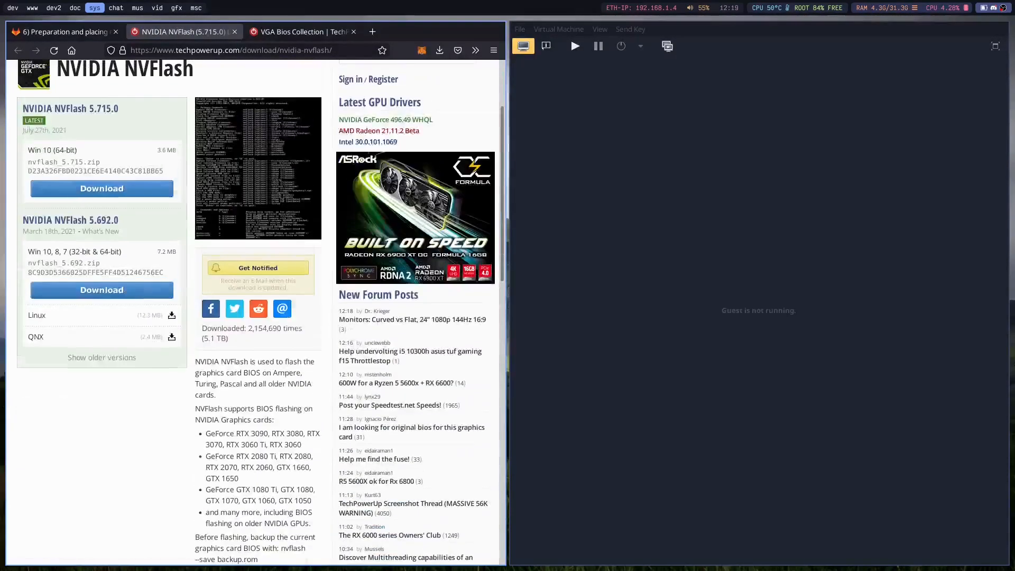
# Return to the ROM file wiki page and review its dumping commands and general instructions.
pyautogui.click(84, 31)
pyautogui.scroll(-7, 136, 401)
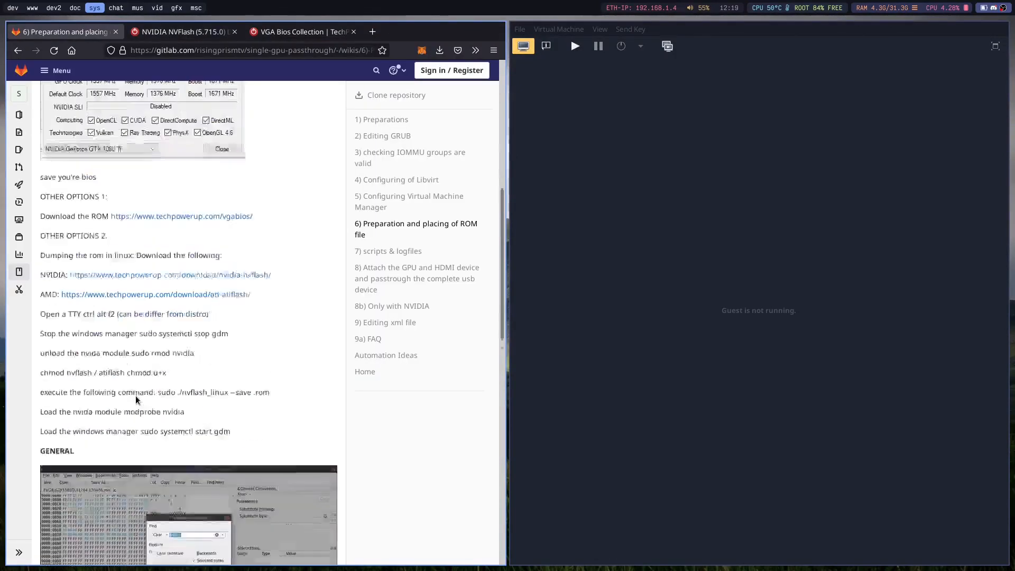
pyautogui.scroll(-7, 137, 400)
pyautogui.scroll(18, 153, 406)
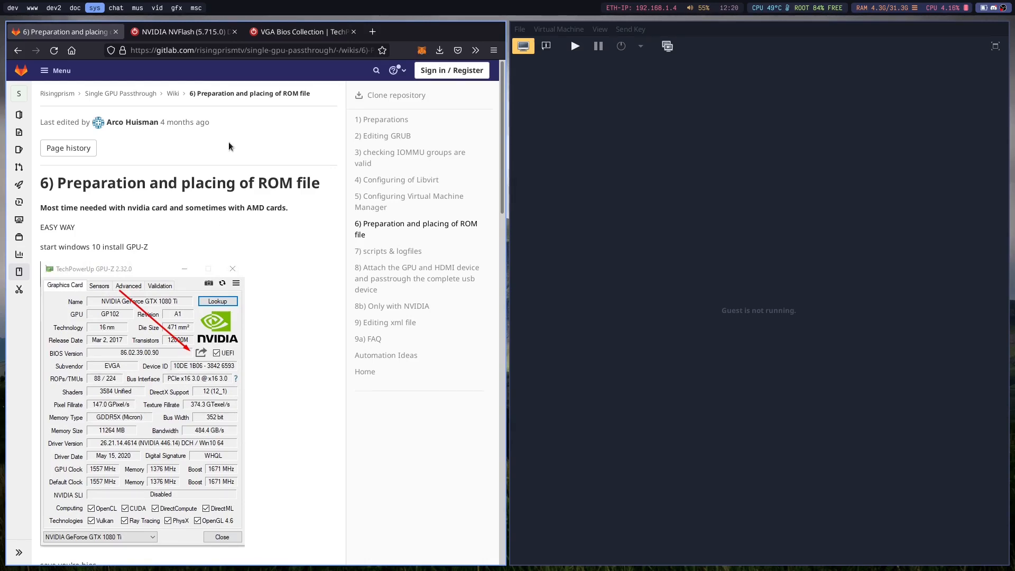
# Reread the wiki's note on which graphics cards need a ROM file, and revisit the NVFlash download page.
pyautogui.tripleClick(223, 205)
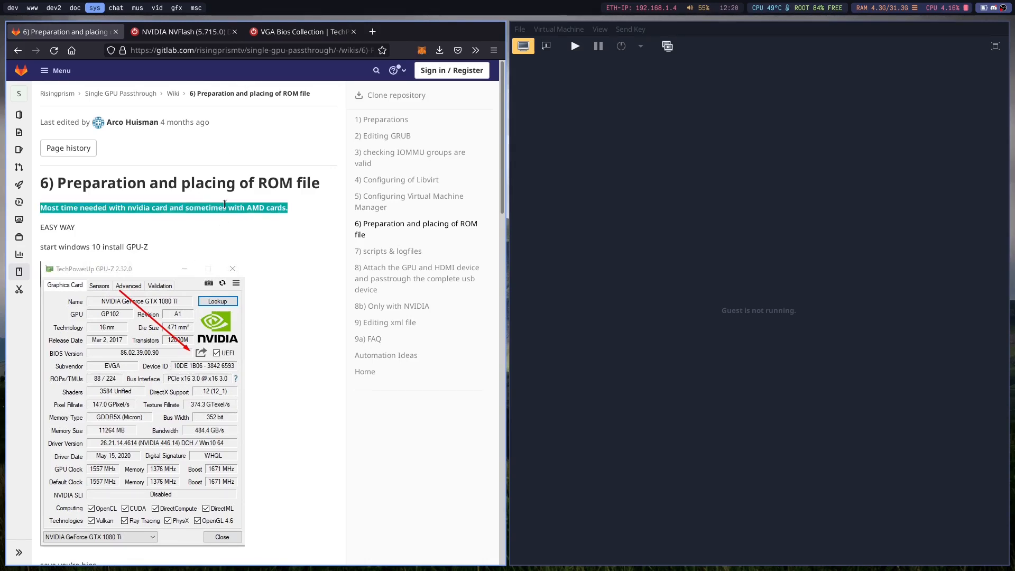
pyautogui.click(225, 206)
pyautogui.click(179, 31)
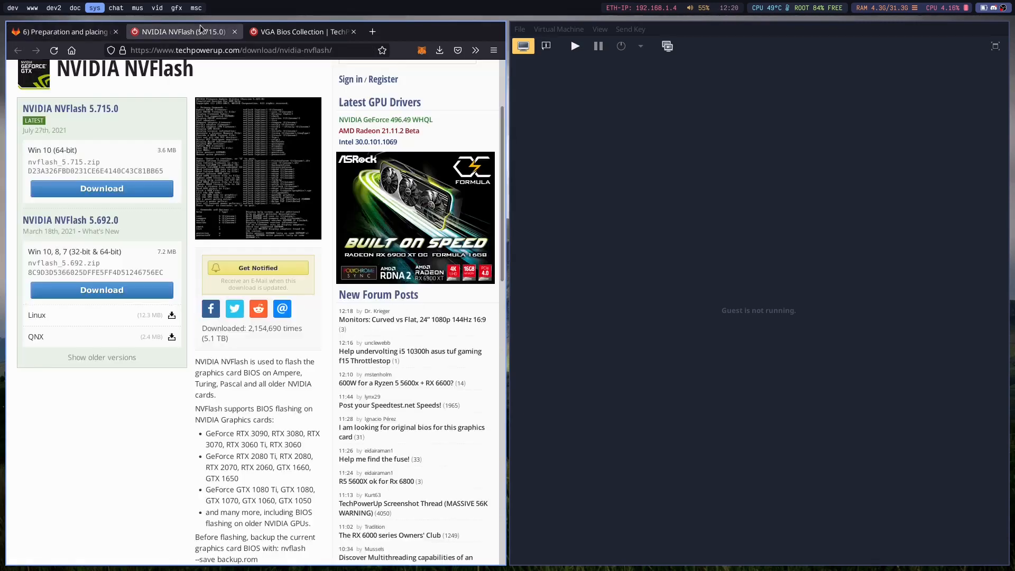
# Filter the Video BIOS Collection by brand AMD, vendor Gigabyte and model RX 570, and browse the matching entries.
pyautogui.click(296, 32)
pyautogui.scroll(-3, 157, 348)
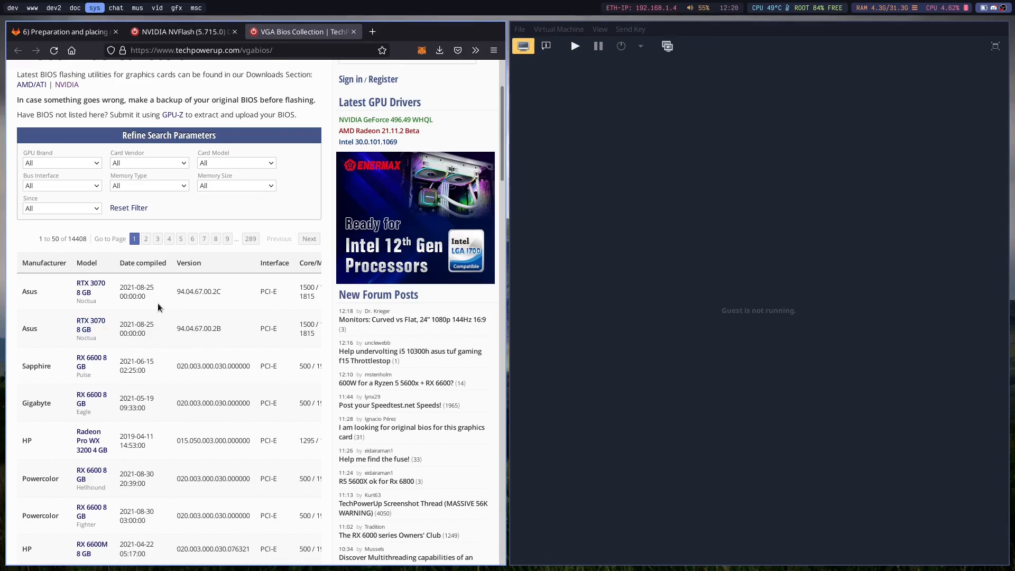
pyautogui.click(80, 165)
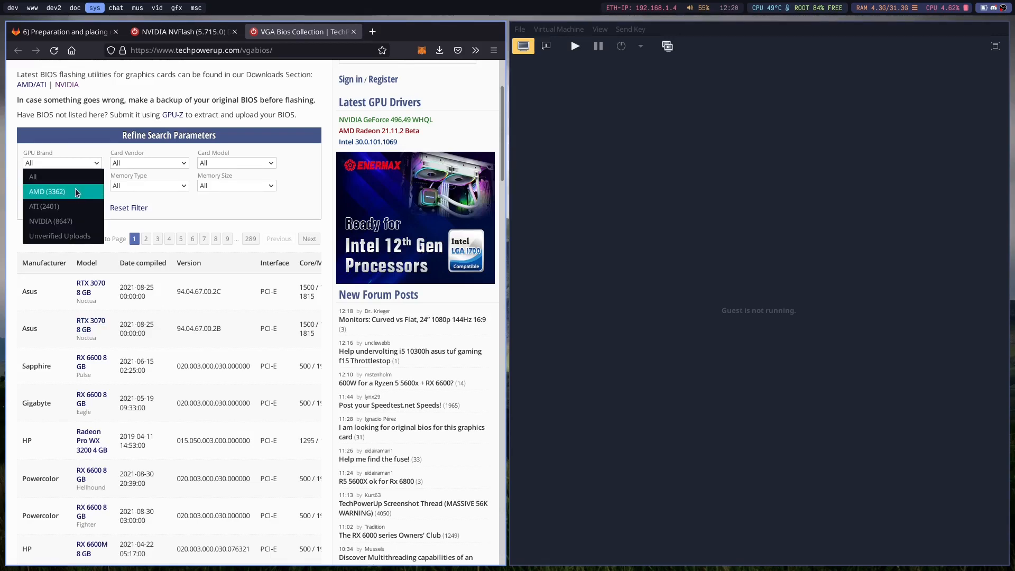
pyautogui.click(76, 190)
pyautogui.click(165, 284)
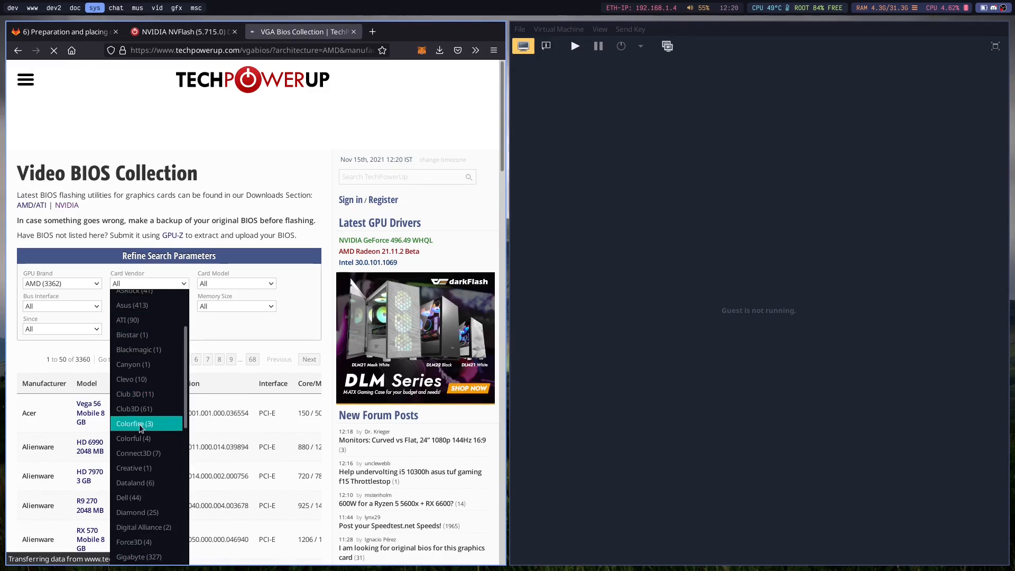
pyautogui.click(144, 556)
pyautogui.click(236, 283)
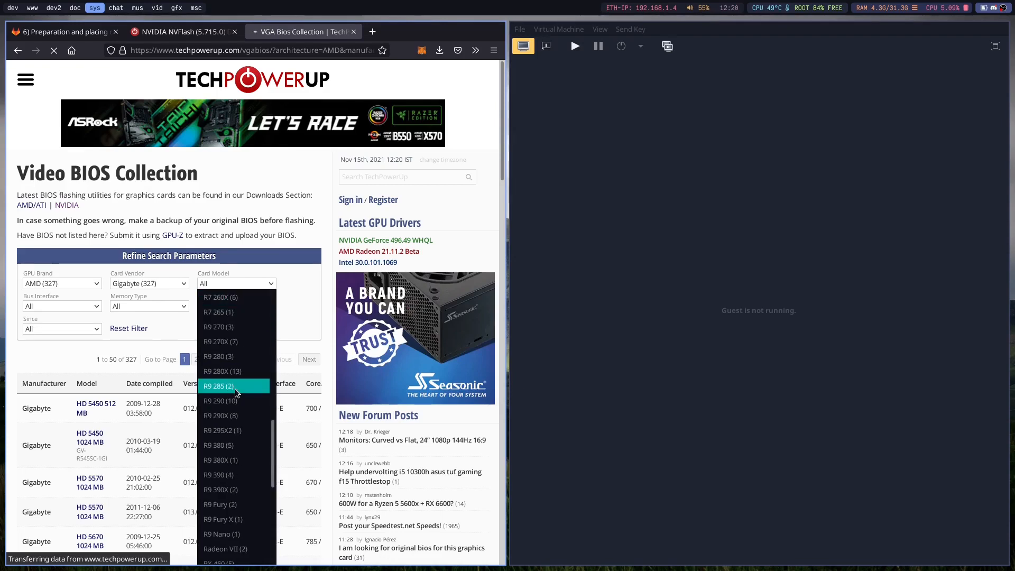
pyautogui.scroll(-10, 237, 394)
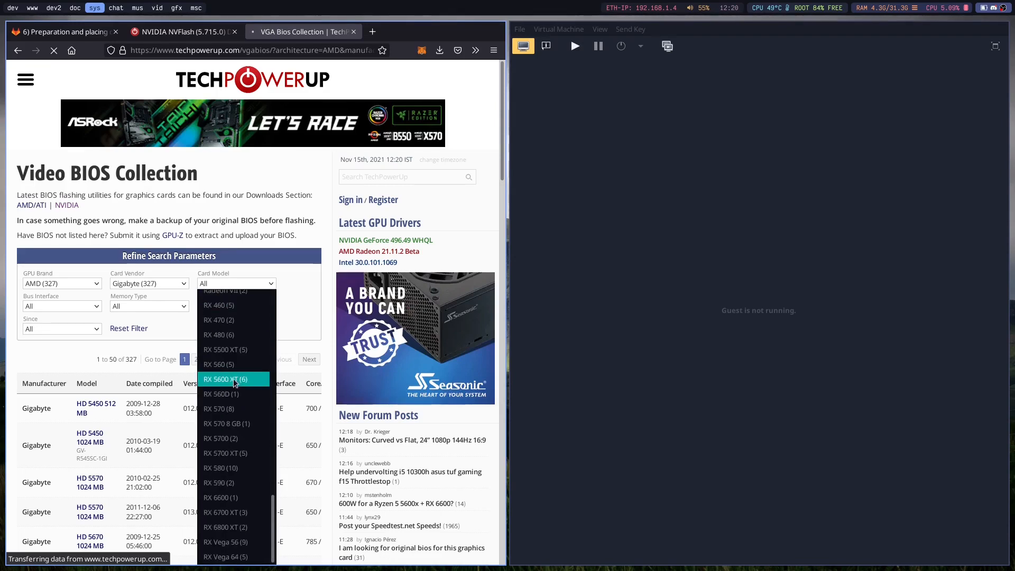
pyautogui.click(219, 408)
pyautogui.scroll(-5, 106, 381)
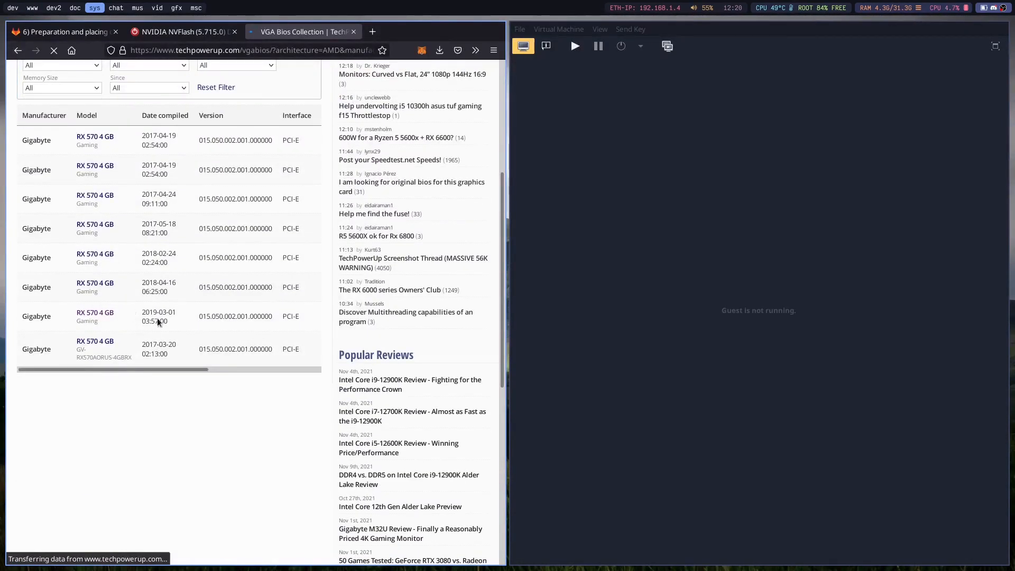
pyautogui.click(100, 316)
pyautogui.scroll(5, 104, 332)
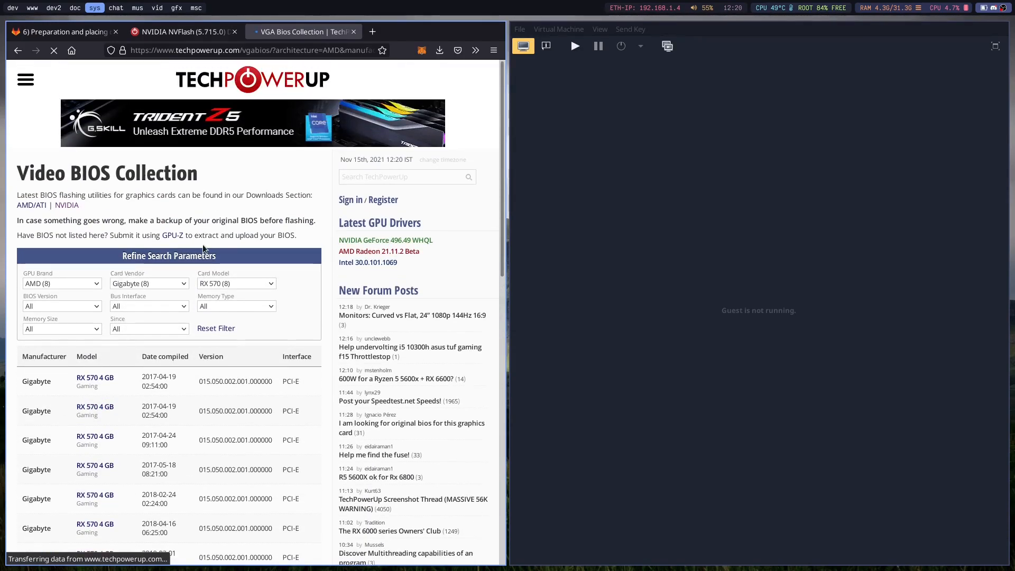
# Review the NVFlash download page and the filtered Video BIOS Collection list again.
pyautogui.click(158, 33)
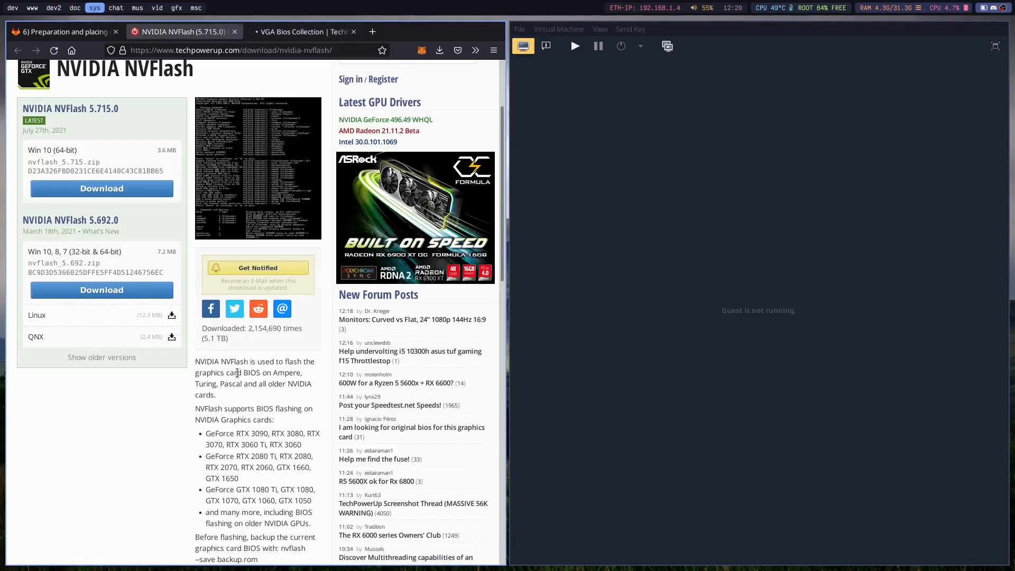
pyautogui.scroll(3, 253, 435)
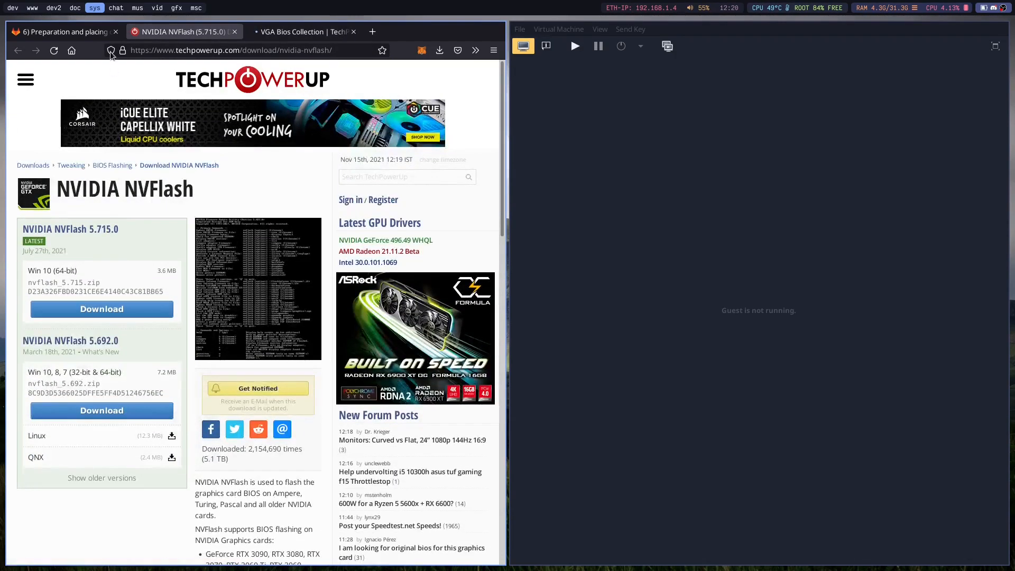
pyautogui.click(91, 33)
pyautogui.click(174, 33)
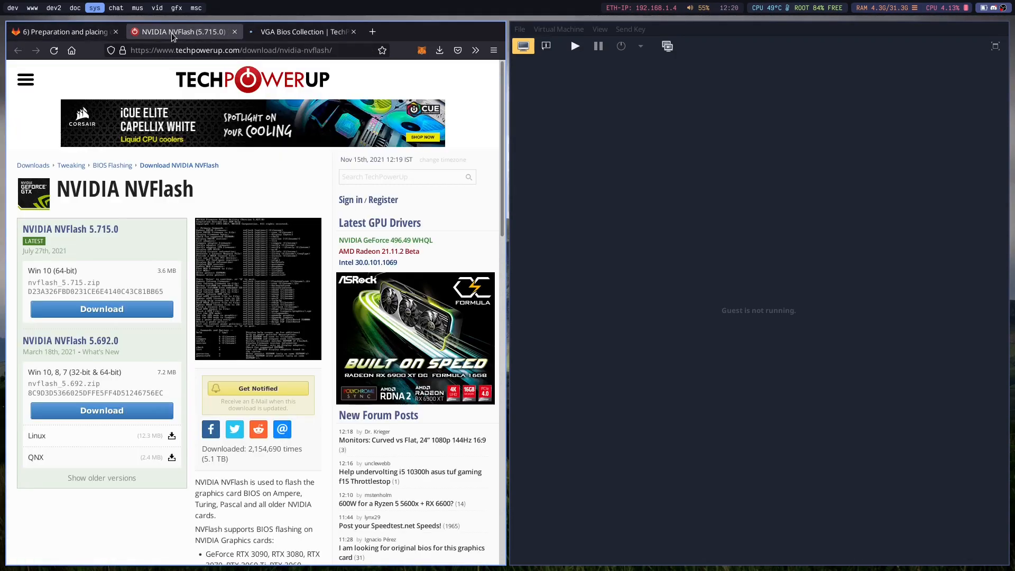
pyautogui.click(280, 32)
pyautogui.scroll(-3, 157, 291)
pyautogui.scroll(3, 157, 256)
pyautogui.scroll(-1, 159, 257)
pyautogui.scroll(1, 159, 257)
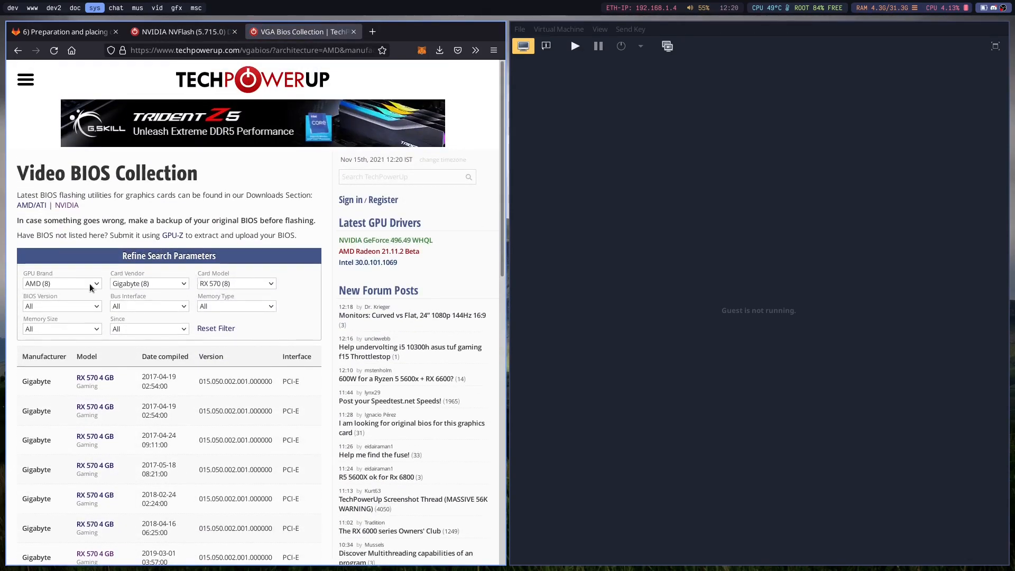
# Set the GPU Brand filter of the Video BIOS Collection back to All.
pyautogui.click(89, 286)
pyautogui.click(70, 287)
pyautogui.click(81, 286)
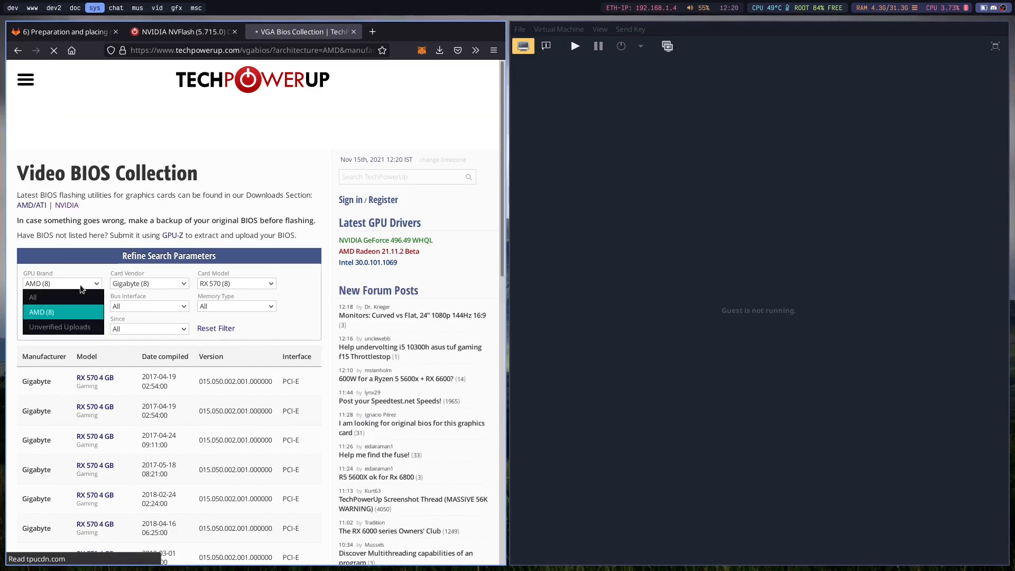
pyautogui.click(87, 269)
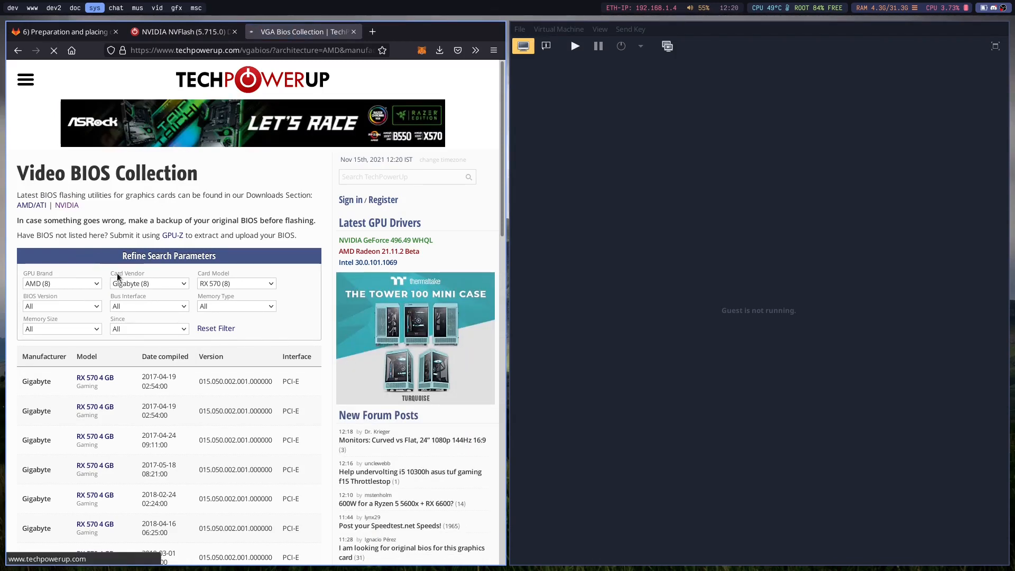
pyautogui.click(90, 286)
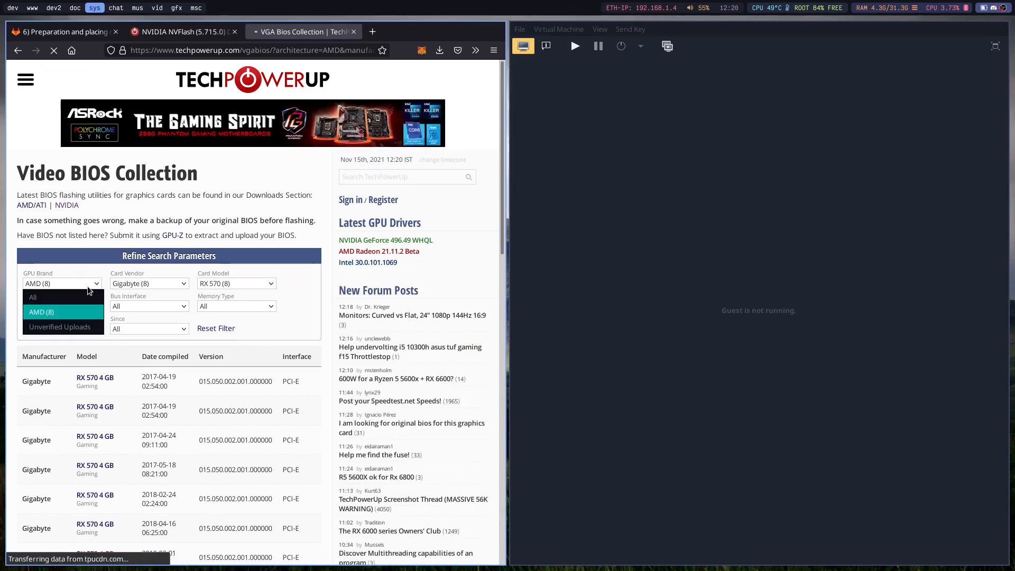
pyautogui.click(64, 297)
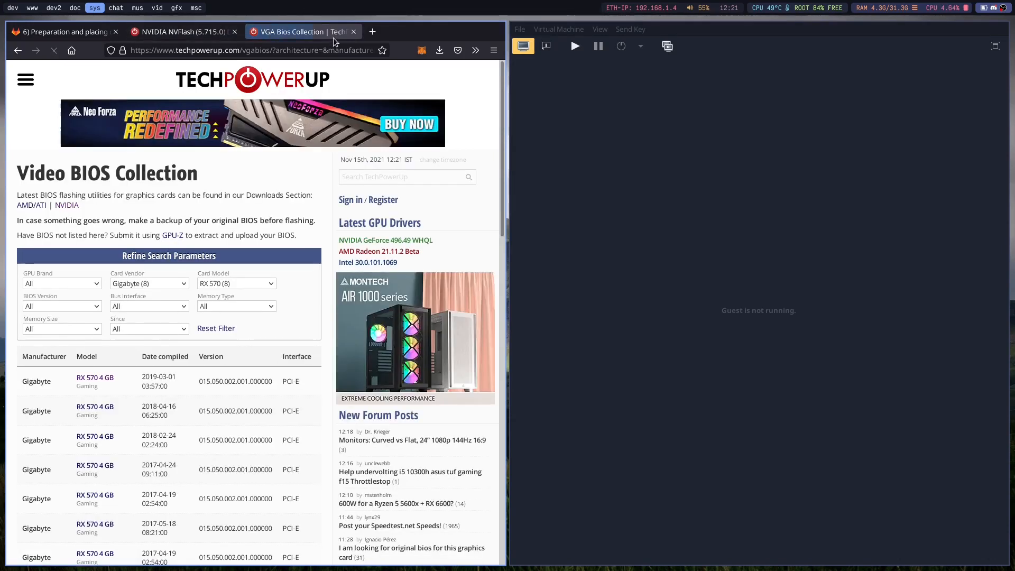
# Remove the filter parameters from the page address and reload the unfiltered techpowerup.com/vgabios/ collection.
pyautogui.click(274, 49)
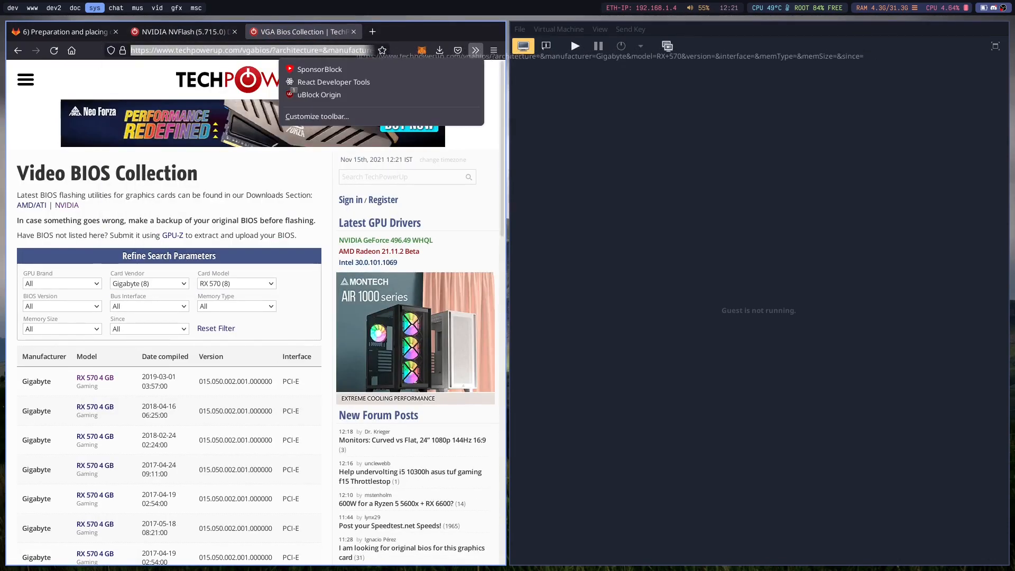
pyautogui.click(276, 48)
pyautogui.click(271, 50)
pyautogui.moveTo(270, 49); pyautogui.dragTo(580, 57)
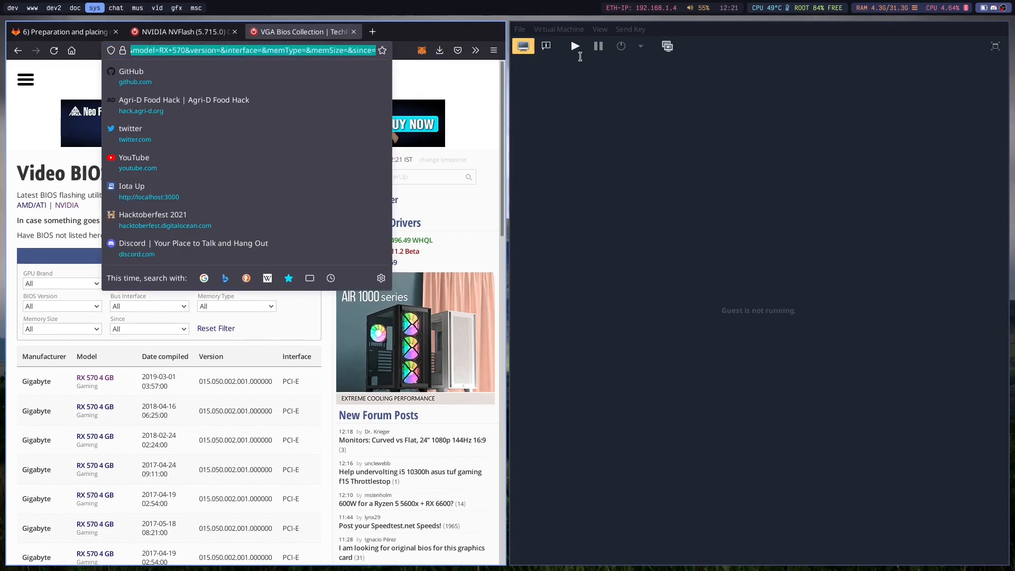
pyautogui.press('BackSpace')
pyautogui.press('Return')
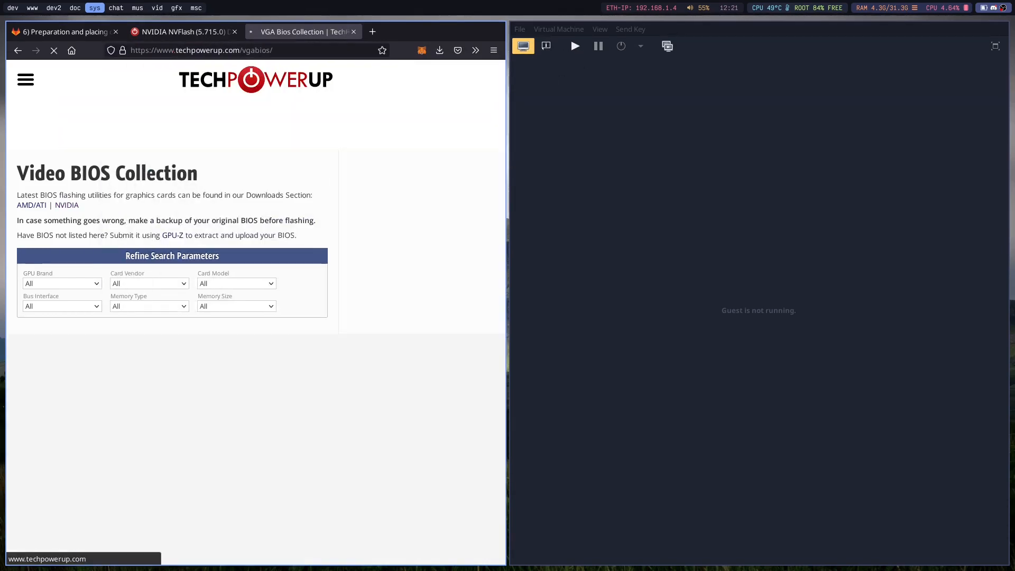
pyautogui.click(49, 286)
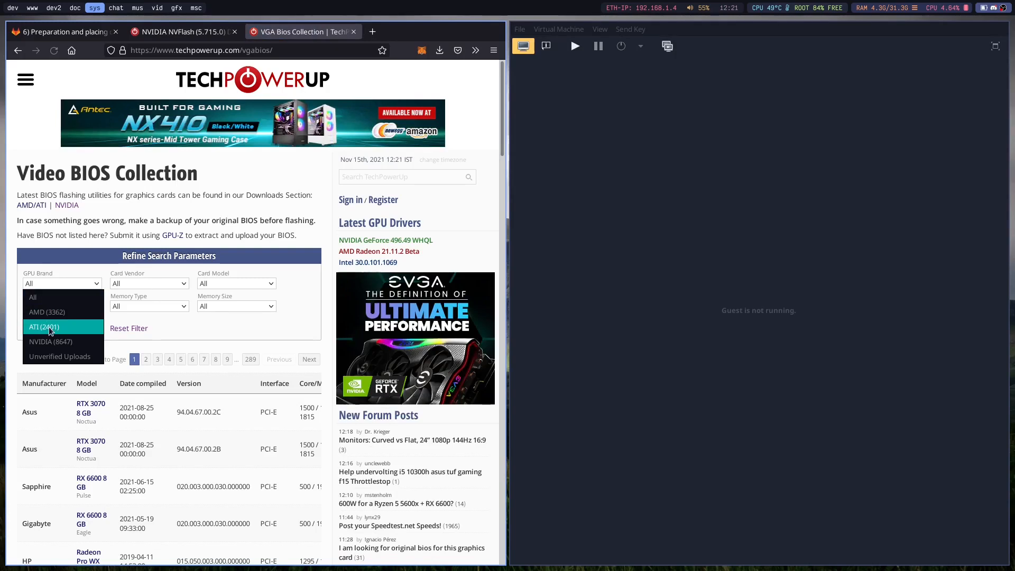
pyautogui.click(51, 338)
pyautogui.click(53, 286)
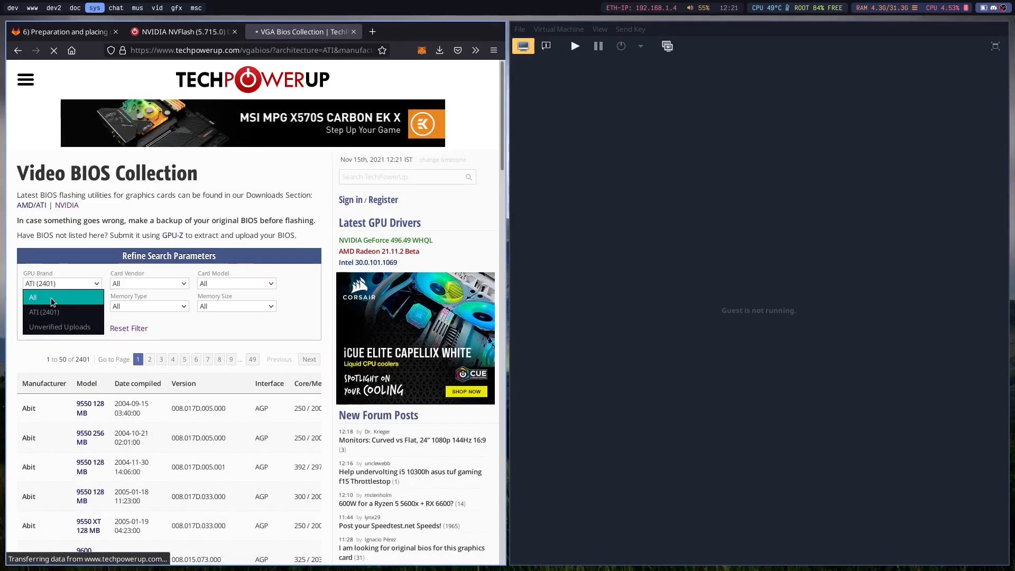
pyautogui.click(234, 184)
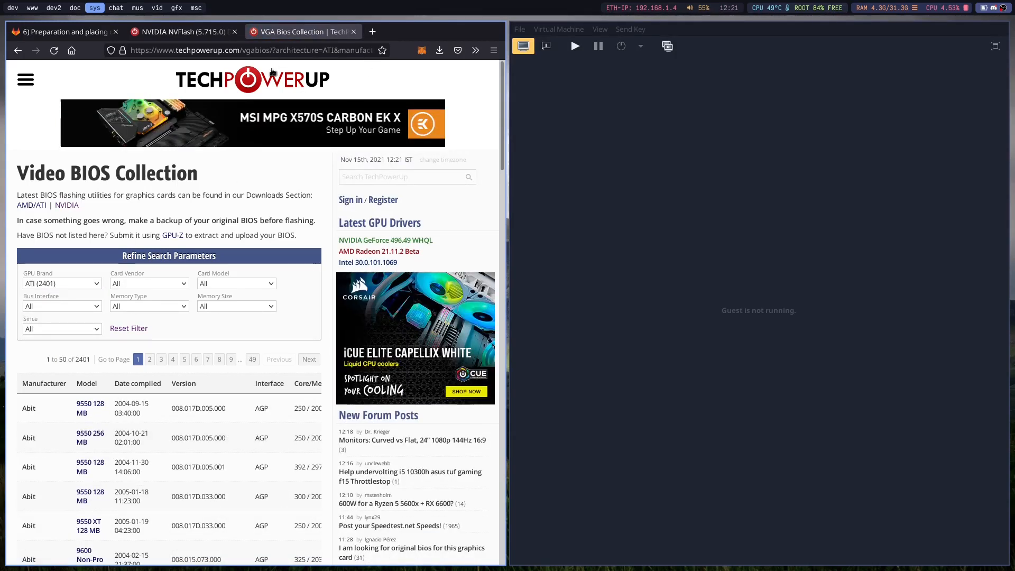
pyautogui.hotkey('alt', 'Left')
# Filter the Video BIOS Collection by brand NVIDIA, vendor EVGA and model GTX 1080 Ti.
pyautogui.click(38, 284)
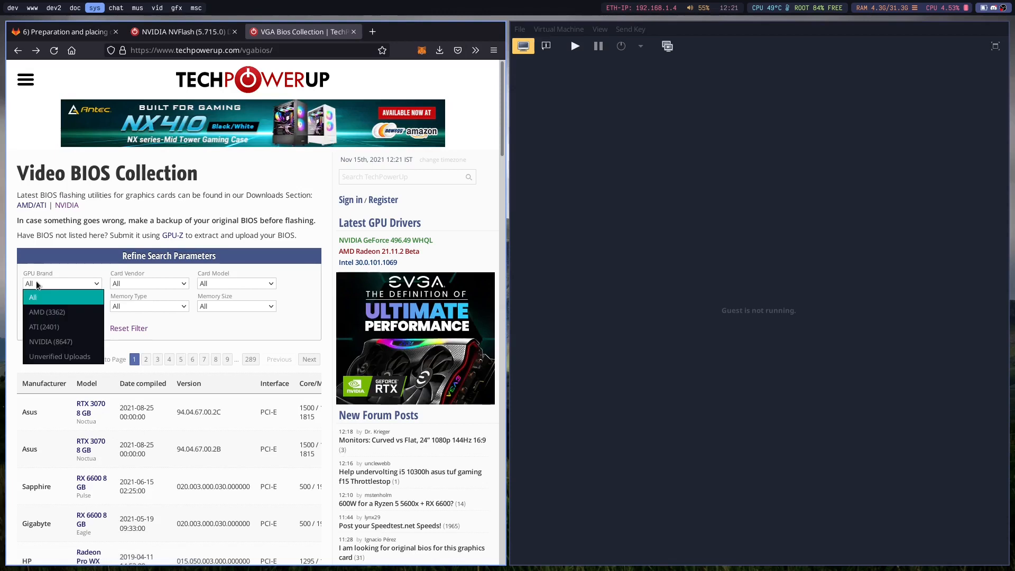
pyautogui.click(33, 339)
pyautogui.click(145, 285)
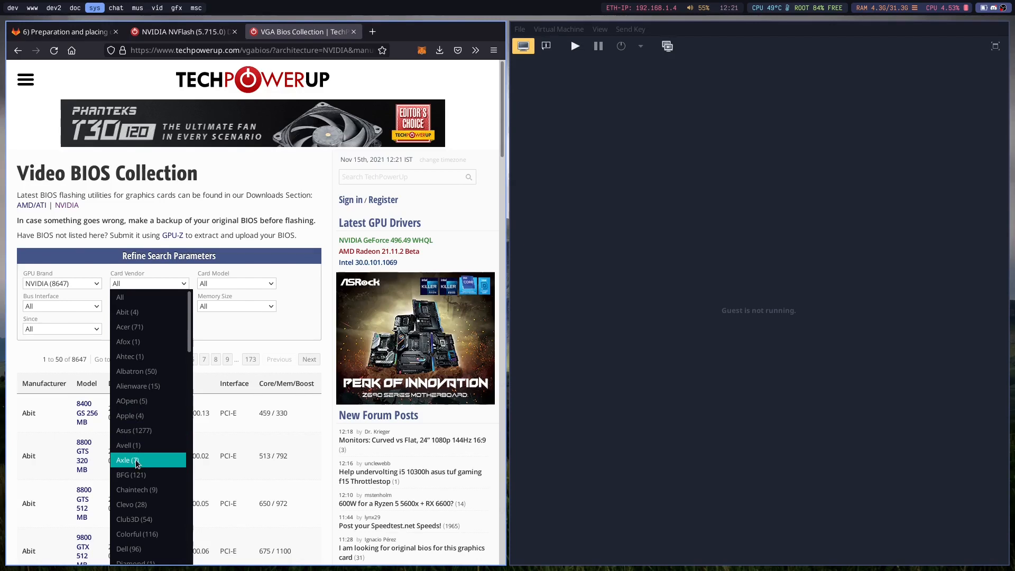
pyautogui.scroll(-4, 141, 481)
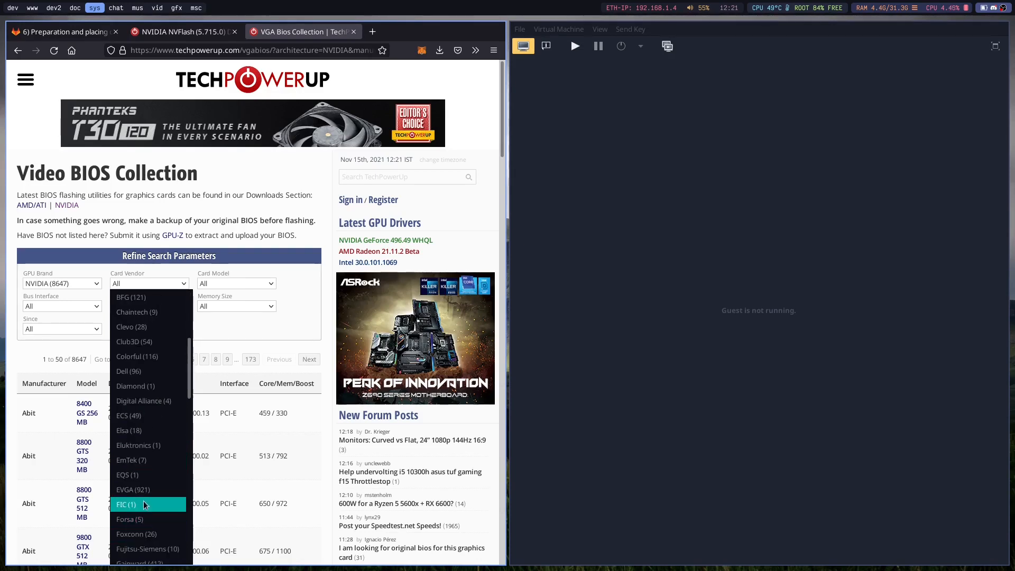
pyautogui.click(133, 489)
pyautogui.click(241, 285)
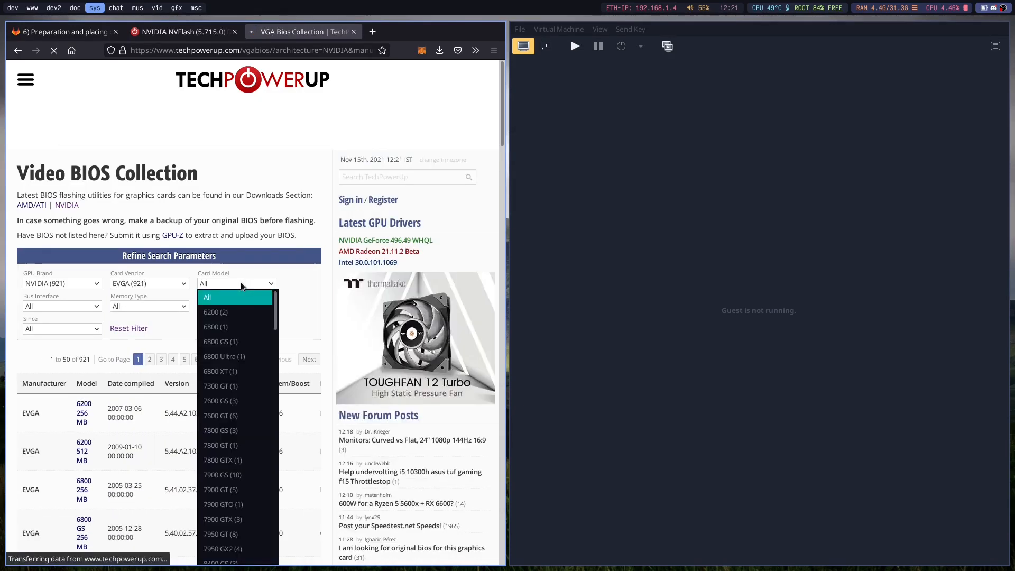
pyautogui.scroll(-10, 227, 402)
pyautogui.scroll(2, 227, 409)
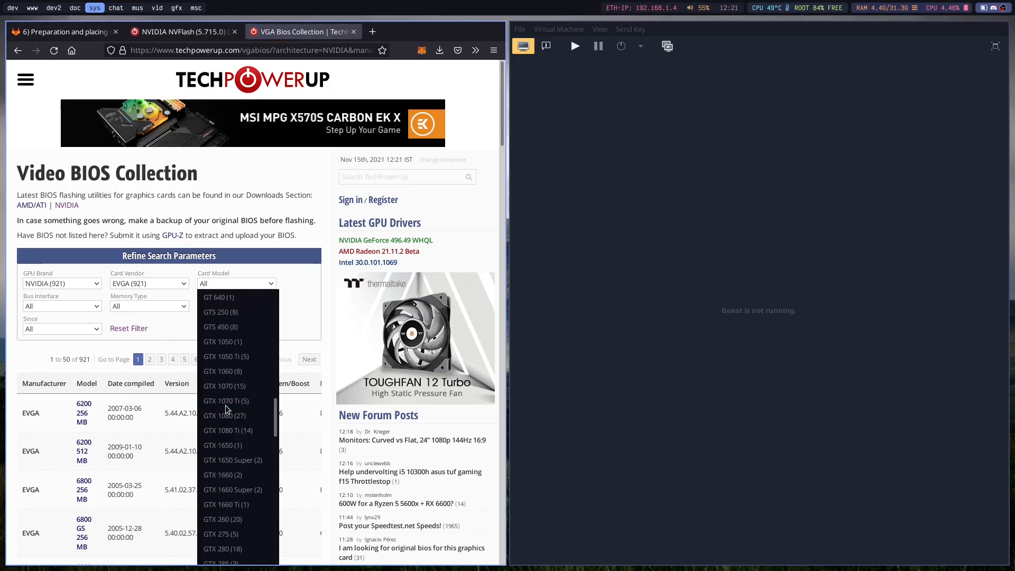
pyautogui.click(235, 431)
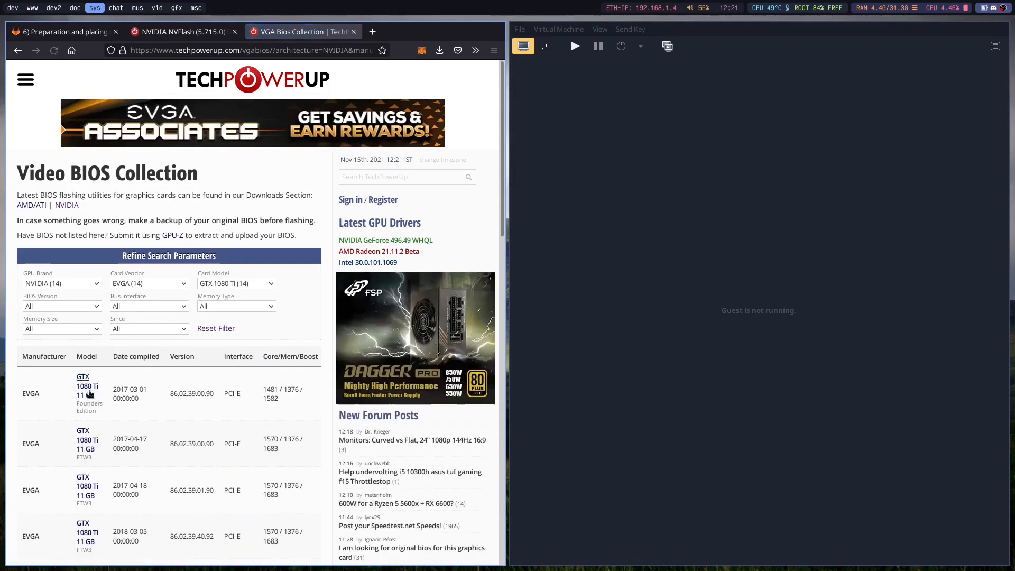
# Open the EVGA GTX 1080 Ti 11 GB Founders Edition entry and download its BIOS file EVGA.GTX1080Ti.11264.170301.rom.
pyautogui.click(91, 391)
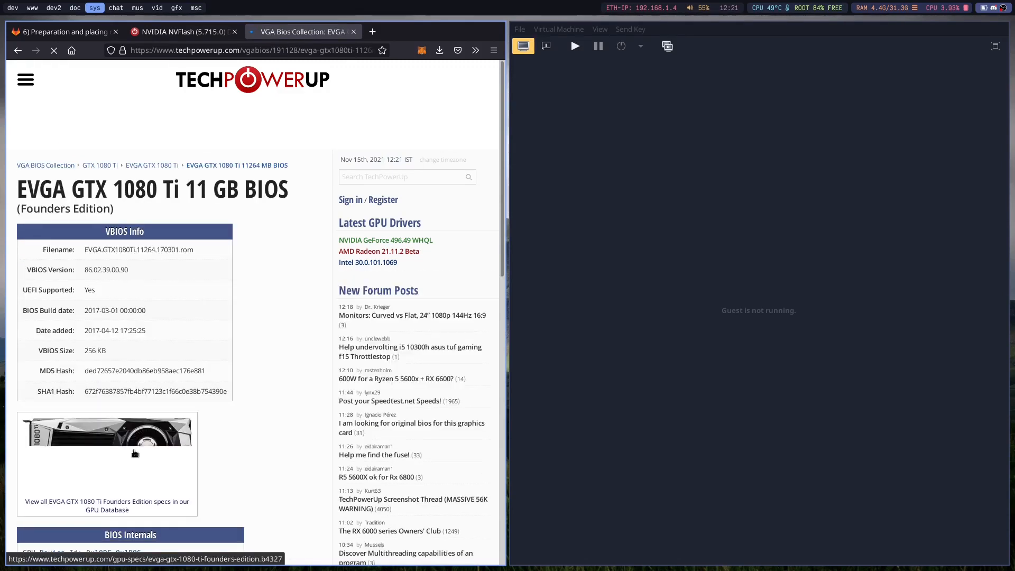
pyautogui.scroll(-7, 125, 407)
pyautogui.scroll(-2, 105, 349)
pyautogui.scroll(7, 106, 349)
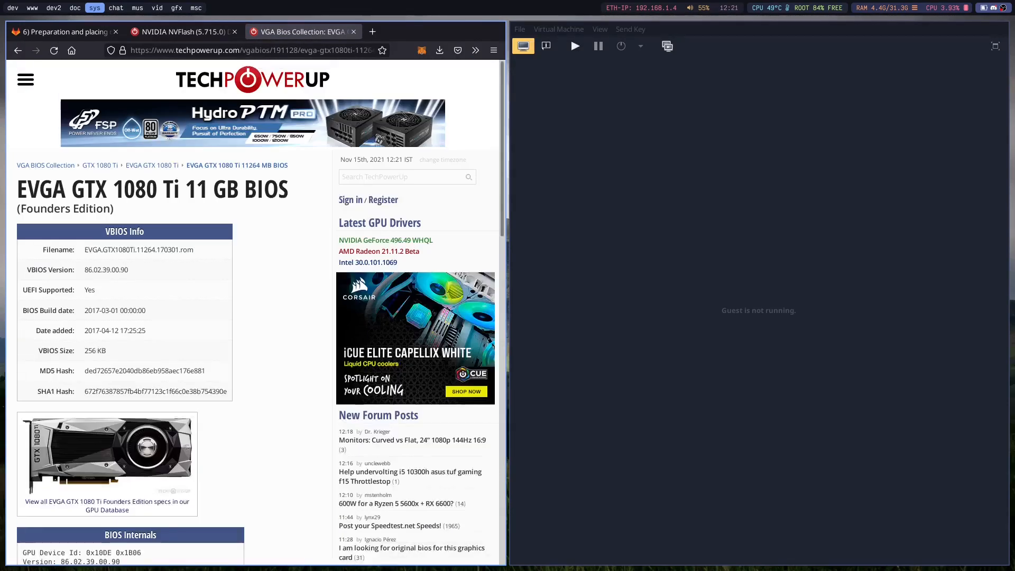
pyautogui.scroll(-10, 174, 335)
pyautogui.click(229, 312)
pyautogui.keyDown('super'); pyautogui.moveTo(1014, 228); pyautogui.dragTo(234, 244); pyautogui.keyUp('super')
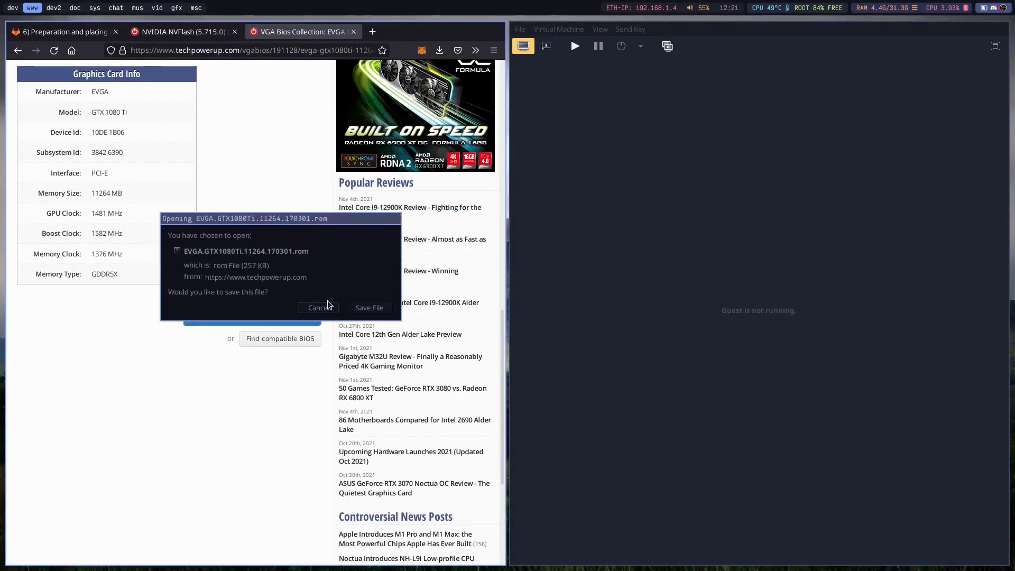
pyautogui.click(364, 309)
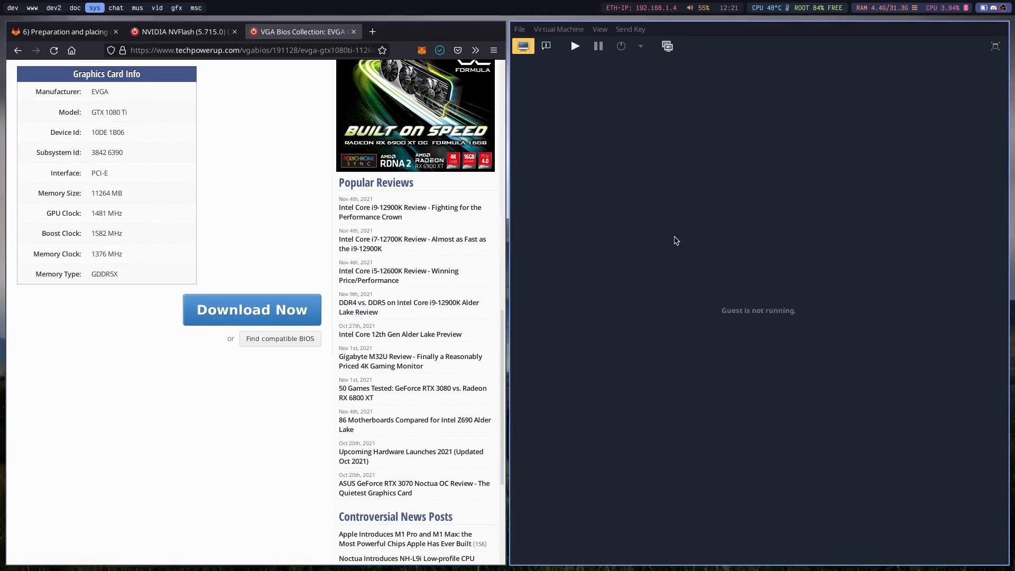
# Close the virtual machine window and launch the Bless hex editor in its place.
pyautogui.press('super+shift+q')
pyautogui.press('super+d')
pyautogui.write('bless')
pyautogui.press('Return')
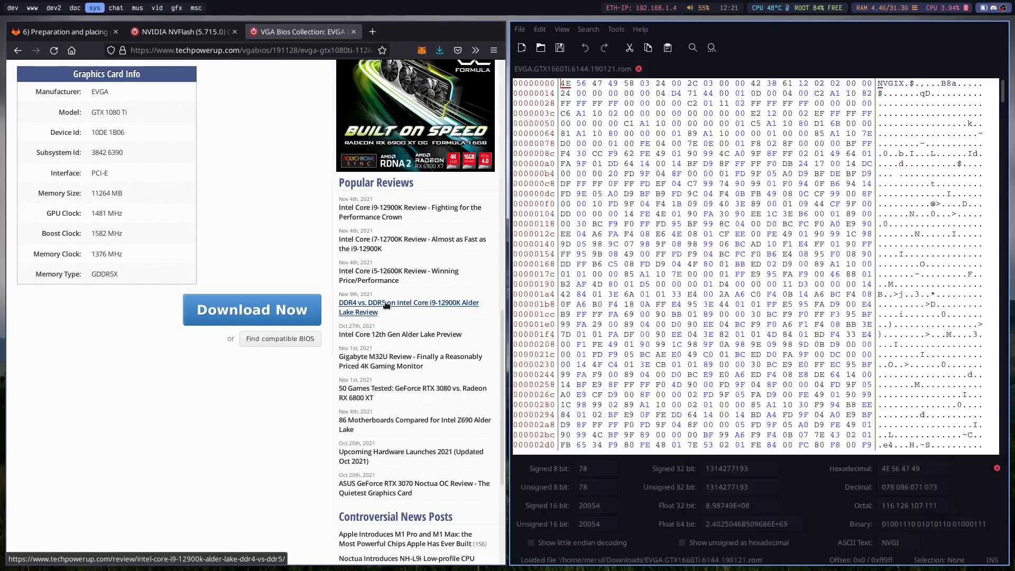
# Open the downloaded EVGA.GTX1080Ti.11264.170301.rom file and close the EVGA.GTX1660Ti.6144.190121.rom file.
pyautogui.click(520, 30)
pyautogui.click(526, 58)
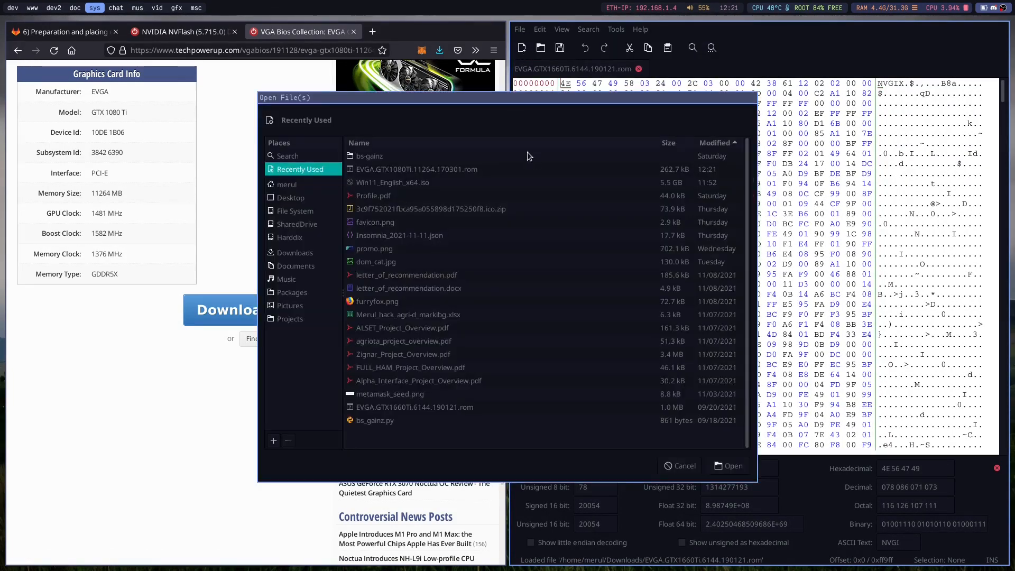
pyautogui.doubleClick(376, 169)
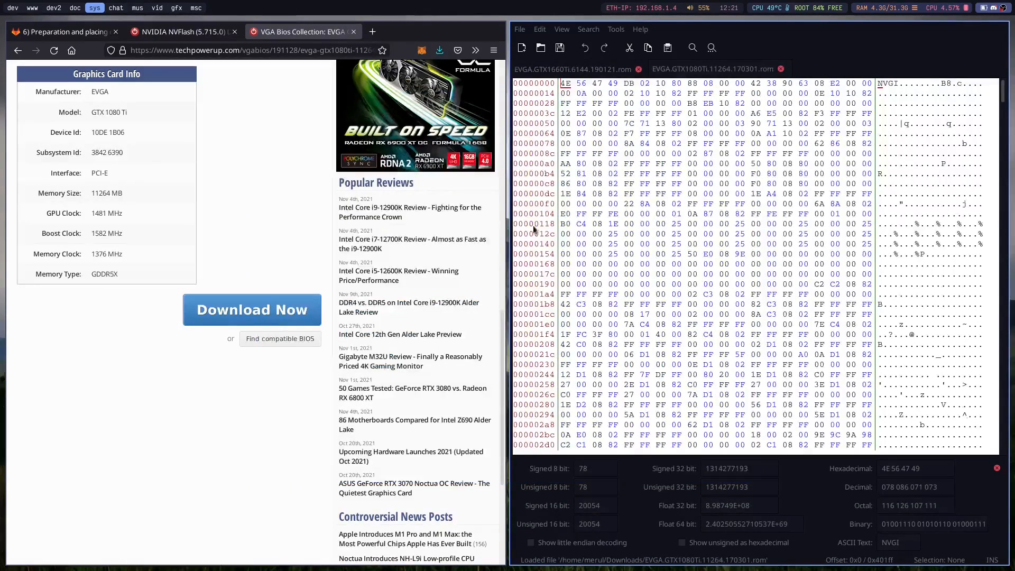
pyautogui.click(639, 70)
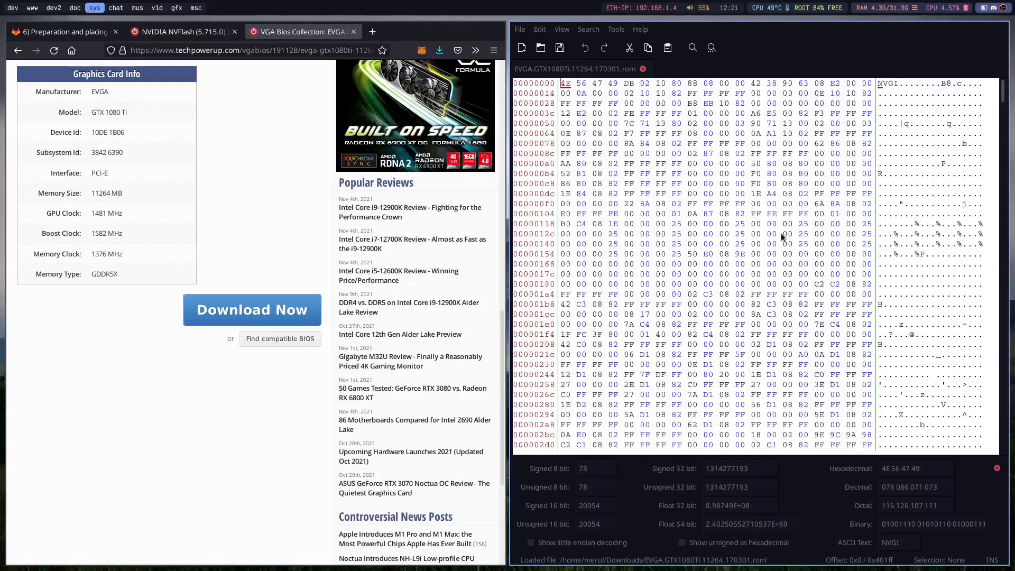
# Search the GTX 1080 Ti ROM for VIDEO as text rather than hexadecimal.
pyautogui.click(711, 48)
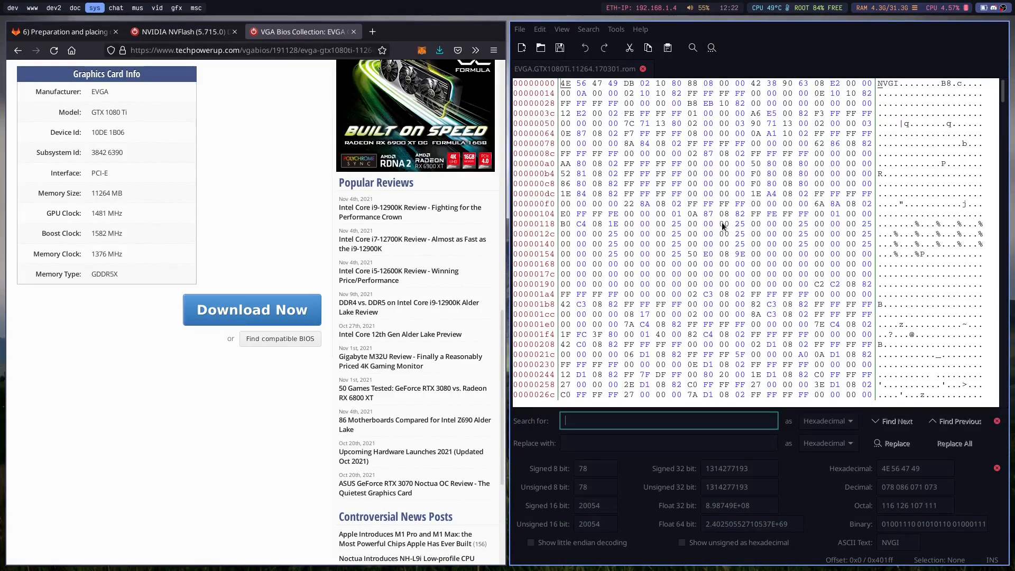
pyautogui.write('VIDEO')
pyautogui.press('Return')
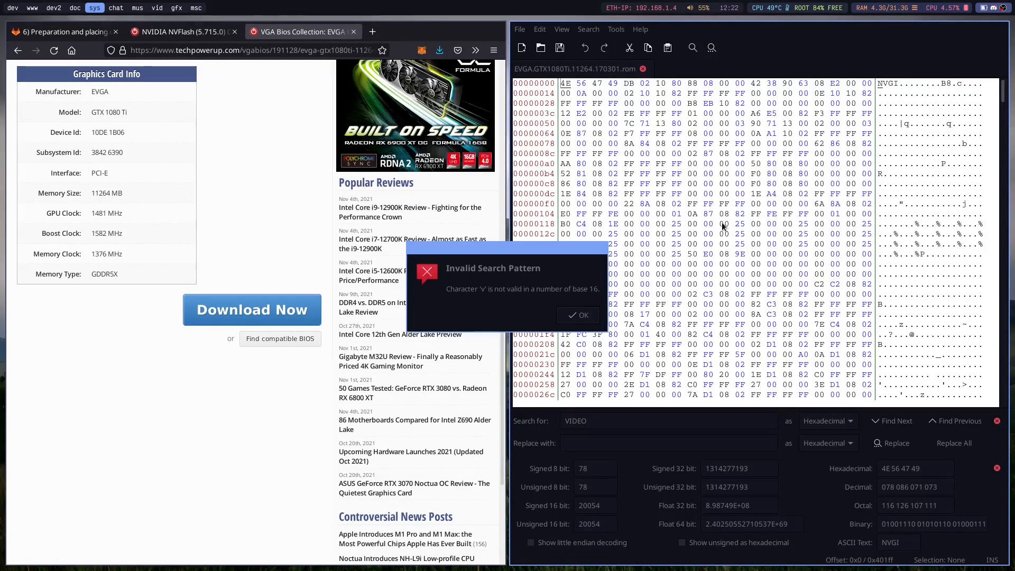
pyautogui.click(598, 308)
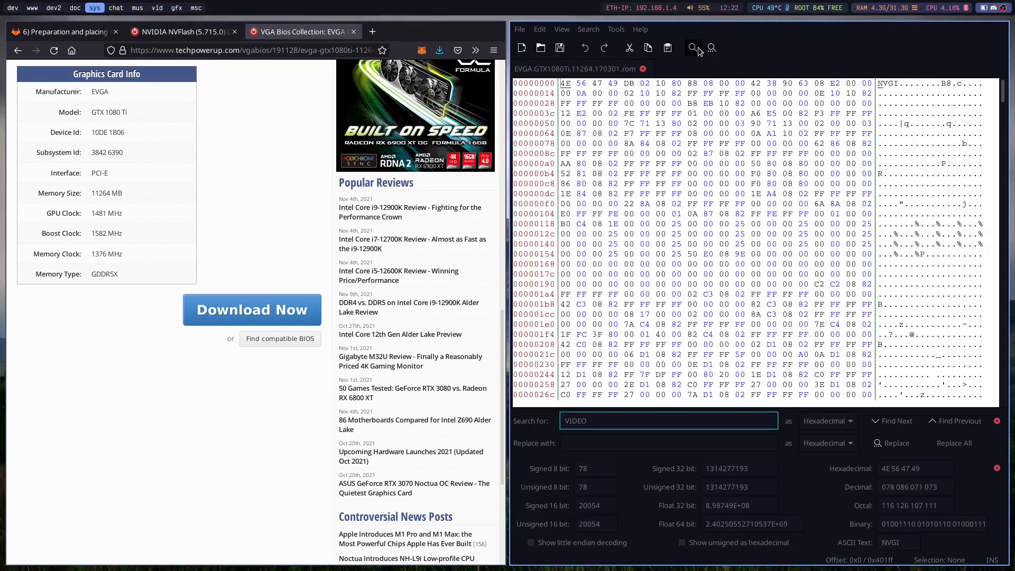
pyautogui.click(830, 422)
pyautogui.click(824, 485)
pyautogui.press('Return')
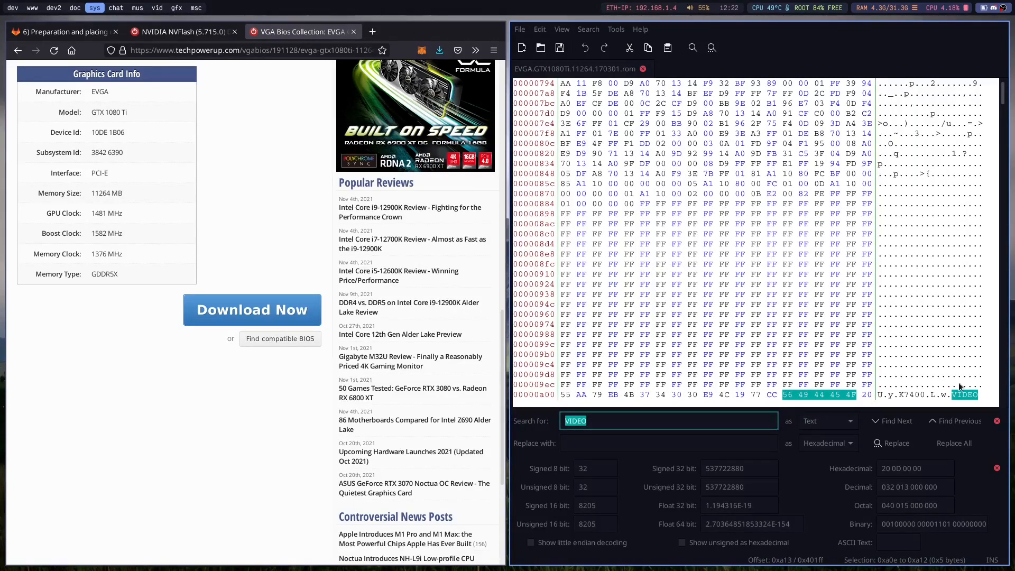
# Select all bytes from the start of the ROM up to the row with the U before VIDEO and delete them.
pyautogui.moveTo(982, 390); pyautogui.dragTo(881, 360)
pyautogui.click(900, 377)
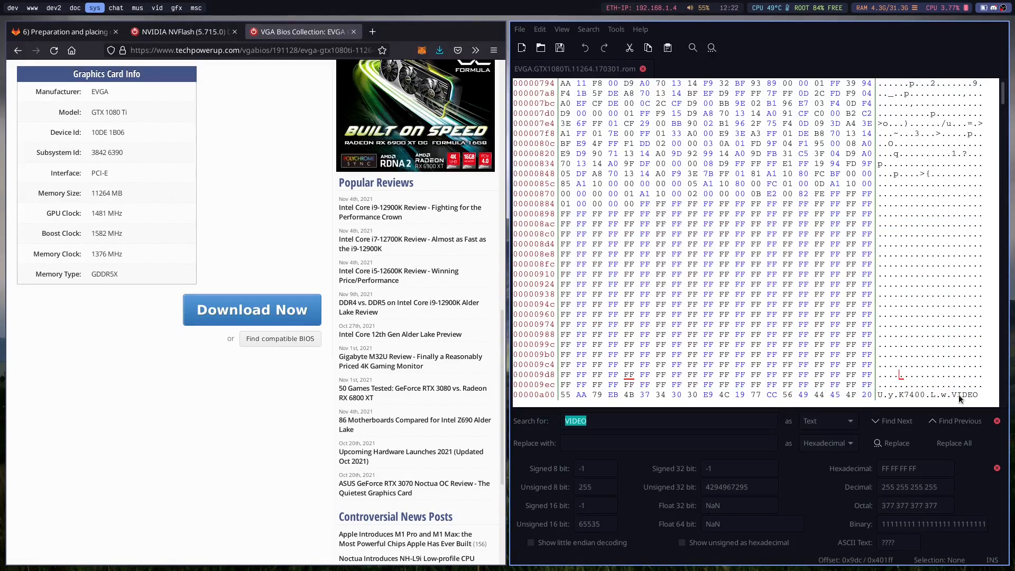
pyautogui.moveTo(981, 385); pyautogui.dragTo(846, 78)
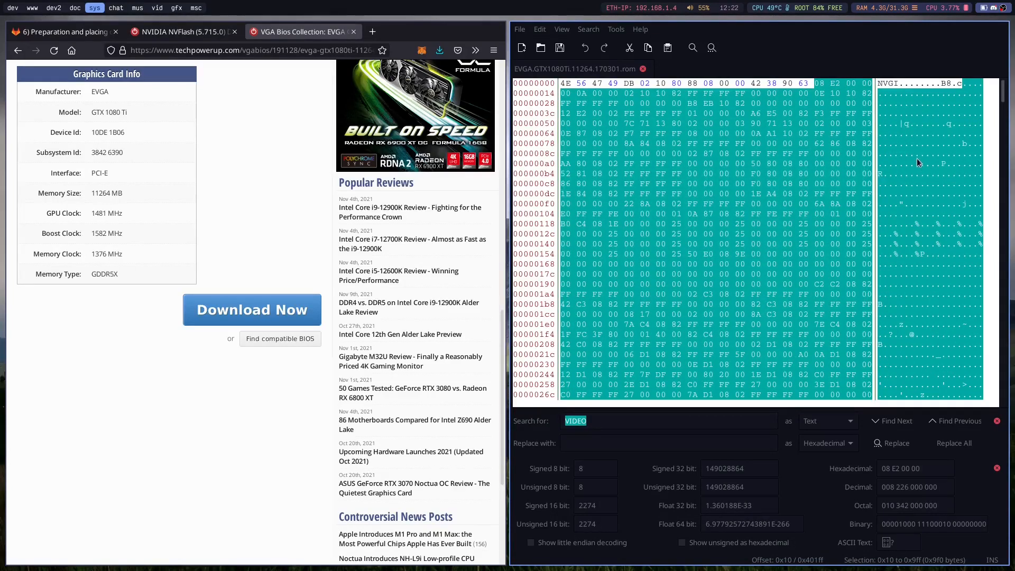
pyautogui.moveTo(879, 86); pyautogui.dragTo(880, 84)
pyautogui.rightClick(888, 90)
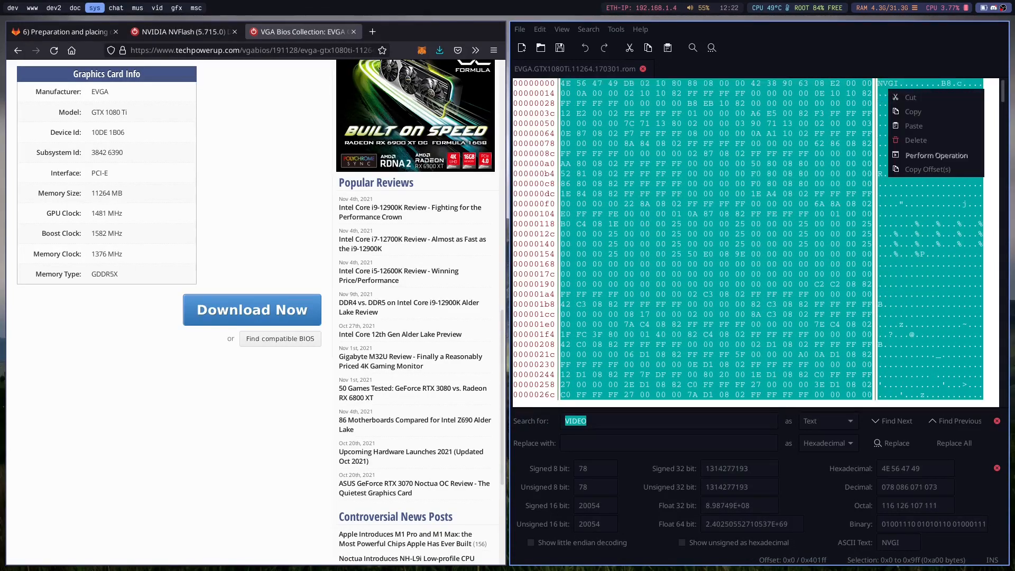
pyautogui.click(895, 127)
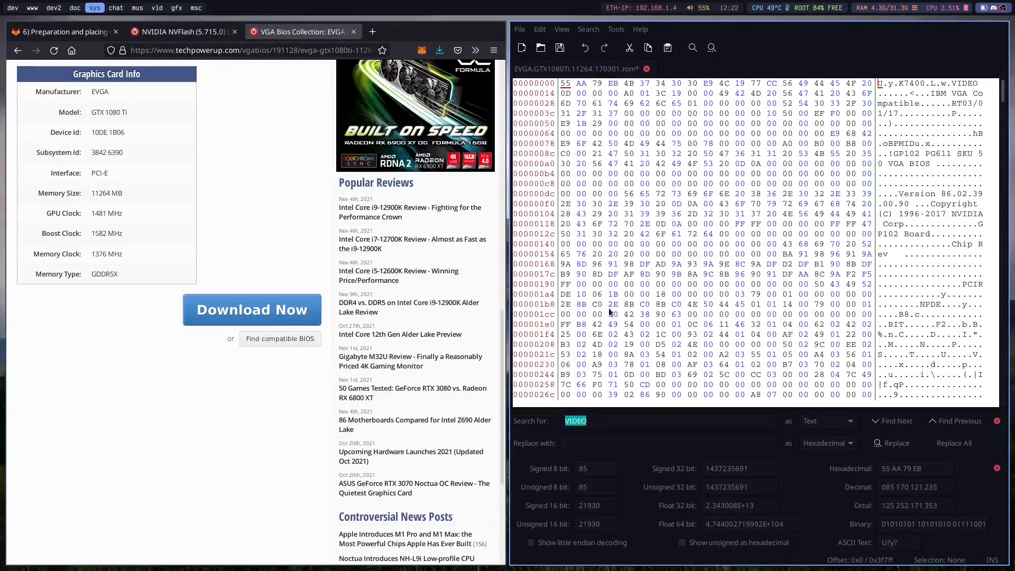
pyautogui.click(520, 29)
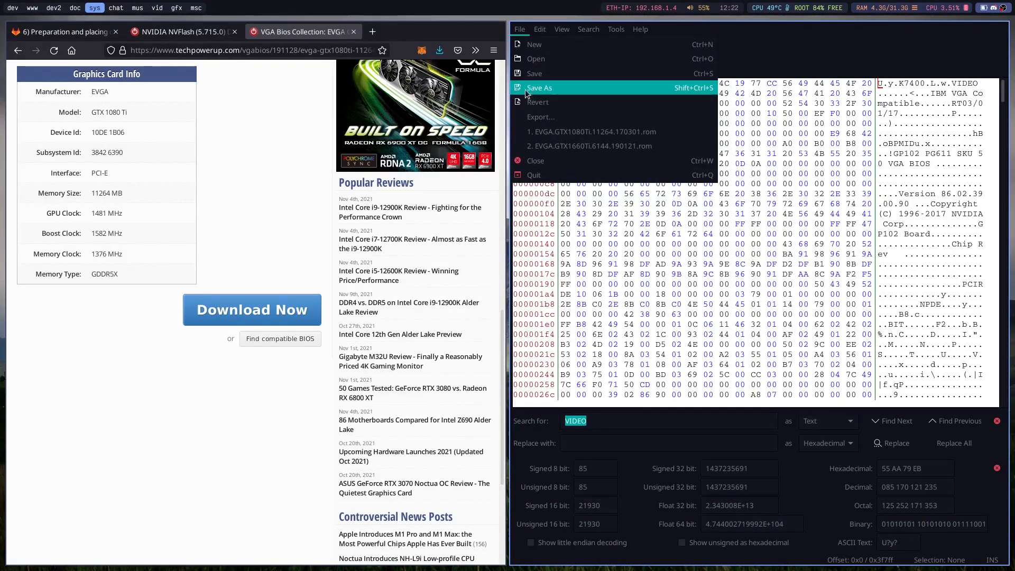
pyautogui.click(533, 116)
pyautogui.click(494, 251)
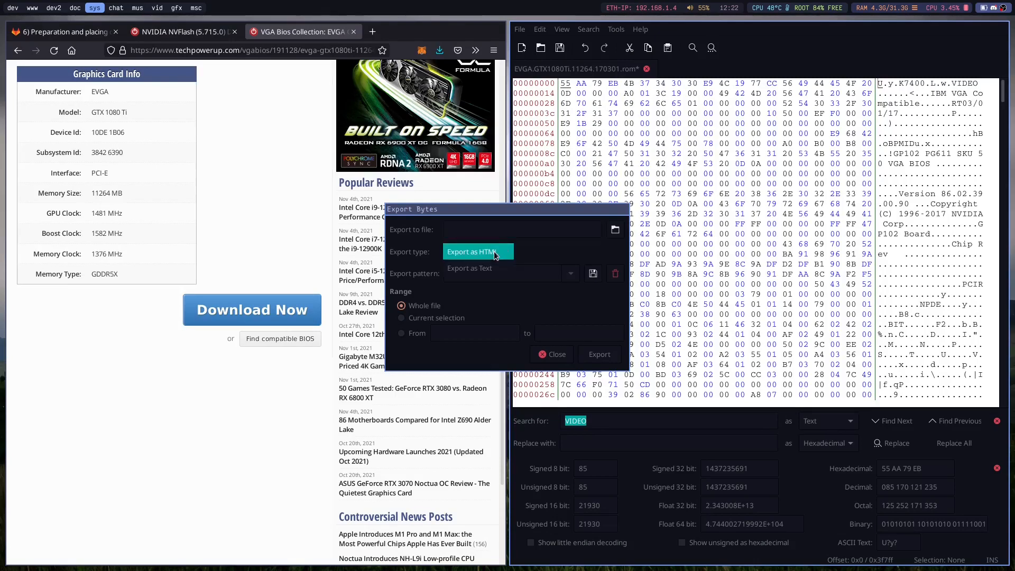
pyautogui.click(557, 355)
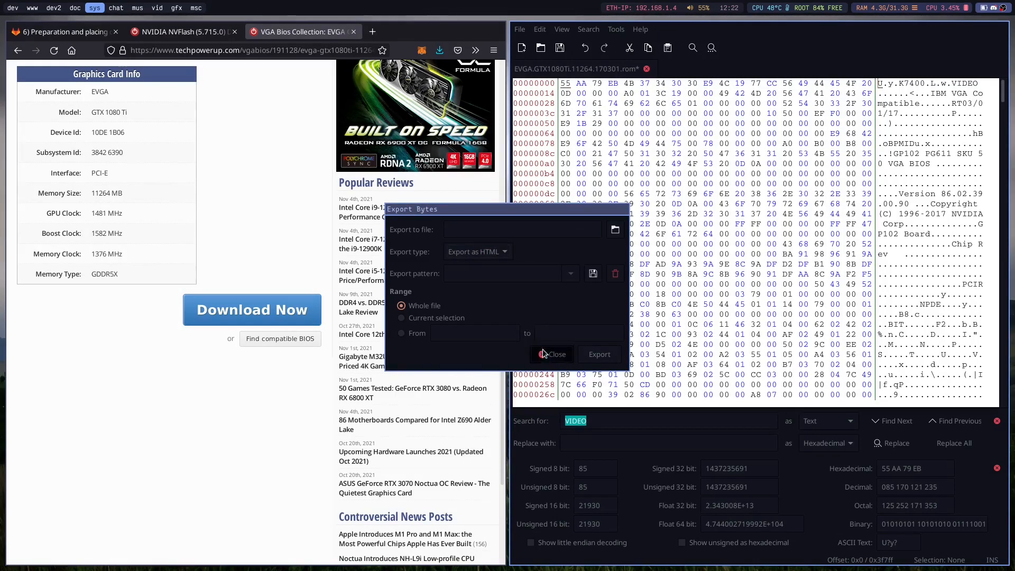
pyautogui.press('Escape')
pyautogui.click(519, 29)
pyautogui.click(534, 87)
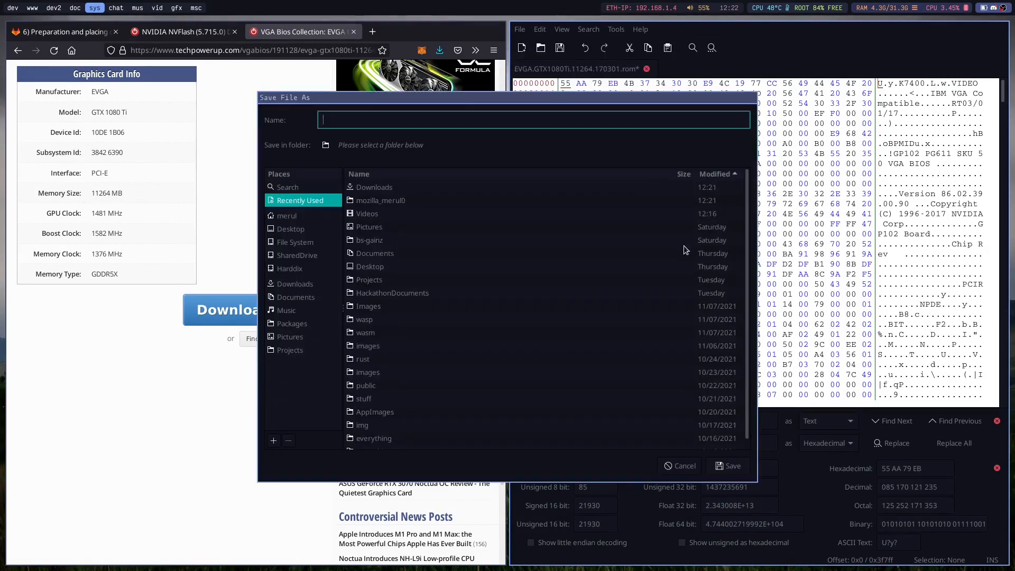
pyautogui.click(681, 466)
pyautogui.click(698, 427)
# Close the GTX 1080 Ti ROM without saving and return to the wiki page on preparing and placing the ROM file.
pyautogui.hotkey('ctrl', 'w')
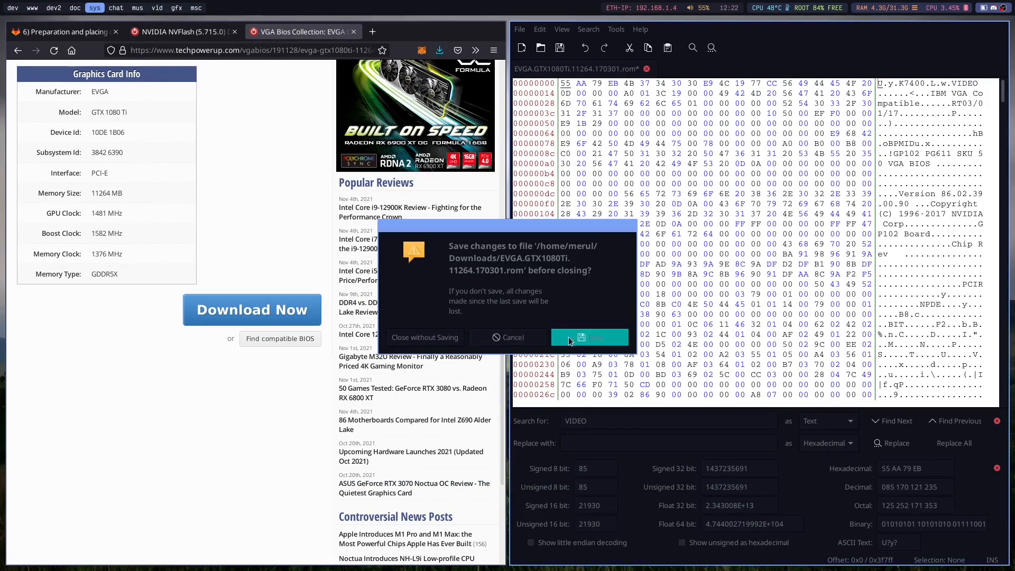
pyautogui.click(458, 334)
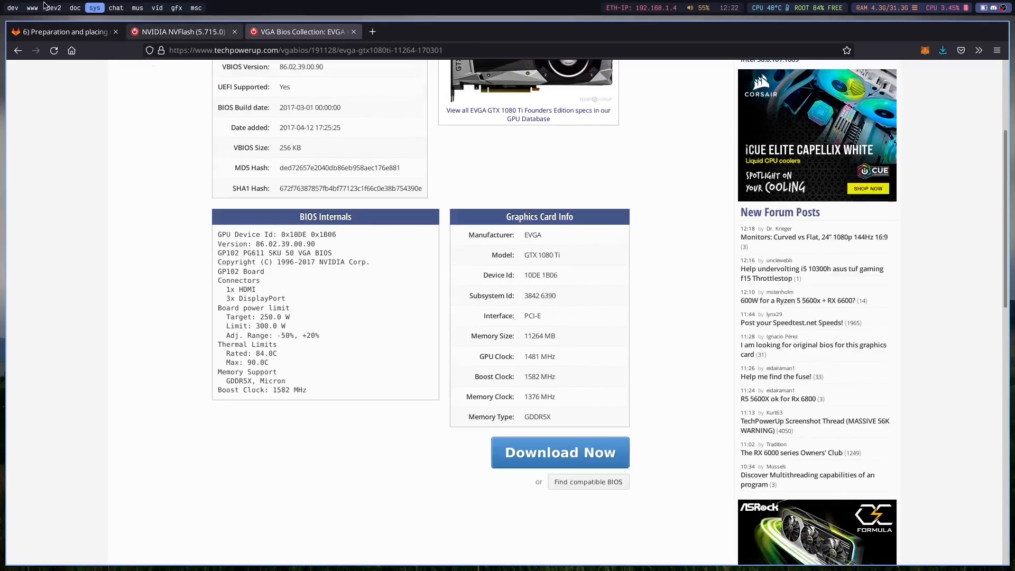
pyautogui.click(53, 31)
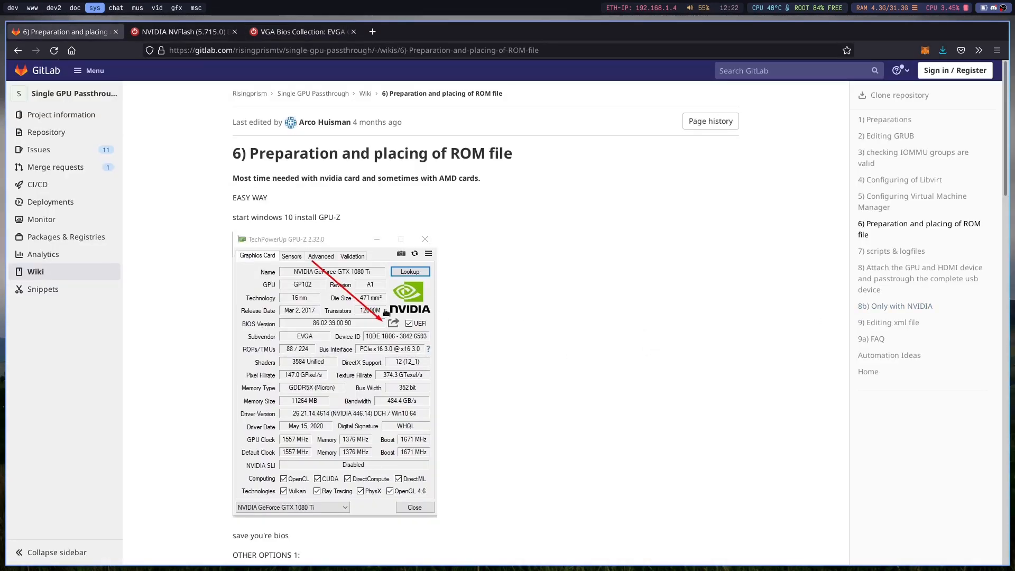
# Read the wiki's instructions on dumping the ROM and patching it in a hex editor, down to Placing the ROM.
pyautogui.scroll(-10, 392, 313)
pyautogui.scroll(2, 394, 318)
pyautogui.scroll(2, 401, 317)
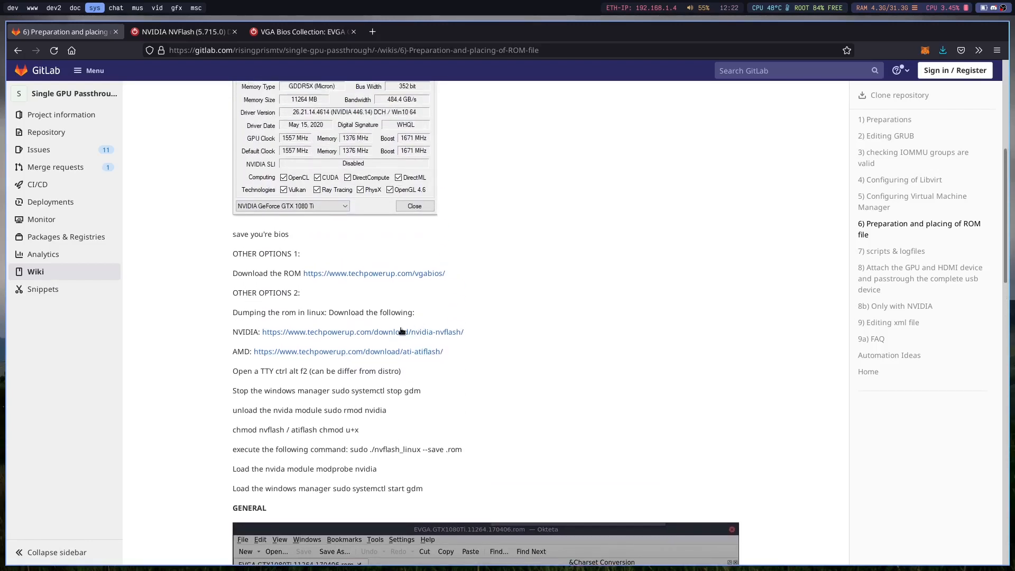
pyautogui.tripleClick(329, 378)
pyautogui.click(343, 377)
pyautogui.scroll(6, 347, 376)
pyautogui.scroll(-9, 355, 371)
pyautogui.scroll(-5, 357, 372)
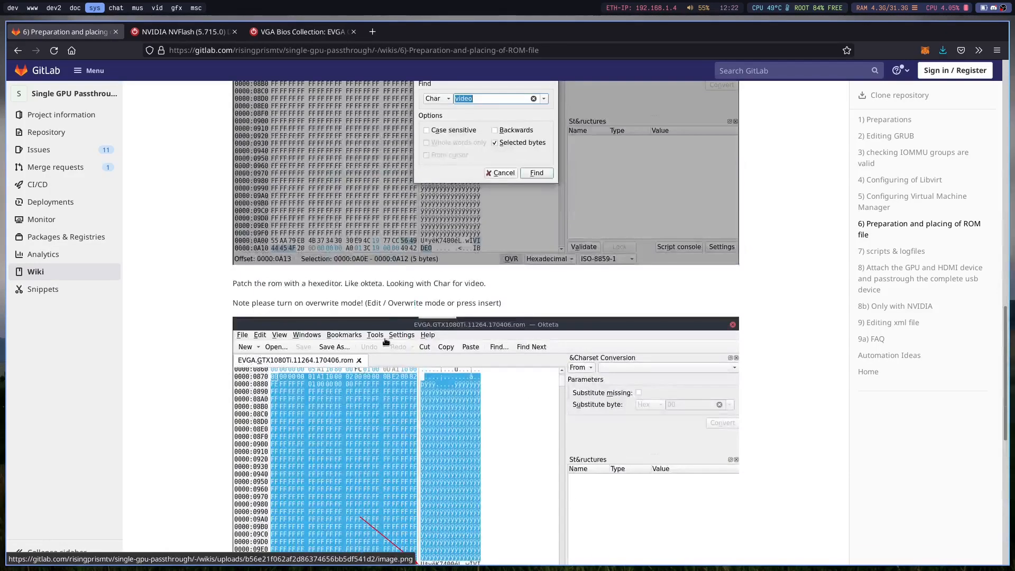
pyautogui.scroll(-8, 404, 316)
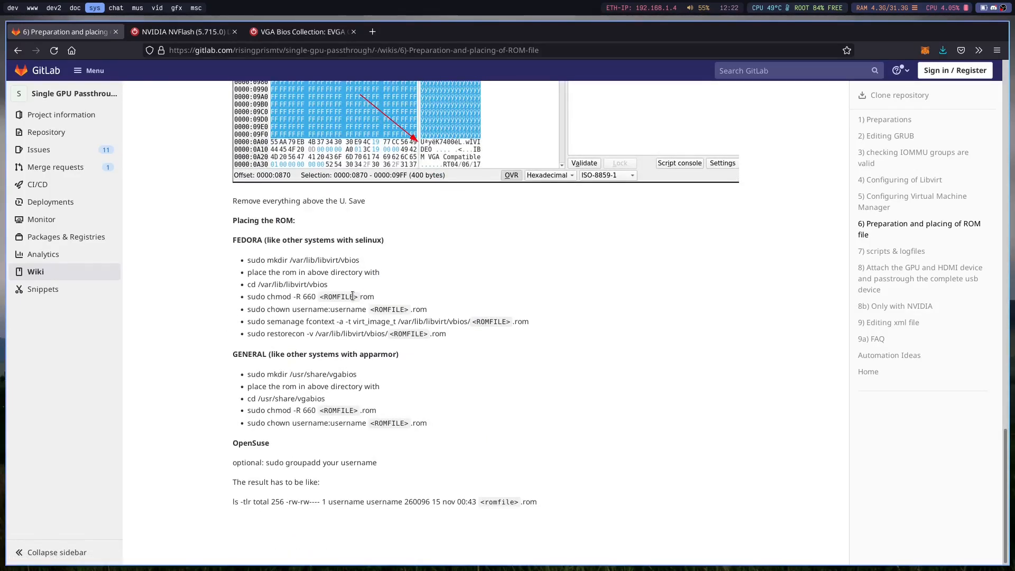
# Examine the ROM directory instructions for Fedora (SELinux) and for general AppArmor systems.
pyautogui.doubleClick(305, 264)
pyautogui.click(296, 264)
pyautogui.moveTo(292, 263)
pyautogui.mouseDown()
pyautogui.moveTo(374, 264)
pyautogui.moveTo(289, 263)
pyautogui.mouseUp()
pyautogui.click(374, 264)
pyautogui.click(289, 263)
pyautogui.moveTo(294, 385); pyautogui.dragTo(498, 358)
pyautogui.click(289, 376)
pyautogui.rightClick(498, 358)
pyautogui.click(498, 358)
pyautogui.click(264, 236)
pyautogui.moveTo(264, 236); pyautogui.dragTo(452, 240)
pyautogui.click(452, 240)
# Open a terminal and change to the /var/lib/libvirt/vbios directory.
pyautogui.press('super+Return')
pyautogui.write('cd /e')
pyautogui.write('t')
pyautogui.press('BackSpace')
pyautogui.press('BackSpace')
pyautogui.press('BackSpace')
pyautogui.write('va')
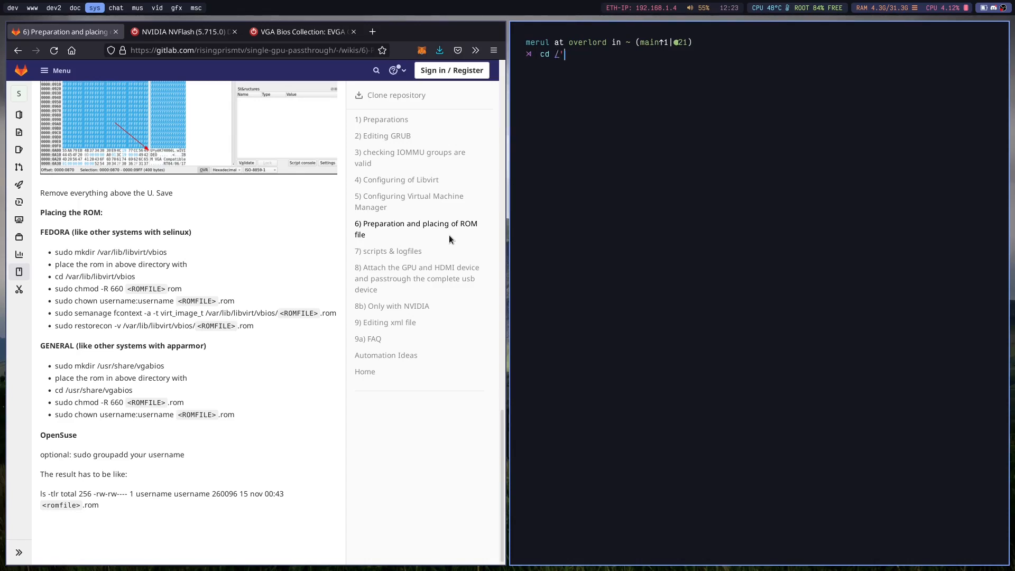
pyautogui.write('r/lib/vb')
pyautogui.press('BackSpace')
pyautogui.press('BackSpace')
pyautogui.write('libvirt/v')
pyautogui.press('Tab')
pyautogui.press('Return')
pyautogui.write('l')
# List the vbios directory, point out the gpu.rom entry and close the terminal.
pyautogui.press('Return')
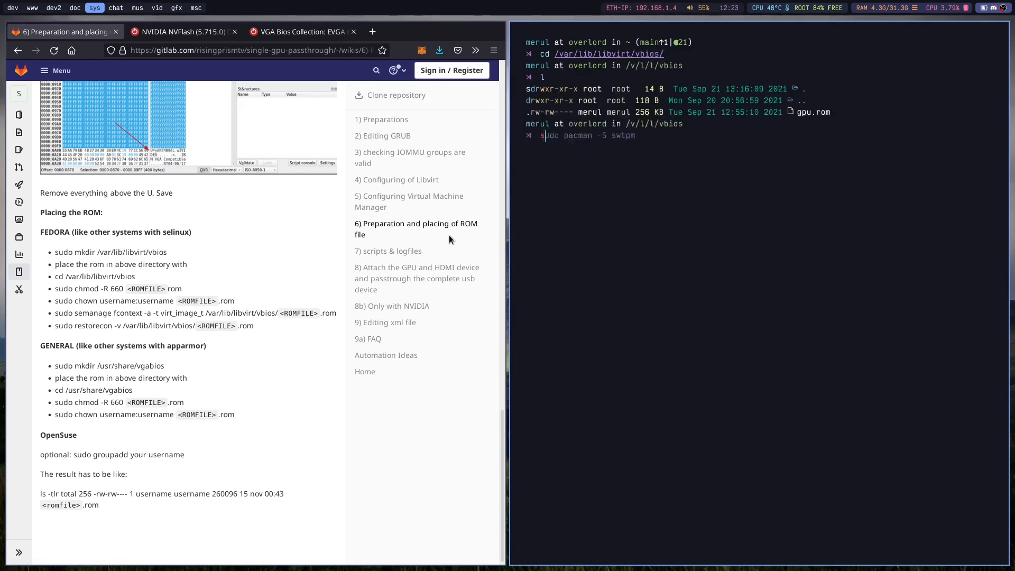
pyautogui.tripleClick(811, 113)
pyautogui.click(802, 209)
pyautogui.press('super+shift+c')
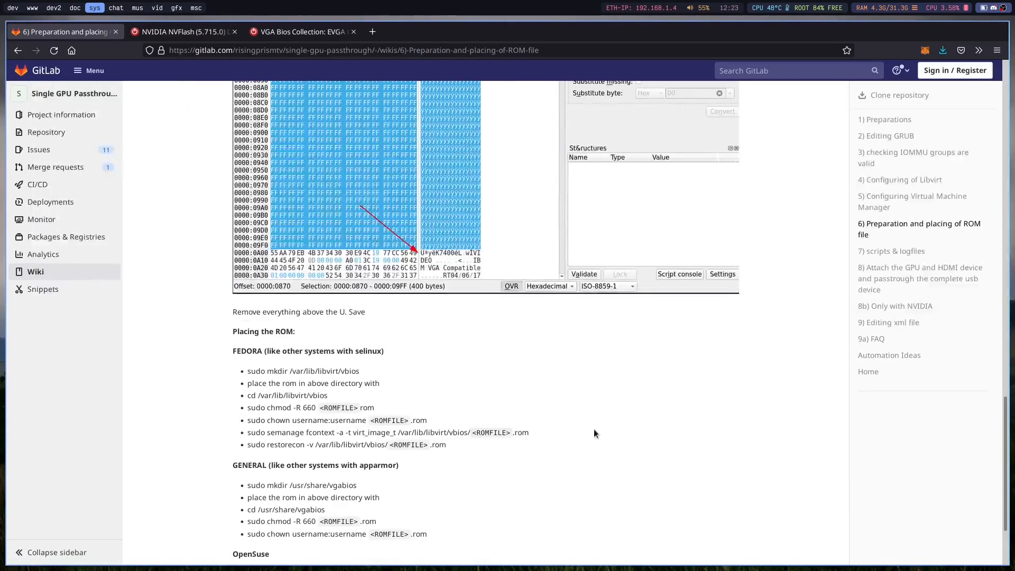
# Examine the chmod -R 660 and chown commands for the ROM file in the wiki's Fedora section.
pyautogui.doubleClick(259, 417)
pyautogui.tripleClick(275, 407)
pyautogui.click(275, 406)
pyautogui.tripleClick(240, 408)
pyautogui.click(283, 411)
pyautogui.tripleClick(289, 409)
pyautogui.tripleClick(280, 420)
pyautogui.tripleClick(332, 420)
pyautogui.click(332, 420)
# Examine the semanage fcontext and restorecon commands in the wiki's Fedora section.
pyautogui.tripleClick(350, 434)
pyautogui.tripleClick(350, 434)
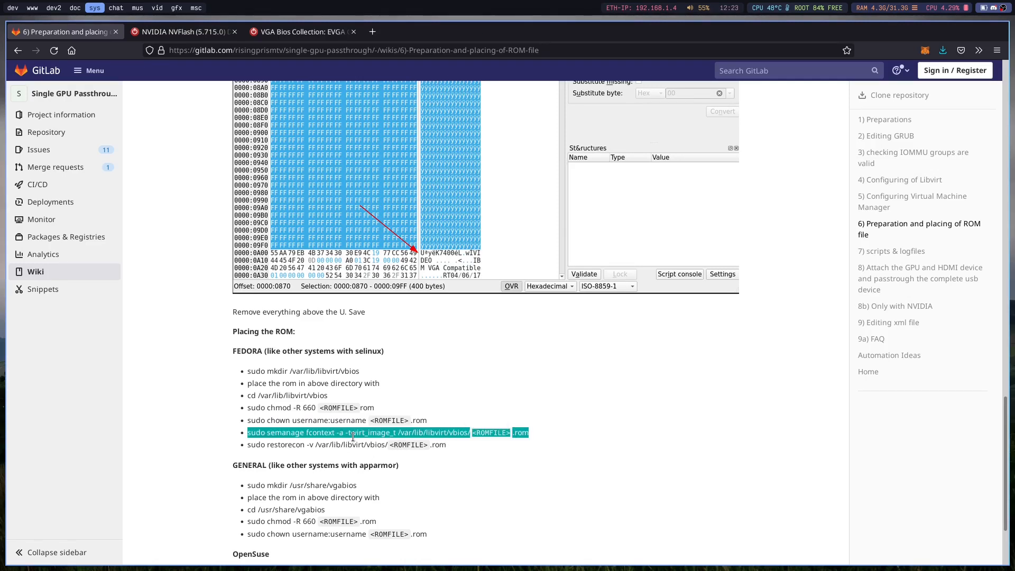
pyautogui.click(349, 432)
pyautogui.tripleClick(349, 432)
pyautogui.click(349, 433)
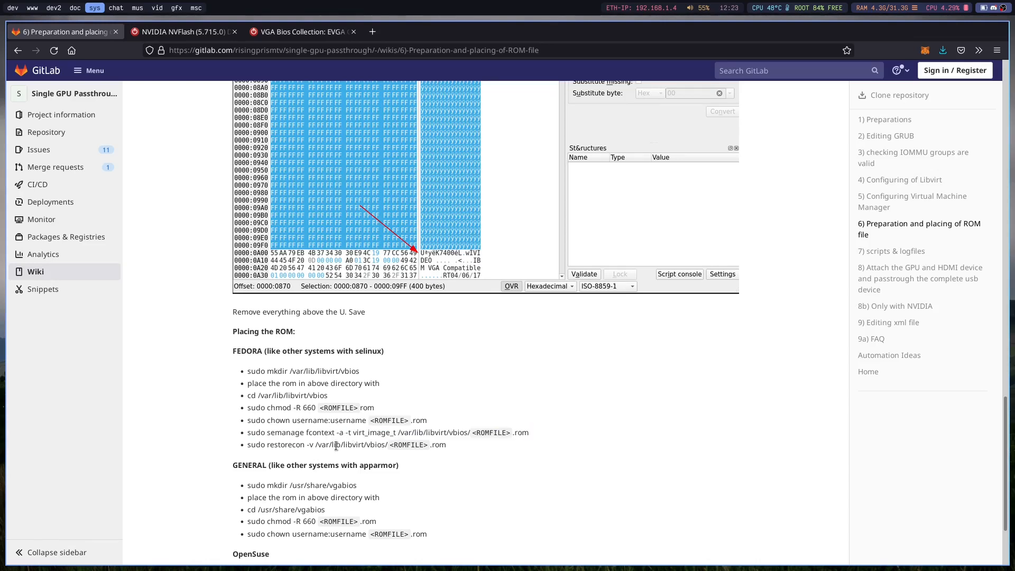
pyautogui.moveTo(536, 458); pyautogui.dragTo(190, 433)
pyautogui.click(189, 431)
pyautogui.doubleClick(372, 431)
pyautogui.tripleClick(372, 432)
pyautogui.tripleClick(361, 445)
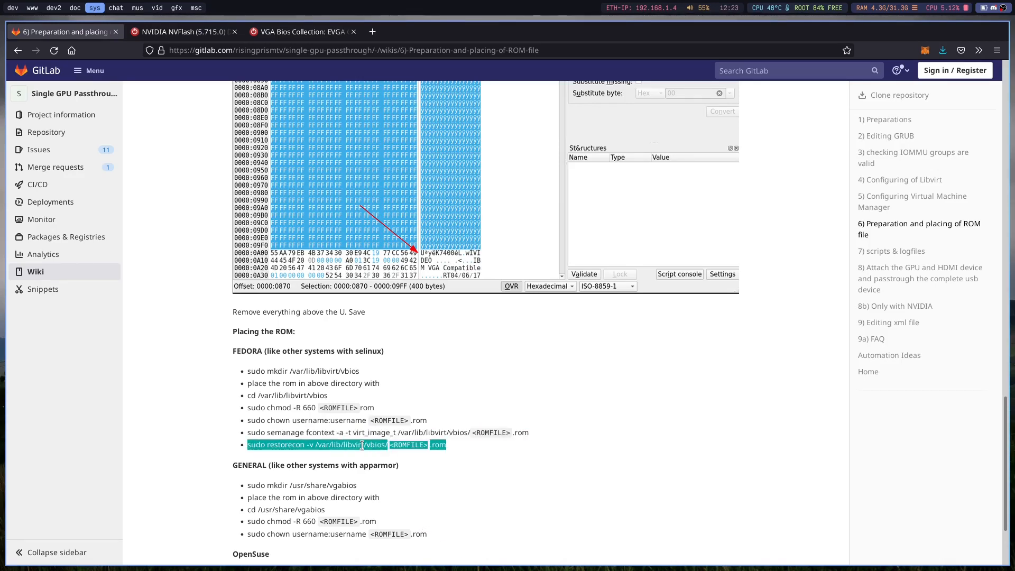
# Open the wiki page 7) scripts & logfiles and start a terminal beside it.
pyautogui.click(878, 252)
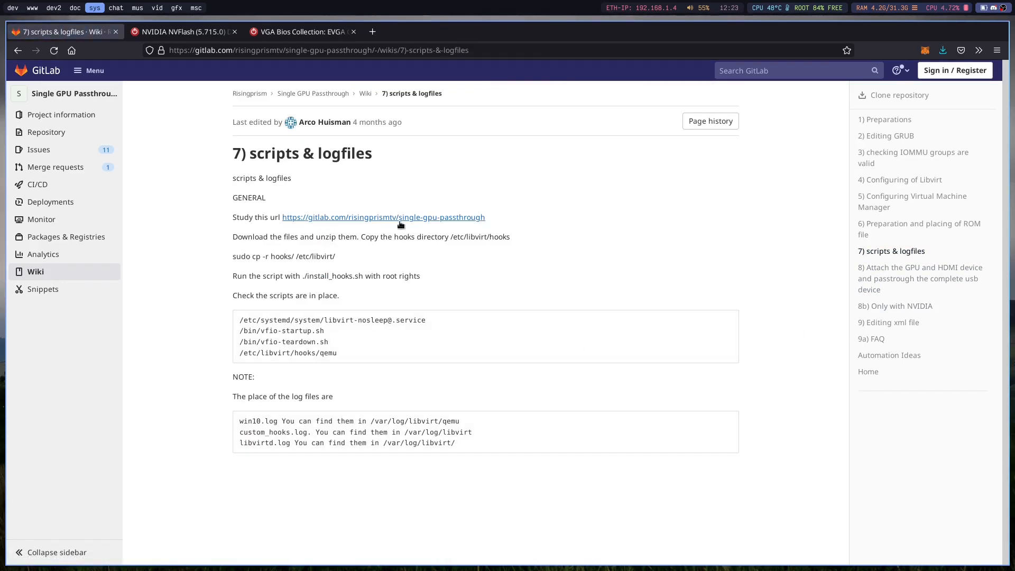
pyautogui.moveTo(508, 220); pyautogui.dragTo(397, 233)
pyautogui.press('super+Return')
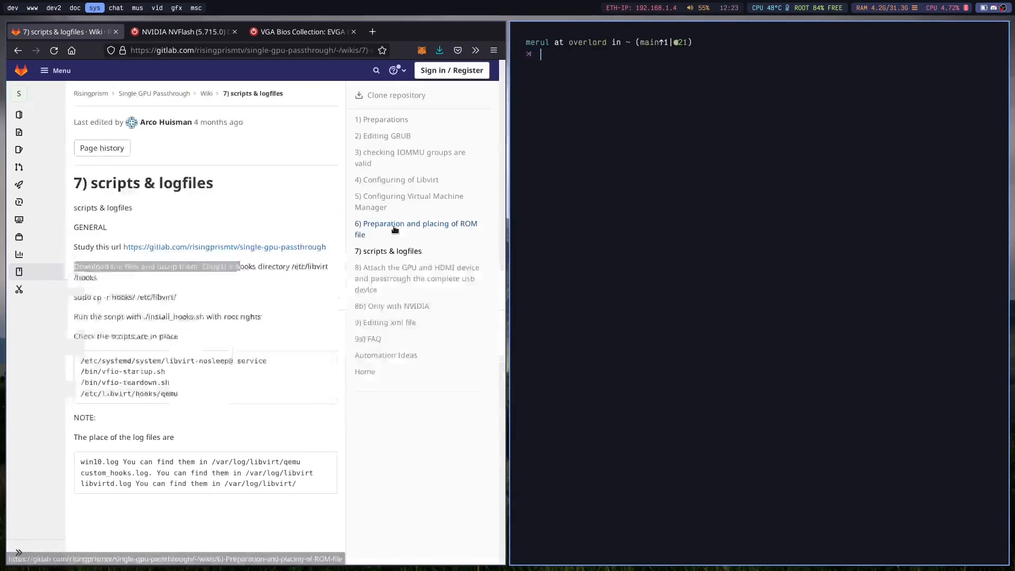
# Discard the unfinished git command and go to the ~/Packages directory with cdpkg.
pyautogui.write('git clio')
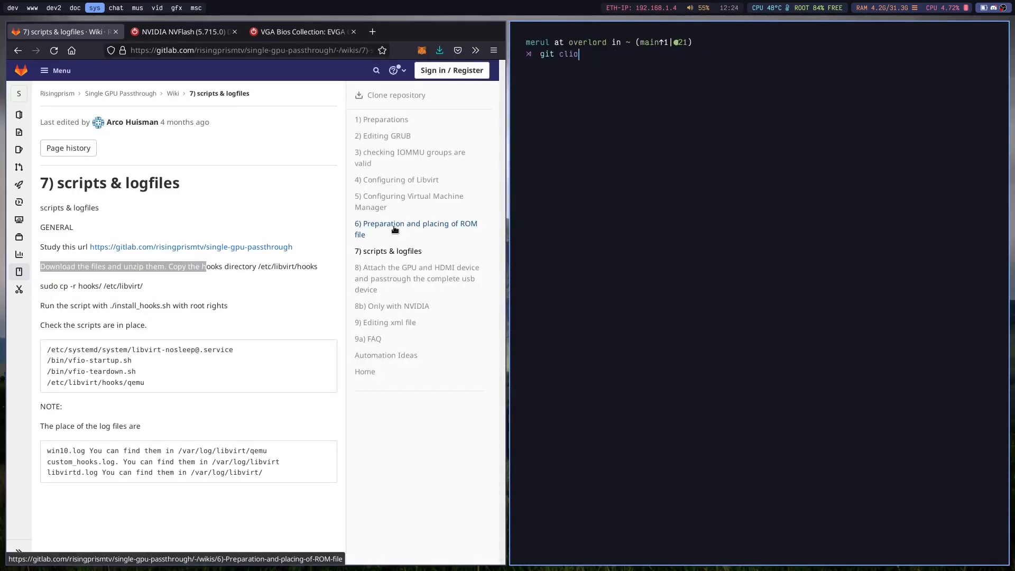
pyautogui.press('BackSpace')
pyautogui.press('BackSpace')
pyautogui.press('BackSpace')
pyautogui.press('BackSpace')
pyautogui.write('cdpkg')
pyautogui.press('Return')
# Create a directory named tut inside ~/Packages and change into it.
pyautogui.write('cd')
pyautogui.press('BackSpace')
pyautogui.press('BackSpace')
pyautogui.press('BackSpace')
pyautogui.write('nk')
pyautogui.press('BackSpace')
pyautogui.write('mk')
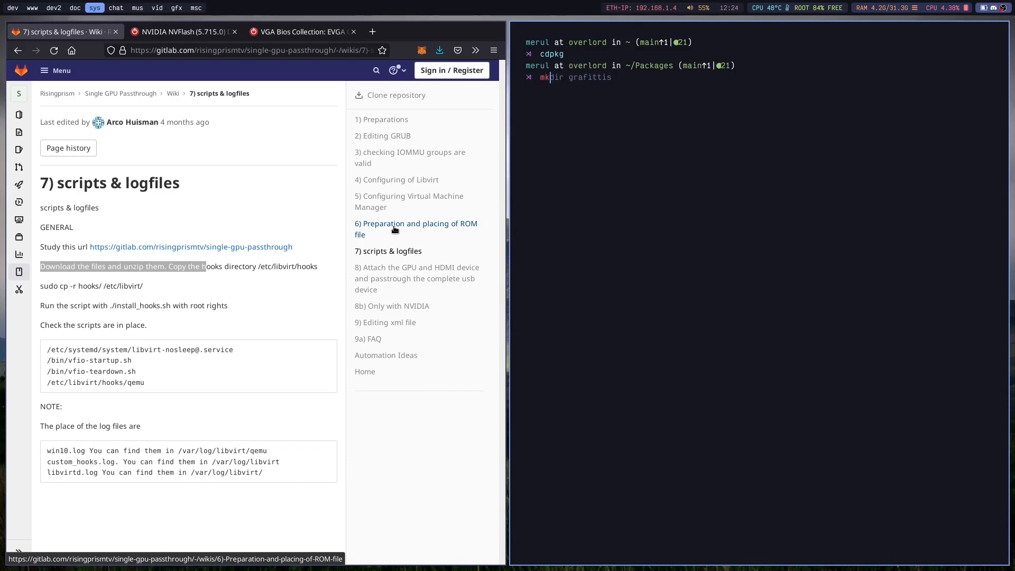
pyautogui.write('dir tut')
pyautogui.press('Return')
pyautogui.write('cd tut')
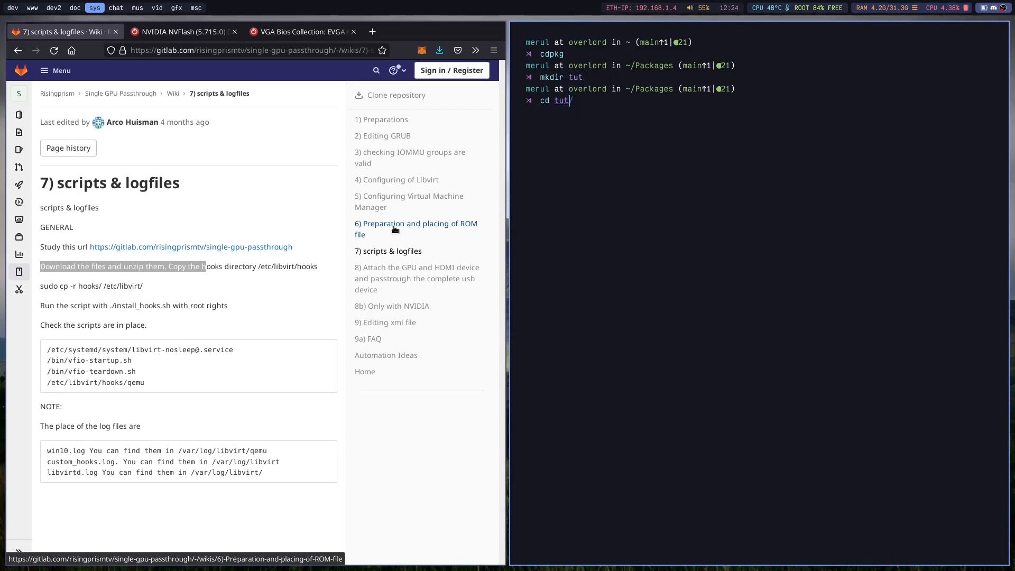
pyautogui.press('Return')
pyautogui.press('Return')
pyautogui.write('clear')
pyautogui.press('Return')
pyautogui.write('git clone https://gitlab.com/risingprismtv/single-gpu-passthrough')
pyautogui.press('Right')
pyautogui.press('Return')
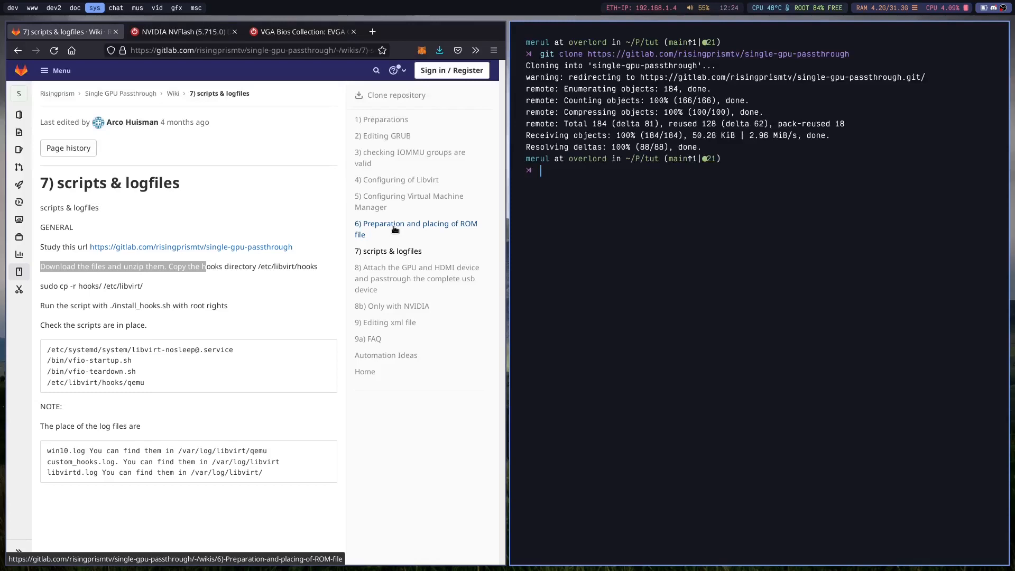
# Change into the cloned single-gpu-passthrough directory.
pyautogui.write('sl')
pyautogui.press('Return')
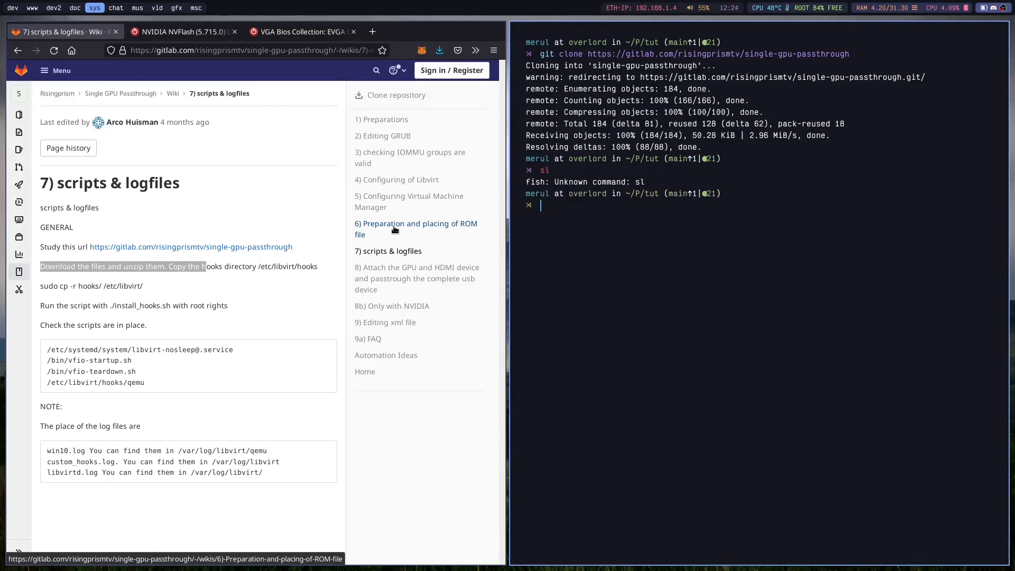
pyautogui.write('cd sing')
pyautogui.press('Right')
pyautogui.press('Return')
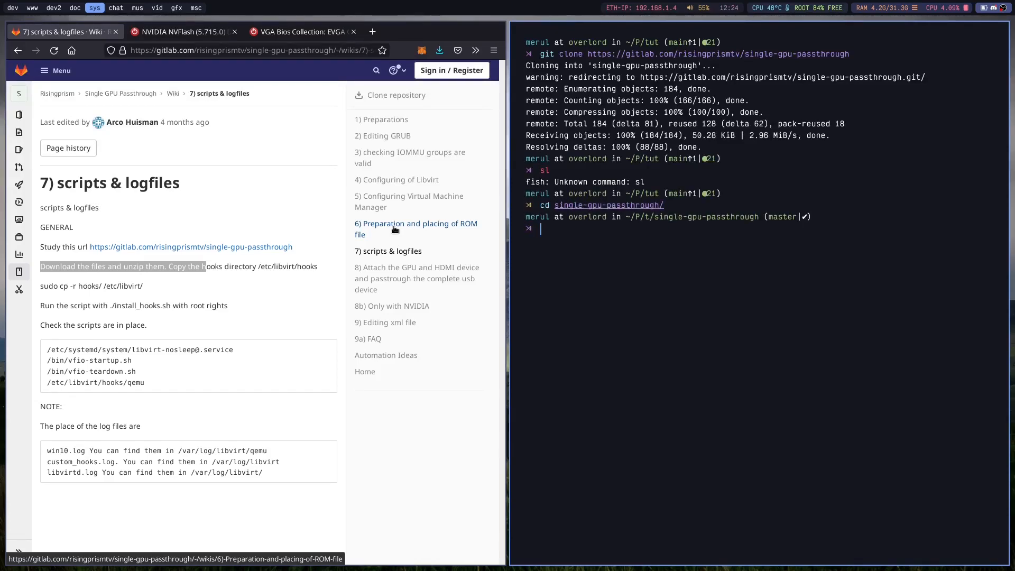
# List the cloned repository's contents, then open wiki page 8 on attaching the GPU and HDMI device.
pyautogui.write('ls')
pyautogui.press('Return')
pyautogui.write('./')
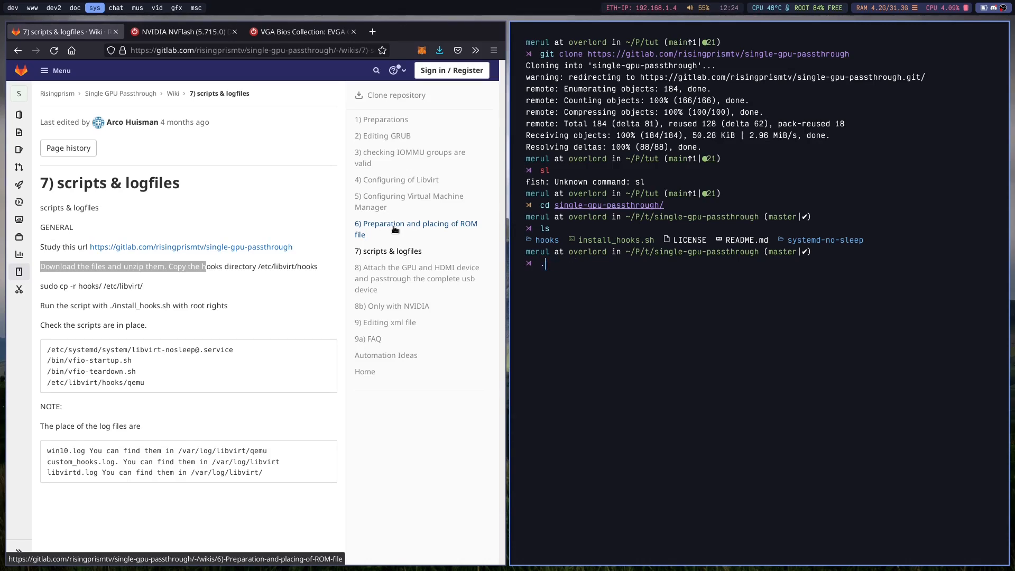
pyautogui.tripleClick(590, 236)
pyautogui.tripleClick(105, 290)
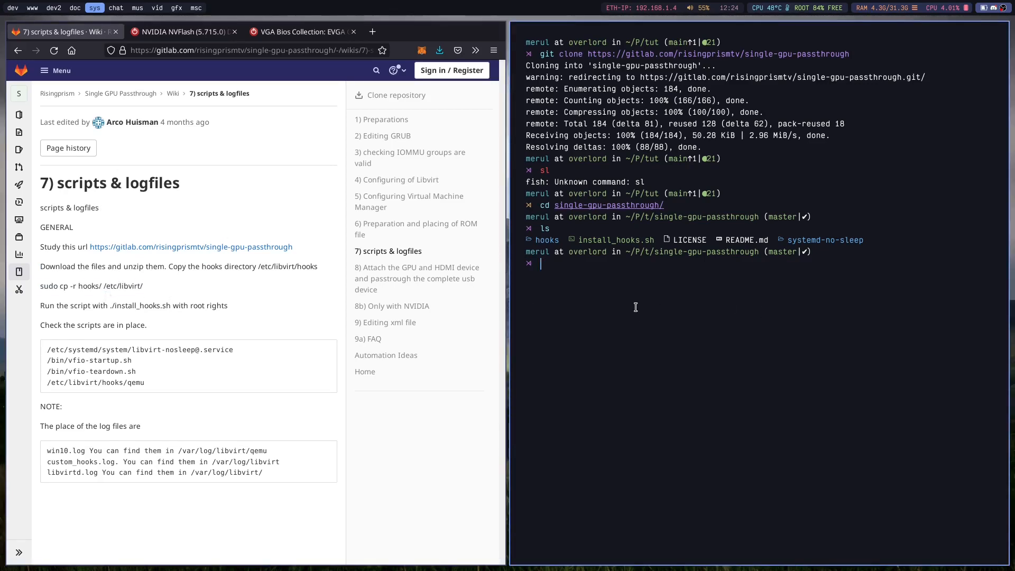
pyautogui.moveTo(142, 287)
pyautogui.mouseDown()
pyautogui.moveTo(42, 288)
pyautogui.moveTo(154, 291)
pyautogui.mouseUp()
pyautogui.click(415, 289)
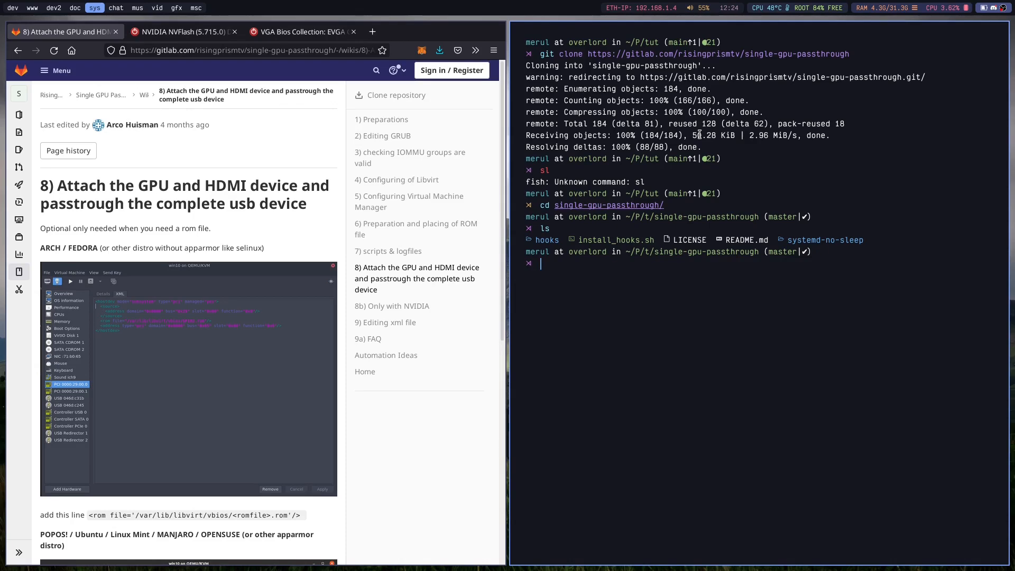
# Open /etc/libvirt/hooks/qemu for editing with sudoedit and enter the sudo password.
pyautogui.write('sudoedit /etc/lib')
pyautogui.press('Tab')
pyautogui.write('vi')
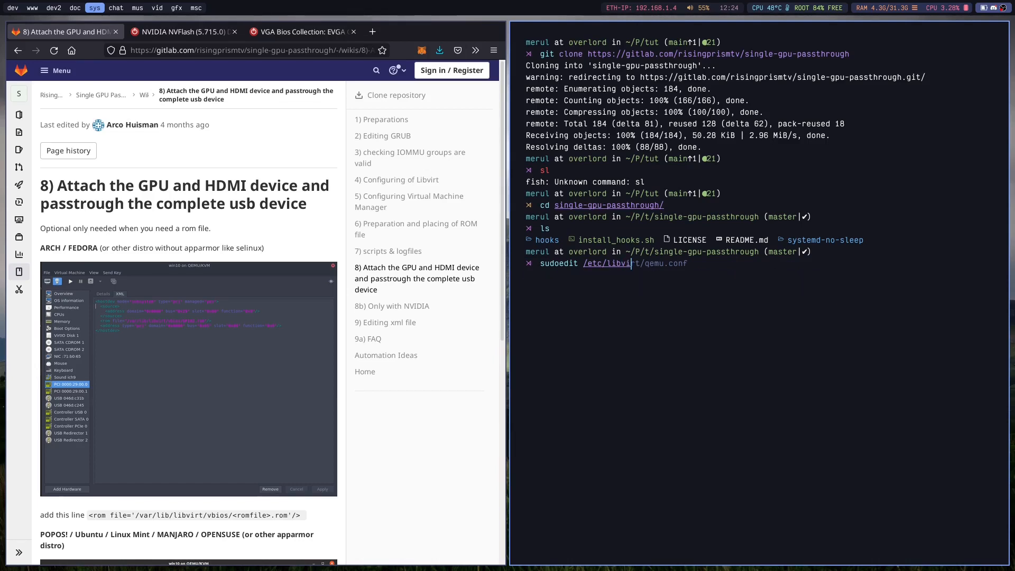
pyautogui.write('rt/ho')
pyautogui.press('Tab')
pyautogui.press('Tab')
pyautogui.press('Return')
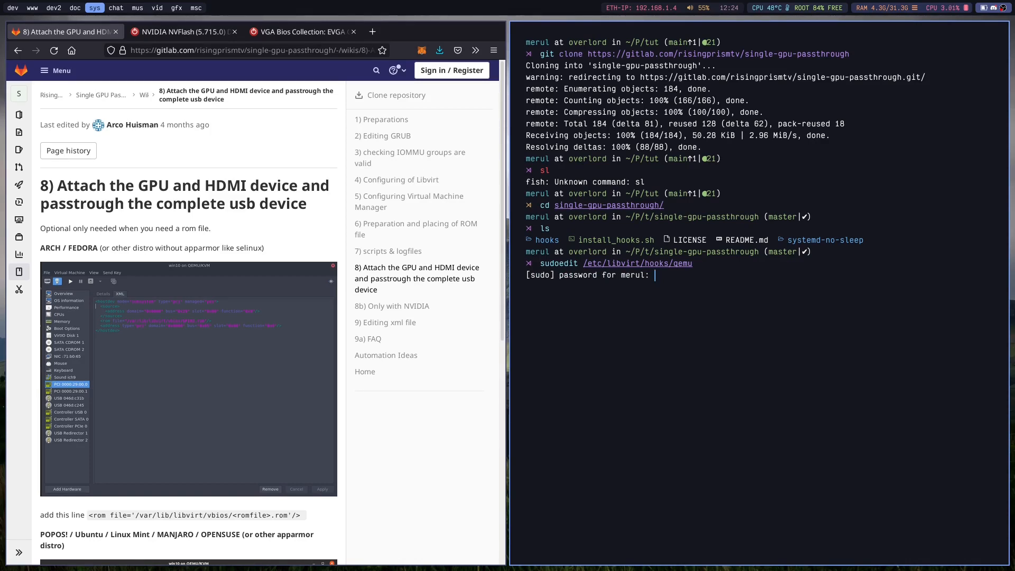
pyautogui.press('Return')
# Examine the if line of the qemu hook and highlight its macOS condition.
pyautogui.press('j')
pyautogui.press('j')
pyautogui.press('j')
pyautogui.press('j')
pyautogui.press('j')
pyautogui.press('w')
pyautogui.press('w')
pyautogui.press('w')
pyautogui.press('w')
pyautogui.press('w')
pyautogui.press('w')
pyautogui.press('w')
pyautogui.press('w')
pyautogui.press('w')
pyautogui.press('w')
pyautogui.press('w')
pyautogui.press('w')
pyautogui.press('w')
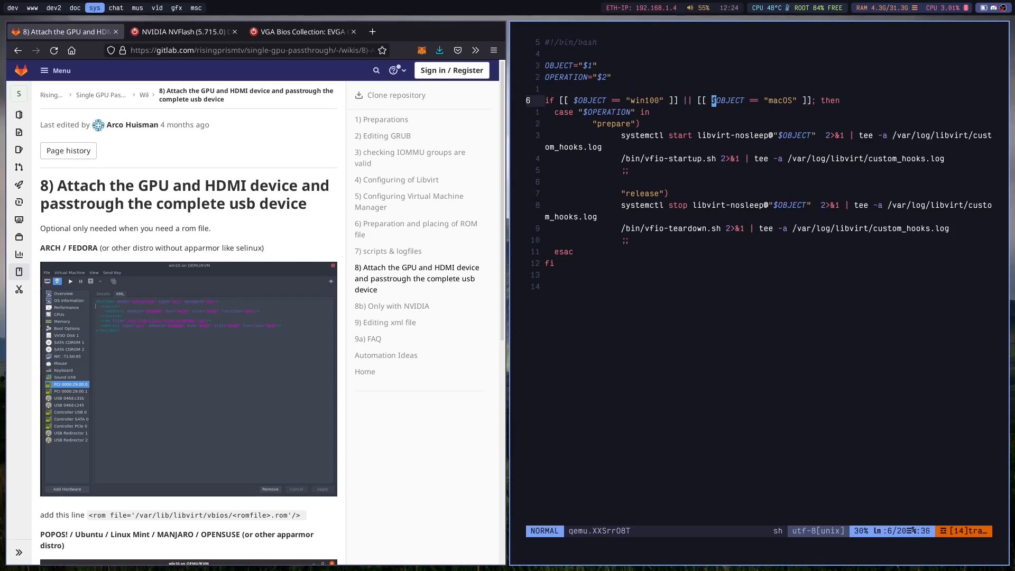
pyautogui.press('w')
pyautogui.press('w')
pyautogui.press('w')
pyautogui.press('w')
pyautogui.press('b')
pyautogui.press('b')
pyautogui.press('b')
pyautogui.press('b')
pyautogui.press('b')
pyautogui.press('b')
pyautogui.press('b')
pyautogui.press('v')
pyautogui.press('w')
pyautogui.press('w')
pyautogui.press('w')
pyautogui.press('w')
pyautogui.press('w')
pyautogui.press('w')
pyautogui.press('w')
pyautogui.press('w')
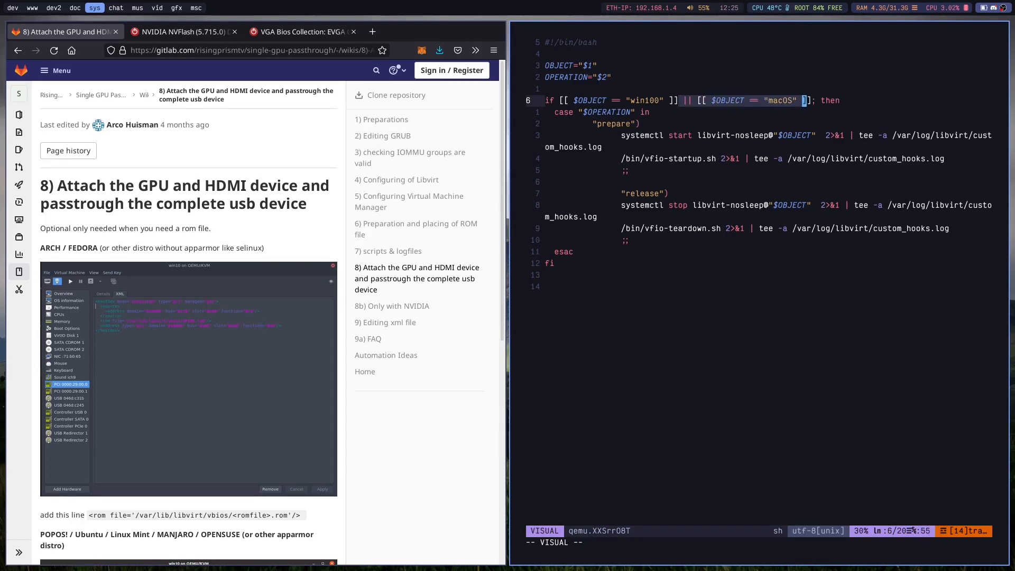
pyautogui.press('Escape')
# Insert the condition [[ $OBJECT == "win11"]] || before the macOS condition in the if line and save the file.
pyautogui.press('h')
pyautogui.press('h')
pyautogui.press('h')
pyautogui.press('h')
pyautogui.press('h')
pyautogui.press('h')
pyautogui.press('h')
pyautogui.press('h')
pyautogui.press('h')
pyautogui.press('h')
pyautogui.press('h')
pyautogui.press('h')
pyautogui.press('h')
pyautogui.press('h')
pyautogui.press('h')
pyautogui.press('h')
pyautogui.press('h')
pyautogui.press('h')
pyautogui.press('h')
pyautogui.press('h')
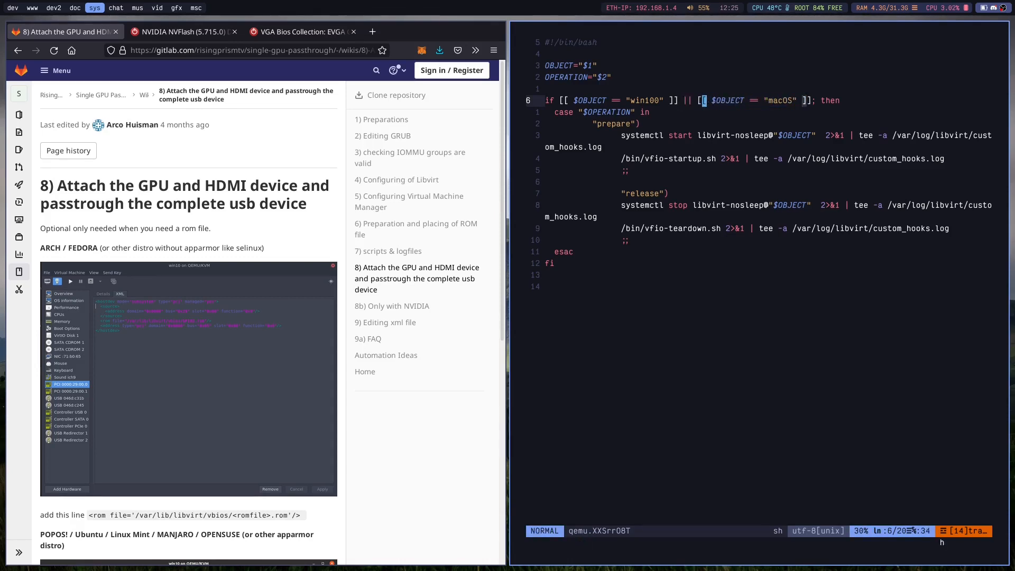
pyautogui.write('in100" ]] || [[')
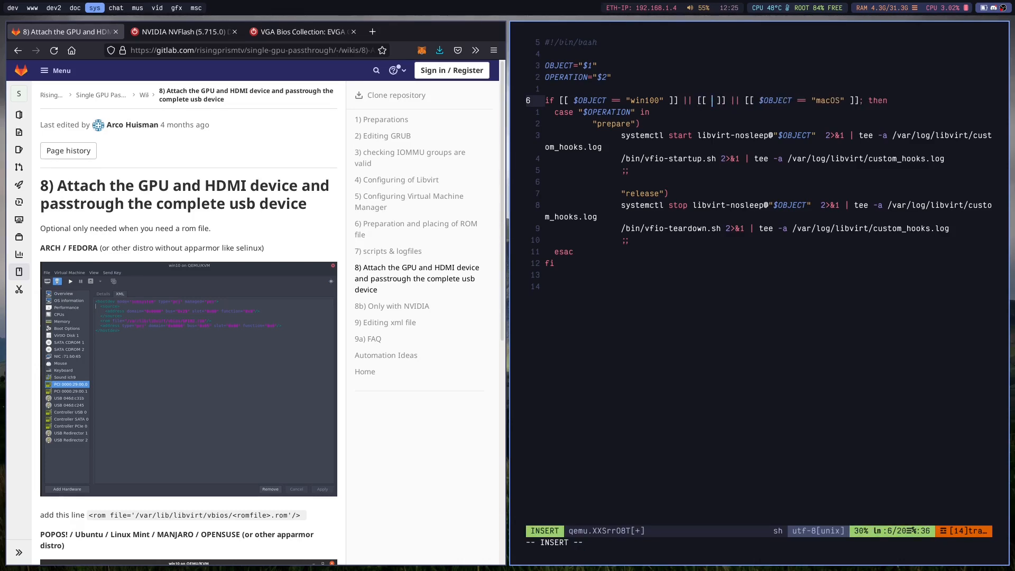
pyautogui.write(' $OBJECT')
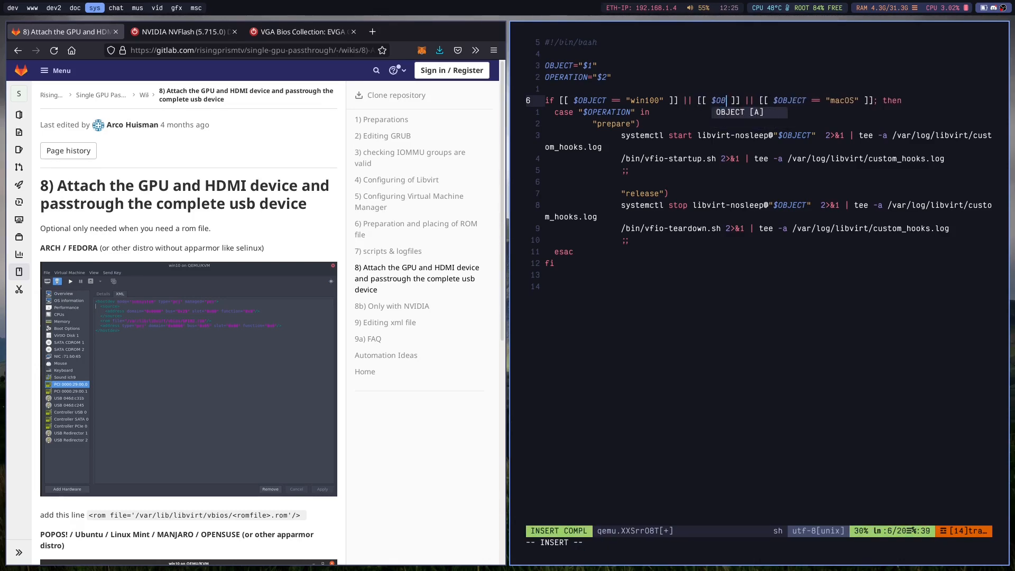
pyautogui.write(' ==')
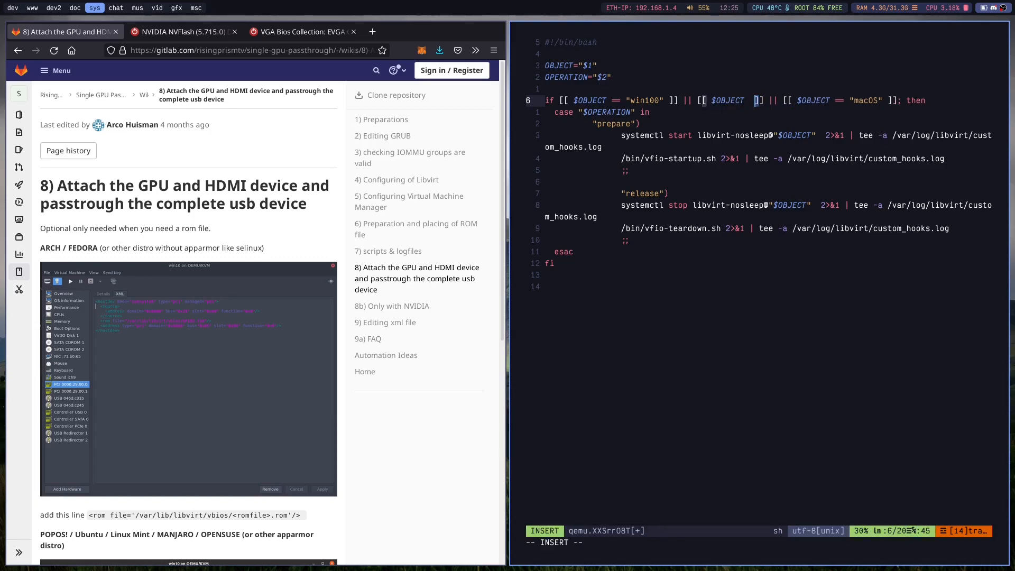
pyautogui.write(' "')
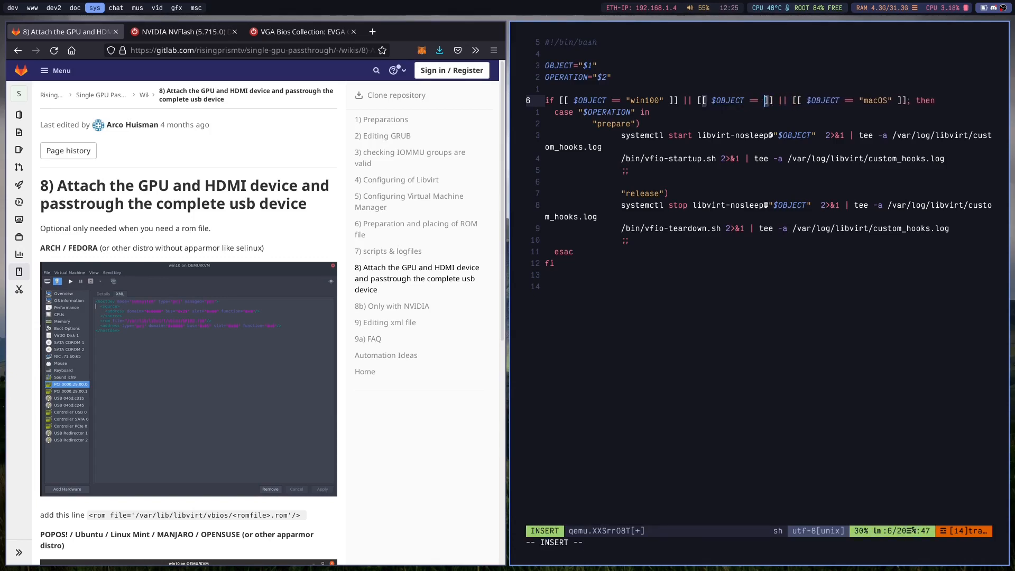
pyautogui.write('win11')
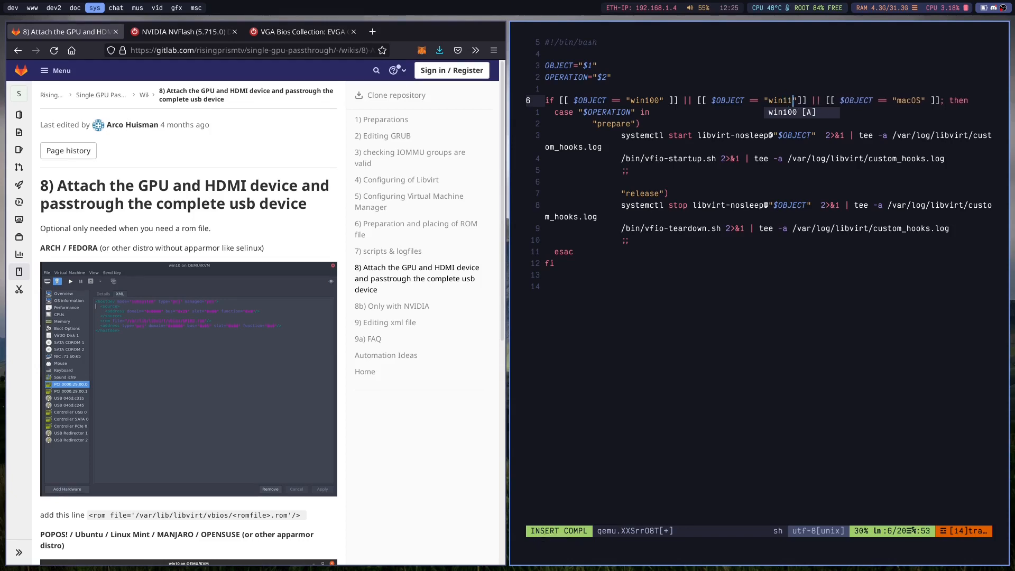
pyautogui.press('Escape')
pyautogui.write(':w')
pyautogui.press('Return')
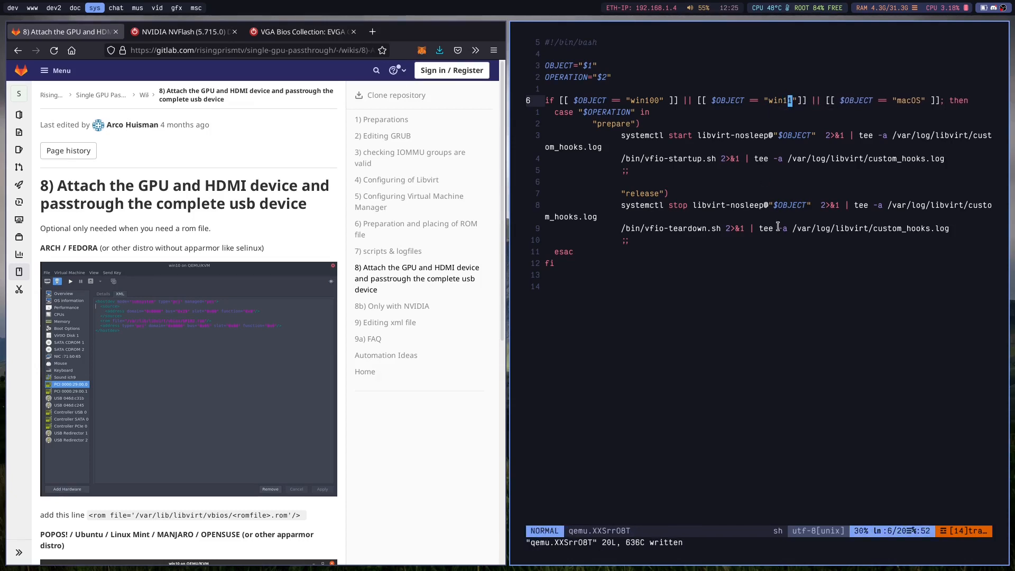
# Add the missing space after "win11" in the condition, save and quit the editor, and close the terminal.
pyautogui.write('la')
pyautogui.press('Escape')
pyautogui.write(':w')
pyautogui.press('Return')
pyautogui.press('j')
pyautogui.press('j')
pyautogui.press('j')
pyautogui.press('j')
pyautogui.write(':q')
pyautogui.press('Return')
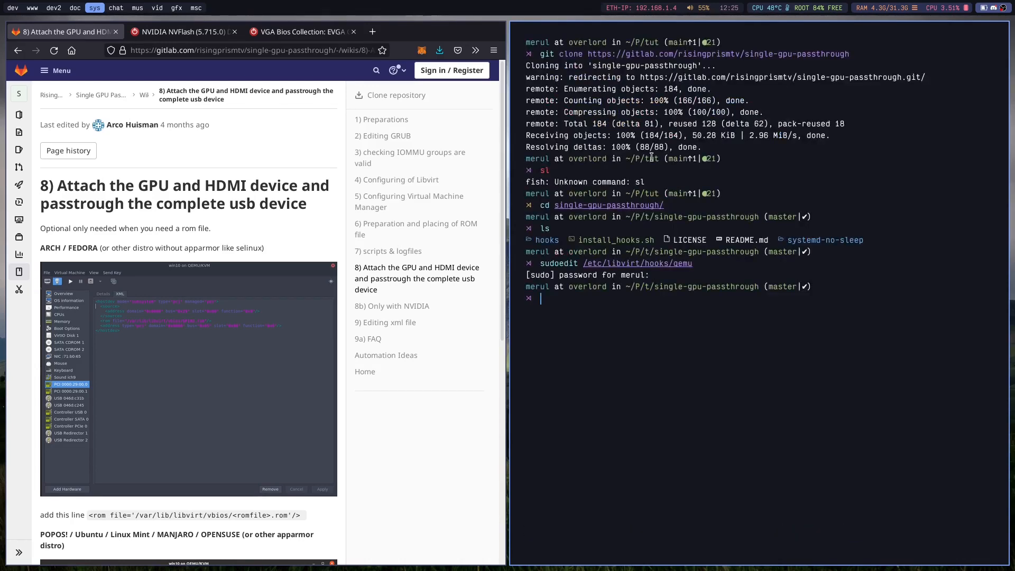
pyautogui.hotkey('ctrl', 'd')
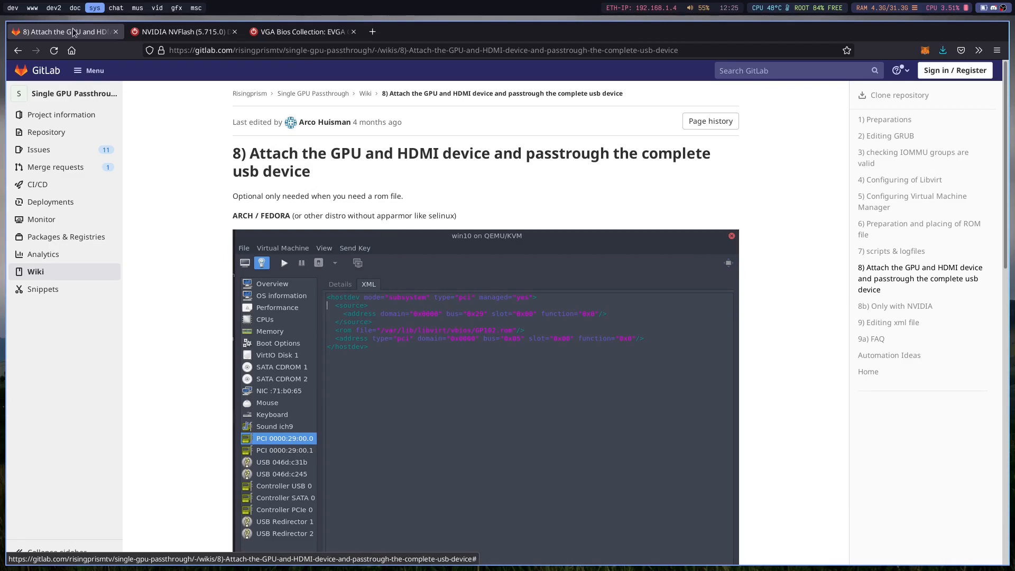
# Launch Virtual Machine Manager and show the win100 machine's hardware details for device PCI 0000:09:00.3.
pyautogui.press('super+d')
pyautogui.write('vur')
pyautogui.press('BackSpace')
pyautogui.press('BackSpace')
pyautogui.press('Return')
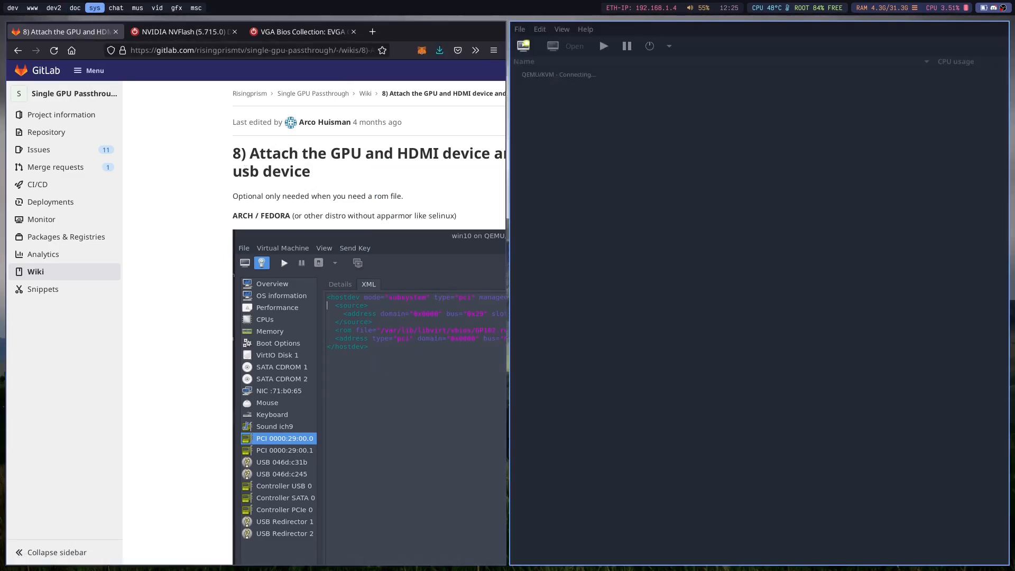
pyautogui.doubleClick(559, 116)
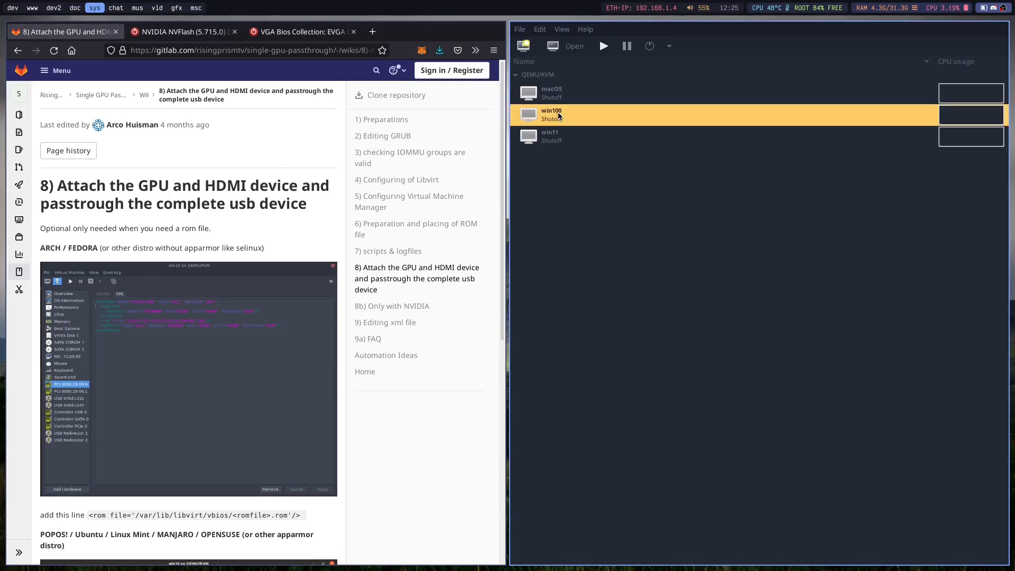
pyautogui.press('super+q')
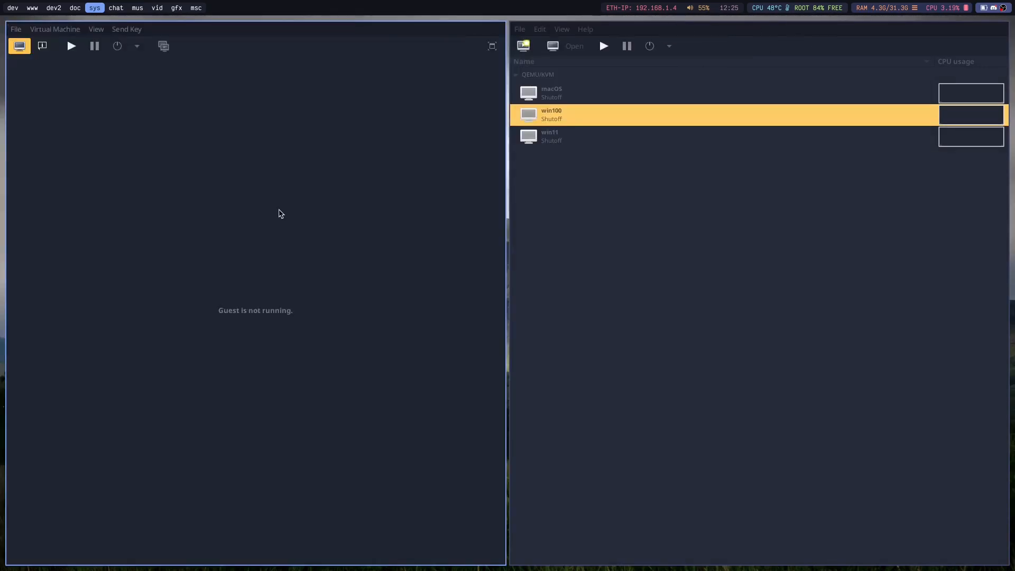
pyautogui.click(43, 46)
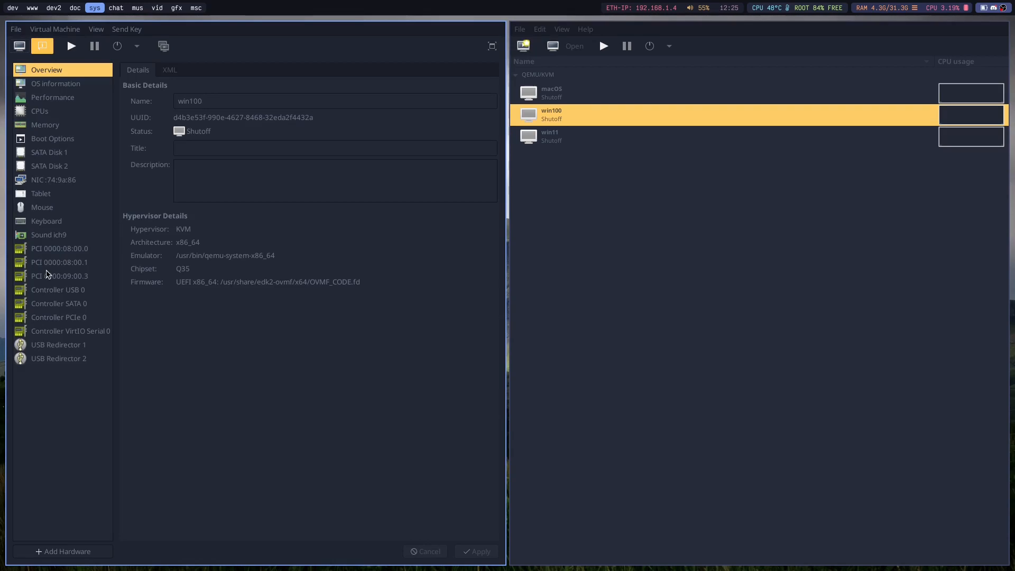
pyautogui.click(47, 276)
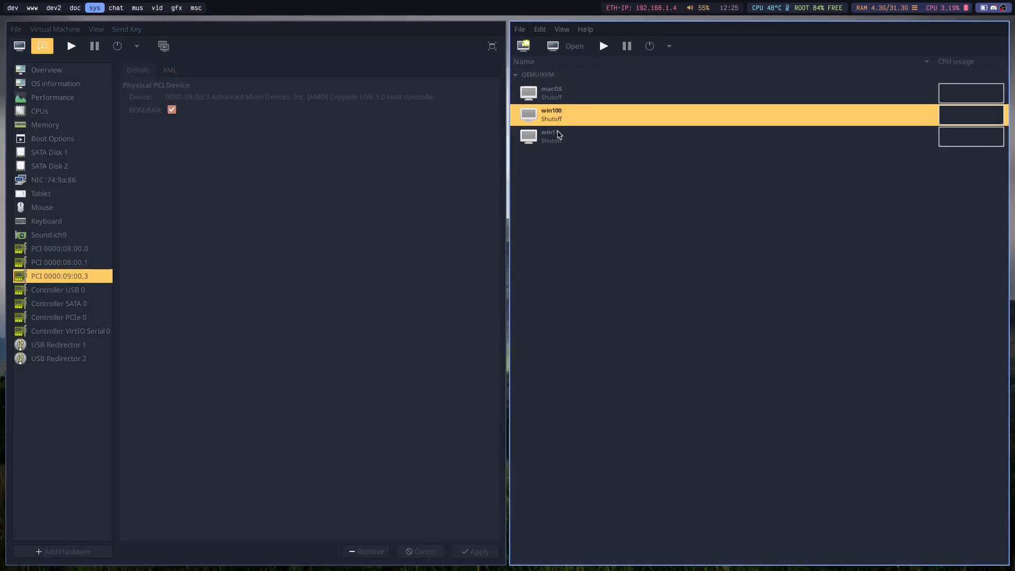
# Open the win11 machine's hardware details and close the virtual machine list window.
pyautogui.doubleClick(558, 136)
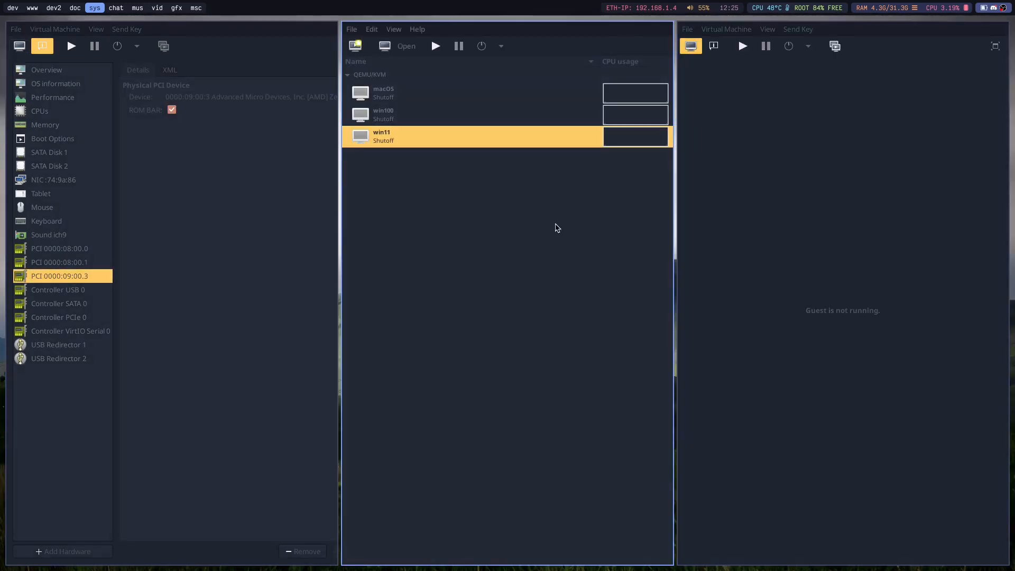
pyautogui.hotkey('ctrl', 'w')
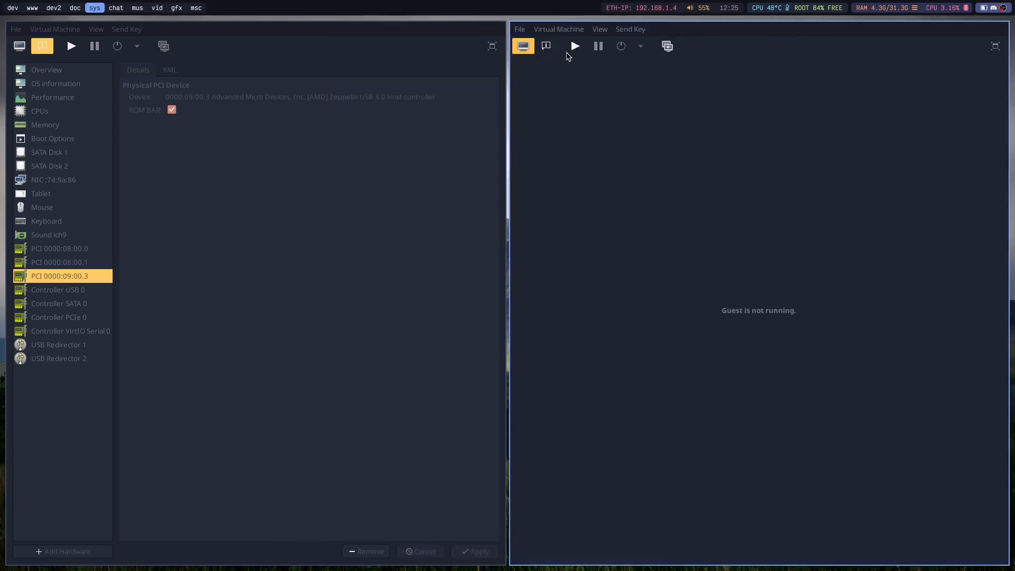
pyautogui.click(545, 47)
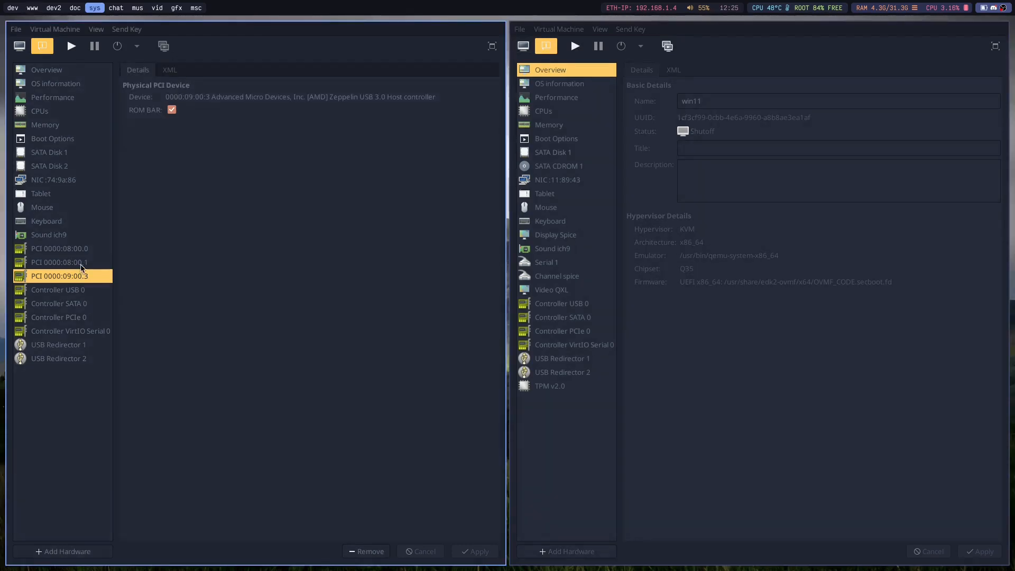
# Show the XML of win100's PCI 0000:08:00.1 device and highlight its rom file line.
pyautogui.click(81, 264)
pyautogui.click(168, 69)
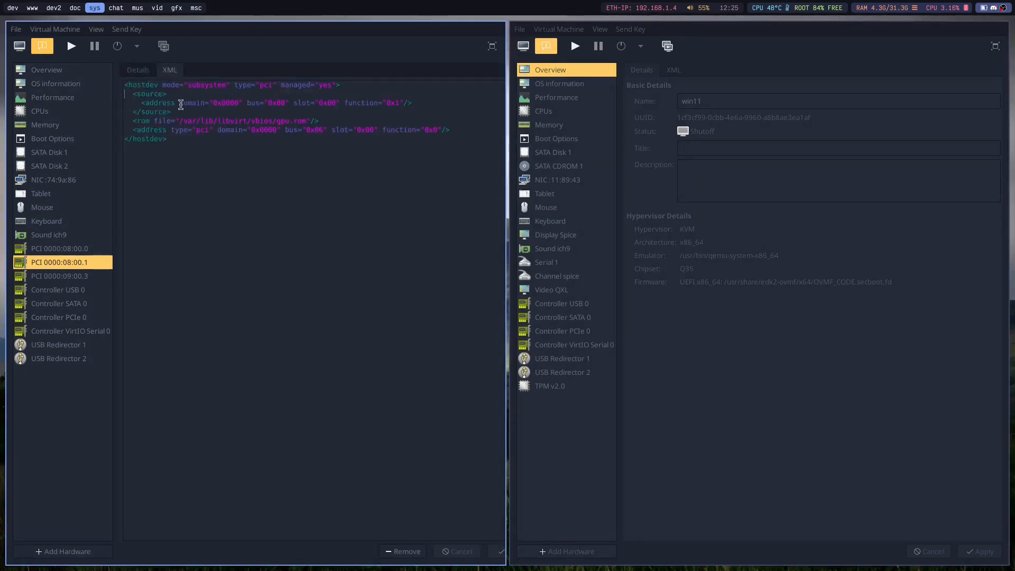
pyautogui.moveTo(133, 120); pyautogui.dragTo(363, 121)
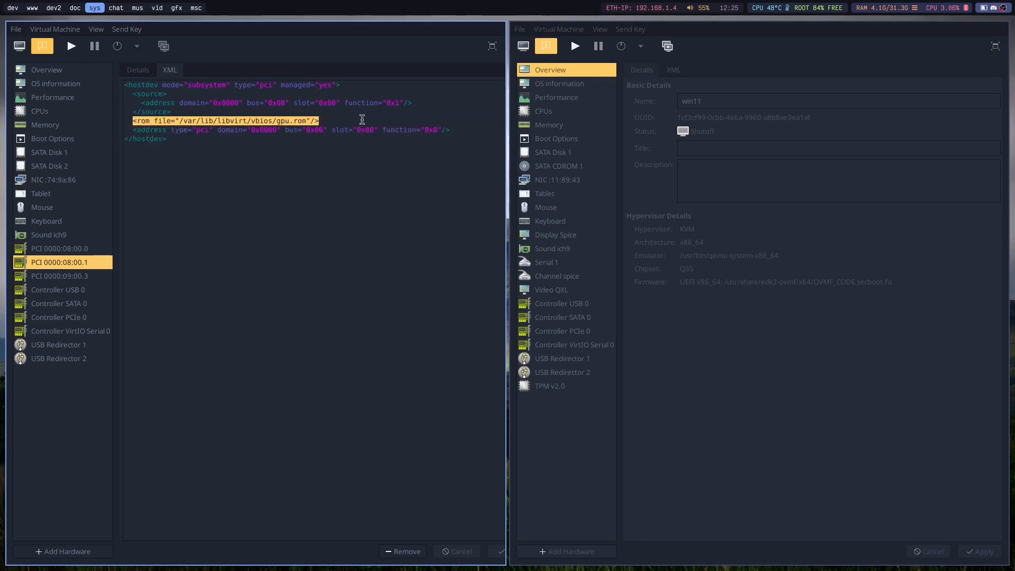
pyautogui.click(330, 120)
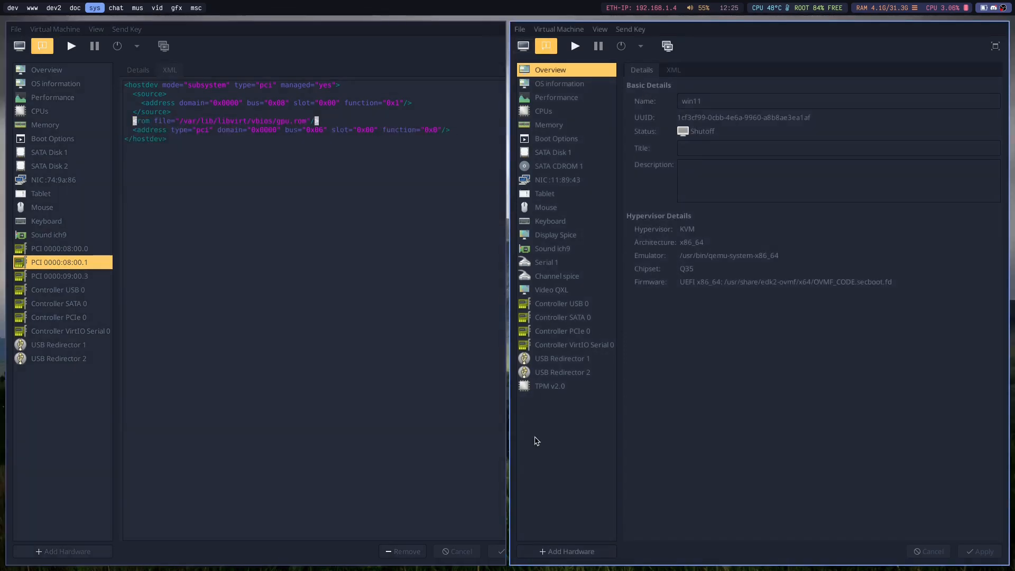
# Add the PCI host device 0000:08:00:0 Ellesmere [Radeon RX 470/480/570/570X/580/580X/590] to win11, accepting its use by other guests.
pyautogui.click(540, 550)
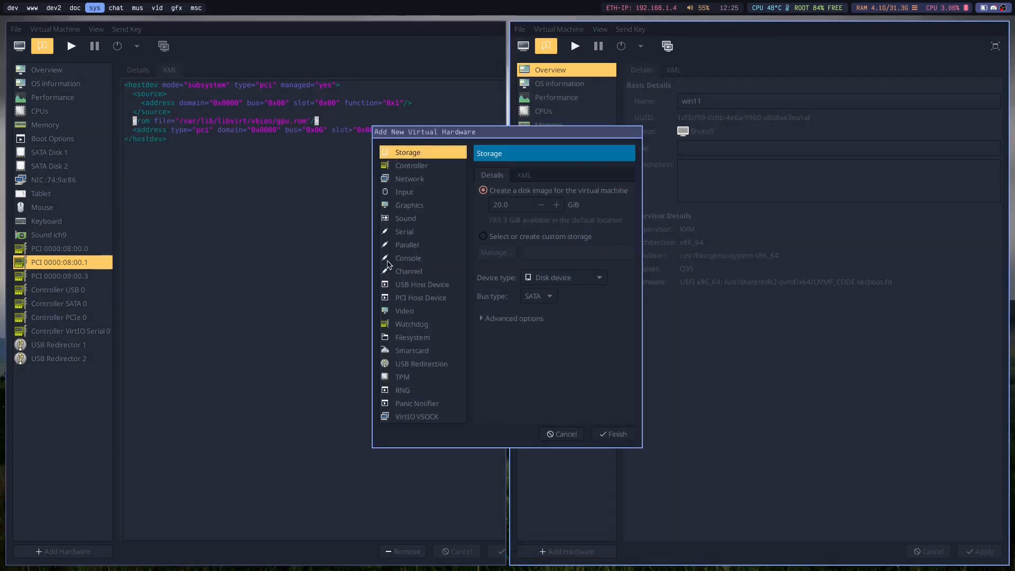
pyautogui.click(398, 299)
pyautogui.moveTo(669, 358); pyautogui.dragTo(913, 443)
pyautogui.moveTo(702, 375); pyautogui.dragTo(513, 258)
pyautogui.scroll(-4, 512, 257)
pyautogui.click(585, 290)
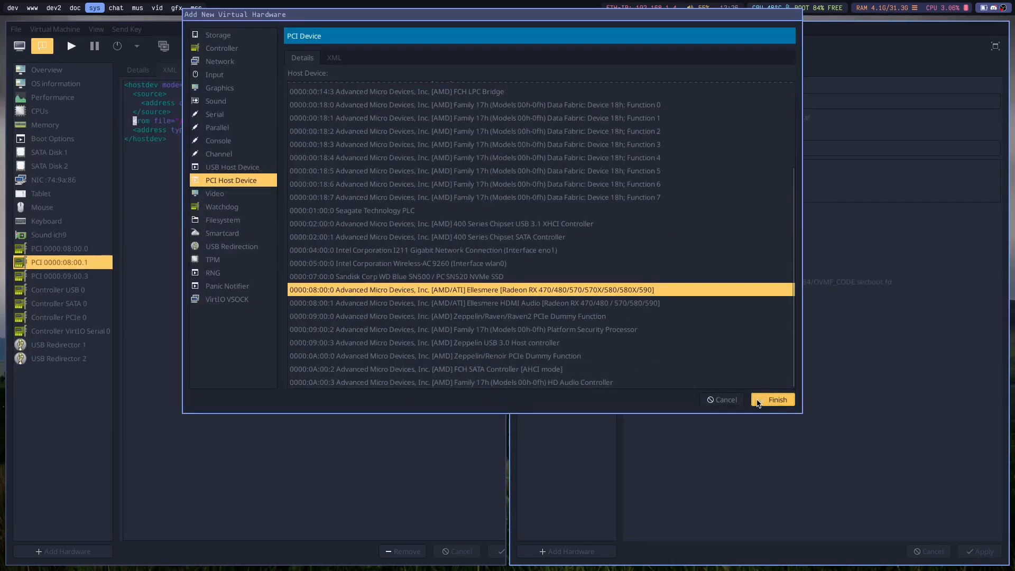
pyautogui.click(771, 400)
pyautogui.click(606, 331)
# Add the PCI host device 0000:08:00:1 Ellesmere HDMI Audio to win11, accepting its use by other guests.
pyautogui.click(567, 552)
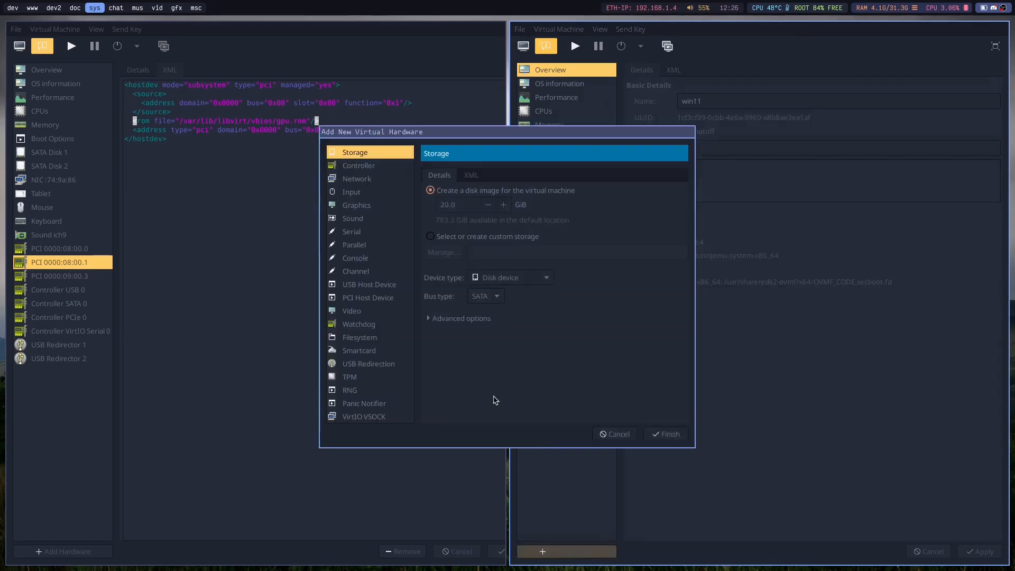
pyautogui.click(380, 299)
pyautogui.click(690, 364)
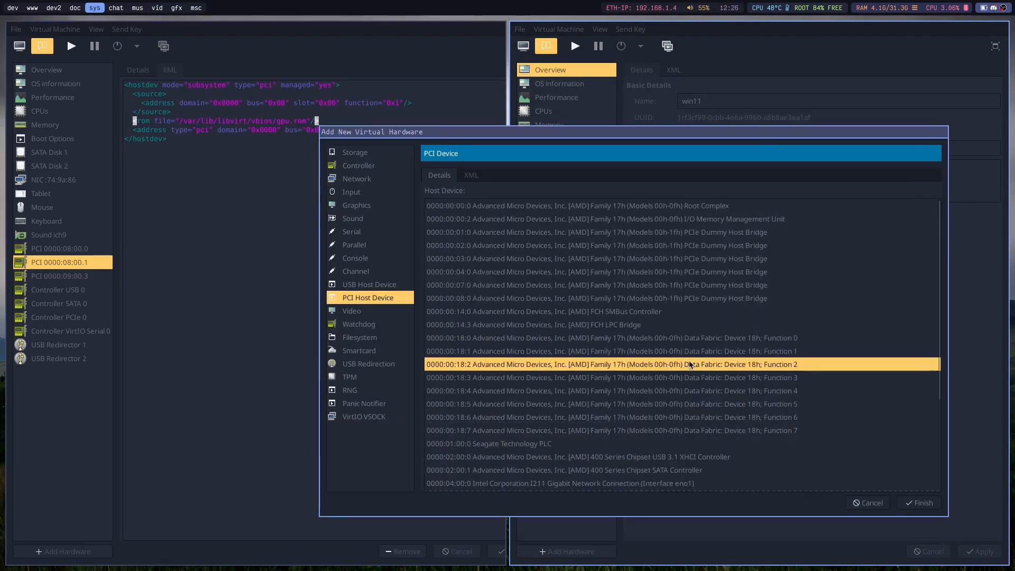
pyautogui.scroll(-5, 460, 260)
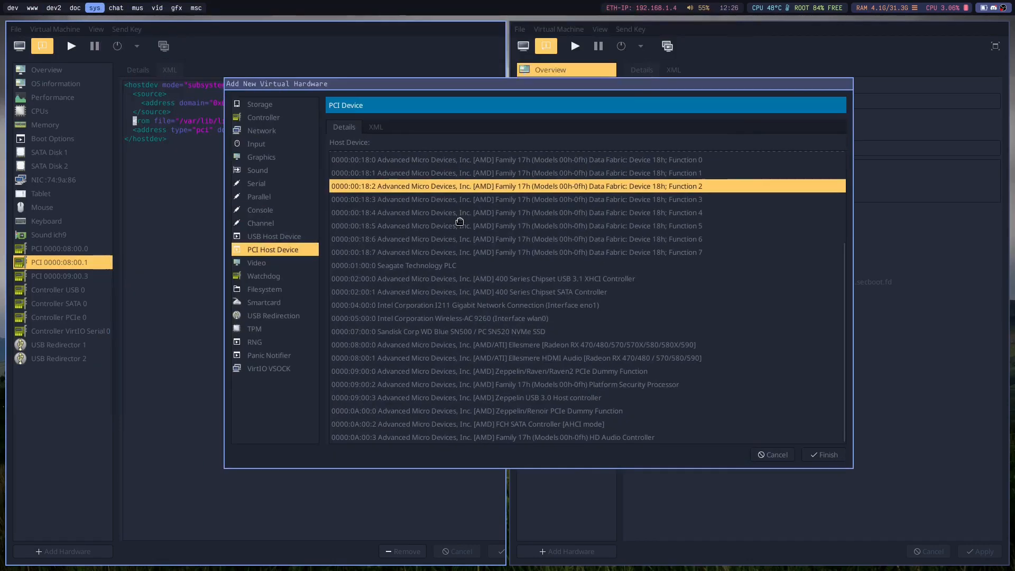
pyautogui.click(611, 364)
pyautogui.click(826, 454)
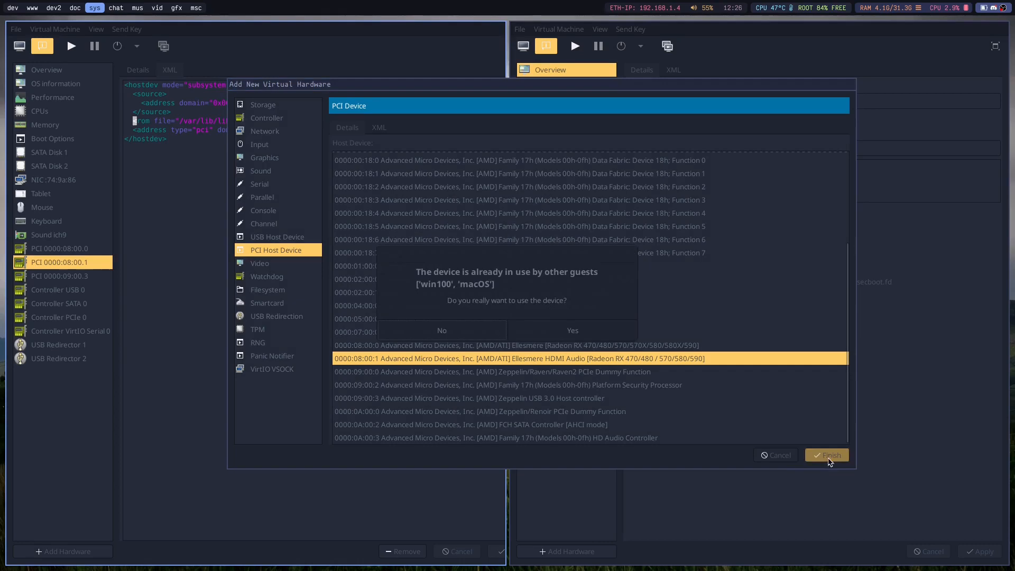
pyautogui.click(593, 329)
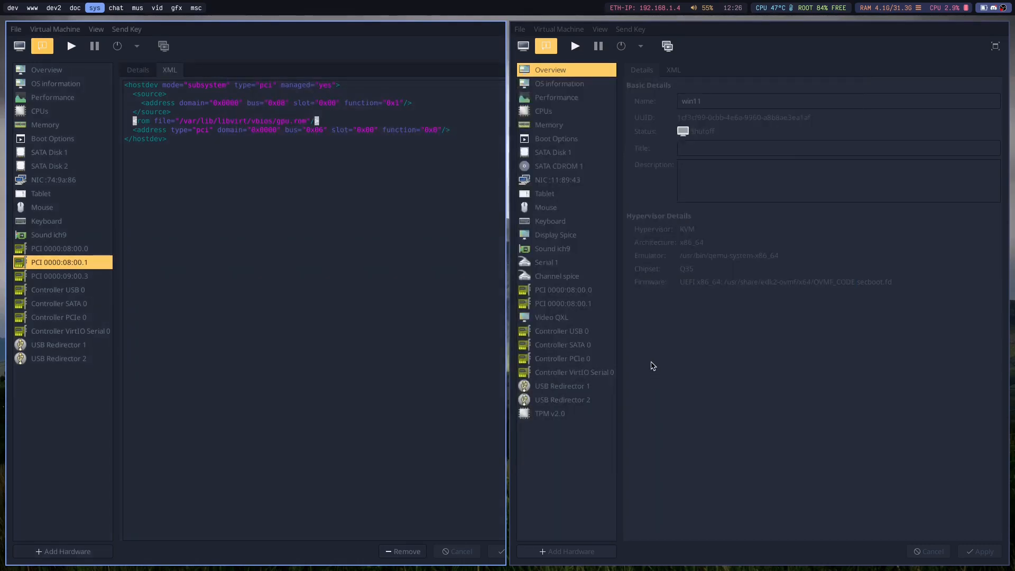
# Copy the rom file line from win100's PCI device XML into win11's PCI 0000:08:00.0 XML after the source block and apply it.
pyautogui.click(562, 280)
pyautogui.click(568, 292)
pyautogui.moveTo(341, 121); pyautogui.dragTo(129, 121)
pyautogui.hotkey('ctrl', 'c')
pyautogui.click(671, 74)
pyautogui.click(701, 111)
pyautogui.press('Return')
pyautogui.hotkey('ctrl', 'v')
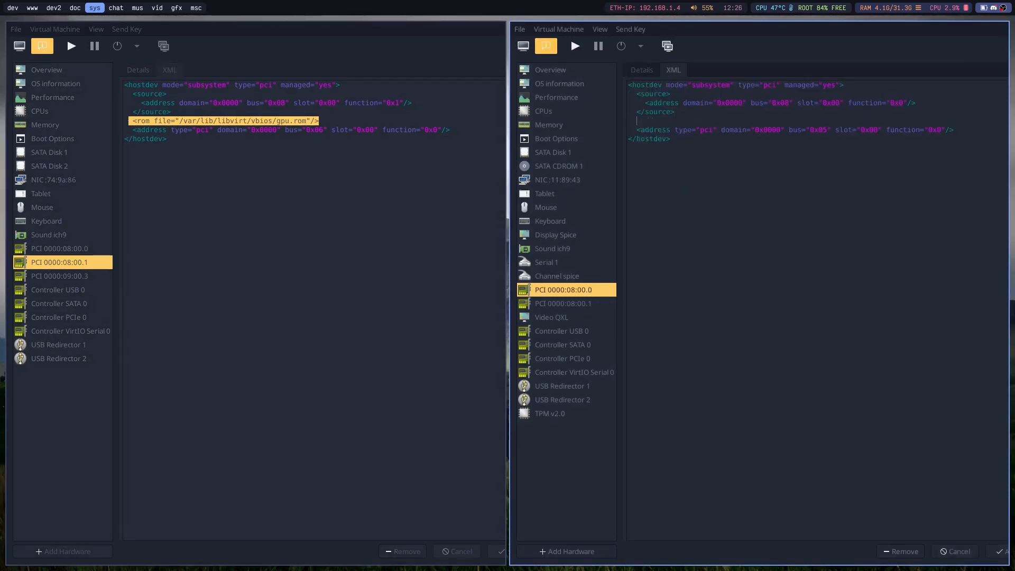
pyautogui.click(999, 551)
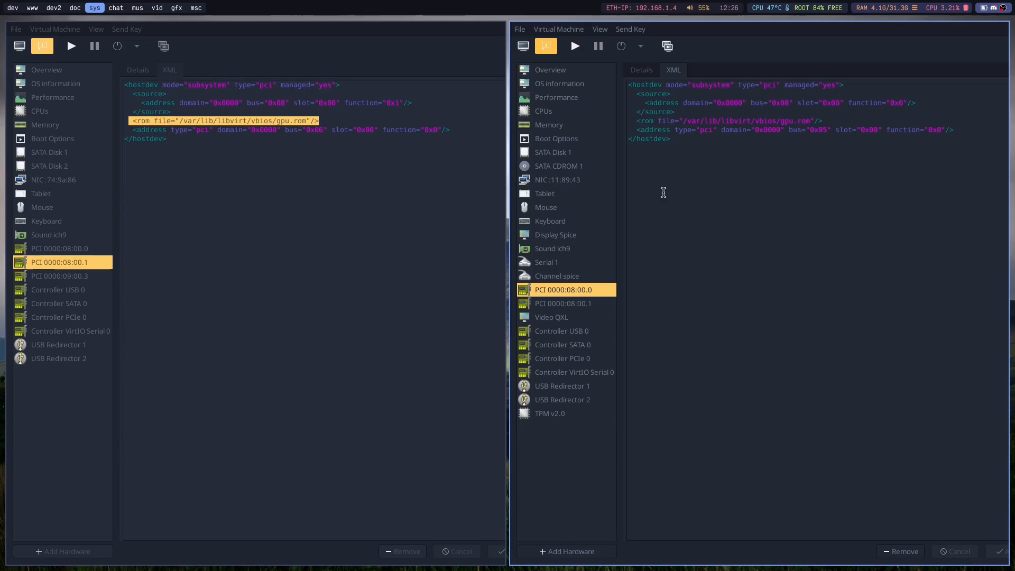
# Add the line <rom file="/var/lib/libvirt/vbios/gpu.rom"/> after the source block in win11's PCI 0000:08:00.1 XML and apply it.
pyautogui.click(557, 307)
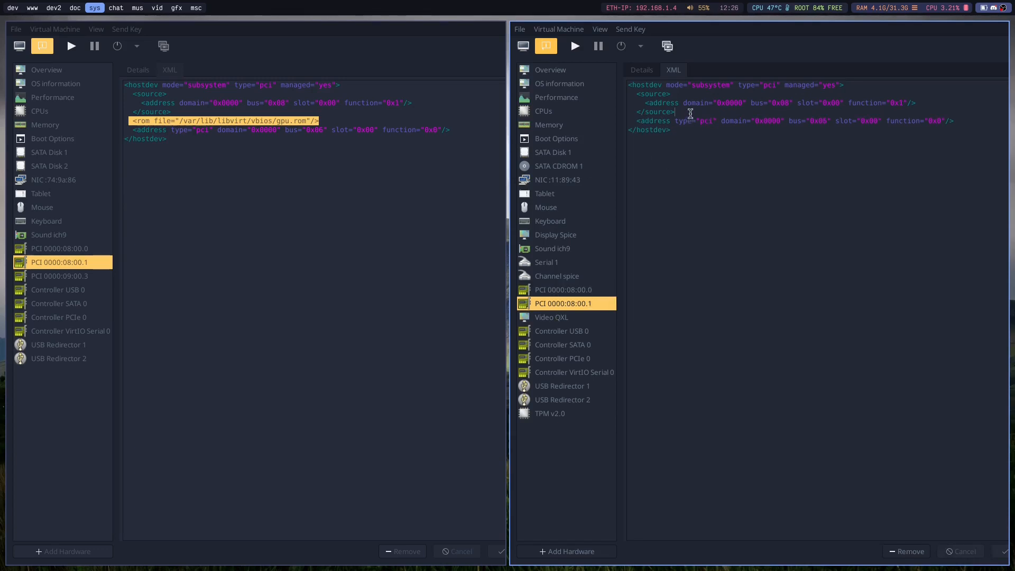
pyautogui.press('Return')
pyautogui.hotkey('ctrl', 'v')
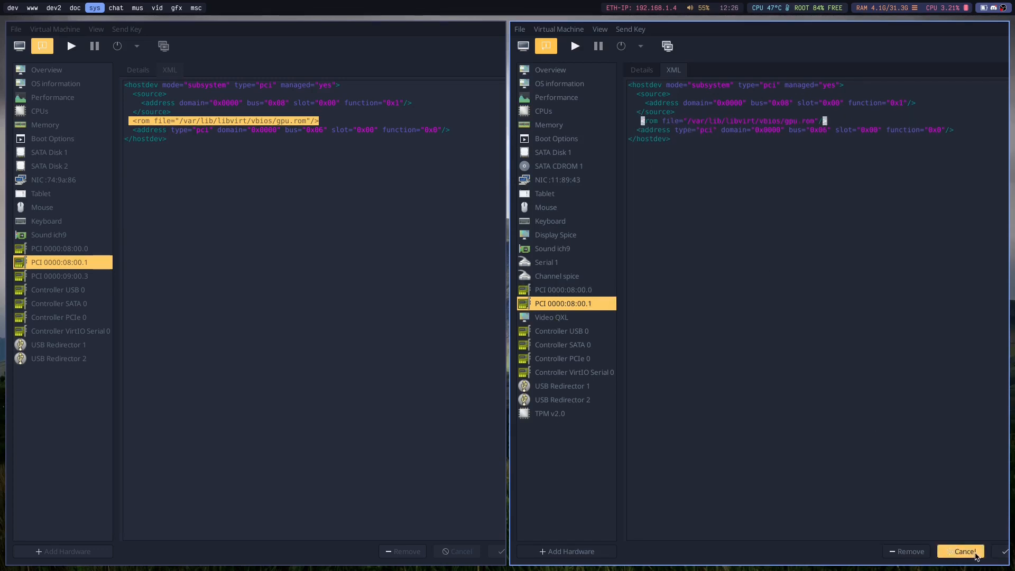
pyautogui.click(1001, 554)
pyautogui.click(299, 362)
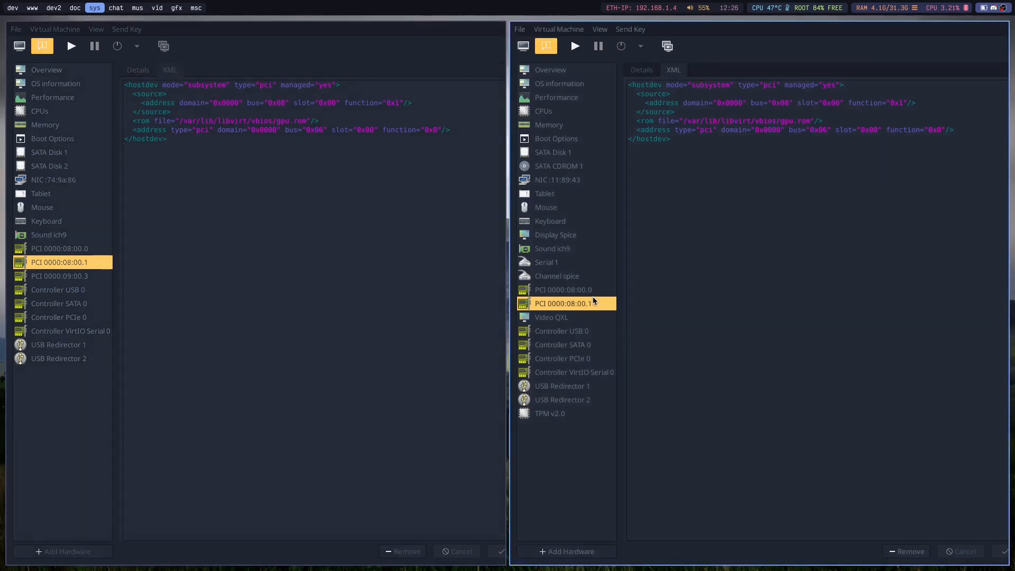
# Compare the XML of win11's PCI 0000:08:00.0 and PCI 0000:08:00.1 devices to check their rom lines.
pyautogui.press('Up')
pyautogui.press('Down')
pyautogui.press('Up')
pyautogui.press('Down')
pyautogui.press('Up')
pyautogui.press('Down')
pyautogui.press('Up')
pyautogui.press('Down')
pyautogui.press('Up')
pyautogui.press('Down')
# Remove the Display Spice device from win11 and confirm the removal.
pyautogui.click(558, 249)
pyautogui.click(560, 237)
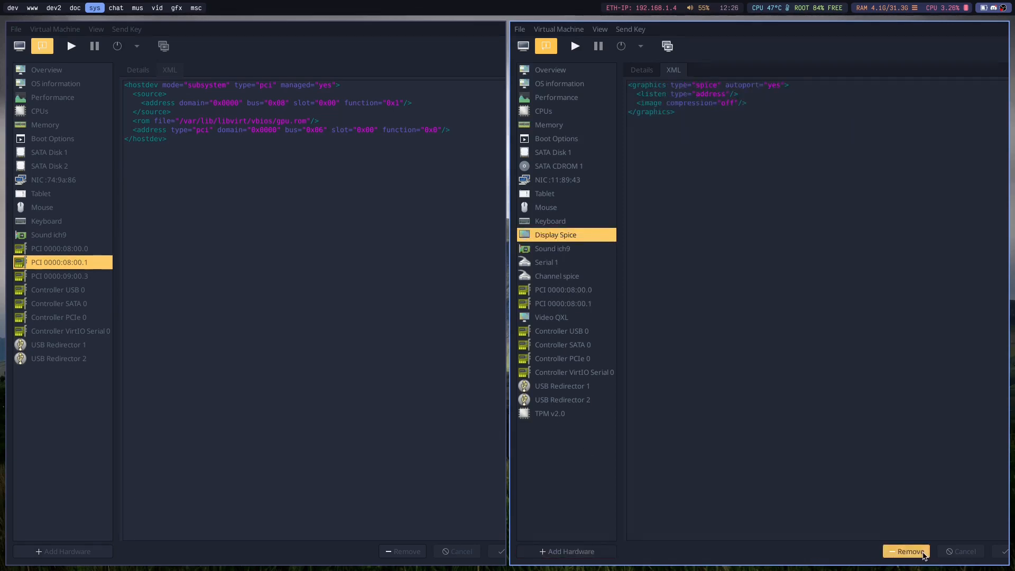
pyautogui.click(907, 552)
pyautogui.click(567, 333)
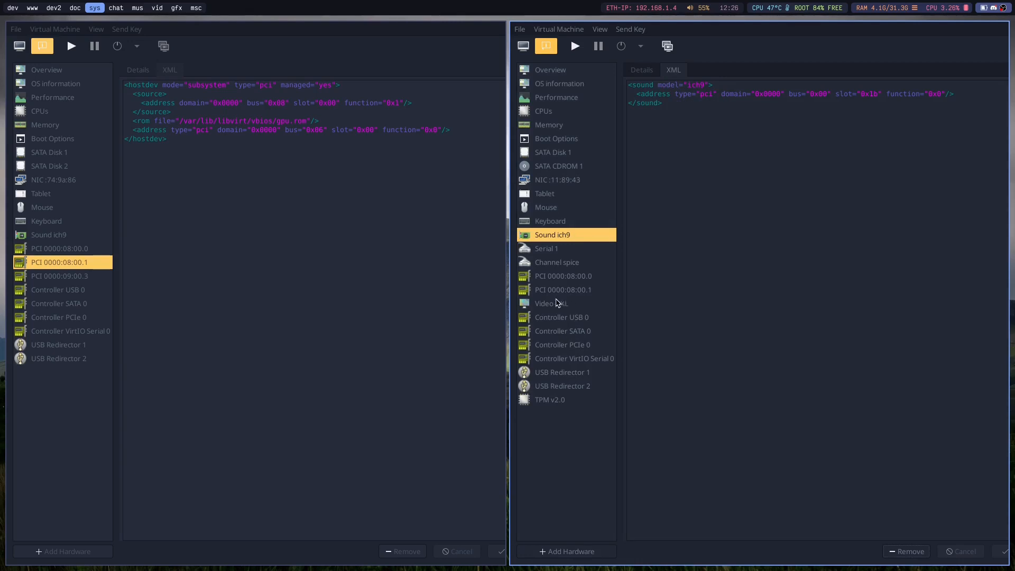
# Remove the Video QXL and Sound ich9 devices from win11, confirming each removal.
pyautogui.click(582, 303)
pyautogui.click(906, 551)
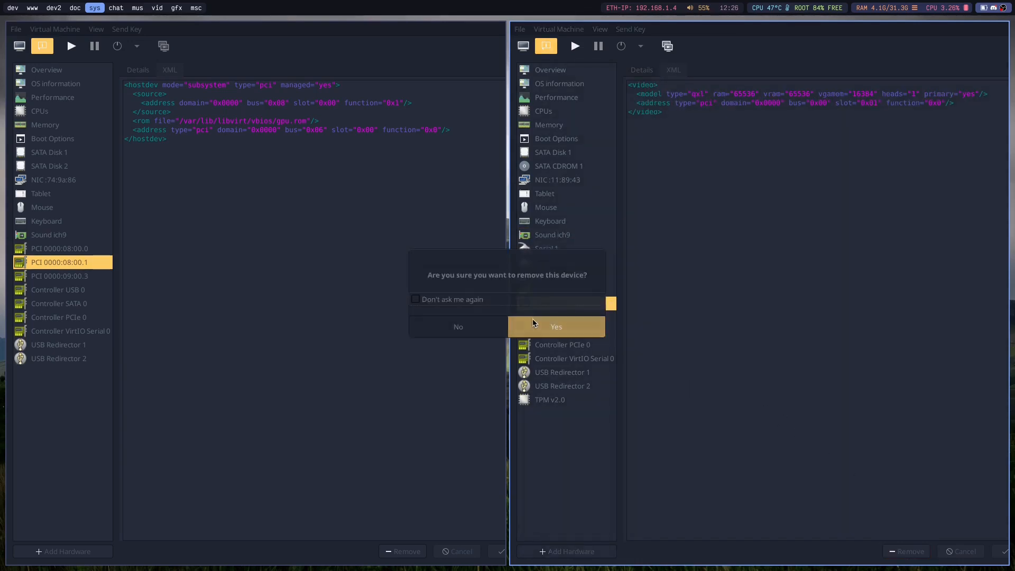
pyautogui.click(566, 326)
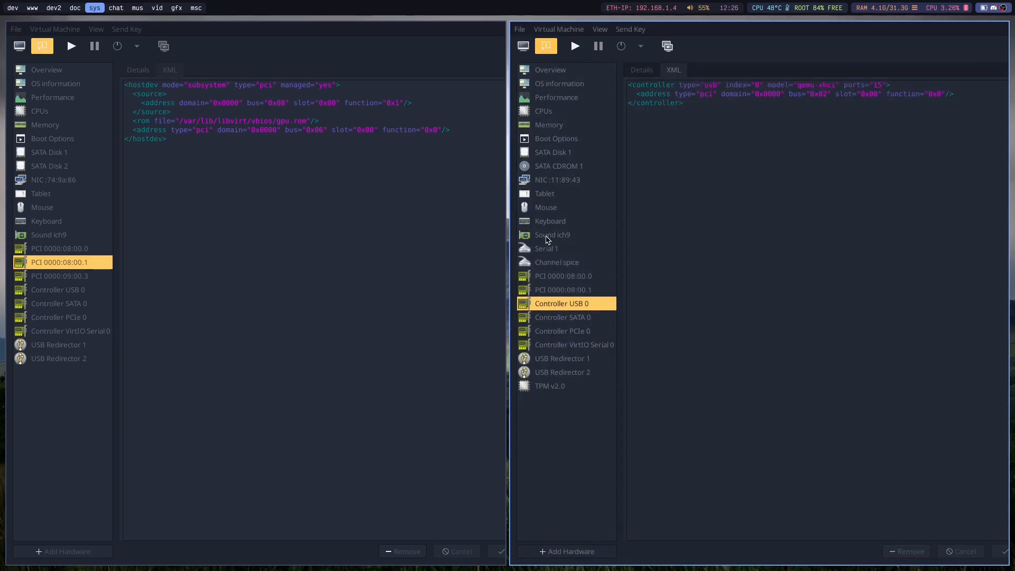
pyautogui.click(546, 239)
pyautogui.click(906, 552)
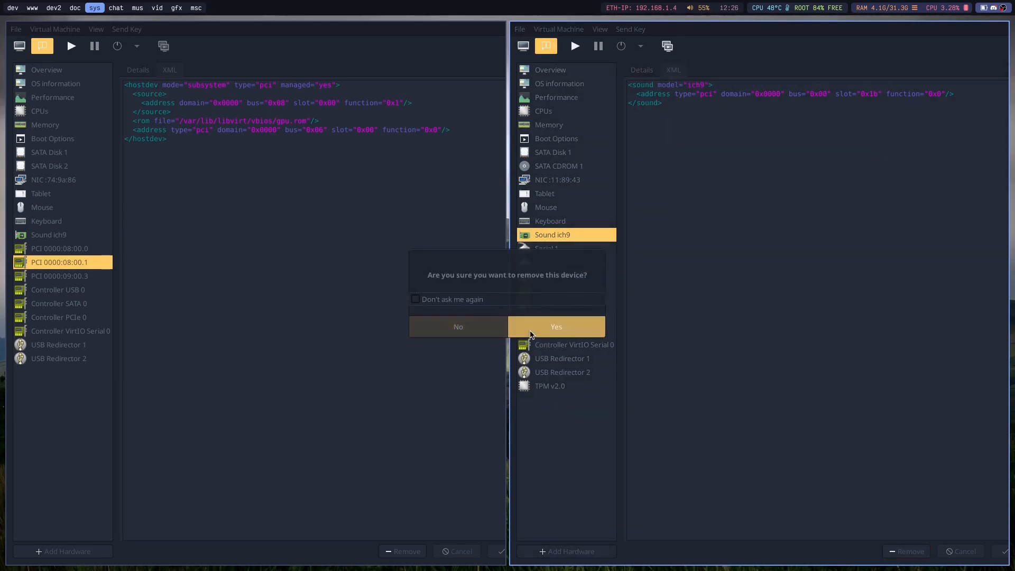
pyautogui.click(538, 335)
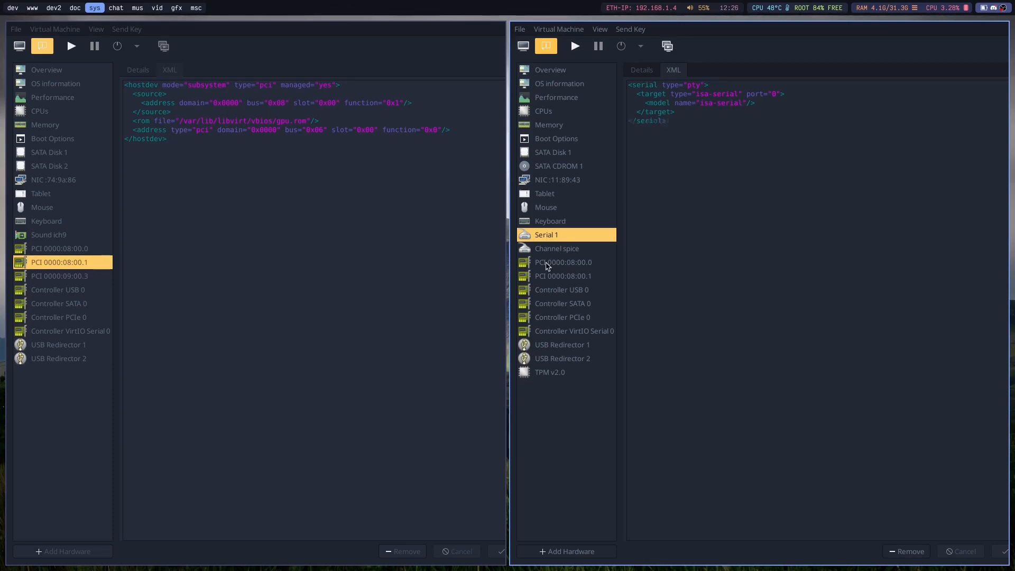
pyautogui.click(538, 183)
pyautogui.click(539, 113)
pyautogui.click(541, 263)
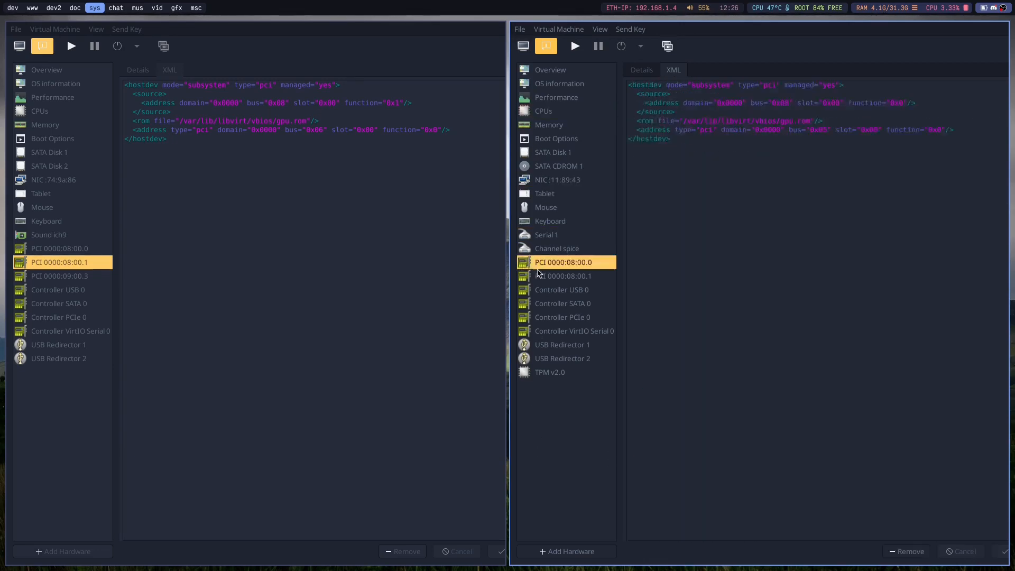
pyautogui.click(545, 346)
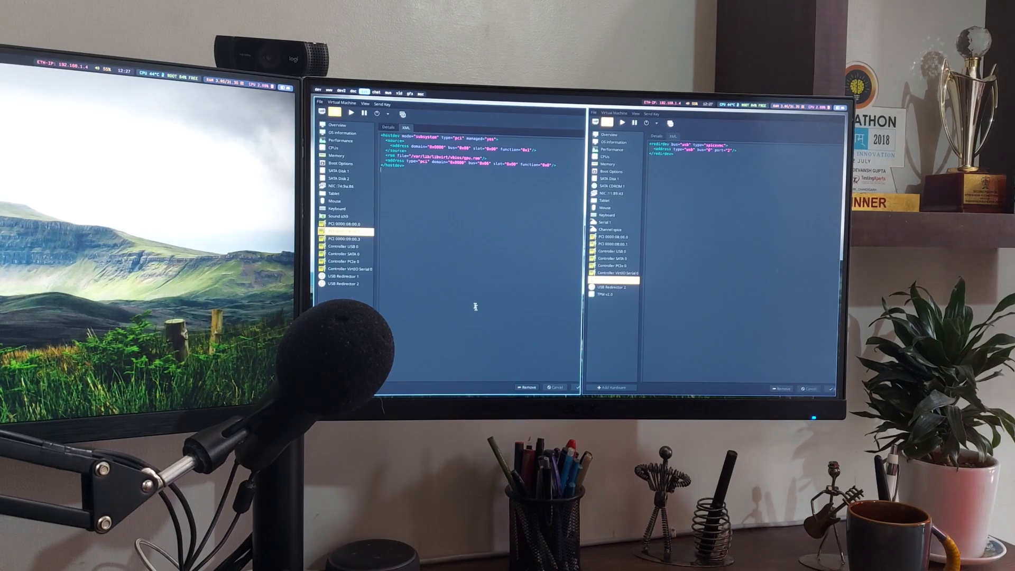
pyautogui.click(622, 122)
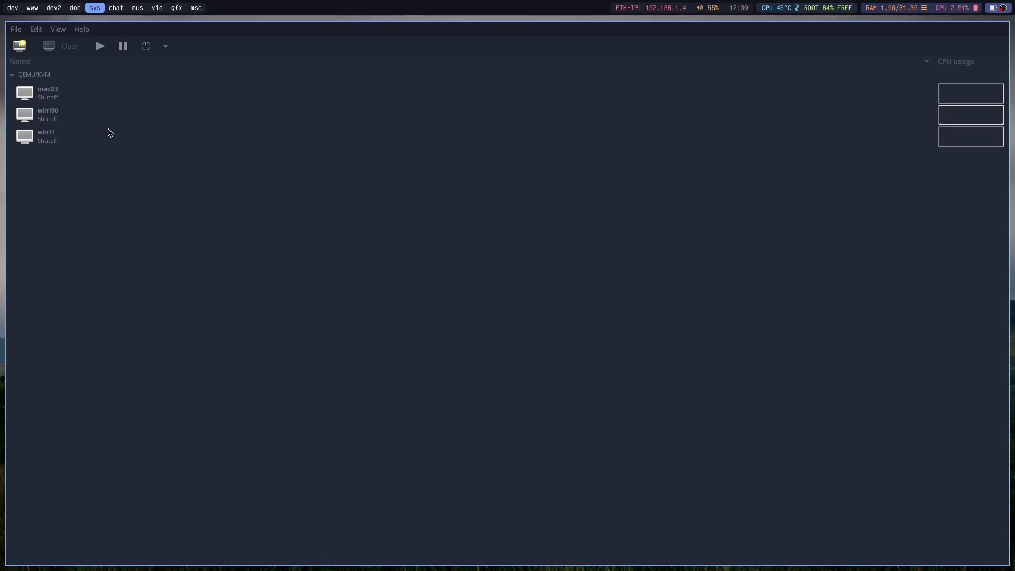
# Add the PCI host device 0000:09:00:3 Zeppelin USB 3.0 Host controller to win11, accepting its use by other guests.
pyautogui.click(97, 144)
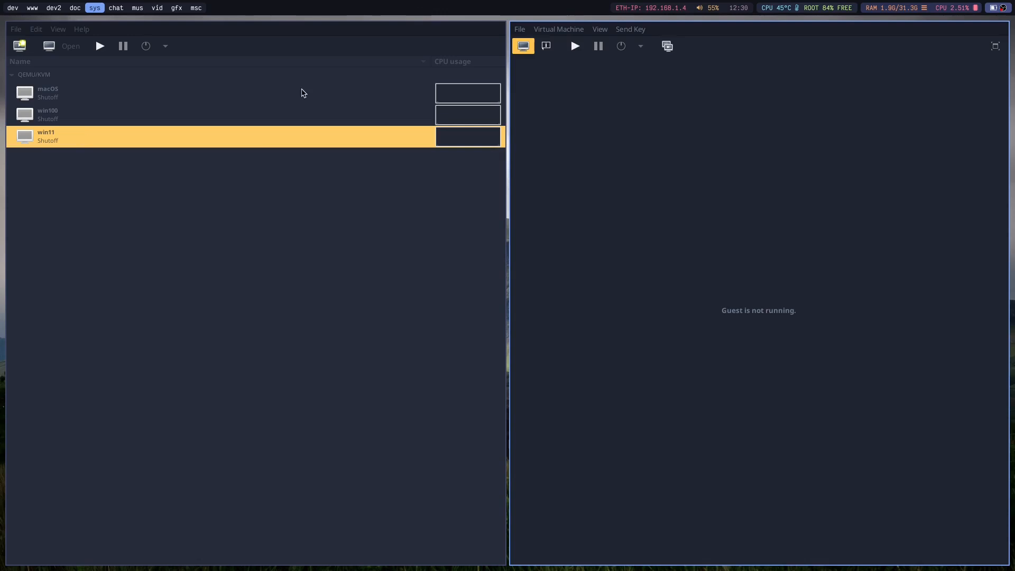
pyautogui.click(547, 46)
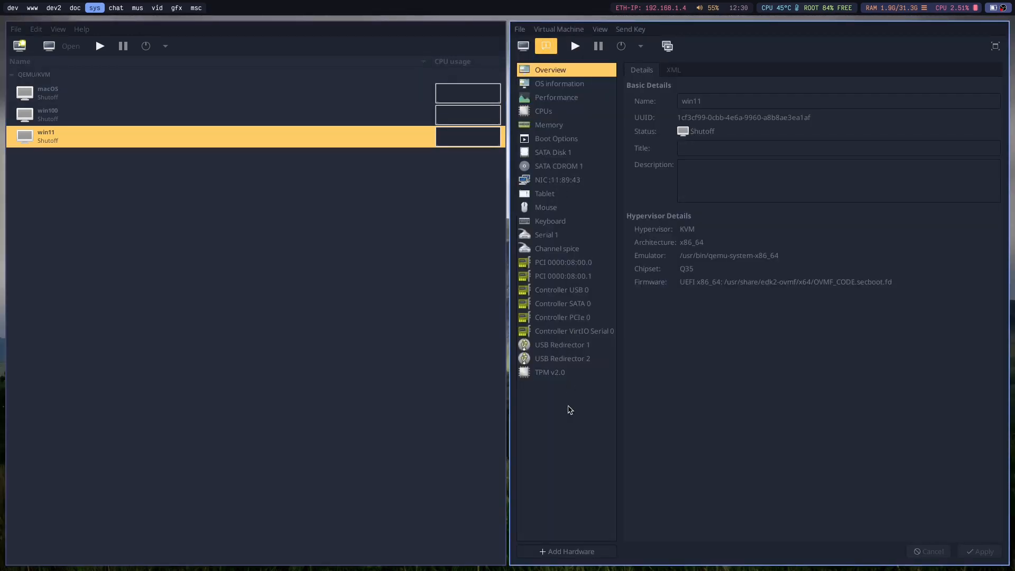
pyautogui.click(571, 551)
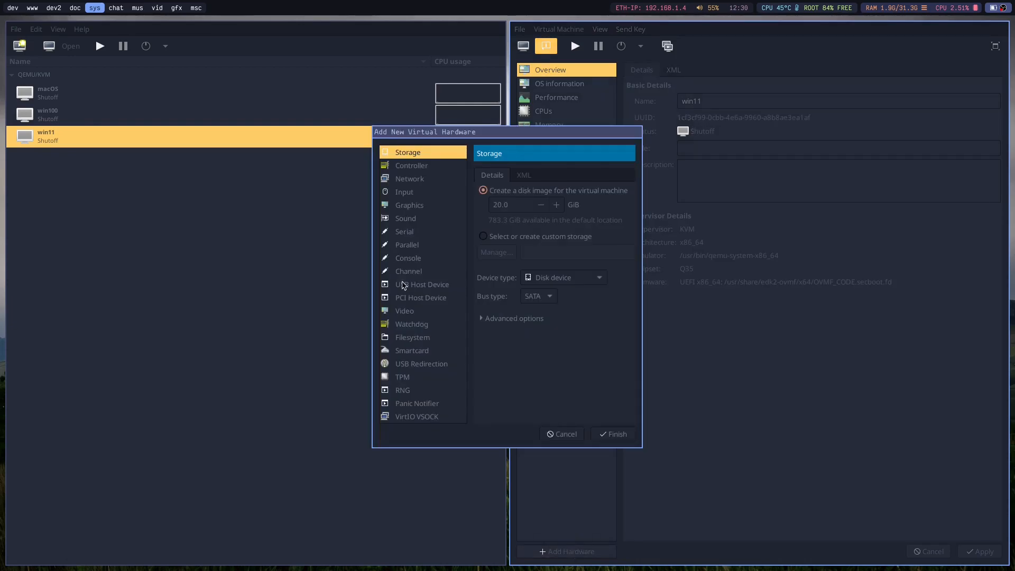
pyautogui.click(409, 300)
pyautogui.moveTo(561, 319); pyautogui.dragTo(862, 422)
pyautogui.moveTo(606, 406); pyautogui.dragTo(846, 442)
pyautogui.click(687, 403)
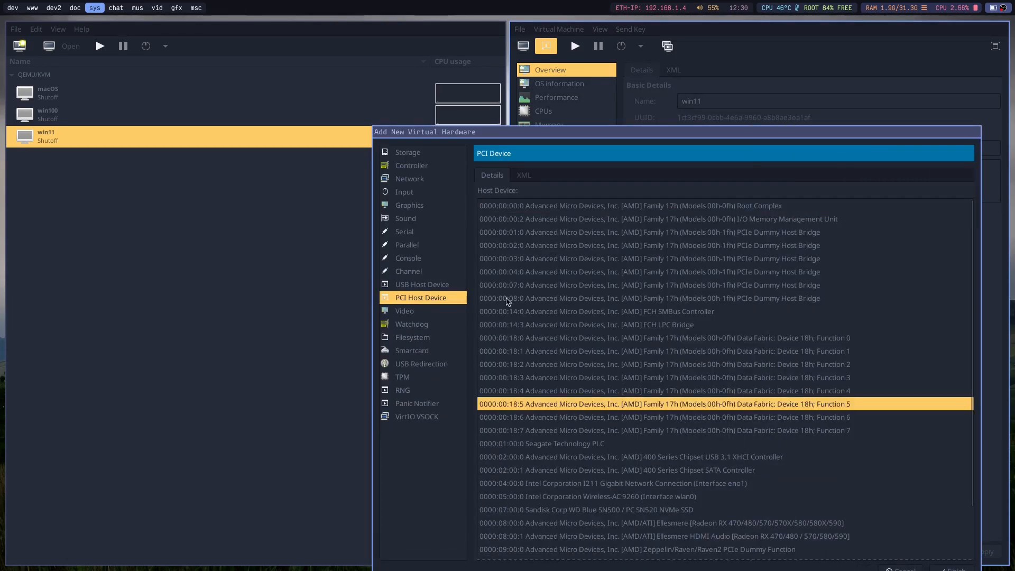
pyautogui.moveTo(558, 297); pyautogui.dragTo(285, 144)
pyautogui.scroll(-3, 352, 225)
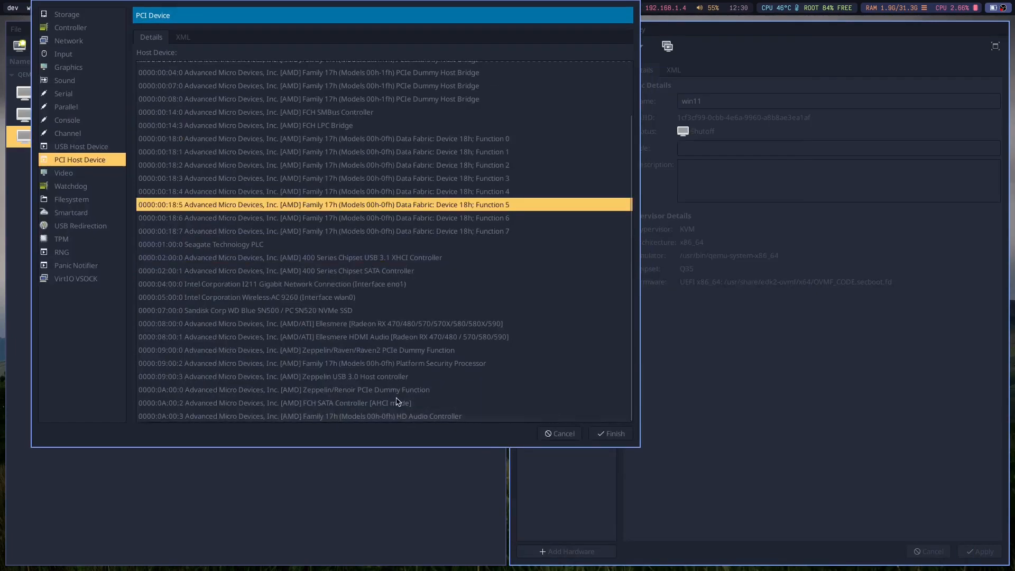
pyautogui.click(384, 377)
pyautogui.click(609, 434)
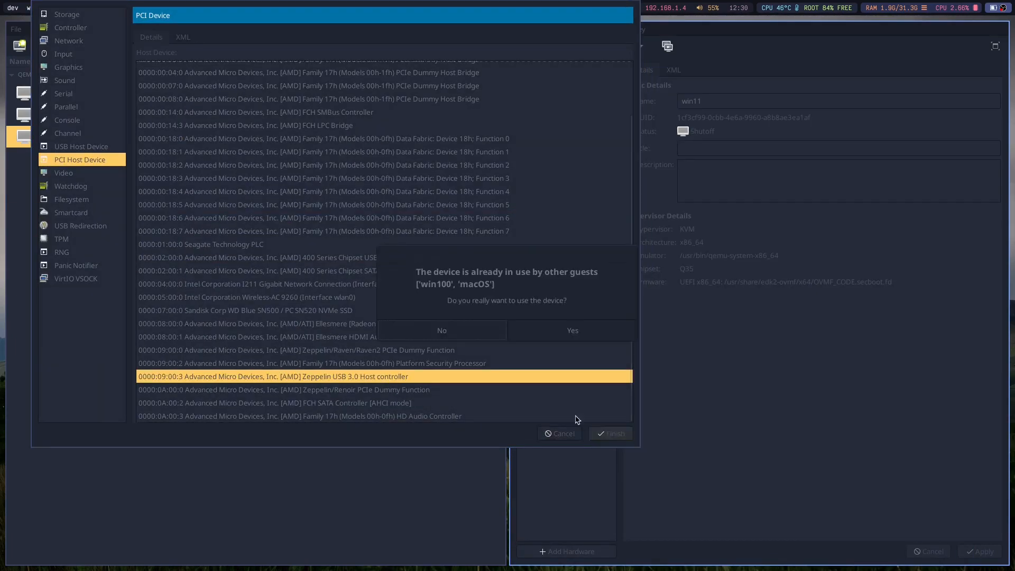
pyautogui.click(554, 328)
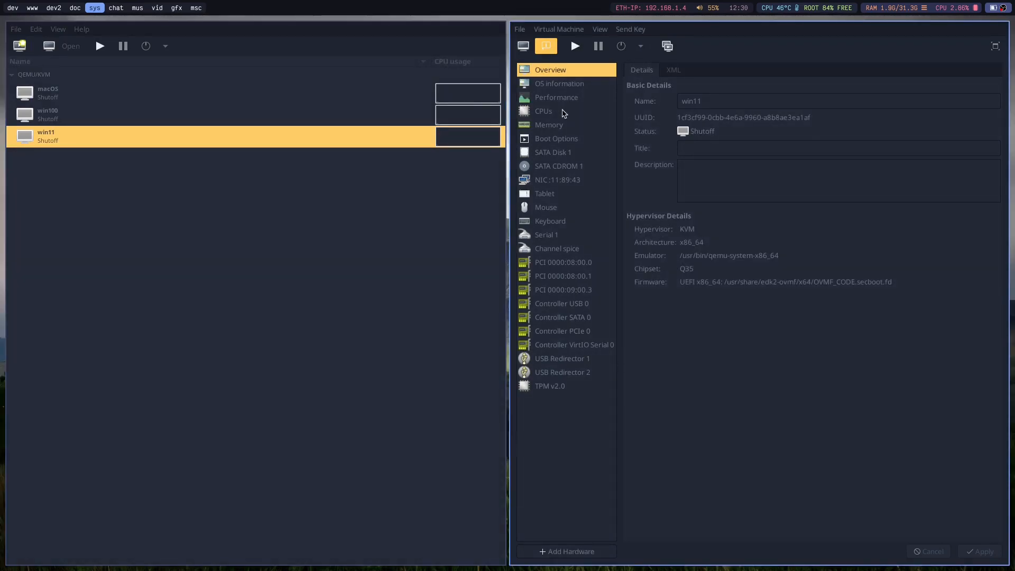
# Open win100's CPU XML beside win11's CPU settings and copy the block from the iothreads line through the closing cputune tag.
pyautogui.click(580, 114)
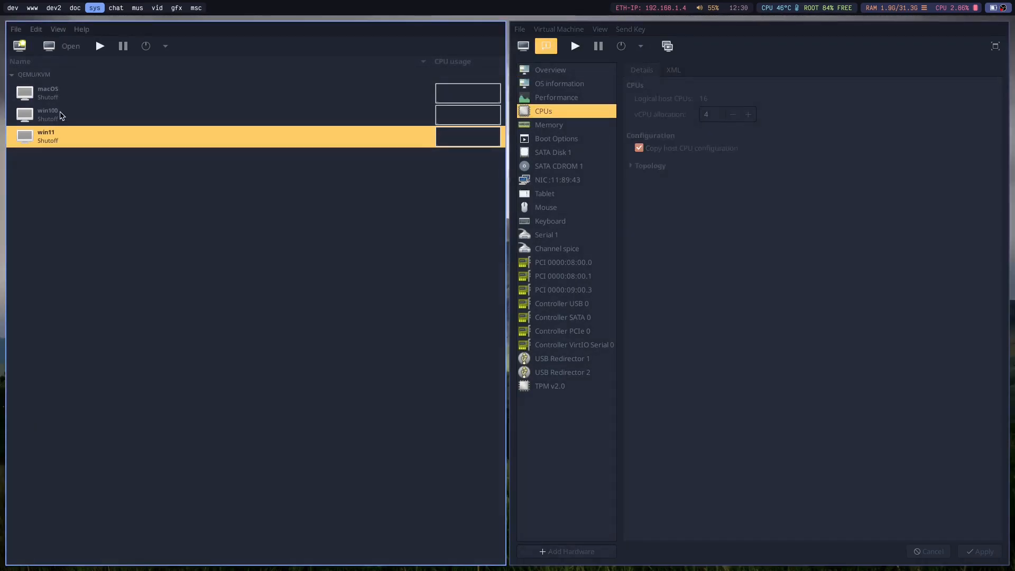
pyautogui.doubleClick(58, 113)
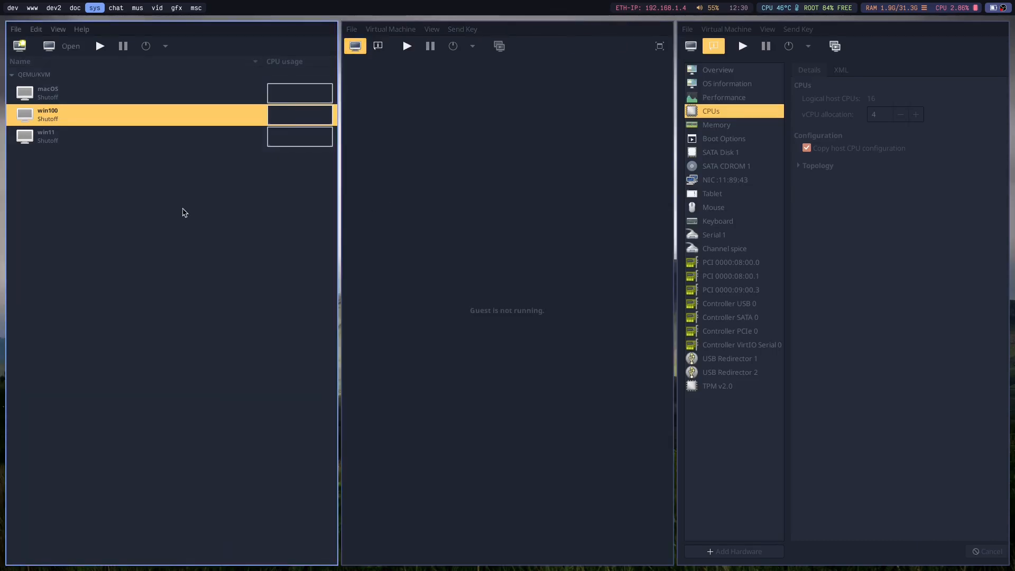
pyautogui.hotkey('ctrl', 'w')
pyautogui.click(42, 46)
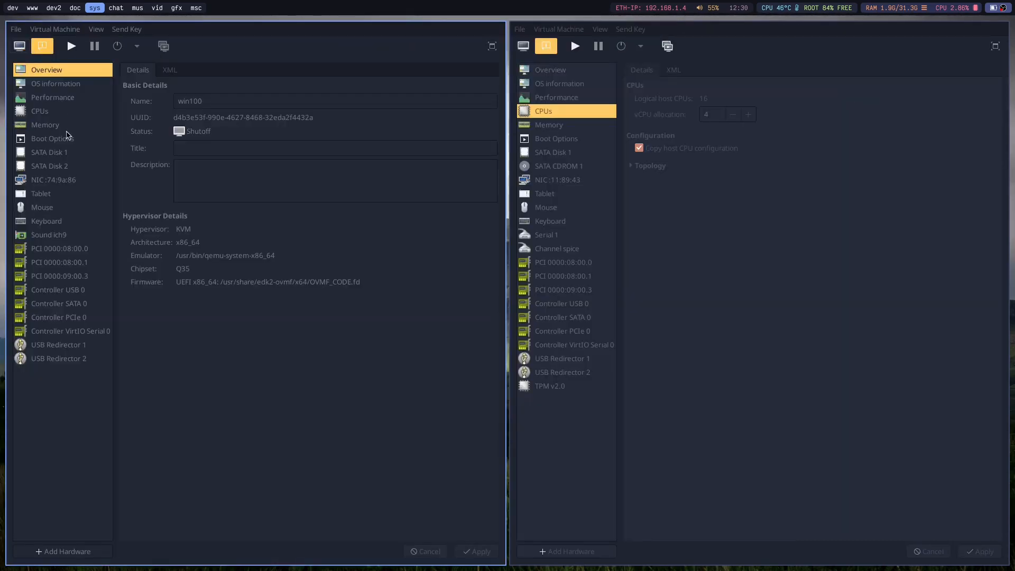
pyautogui.click(57, 115)
pyautogui.click(157, 70)
pyautogui.moveTo(261, 345); pyautogui.dragTo(129, 185)
pyautogui.hotkey('ctrl', 'c')
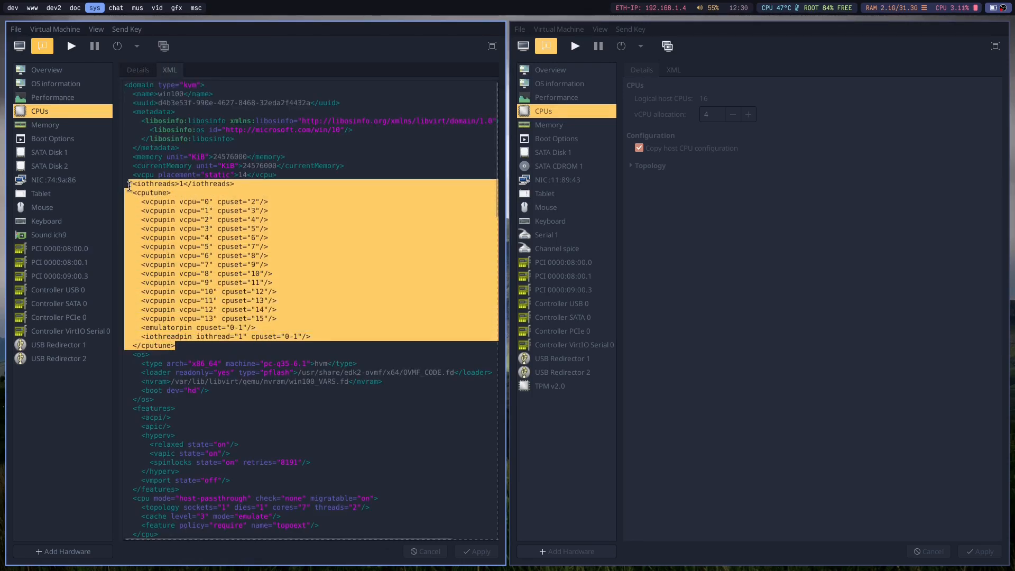
pyautogui.click(403, 294)
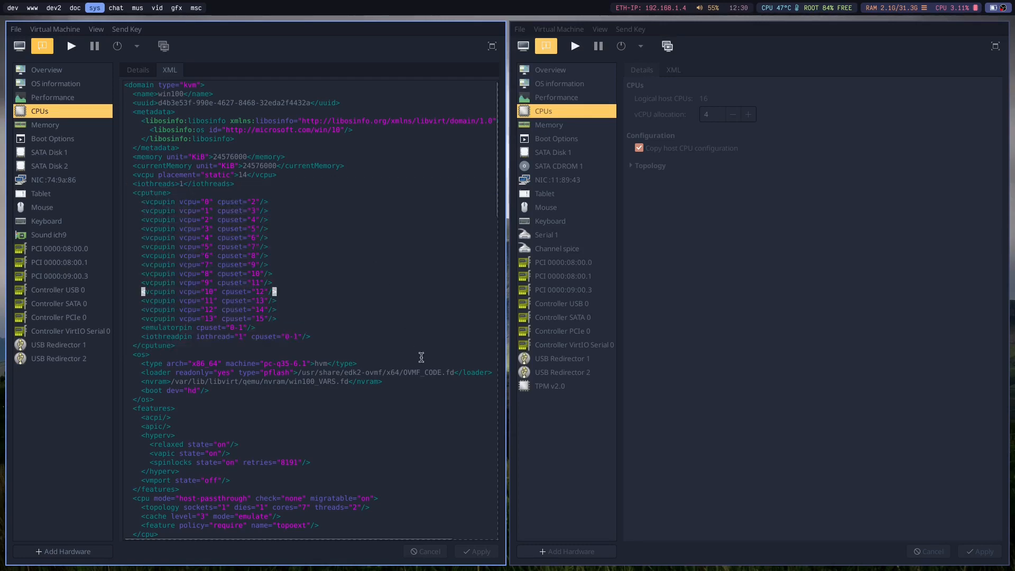
# Try to set win11's CPU model to host-passthrough with a manual topology of 1 socket, 7 cores and 2 threads.
pyautogui.scroll(-5, 296, 434)
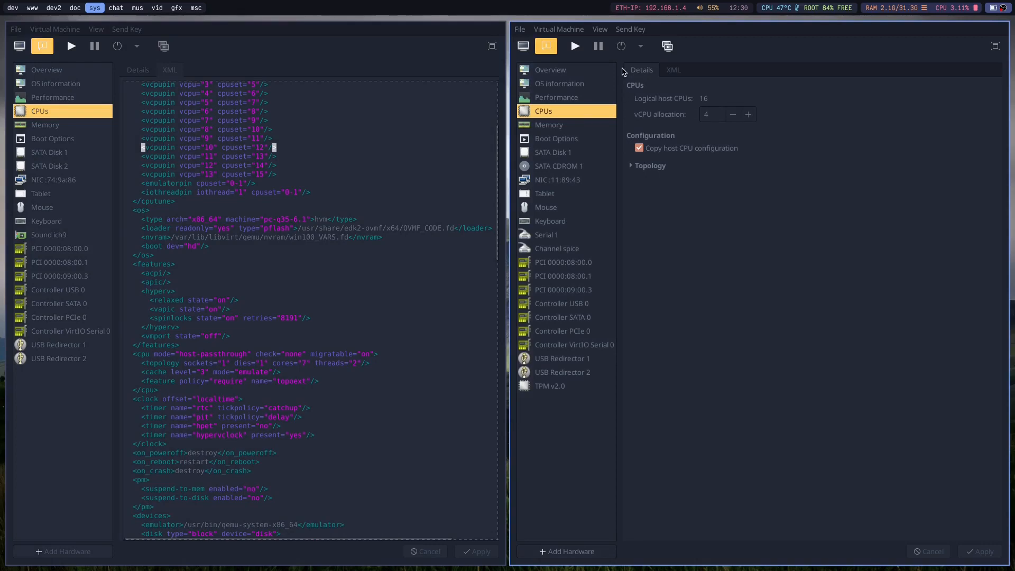
pyautogui.click(640, 149)
pyautogui.click(694, 164)
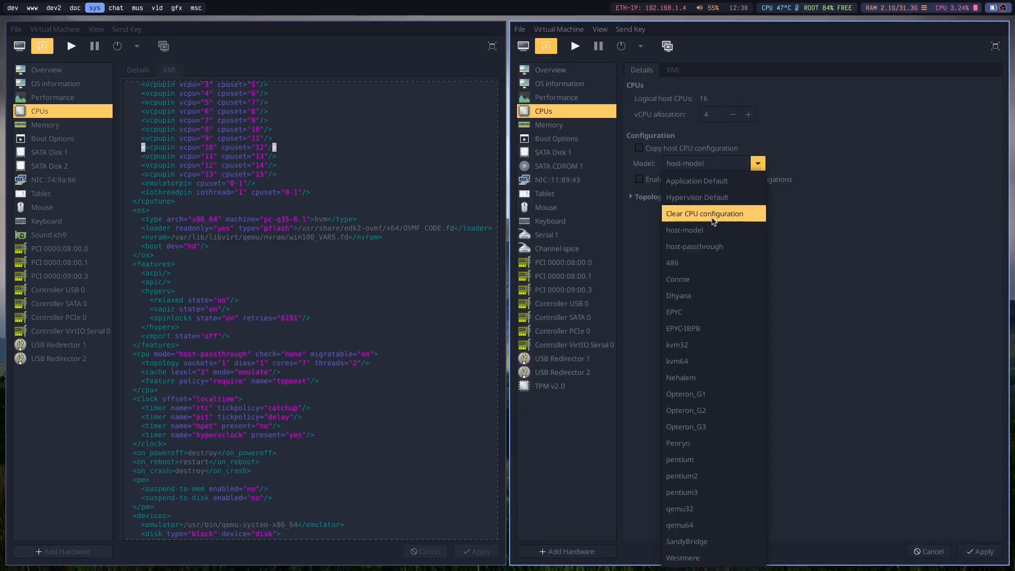
pyautogui.click(705, 247)
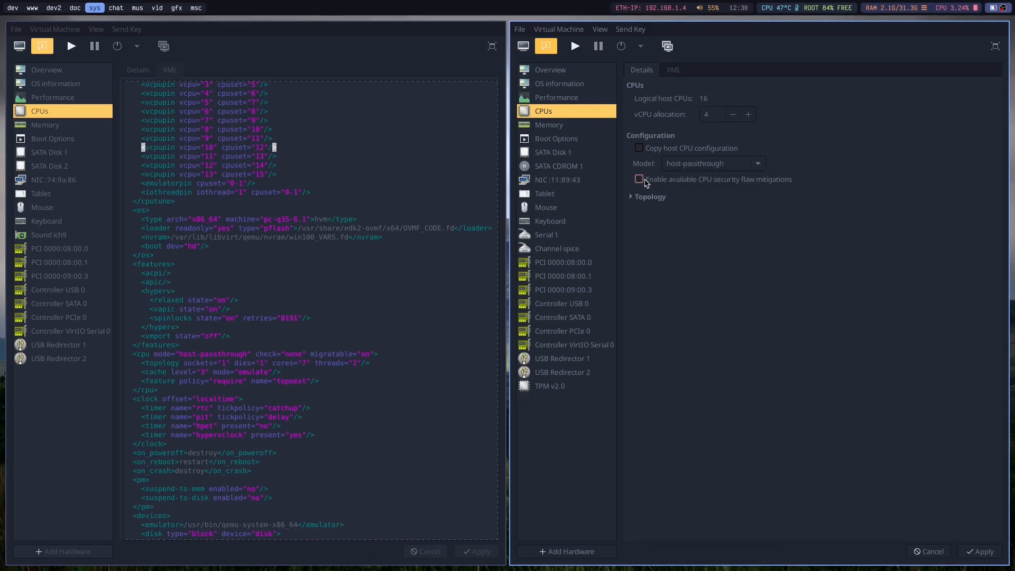
pyautogui.click(649, 197)
pyautogui.click(653, 207)
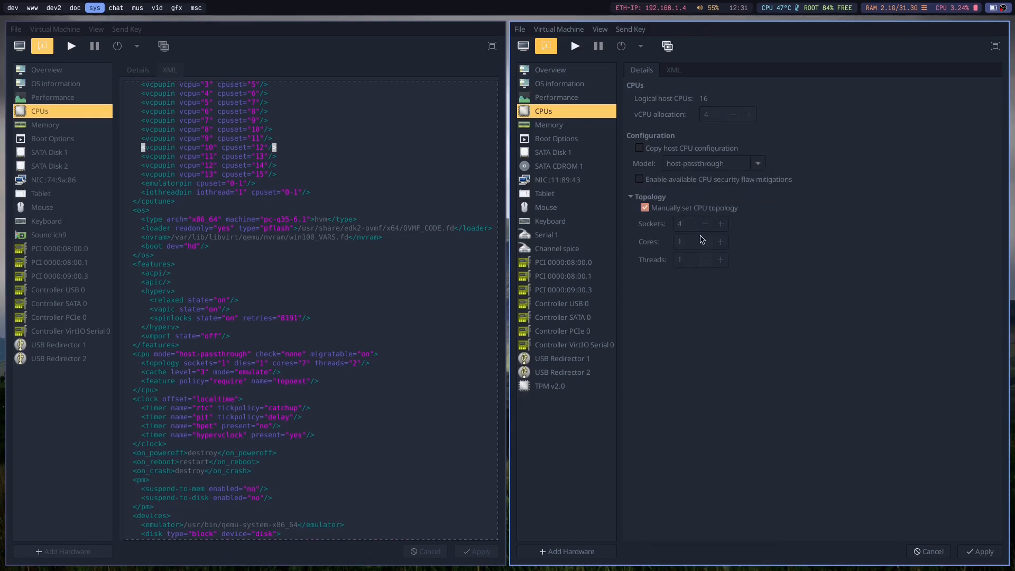
pyautogui.click(696, 242)
pyautogui.write('7')
pyautogui.press('Tab')
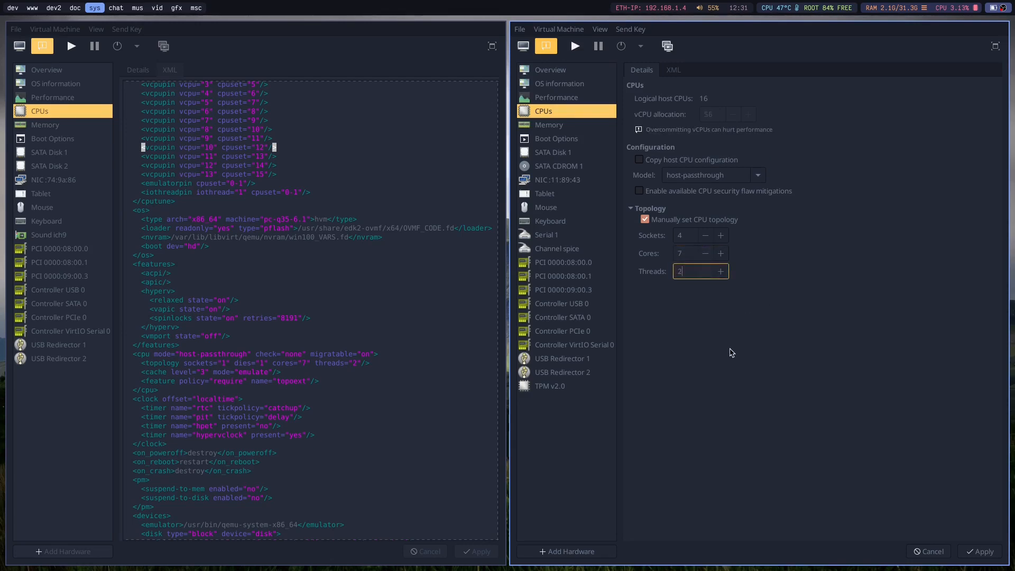
pyautogui.click(684, 234)
pyautogui.write('1')
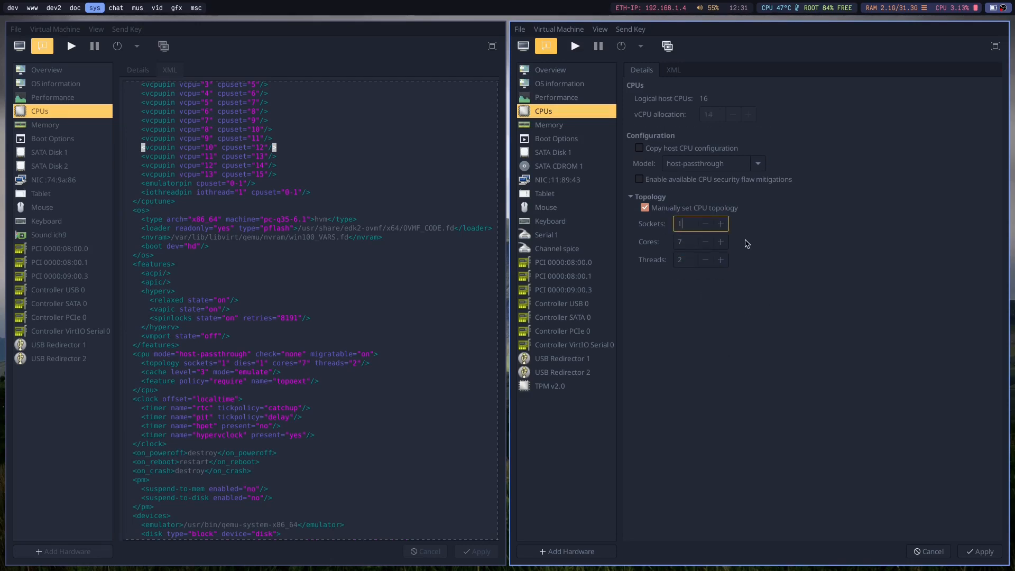
# Discard the unapplied CPU changes, then in win11's XML set the vcpu count to 14 and paste the iothreads and cputune block below it.
pyautogui.click(677, 69)
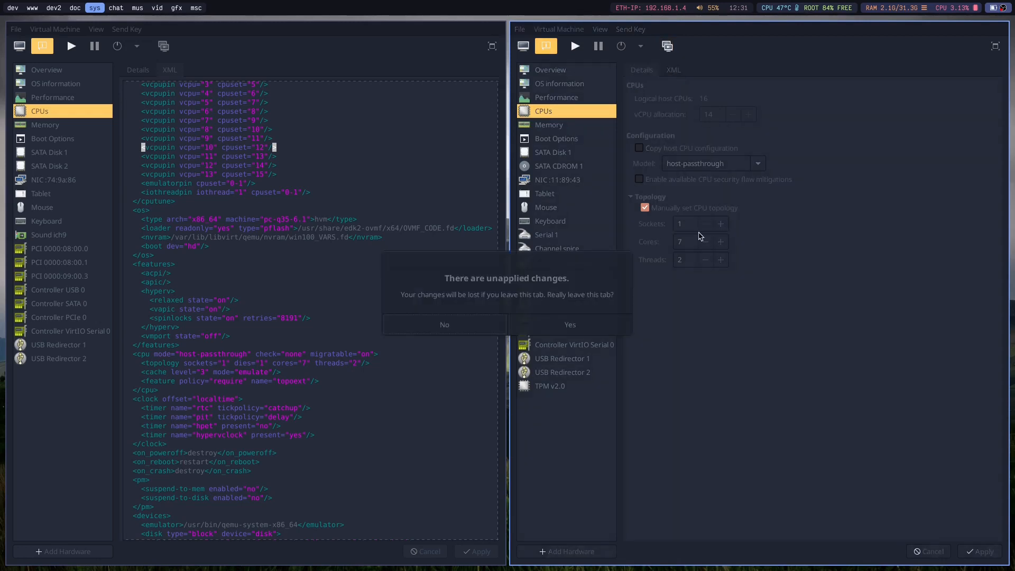
pyautogui.click(587, 323)
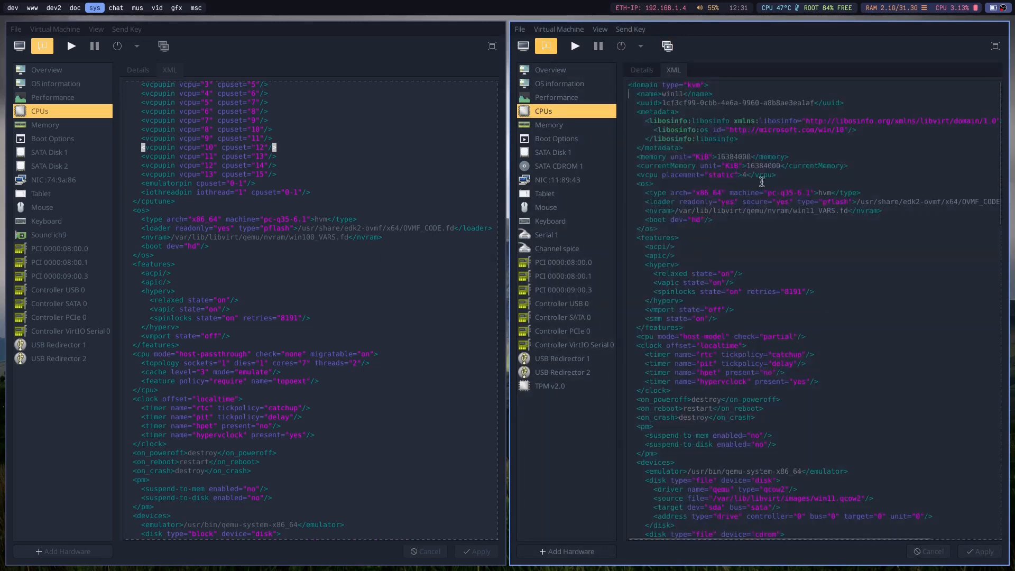
pyautogui.click(748, 176)
pyautogui.press('Left')
pyautogui.write('1')
pyautogui.click(841, 175)
pyautogui.press('Return')
pyautogui.hotkey('ctrl', 'v')
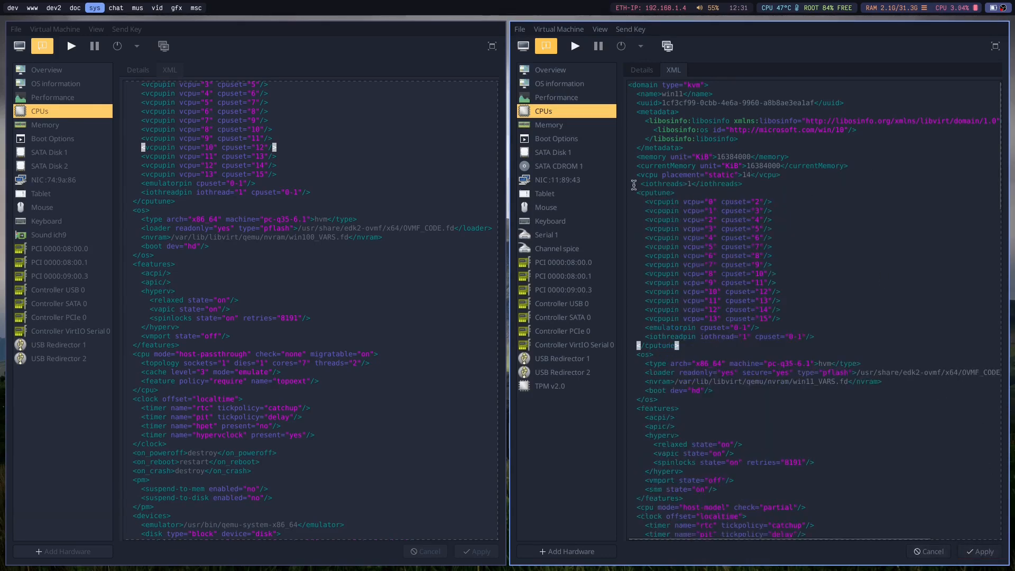
# Correct the iothreads line's indentation in win11's XML and review the vcpupin, emulatorpin and iothreadpin entries in the cputune block.
pyautogui.press('BackSpace')
pyautogui.click(822, 203)
pyautogui.moveTo(697, 348); pyautogui.dragTo(629, 189)
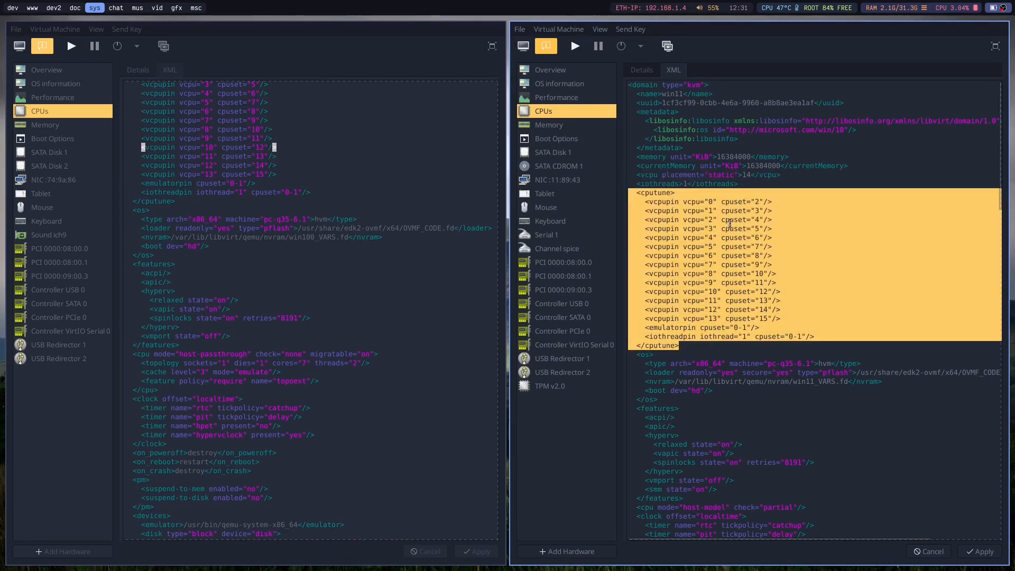
pyautogui.click(730, 223)
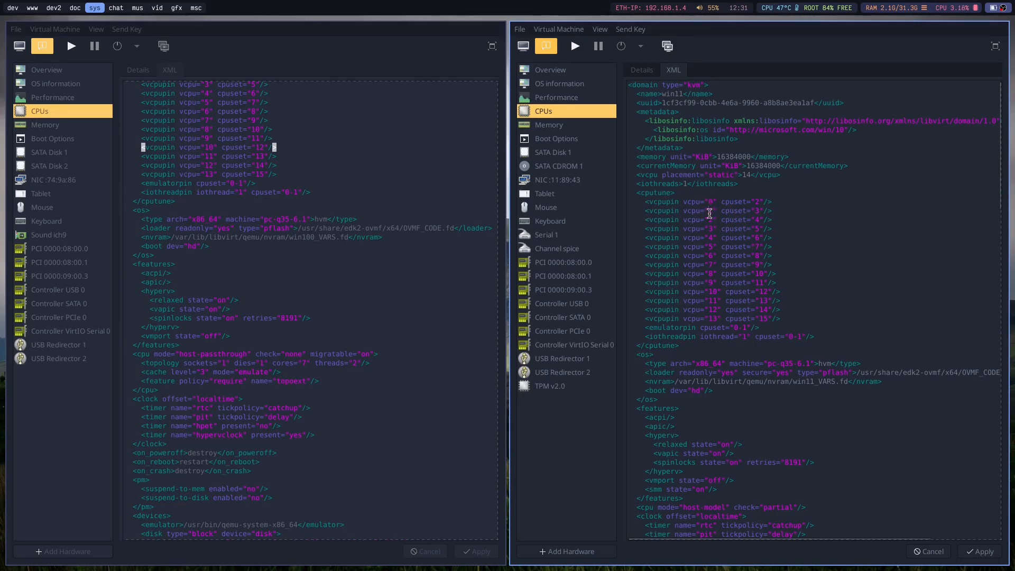
pyautogui.click(781, 246)
pyautogui.moveTo(795, 323); pyautogui.dragTo(617, 193)
pyautogui.click(635, 200)
pyautogui.moveTo(644, 329); pyautogui.dragTo(761, 329)
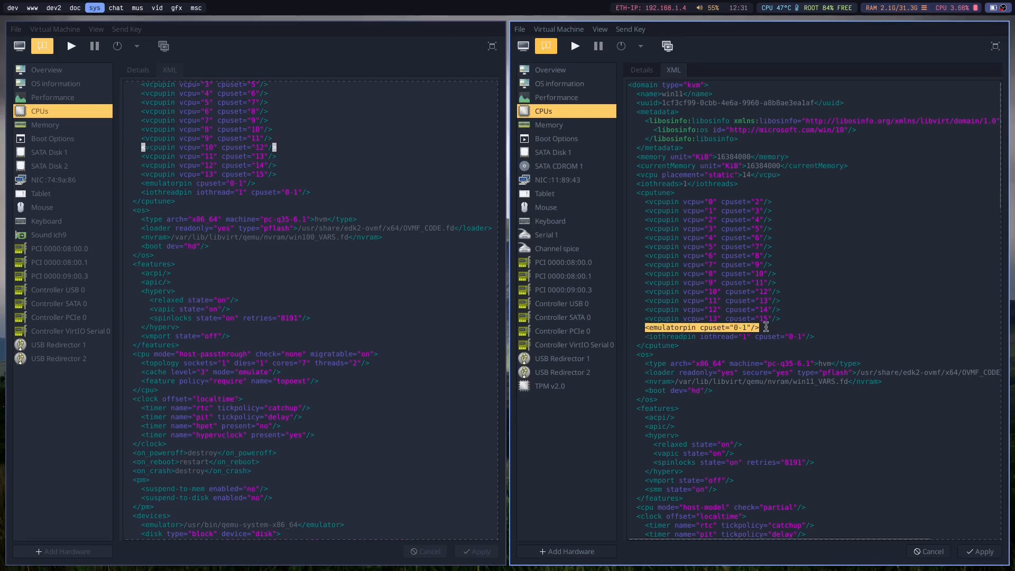
pyautogui.click(760, 328)
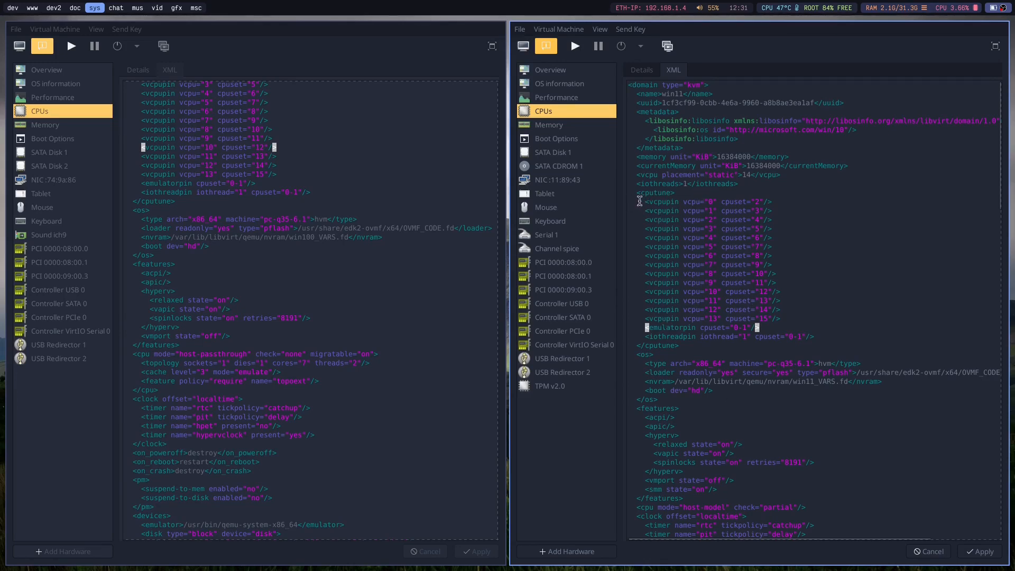
pyautogui.moveTo(643, 204); pyautogui.dragTo(703, 333)
pyautogui.click(848, 321)
pyautogui.click(631, 195)
pyautogui.moveTo(707, 351); pyautogui.dragTo(633, 192)
pyautogui.click(633, 191)
# Apply win11's pending XML changes, then set its memory to 24000 MiB current and 24999 MiB maximum allocation and apply.
pyautogui.click(543, 133)
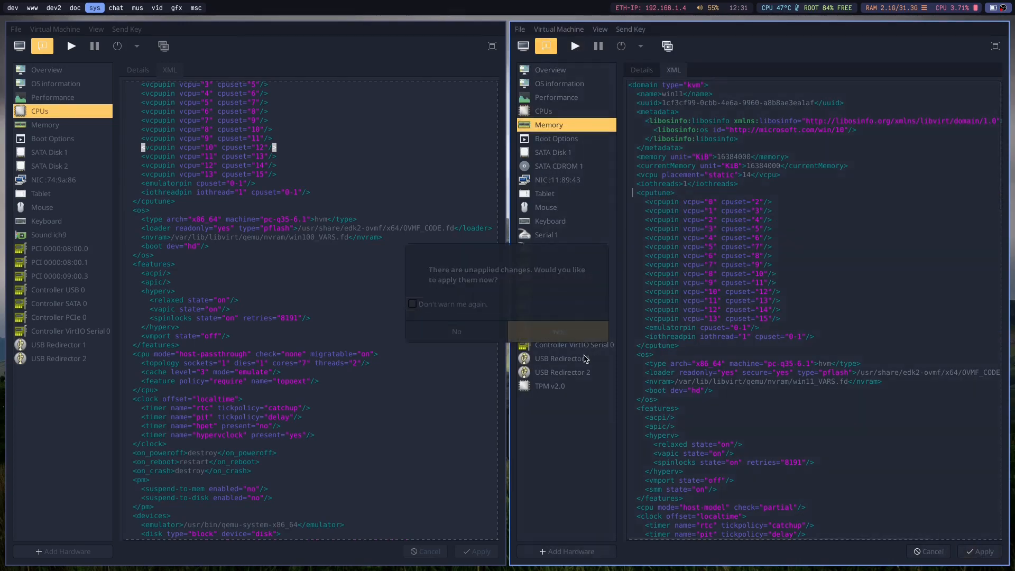
pyautogui.click(580, 332)
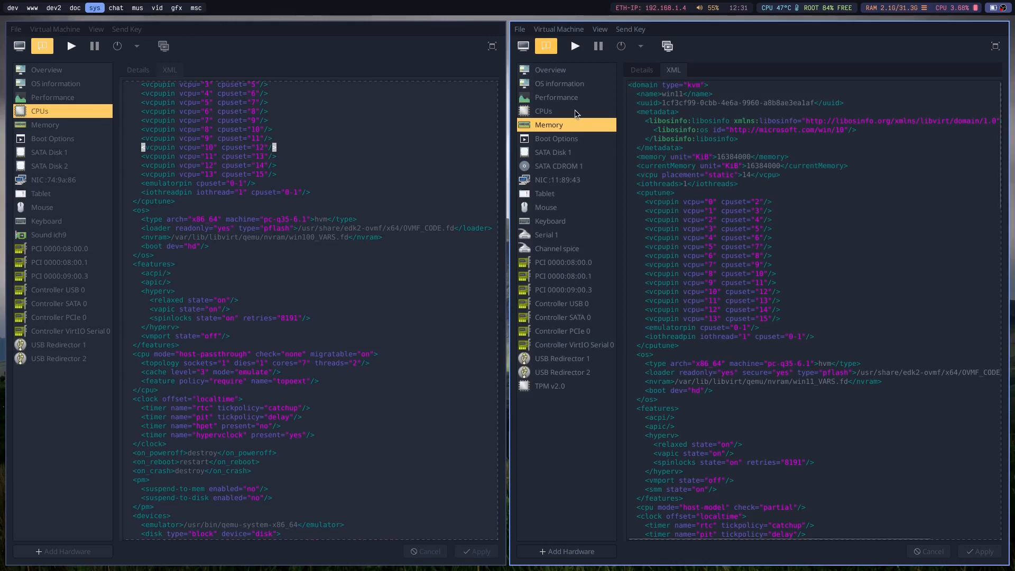
pyautogui.click(577, 112)
pyautogui.click(557, 125)
pyautogui.click(639, 72)
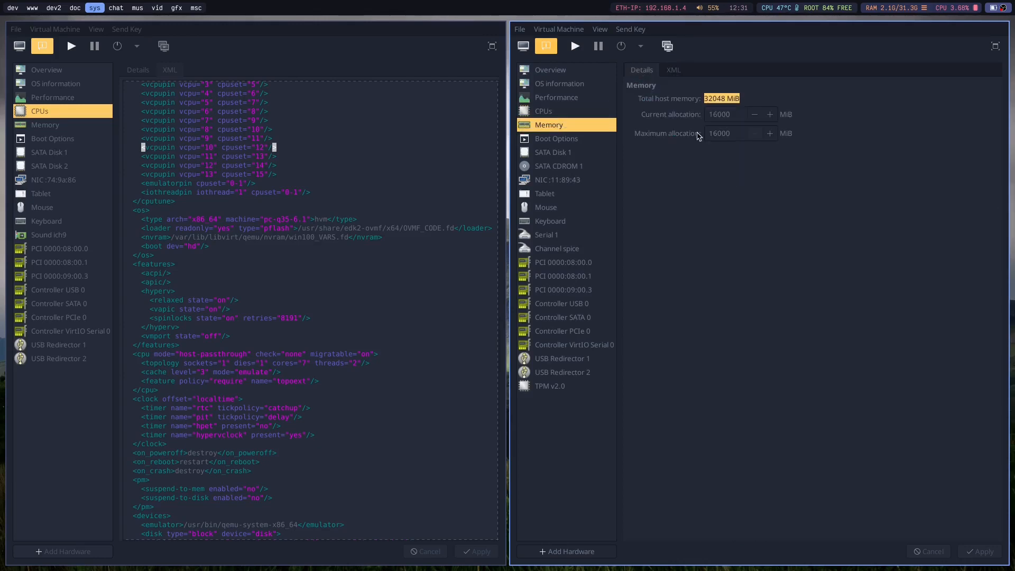
pyautogui.write('24999')
pyautogui.press('BackSpace')
pyautogui.press('BackSpace')
pyautogui.press('BackSpace')
pyautogui.write('0')
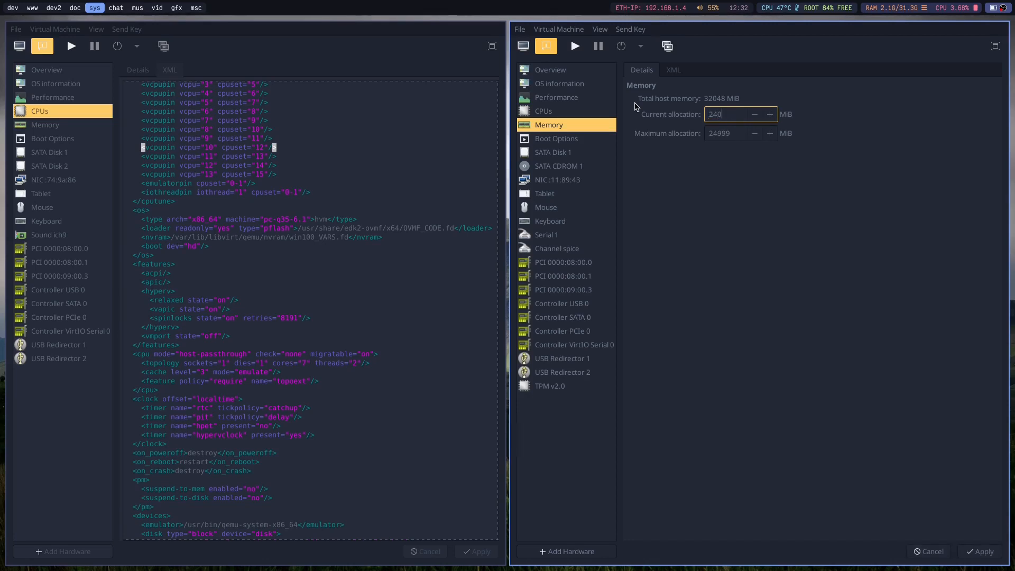
pyautogui.click(978, 551)
# Move the win100 window to workspace 8, leaving win11's window alone on the current workspace.
pyautogui.click(192, 174)
pyautogui.press('super+shift+8')
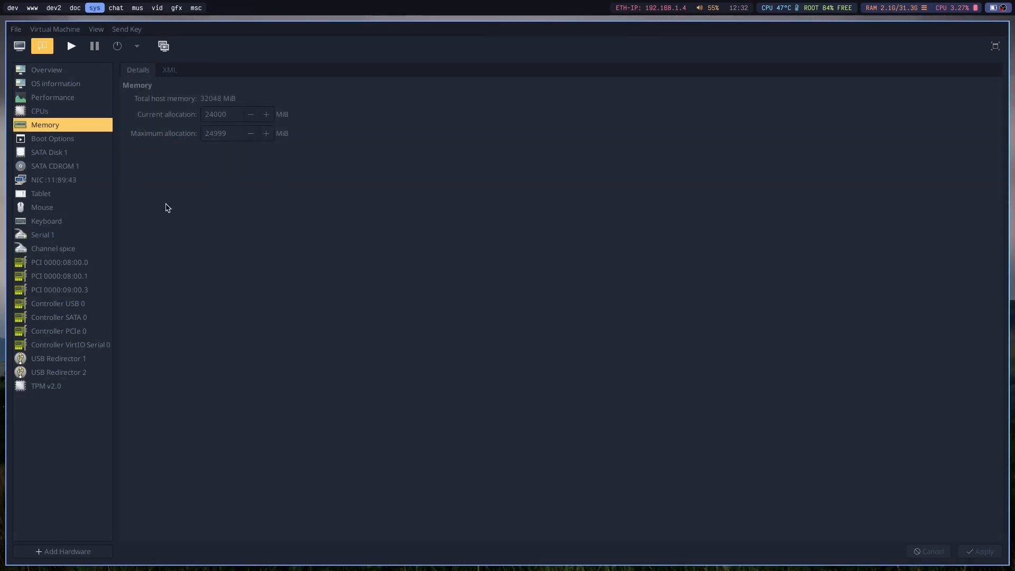
pyautogui.press('super+8')
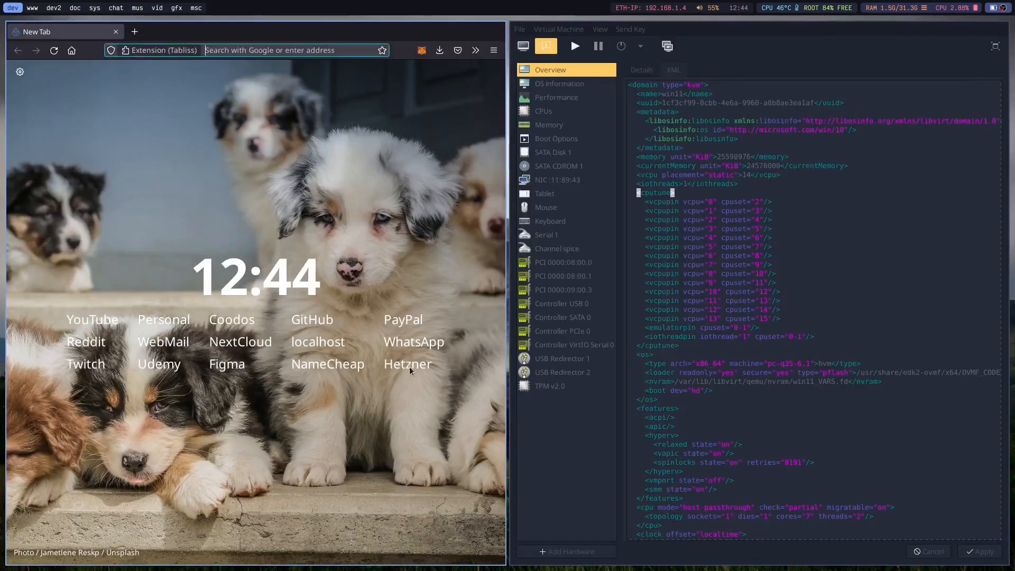
# In win11's overview XML, insert an empty line below the CPU topology line, before the closing cpu tag.
pyautogui.click(232, 129)
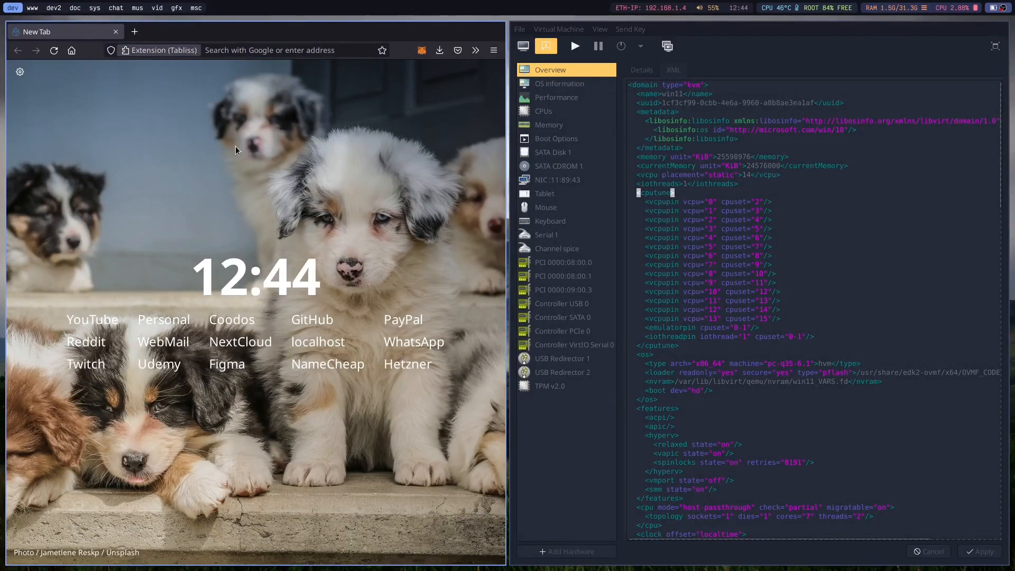
pyautogui.click(872, 221)
pyautogui.scroll(-3, 809, 328)
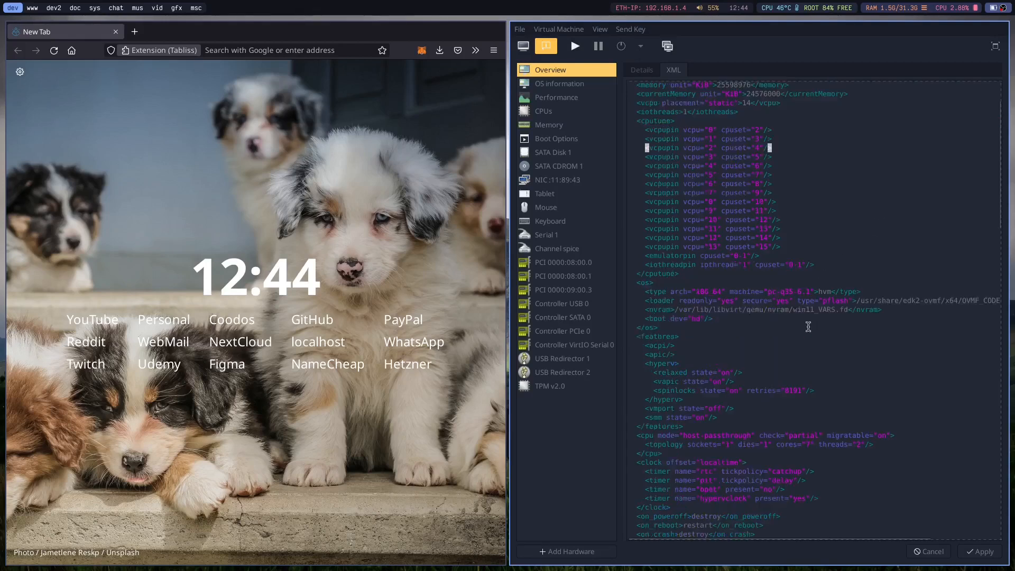
pyautogui.scroll(-8, 799, 328)
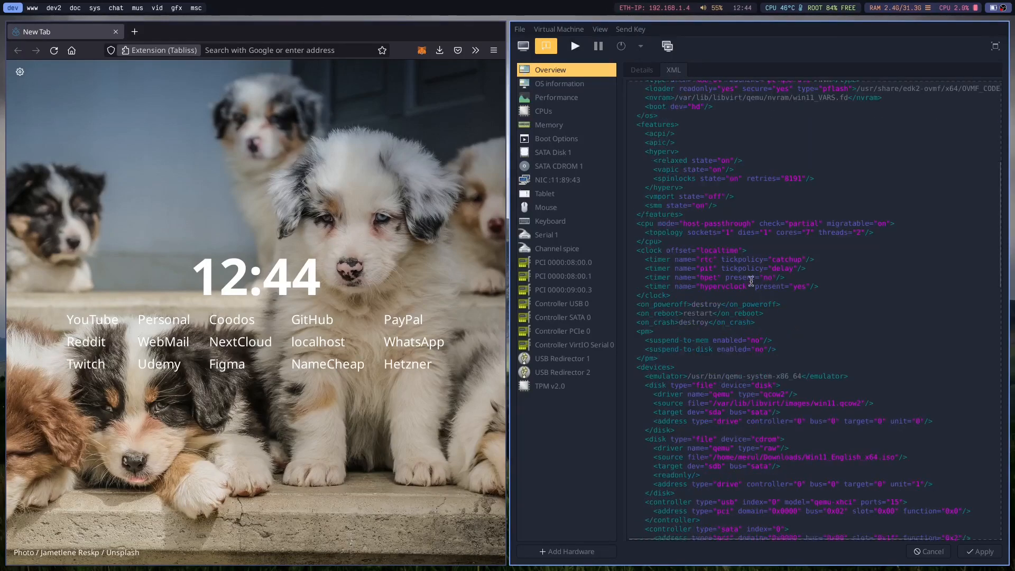
pyautogui.click(902, 232)
pyautogui.press('Return')
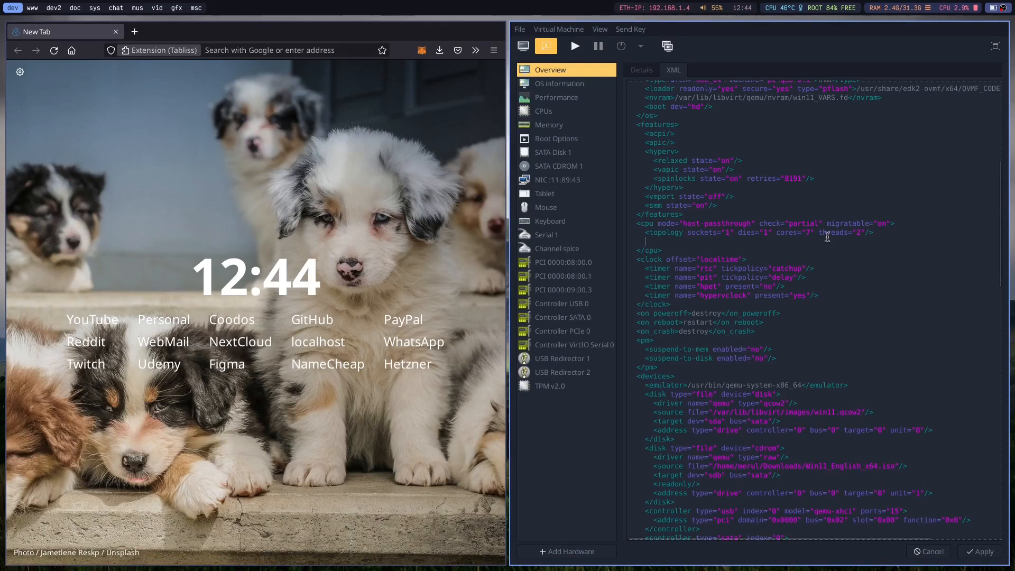
# In the browser, open the Risingprism Single GPU Passthrough wiki and go to the page "9) Editing xml file".
pyautogui.click(221, 53)
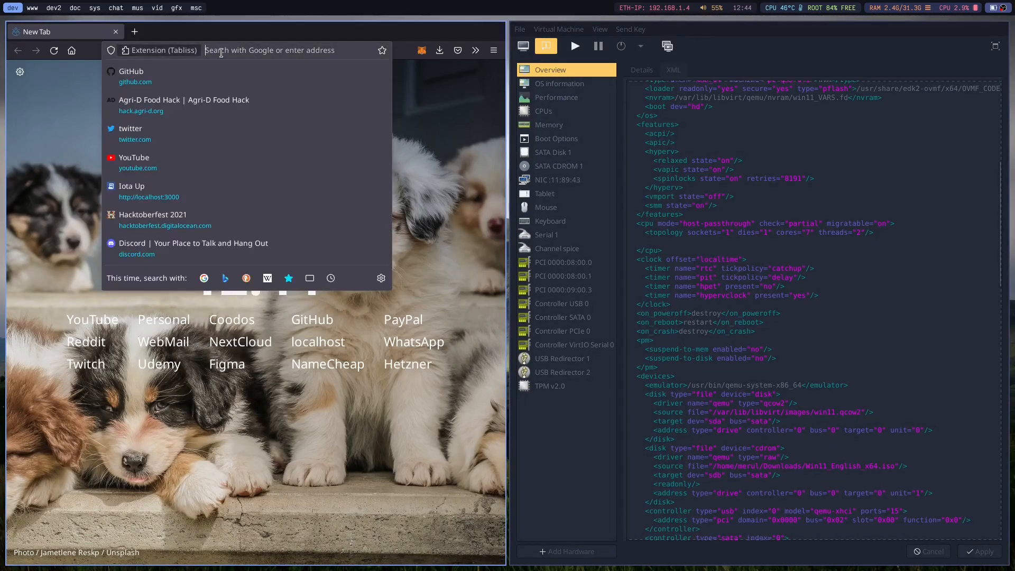
pyautogui.write('rs')
pyautogui.press('BackSpace')
pyautogui.write('isi')
pyautogui.press('Down')
pyautogui.press('Down')
pyautogui.press('Down')
pyautogui.press('Down')
pyautogui.press('Down')
pyautogui.press('Down')
pyautogui.press('Down')
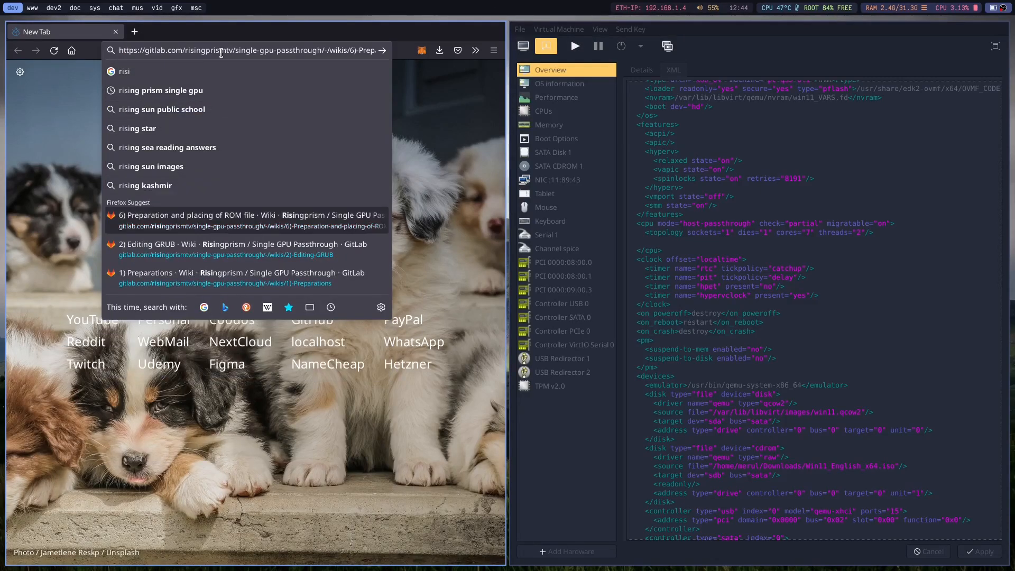
pyautogui.press('Return')
pyautogui.scroll(-5, 212, 233)
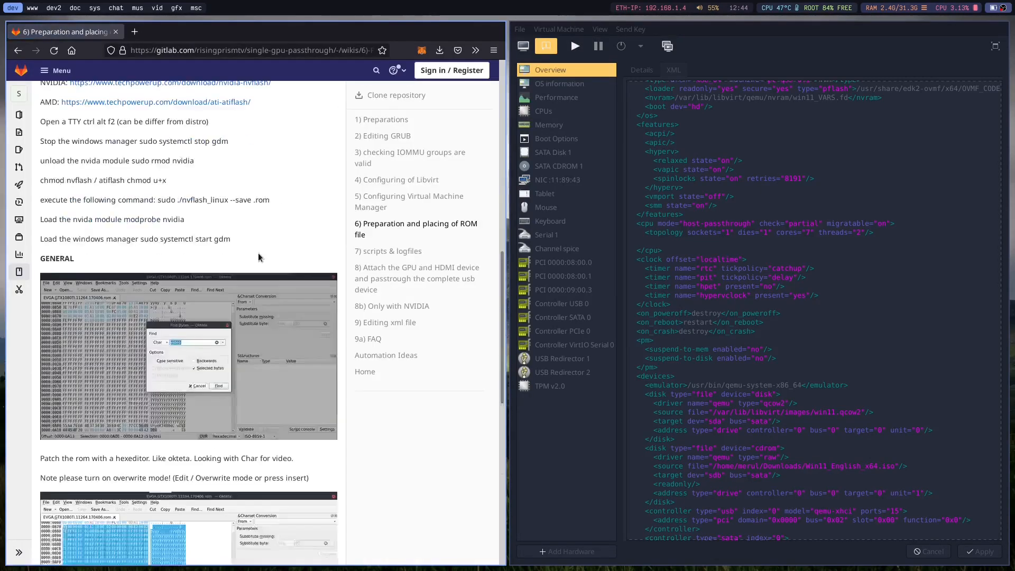
pyautogui.scroll(3, 261, 256)
pyautogui.click(375, 323)
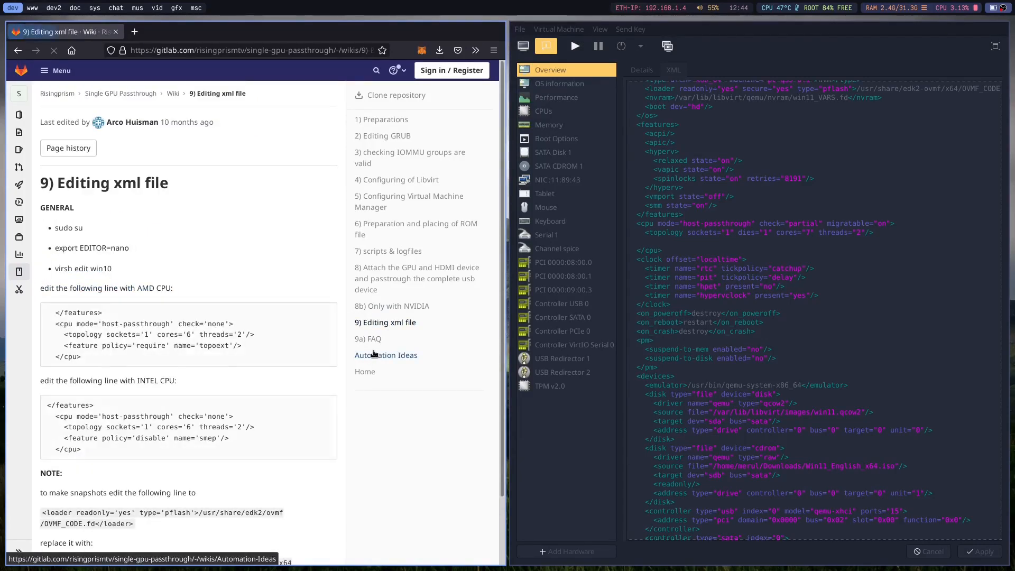
# Copy the AMD line <feature policy='require' name='topoext'/> from the wiki into the empty line of win11's cpu block and apply.
pyautogui.moveTo(60, 345); pyautogui.dragTo(271, 349)
pyautogui.write("<feature policy='require' name='topoext'/>")
pyautogui.click(982, 552)
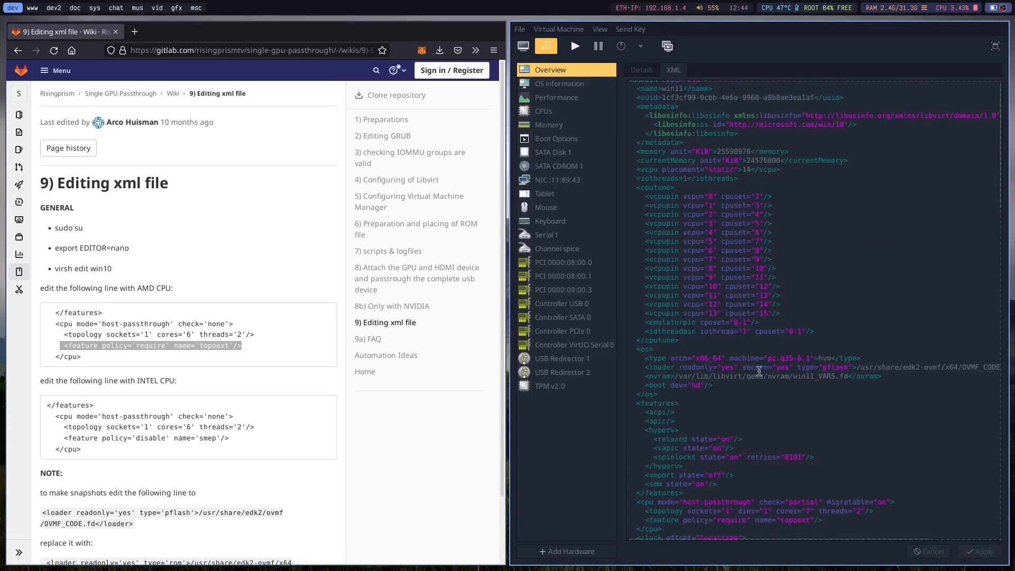
# Examine the wiki's "8b) Only with NVIDIA" features block and the rest of win11's XML, then close the wiki tab.
pyautogui.scroll(-2, 250, 304)
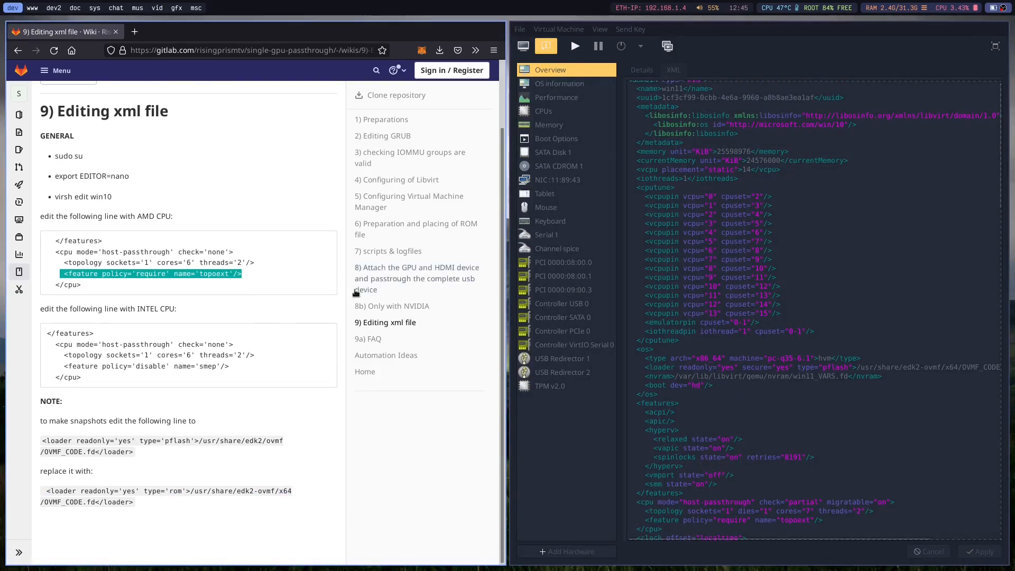
pyautogui.click(373, 307)
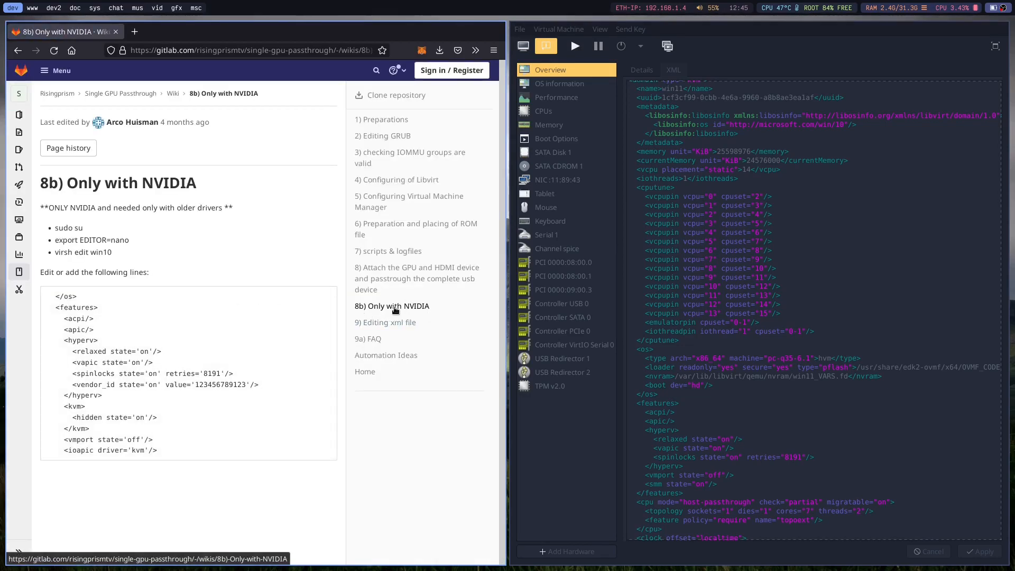
pyautogui.moveTo(64, 296); pyautogui.dragTo(226, 483)
pyautogui.click(225, 483)
pyautogui.moveTo(89, 429); pyautogui.dragTo(45, 302)
pyautogui.click(187, 449)
pyautogui.click(46, 304)
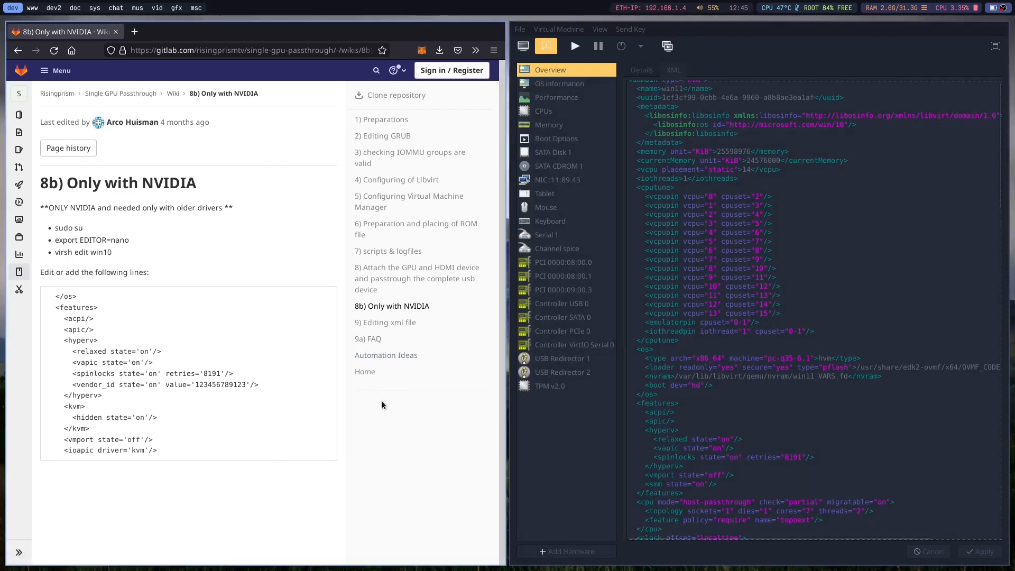
pyautogui.scroll(-5, 895, 489)
pyautogui.scroll(-10, 895, 491)
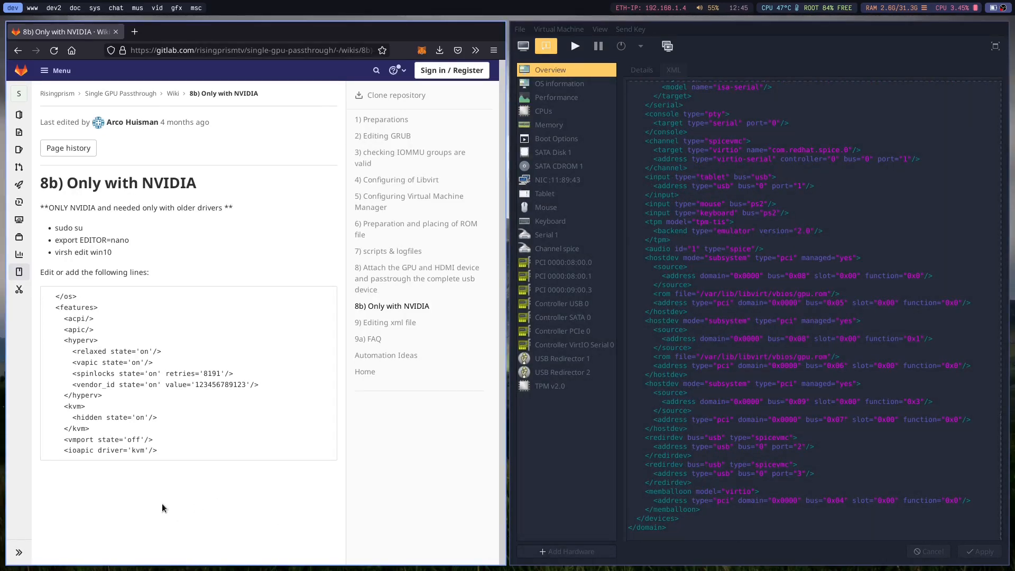
pyautogui.hotkey('ctrl', 'w')
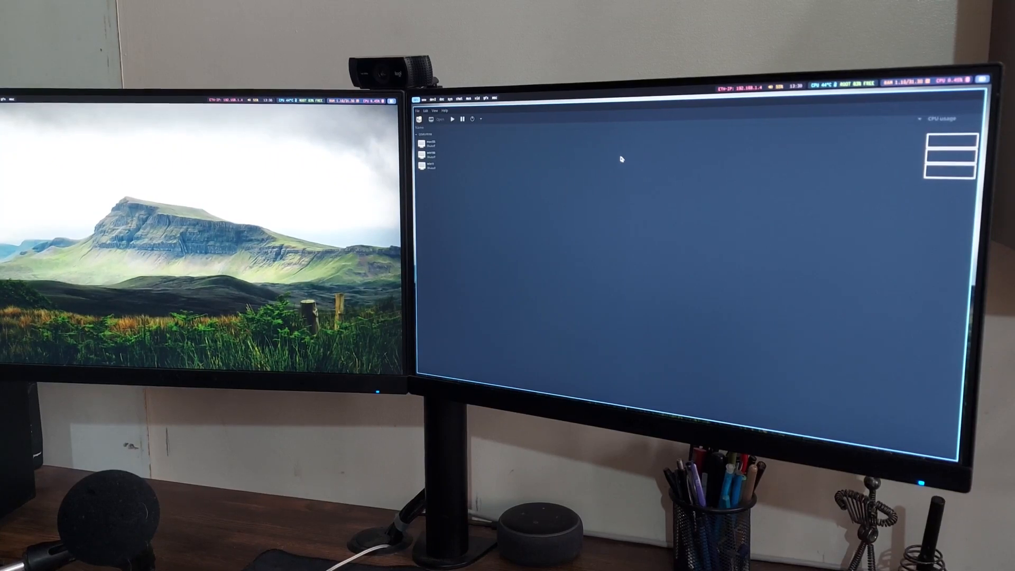
# Open and start the win11 virtual machine, then sign in to Windows with the account PIN.
pyautogui.doubleClick(444, 165)
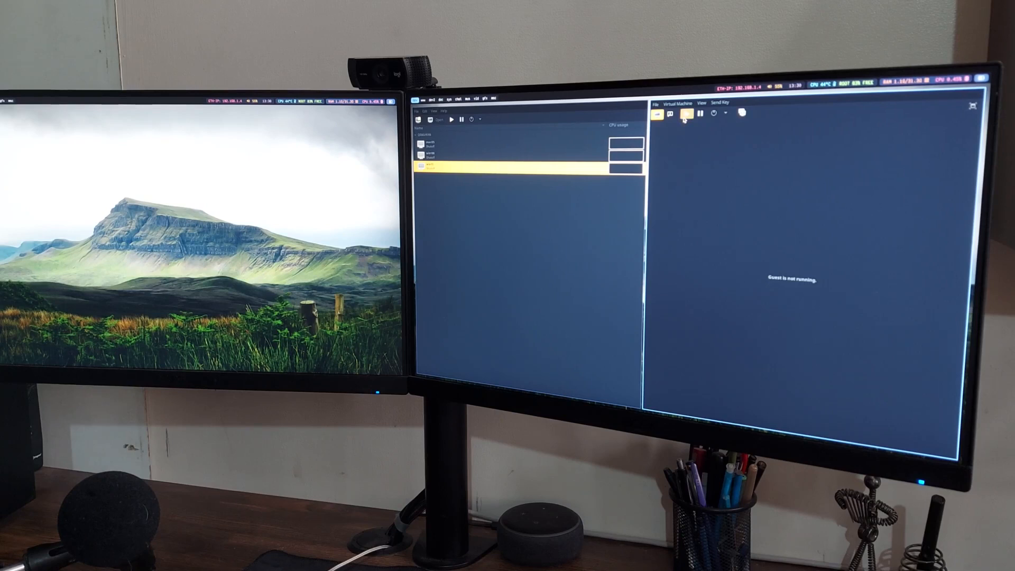
pyautogui.click(685, 119)
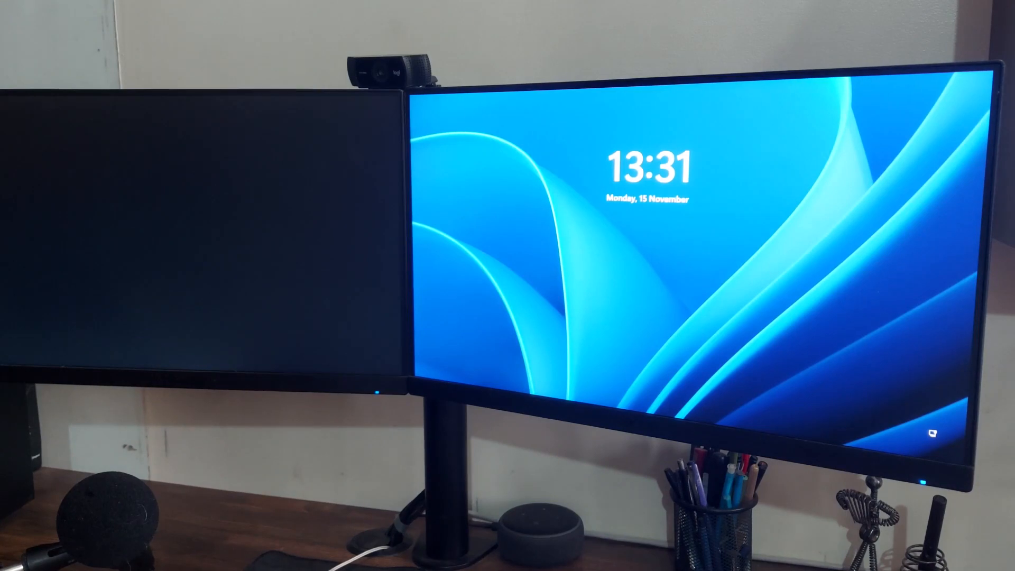
pyautogui.press('space')
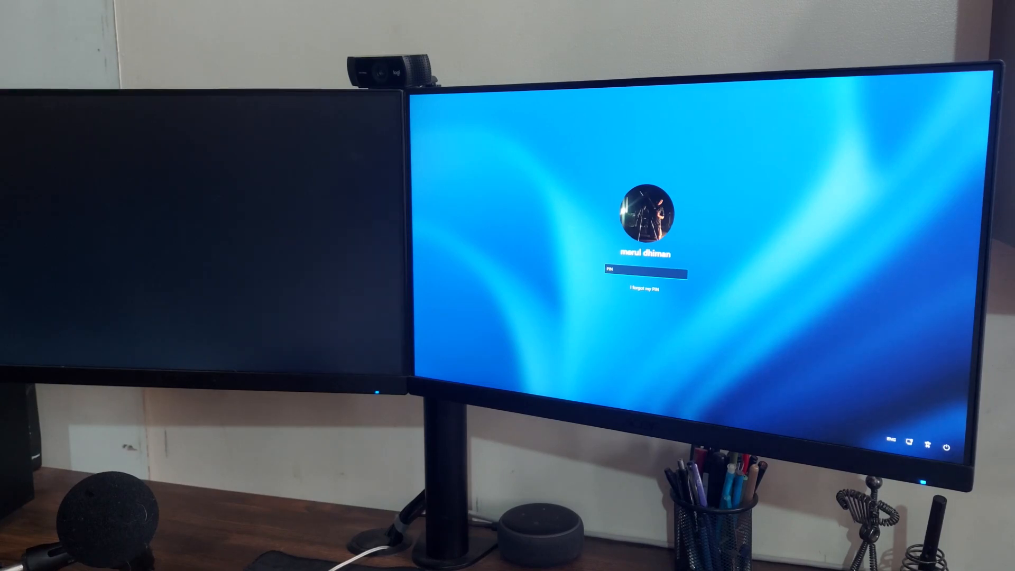
pyautogui.write('••••')
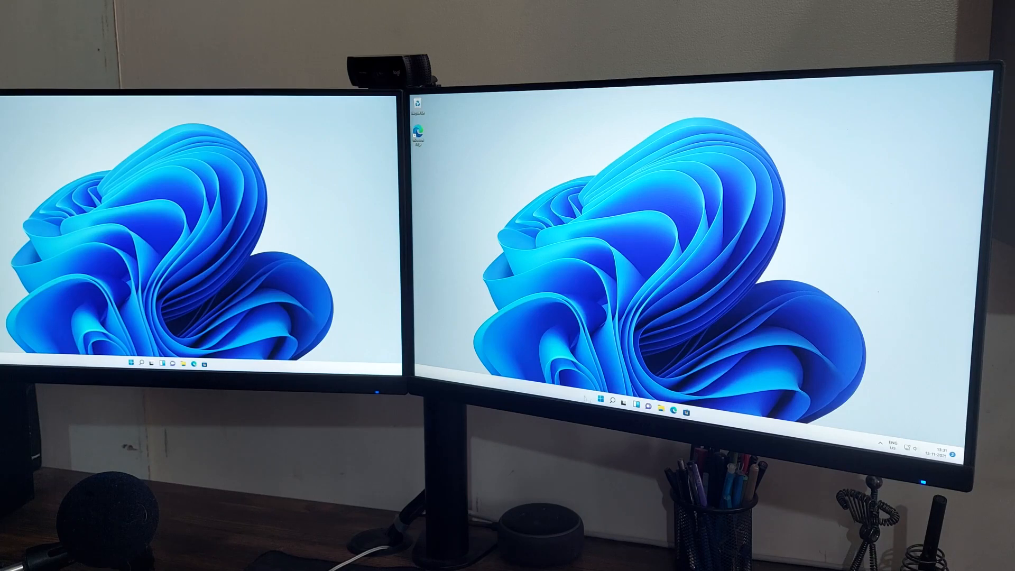
pyautogui.press('super')
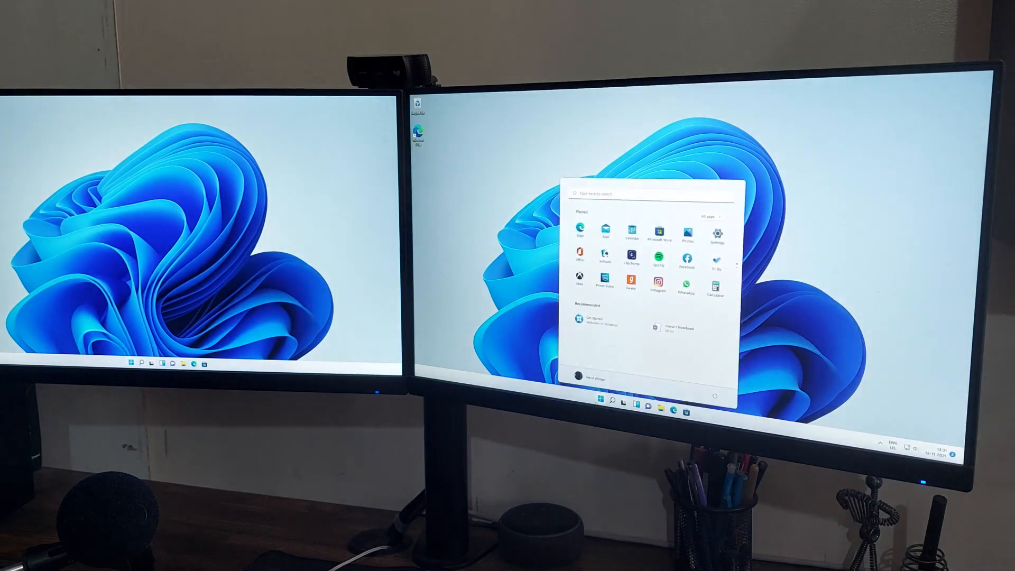
pyautogui.click(600, 400)
pyautogui.click(600, 400)
pyautogui.click(485, 302)
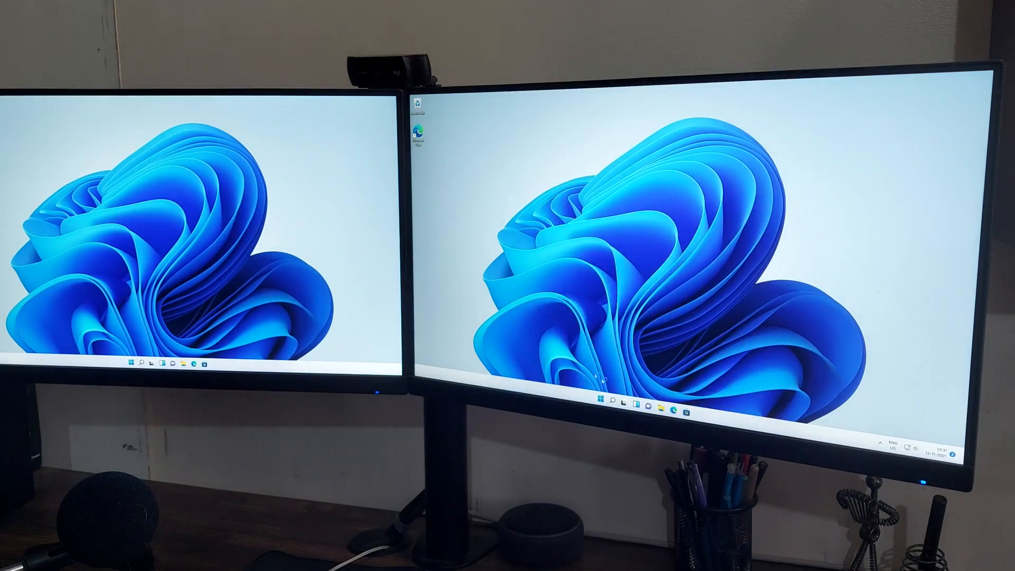